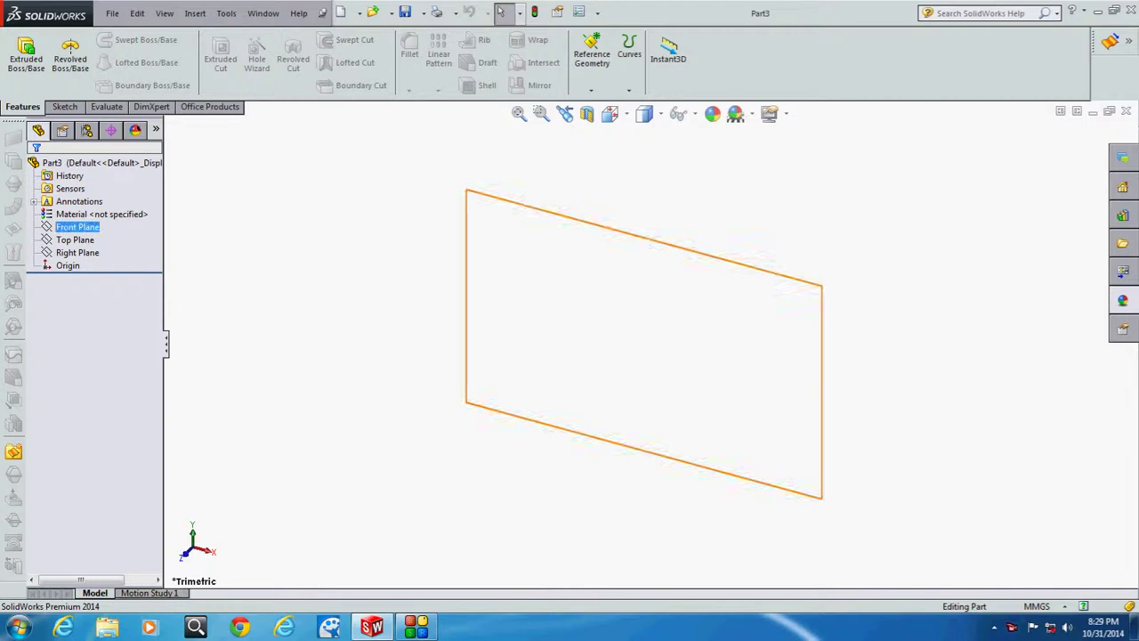
# Step: Select Top Plane in the new empty Part3 document
pyautogui.click(75, 239)
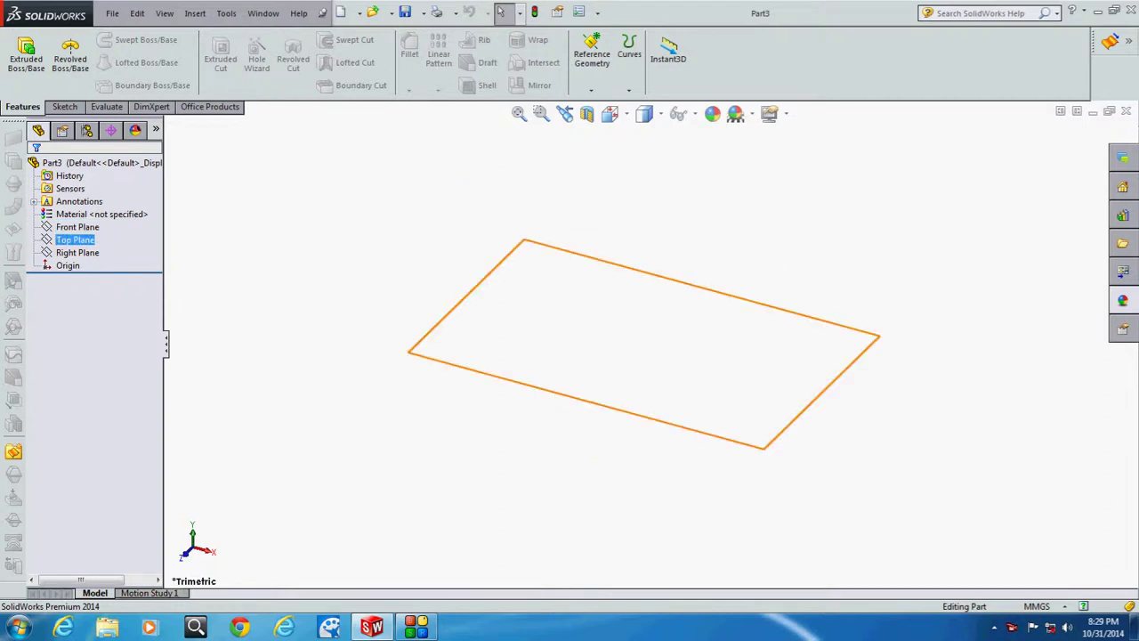
# Step: Begin Sketch1 on the Right Plane
pyautogui.click(78, 253)
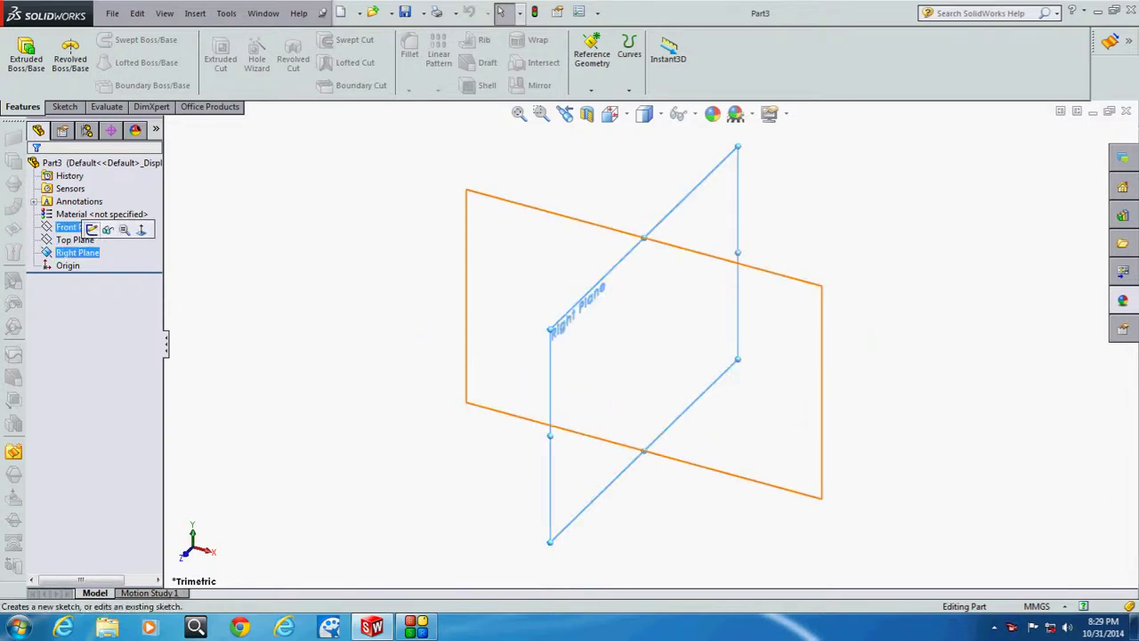
pyautogui.keyDown('ctrl'); pyautogui.click(77, 227); pyautogui.keyUp('ctrl')
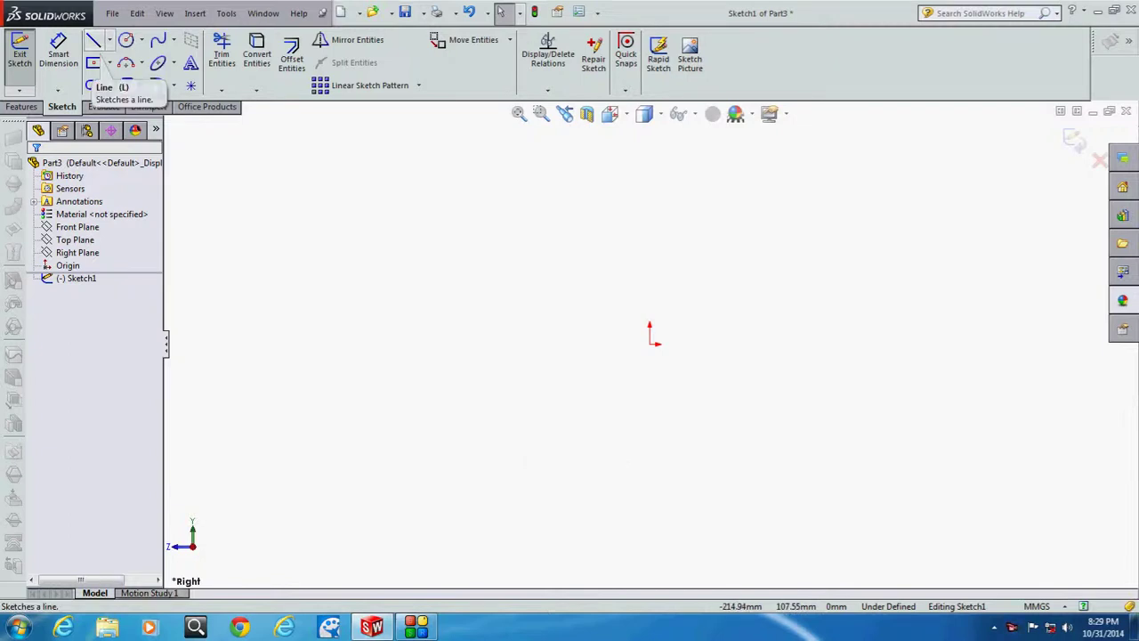
# Step: Draw the first quarter arc rising from the origin with 3 Point Arc
pyautogui.click(126, 62)
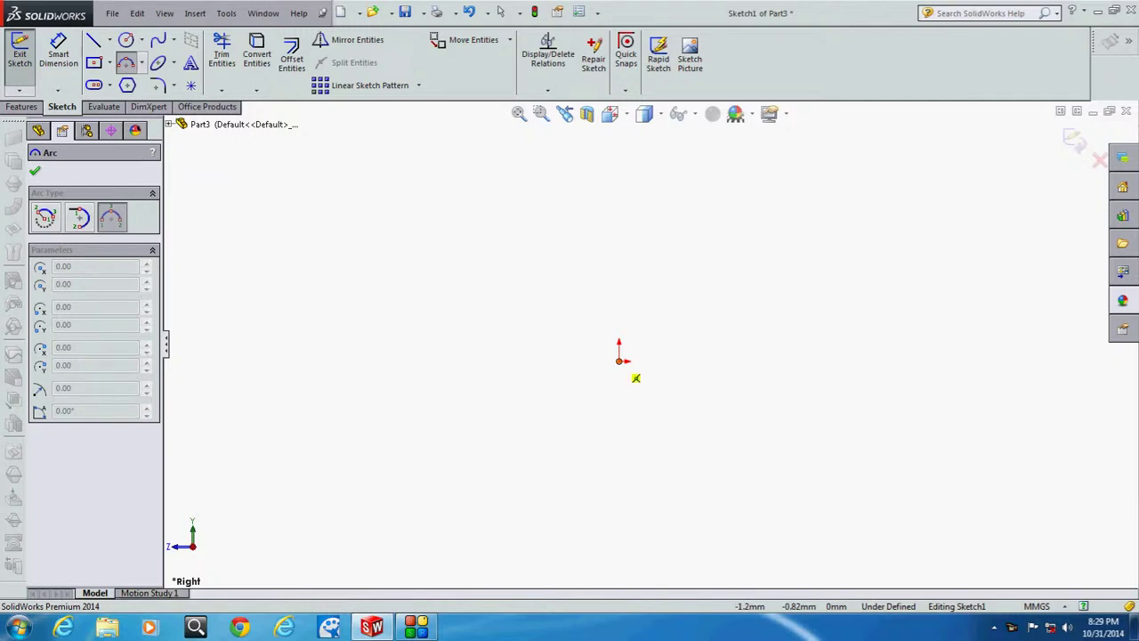
pyautogui.click(620, 360)
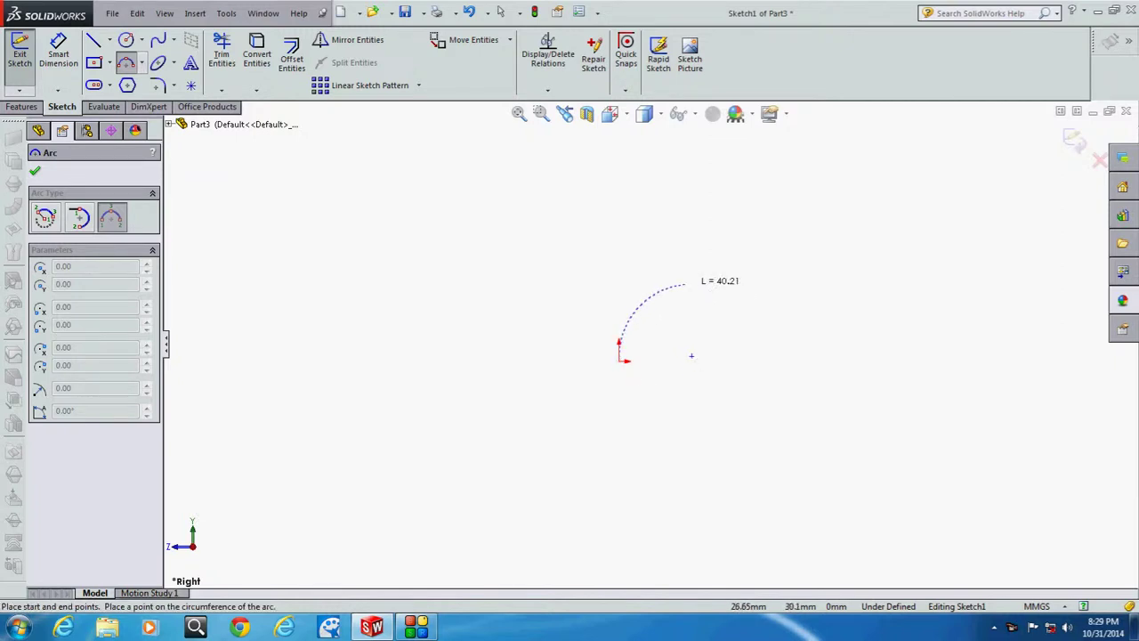
pyautogui.click(665, 316)
pyautogui.press('Escape')
pyautogui.keyDown('ctrl'); pyautogui.moveTo(664, 316); pyautogui.dragTo(583, 346, button='middle'); pyautogui.keyUp('ctrl')
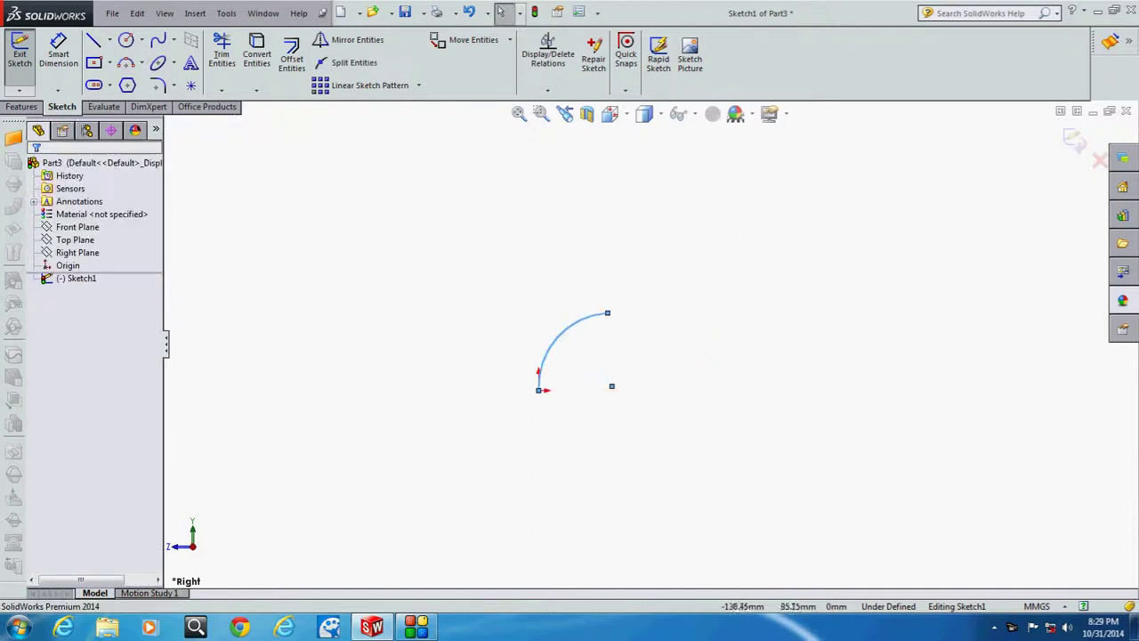
# Step: Draw a second, longer arc continuing from the first arc's end
pyautogui.click(126, 62)
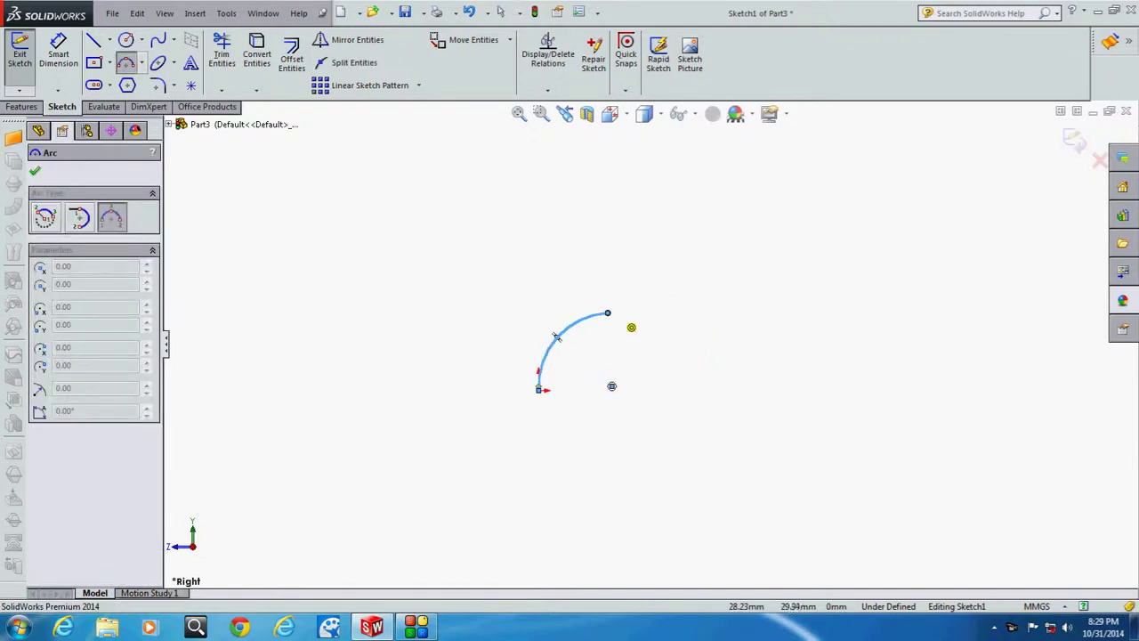
pyautogui.click(607, 313)
pyautogui.click(769, 269)
pyautogui.click(688, 294)
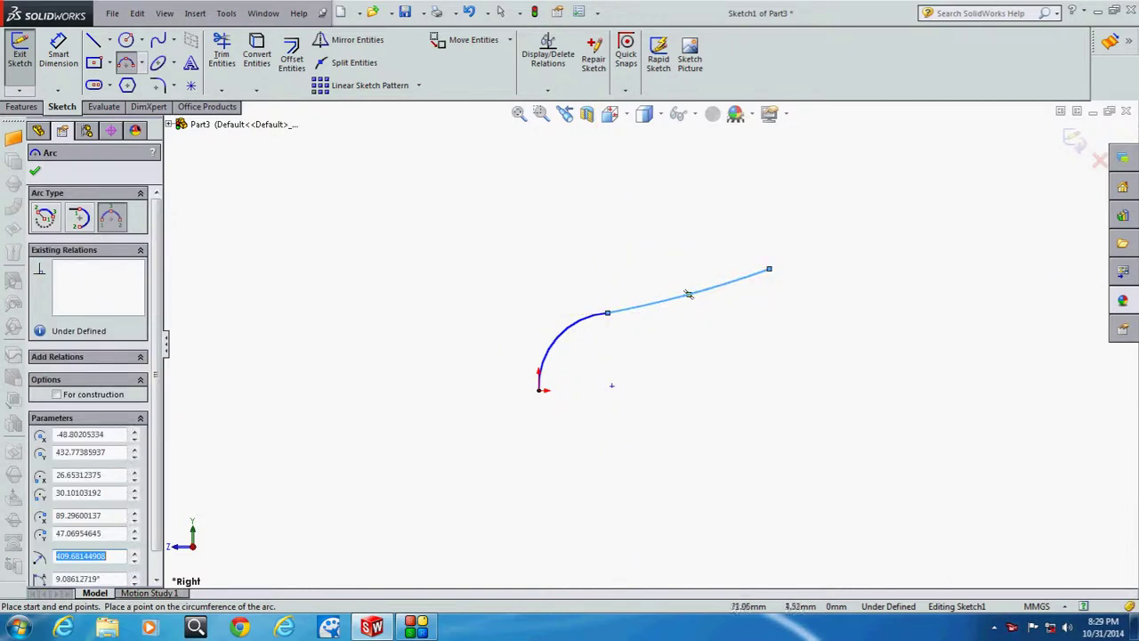
pyautogui.click(502, 11)
pyautogui.press('Escape')
# Step: Draw an upward arc from the curve's right end
pyautogui.press('Return')
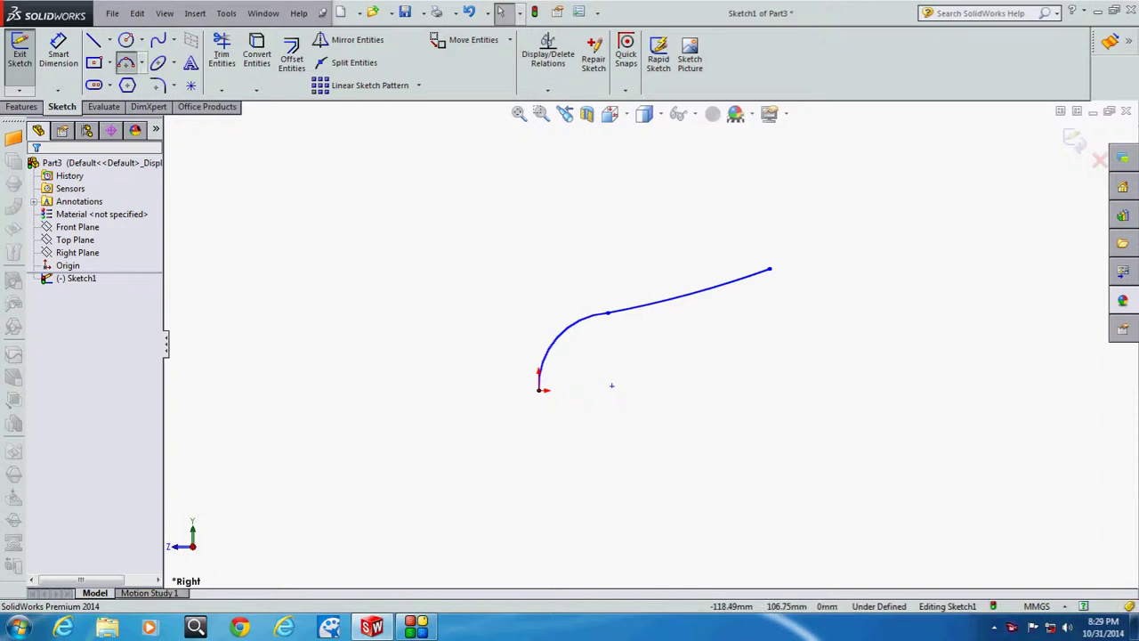
pyautogui.click(769, 269)
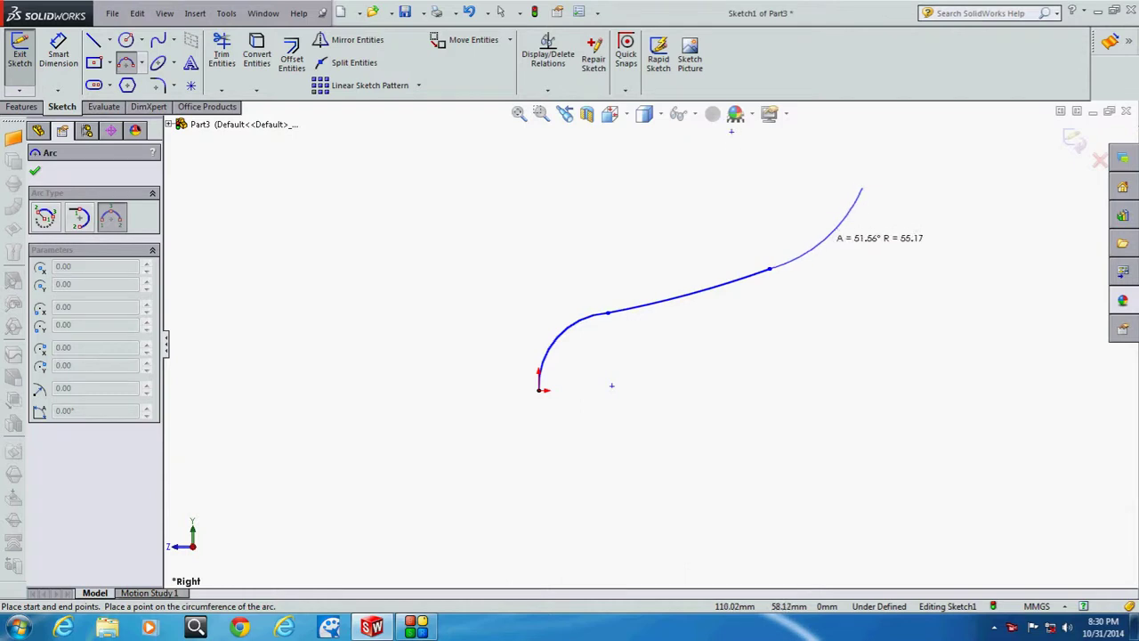
pyautogui.click(861, 187)
pyautogui.press('Escape')
# Step: Make the first and middle arcs tangent, and the middle and upper arcs tangent
pyautogui.click(819, 230)
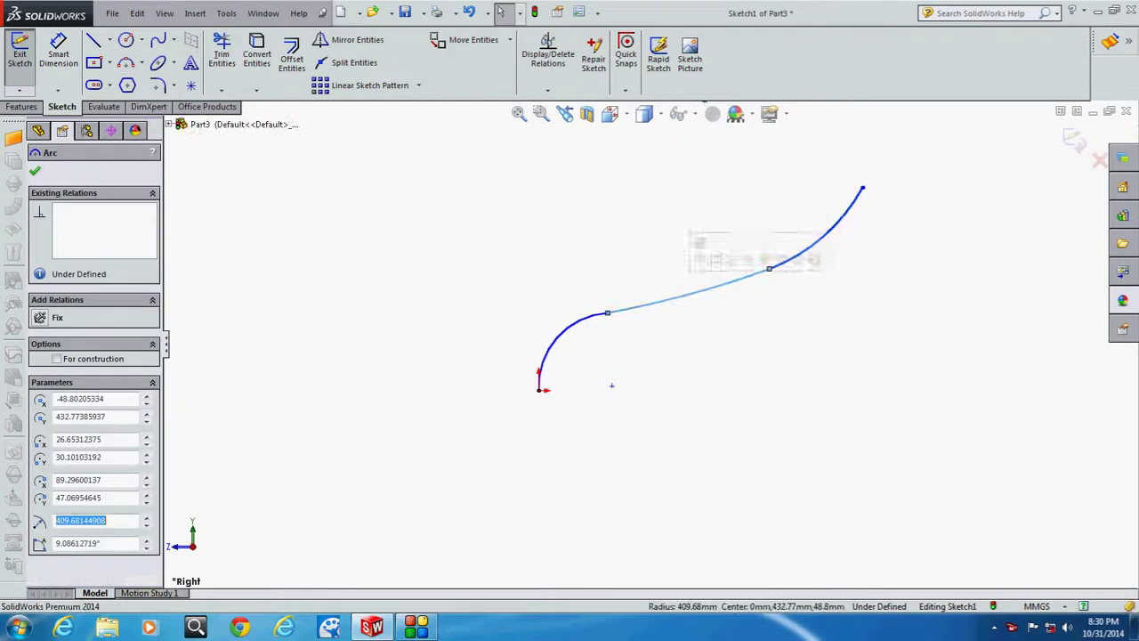
pyautogui.keyDown('ctrl'); pyautogui.click(556, 339); pyautogui.keyUp('ctrl')
pyautogui.click(67, 417)
pyautogui.press('Escape')
pyautogui.click(819, 230)
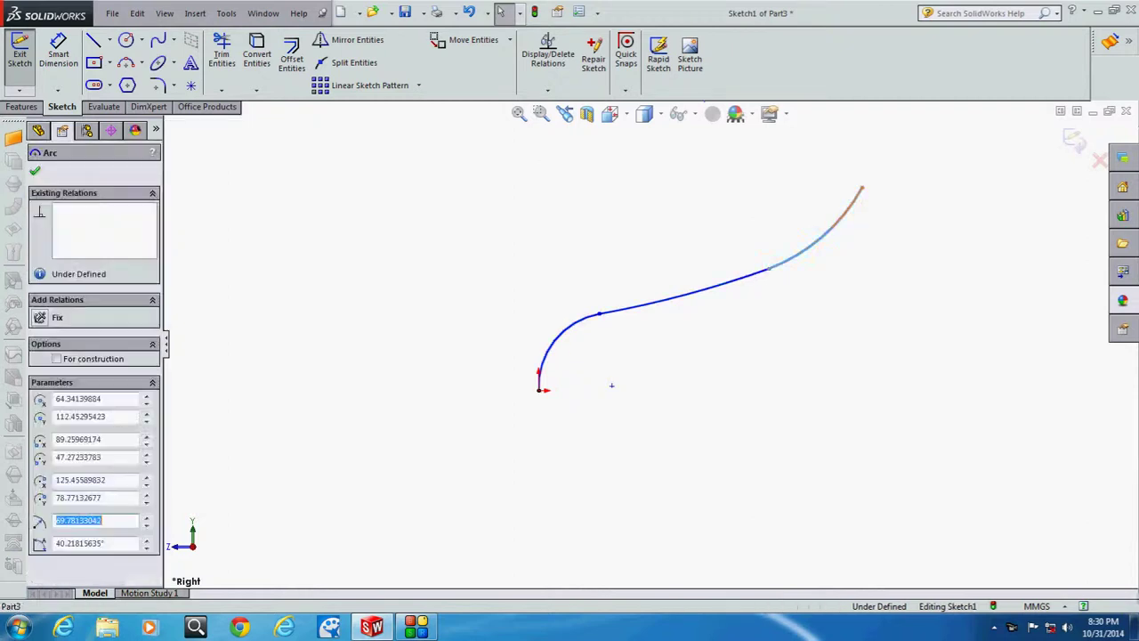
pyautogui.keyDown('ctrl'); pyautogui.click(686, 290); pyautogui.keyUp('ctrl')
pyautogui.click(66, 417)
pyautogui.press('Escape')
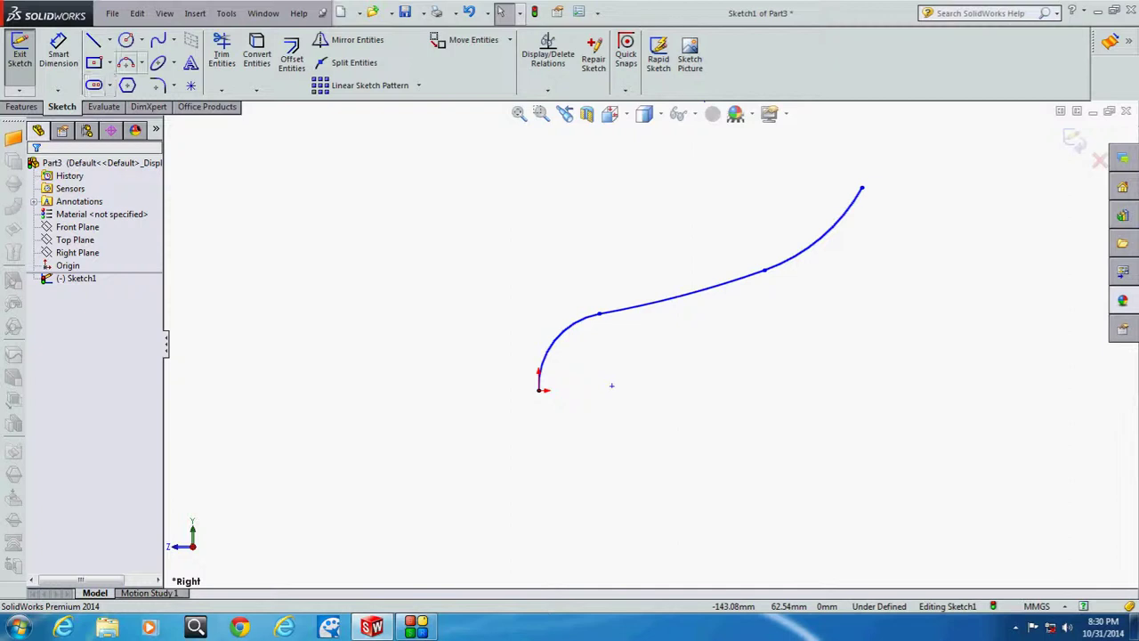
# Step: Draw a leg arc curving down from the middle curve's right joint
pyautogui.click(125, 62)
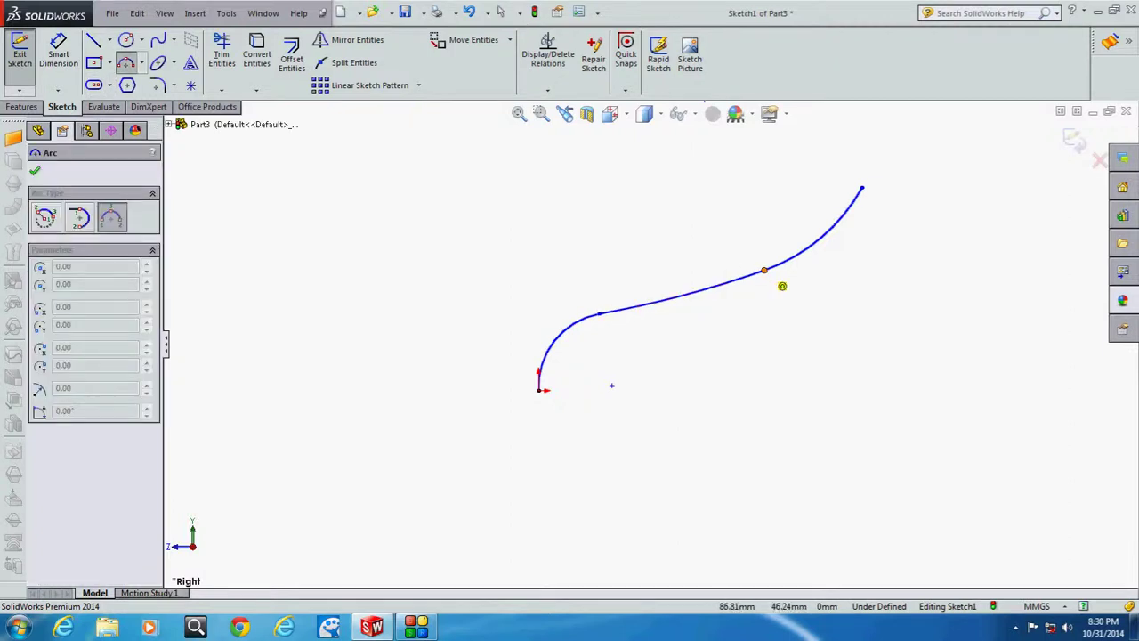
pyautogui.click(767, 272)
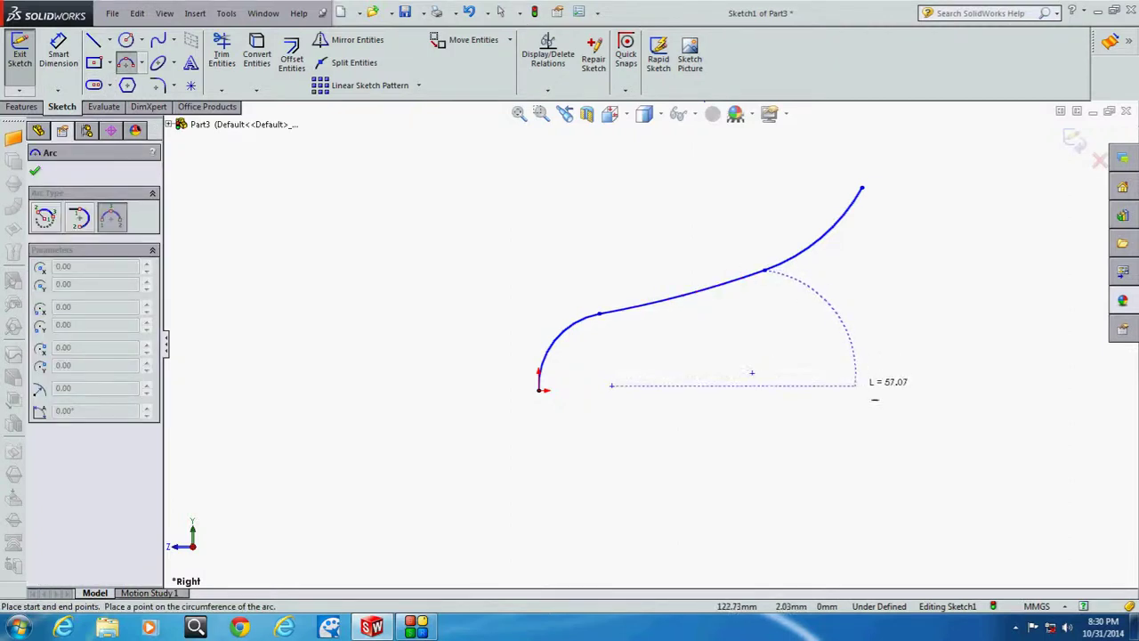
pyautogui.press('Escape')
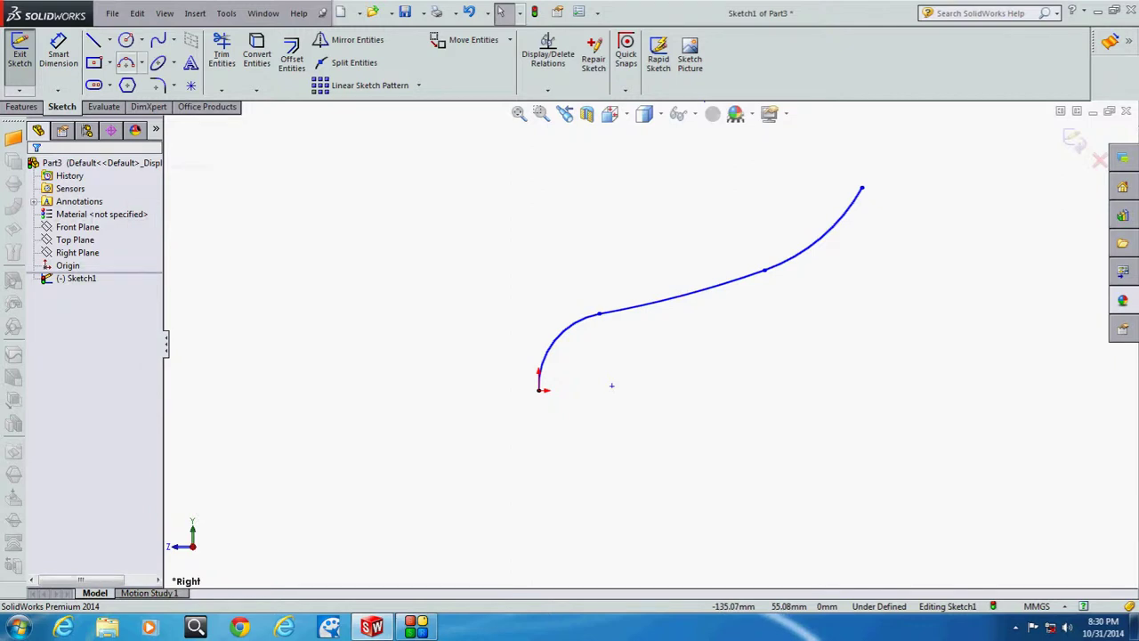
pyautogui.press('Return')
pyautogui.click(764, 269)
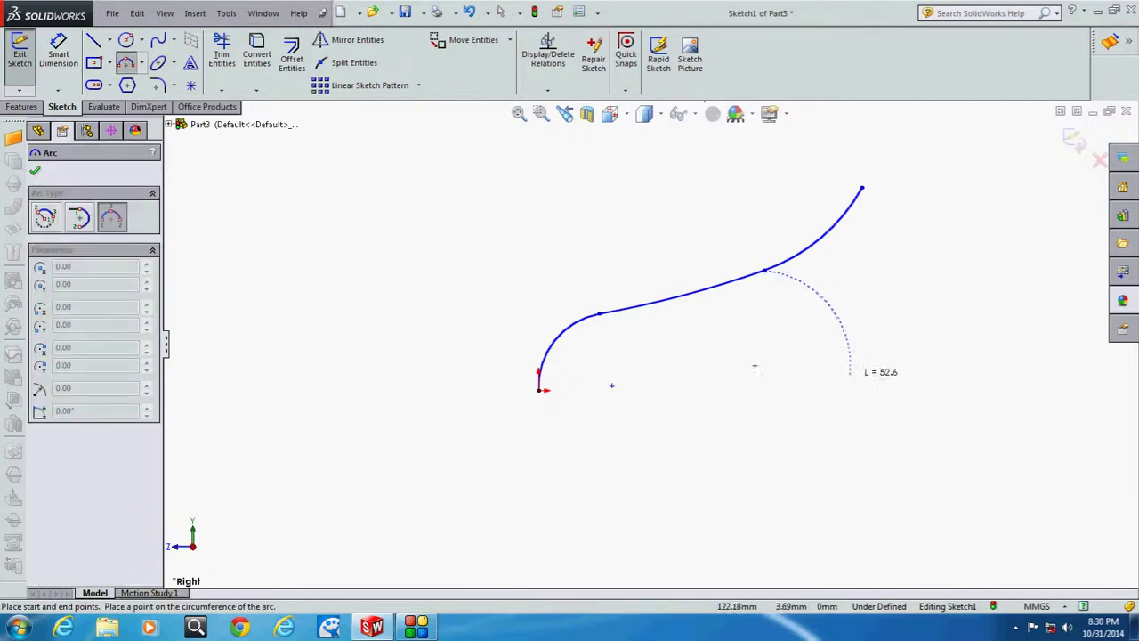
pyautogui.click(861, 385)
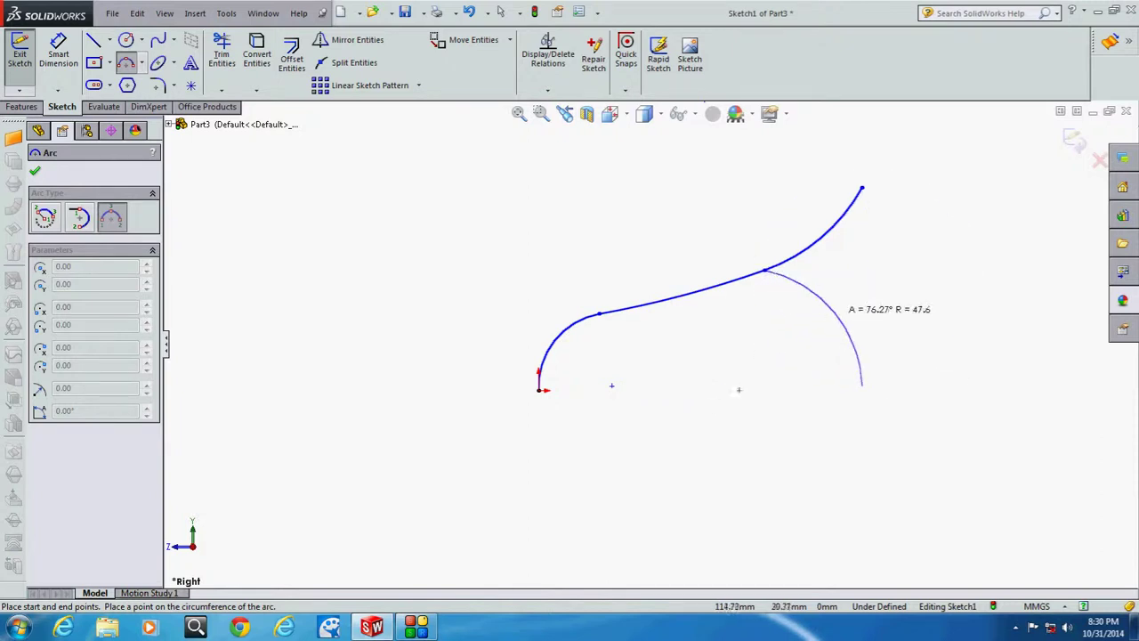
pyautogui.click(860, 323)
pyautogui.press('Escape')
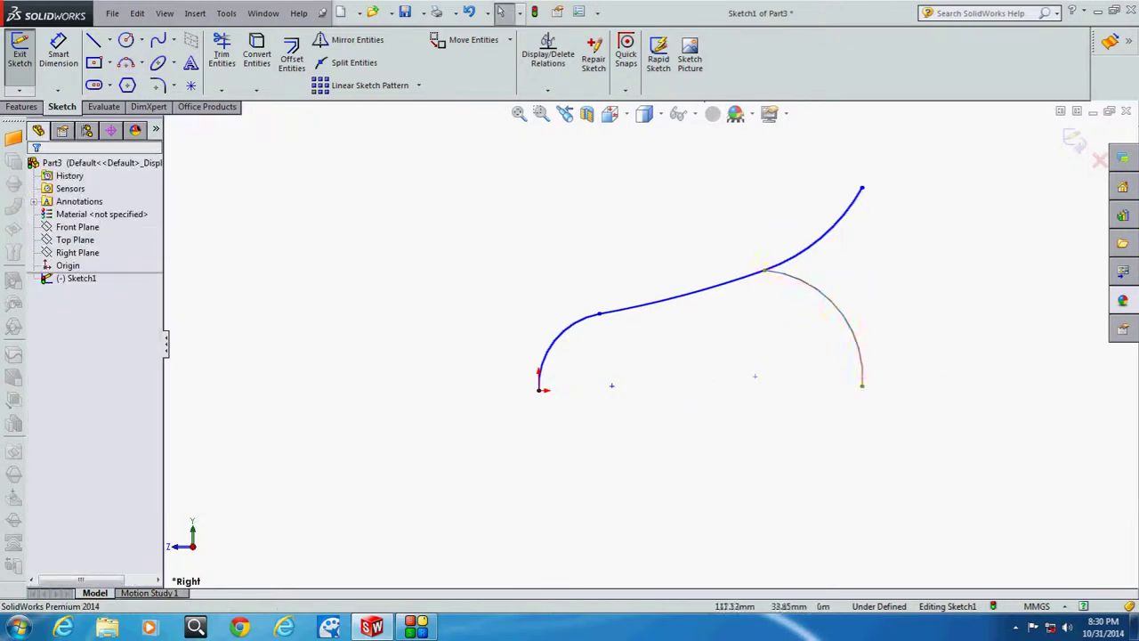
# Step: Make the downward leg arc tangent to the middle seat curve
pyautogui.click(730, 279)
pyautogui.keyDown('ctrl'); pyautogui.click(841, 311); pyautogui.keyUp('ctrl')
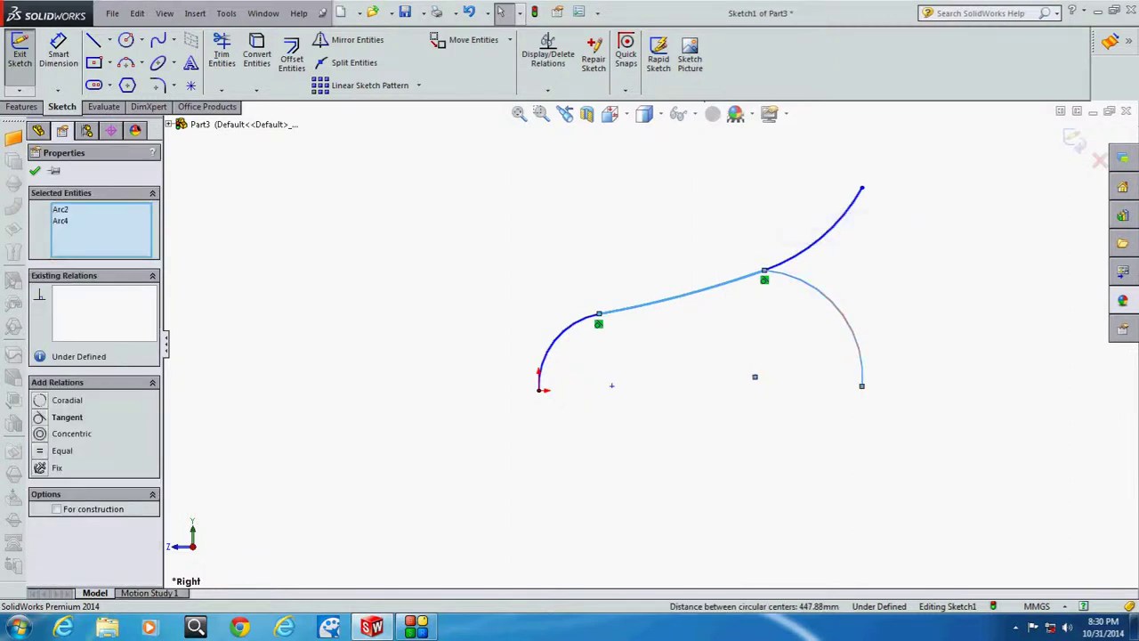
pyautogui.click(58, 416)
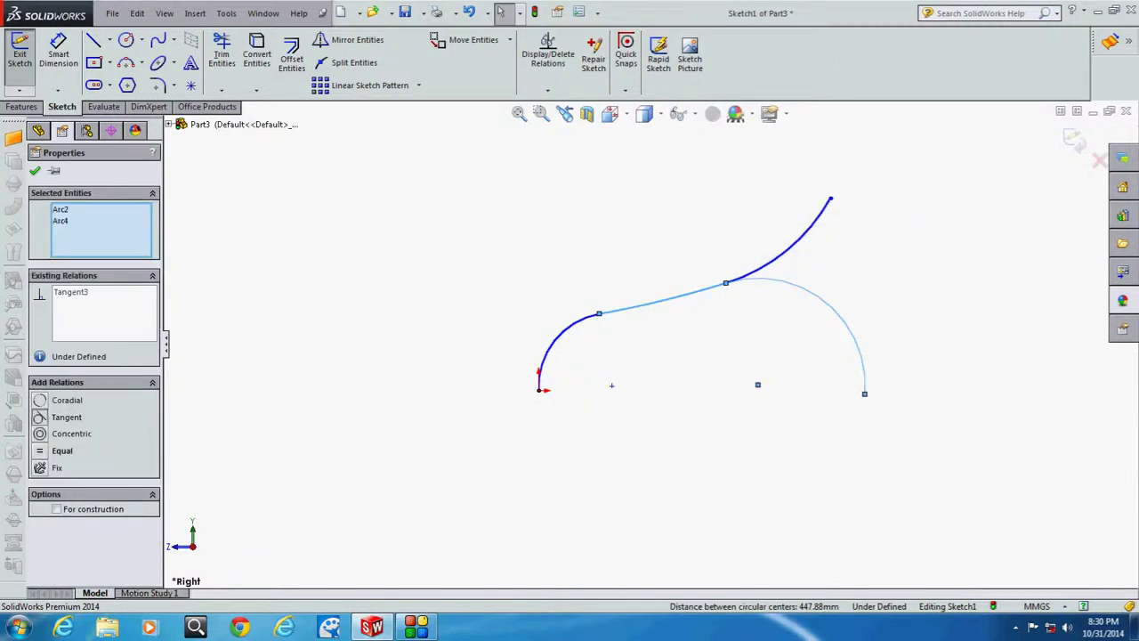
pyautogui.press('Escape')
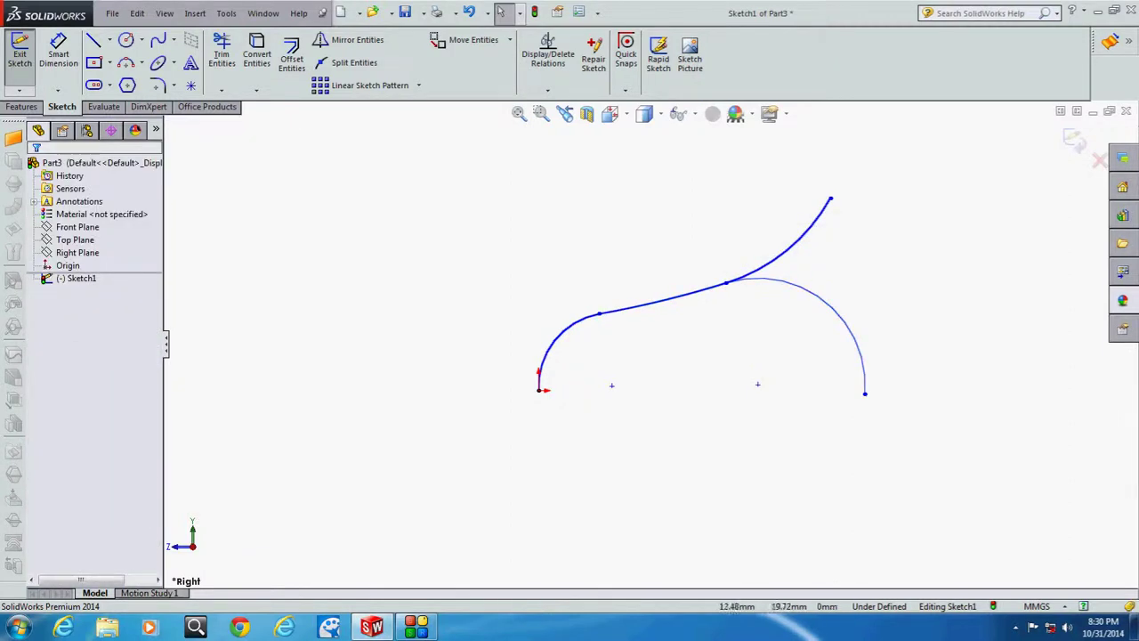
# Step: Reshape the curve by dragging its joints, then make the leg's foot horizontal with the origin
pyautogui.click(558, 336)
pyautogui.press('Escape')
pyautogui.moveTo(598, 313); pyautogui.dragTo(622, 302)
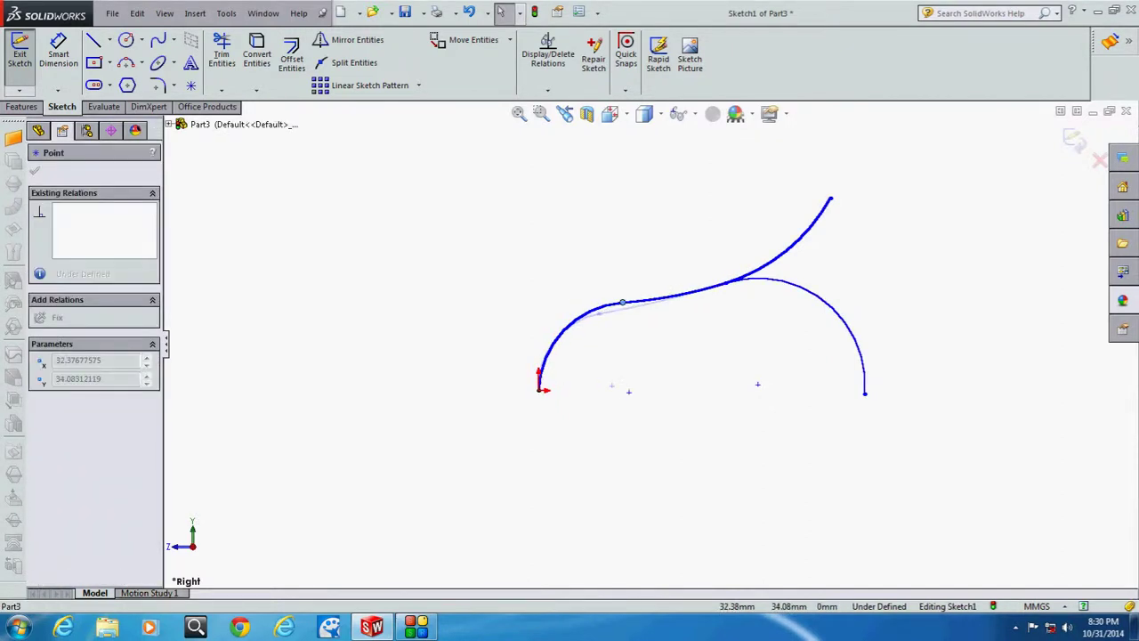
pyautogui.press('Escape')
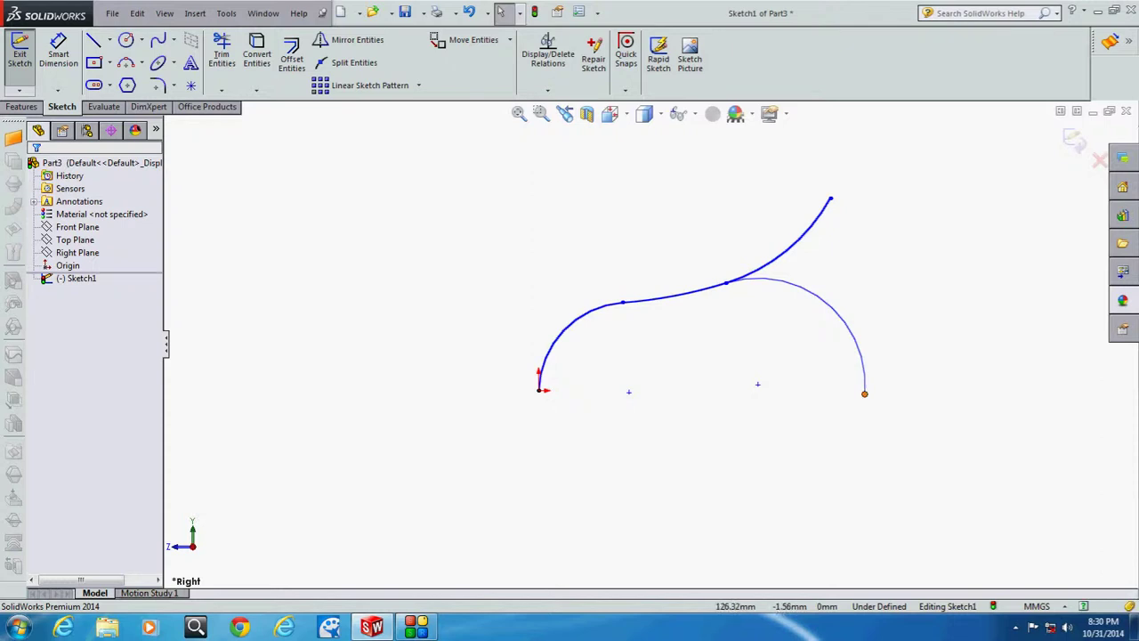
pyautogui.moveTo(864, 394); pyautogui.dragTo(831, 375)
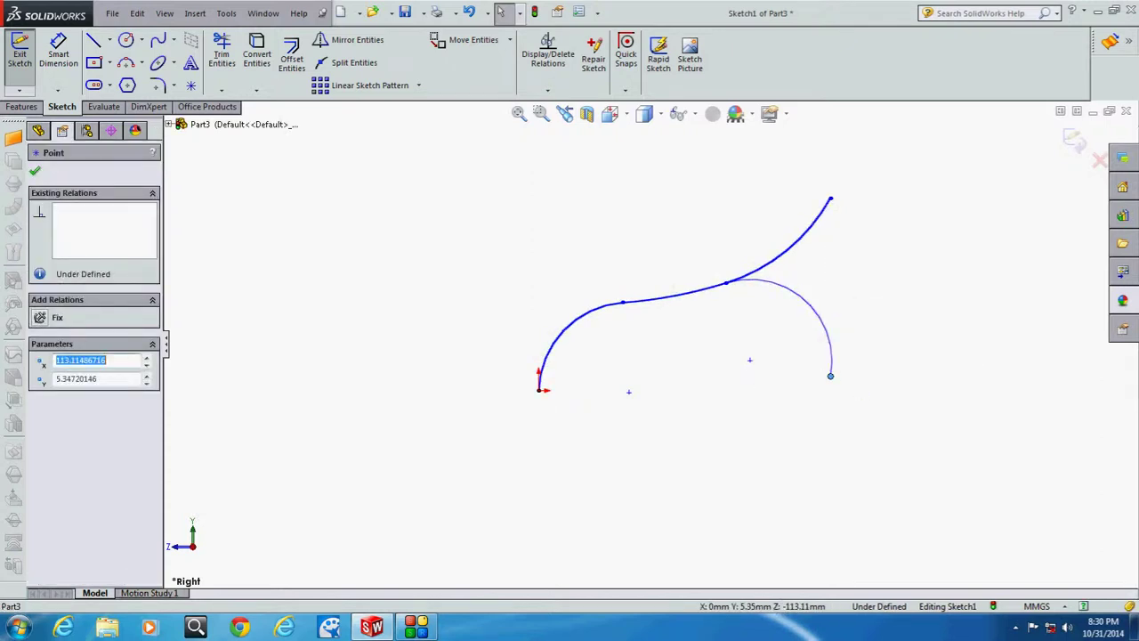
pyautogui.keyDown('ctrl'); pyautogui.click(538, 390); pyautogui.keyUp('ctrl')
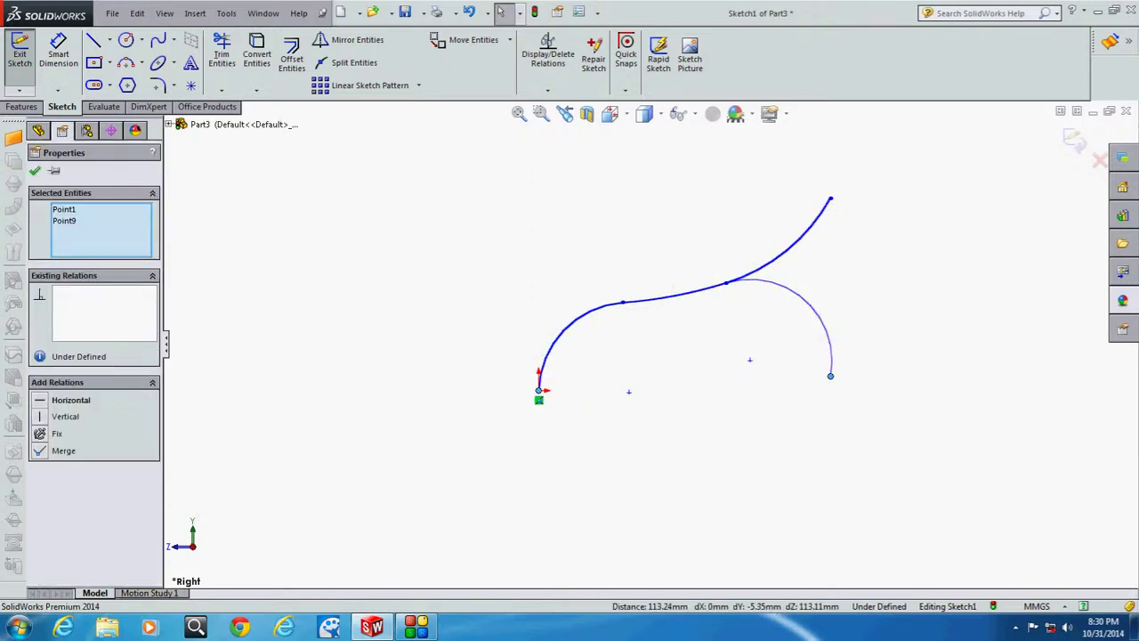
pyautogui.click(70, 400)
pyautogui.press('Escape')
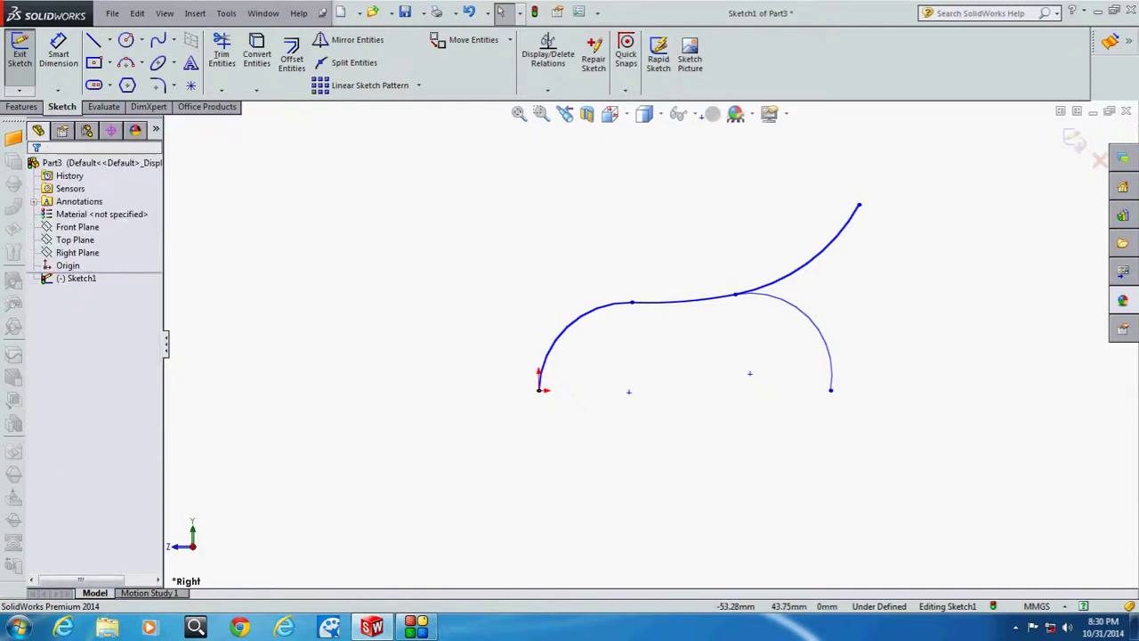
# Step: Dimension the left arc as R60 and the upper arc as R120
pyautogui.click(58, 51)
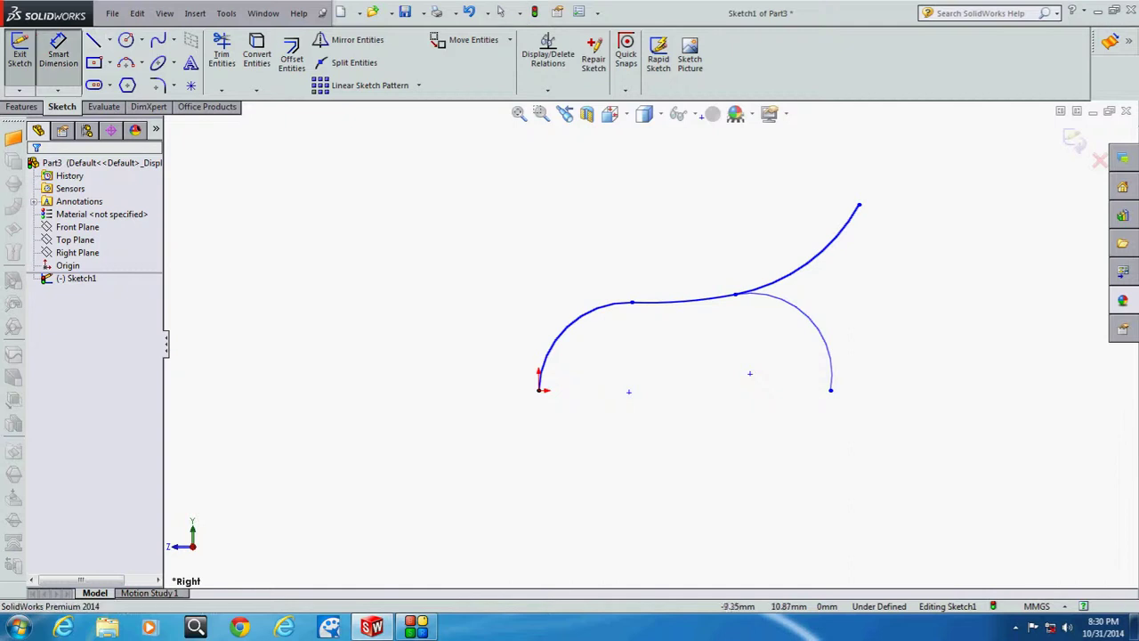
pyautogui.click(559, 330)
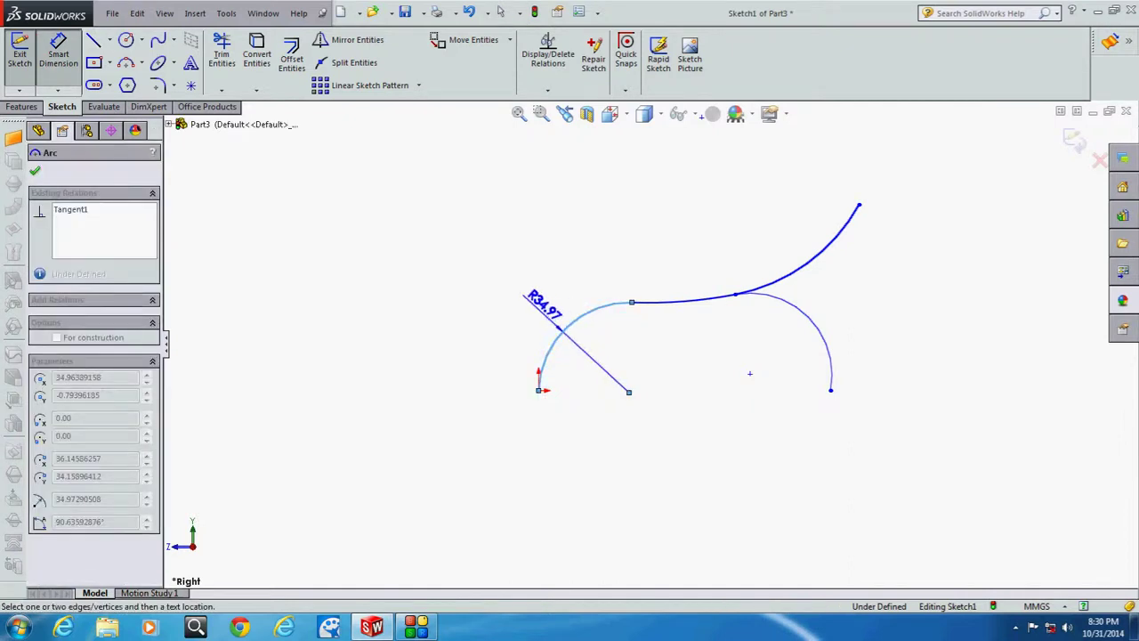
pyautogui.click(534, 299)
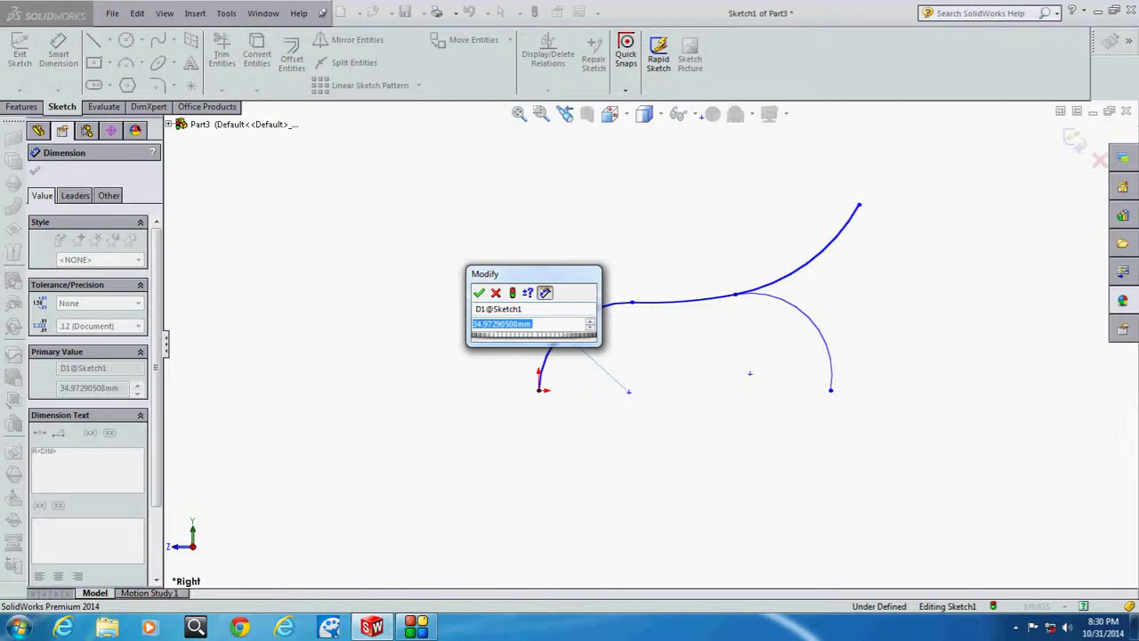
pyautogui.write('60')
pyautogui.press('Return')
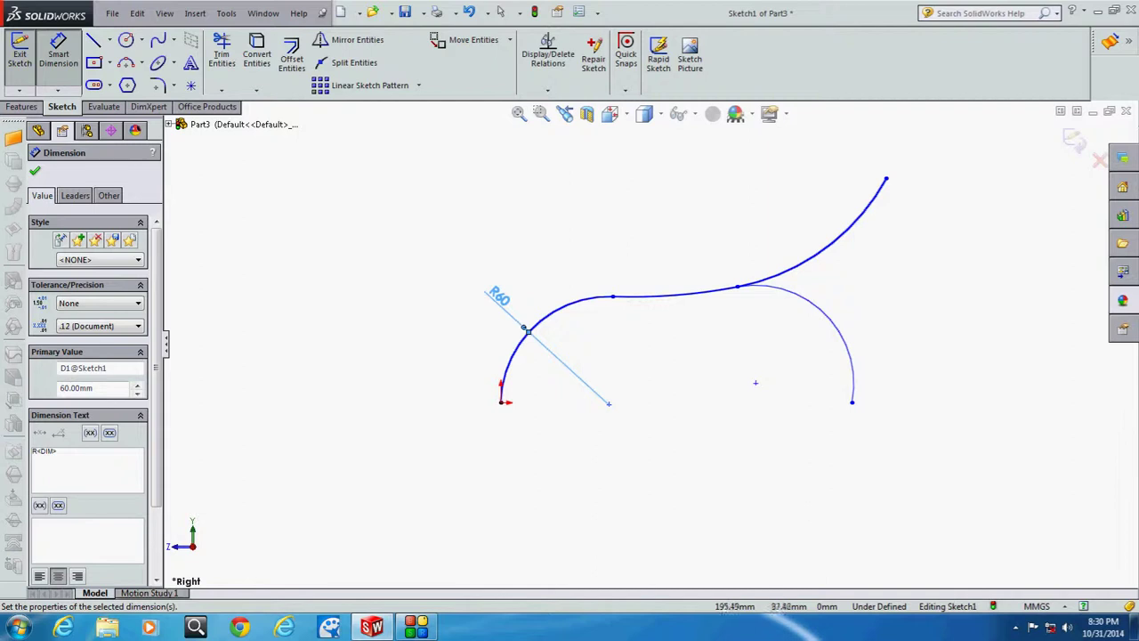
pyautogui.click(815, 245)
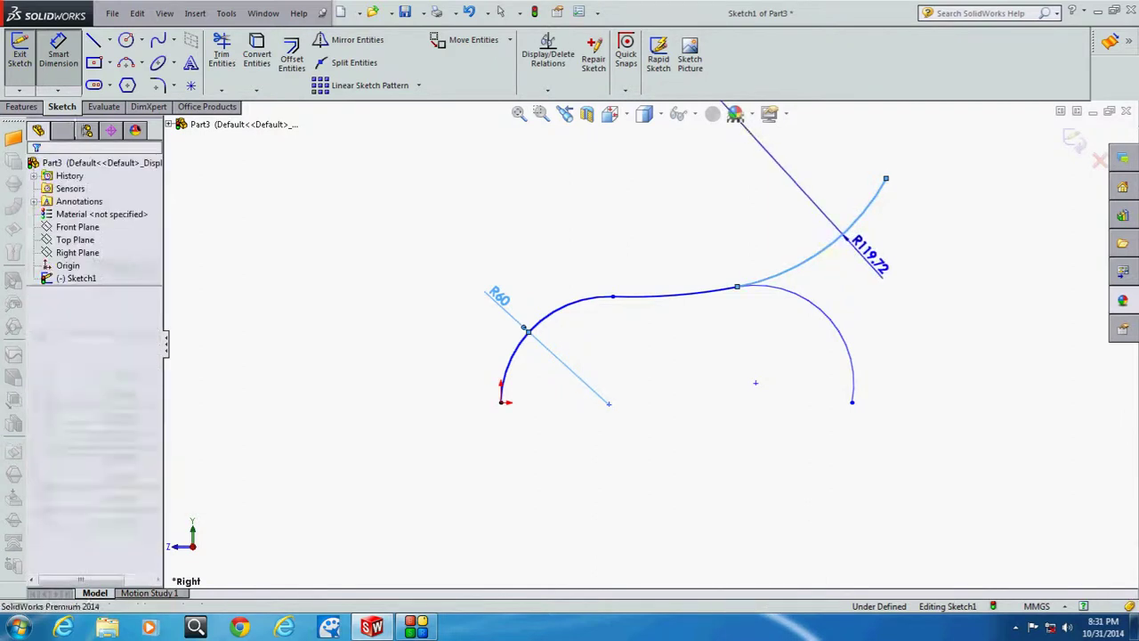
pyautogui.click(859, 242)
pyautogui.write('120')
pyautogui.press('Return')
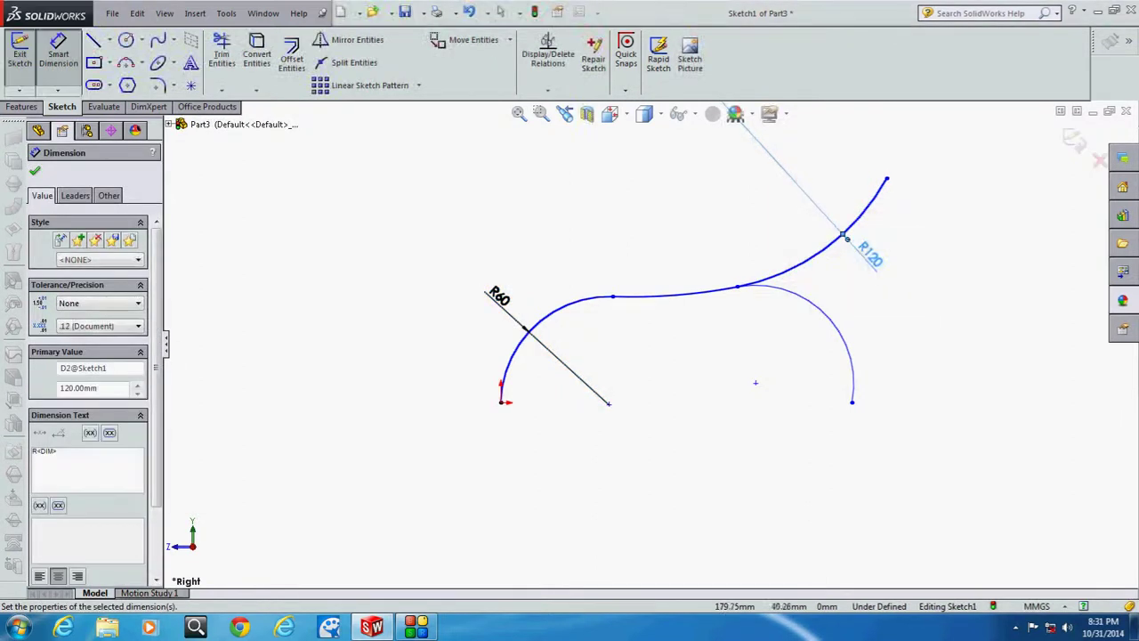
# Step: Dimension the lower right arc as R60 and the middle arc as R250
pyautogui.click(852, 370)
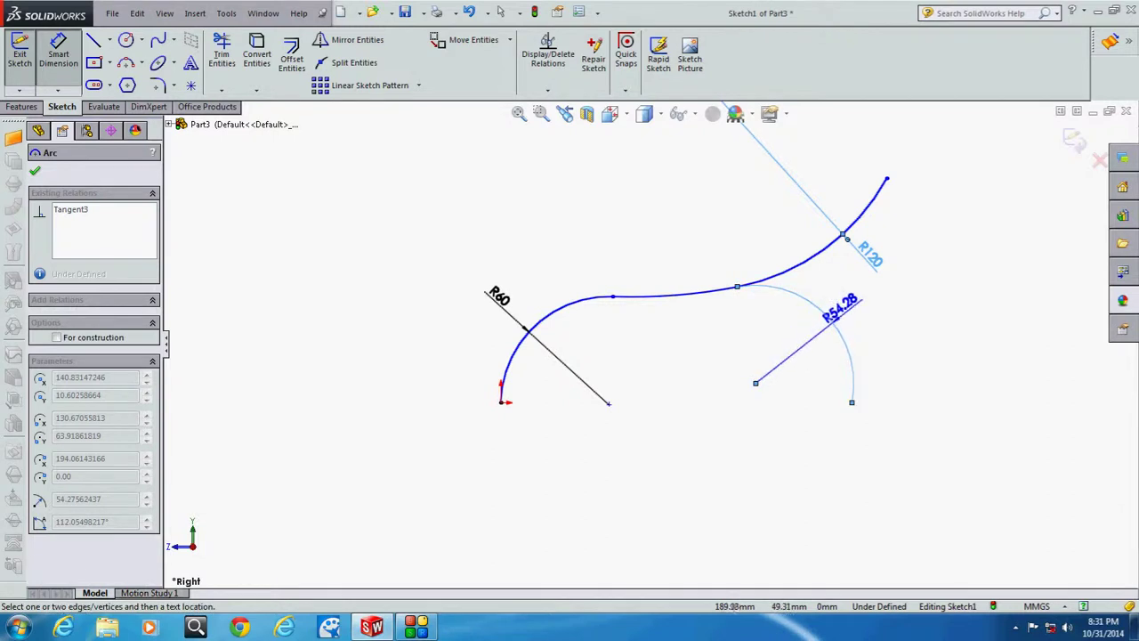
pyautogui.click(772, 322)
pyautogui.write('60')
pyautogui.press('Return')
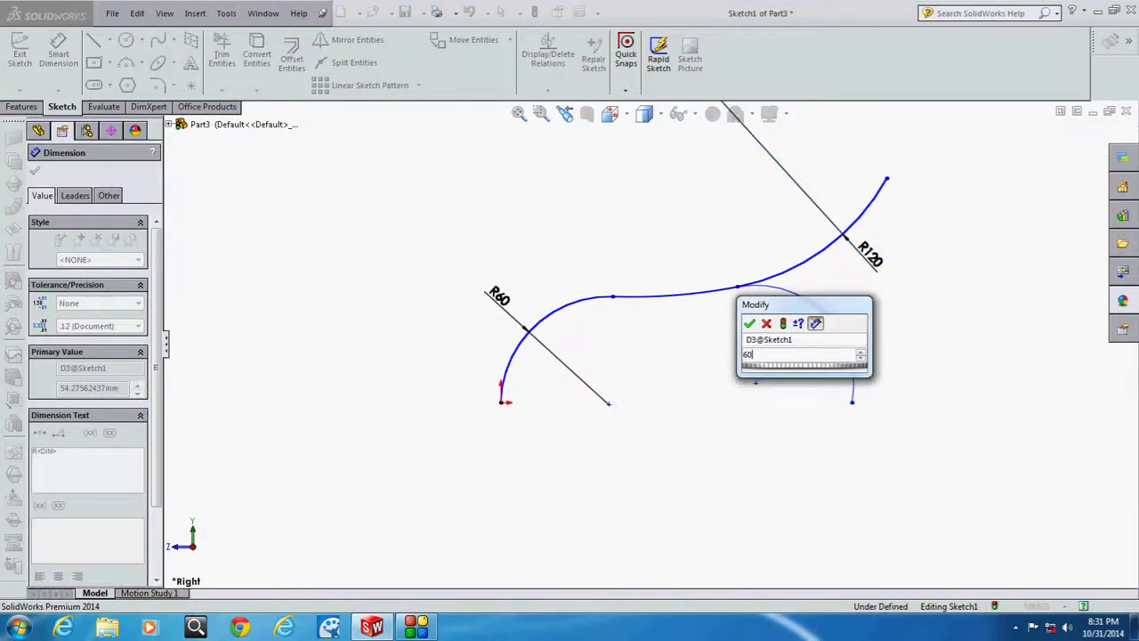
pyautogui.click(675, 294)
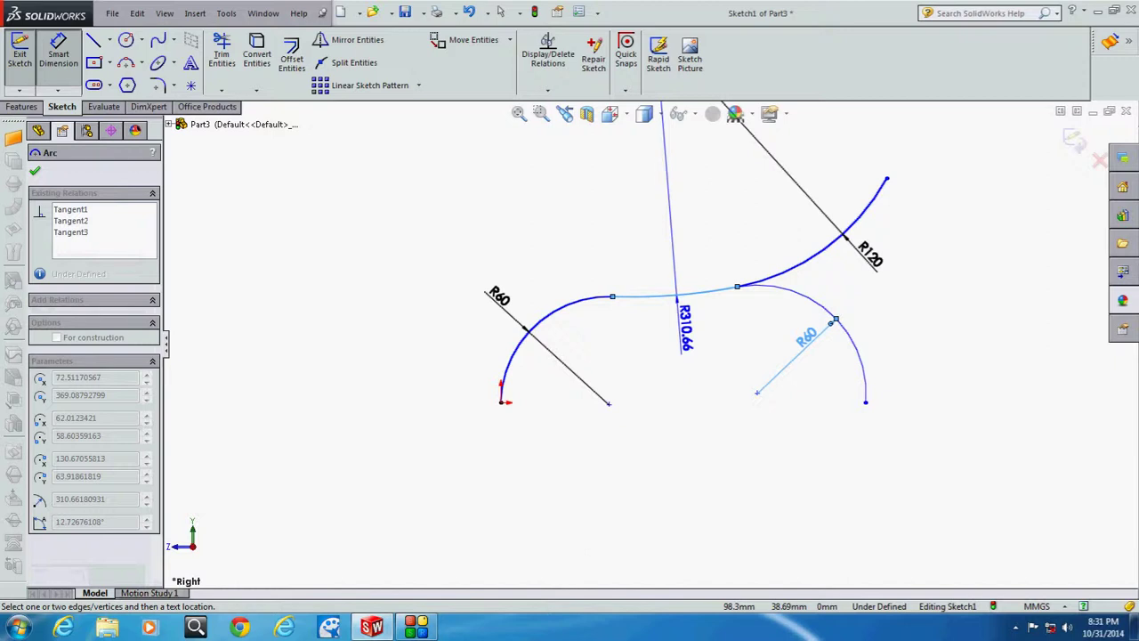
pyautogui.click(685, 330)
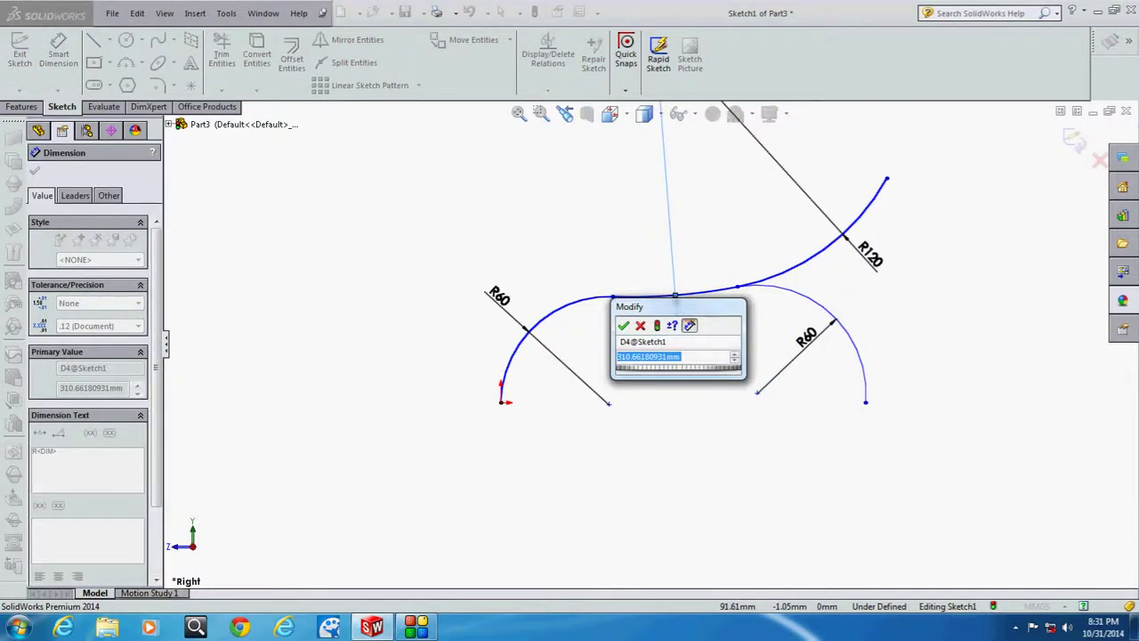
pyautogui.write('250')
pyautogui.press('Return')
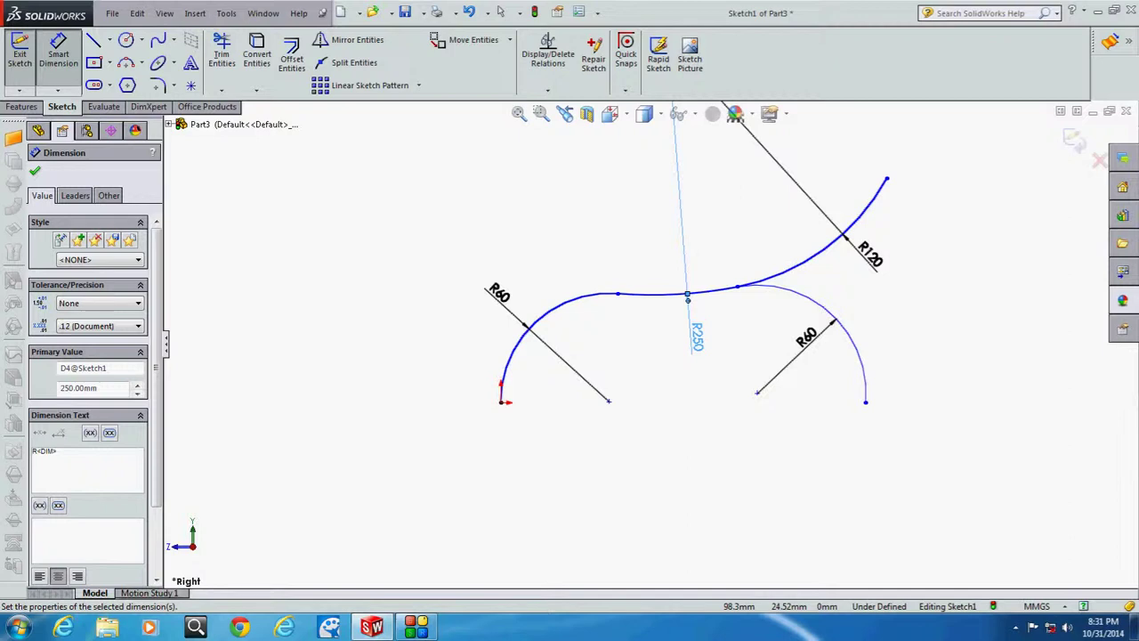
# Step: Change the middle arc radius to 300 and drag the upper arc's free end up
pyautogui.doubleClick(697, 336)
pyautogui.write('3')
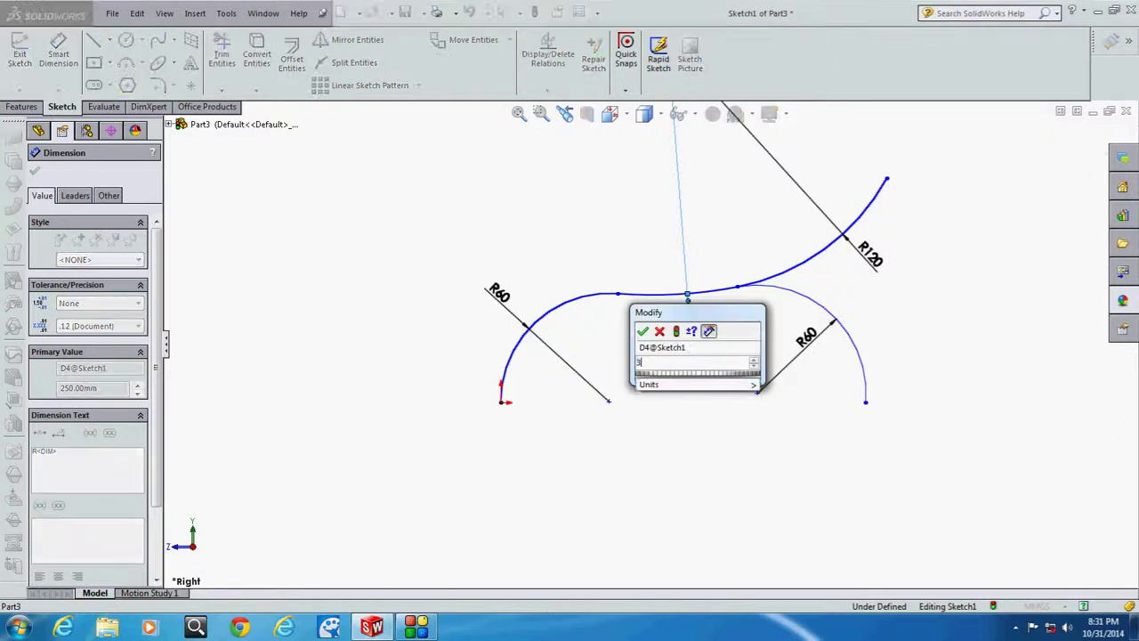
pyautogui.press('Return')
pyautogui.press('Escape')
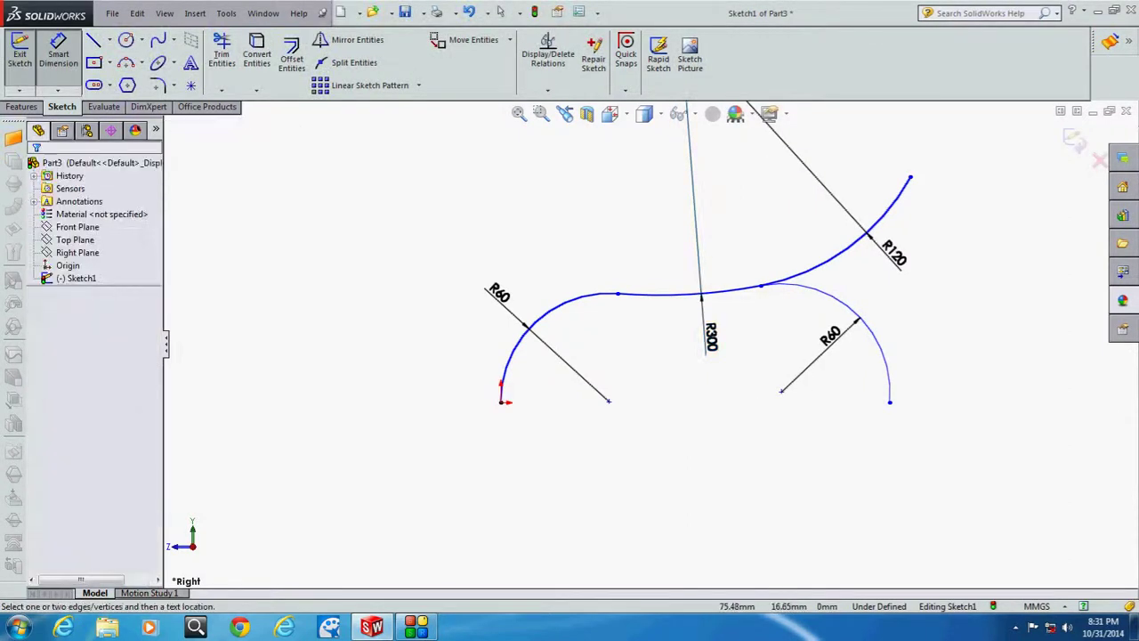
pyautogui.scroll(1, 715, 309)
pyautogui.click(502, 11)
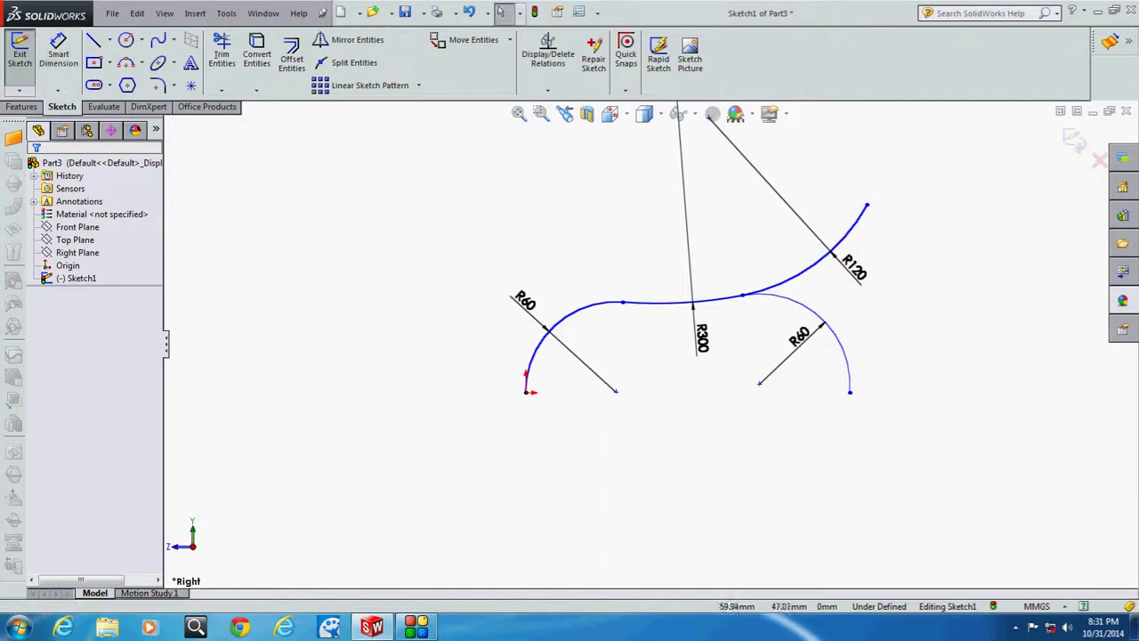
pyautogui.moveTo(867, 204)
pyautogui.mouseDown()
pyautogui.moveTo(857, 186)
pyautogui.moveTo(834, 214)
pyautogui.moveTo(863, 197)
pyautogui.mouseUp()
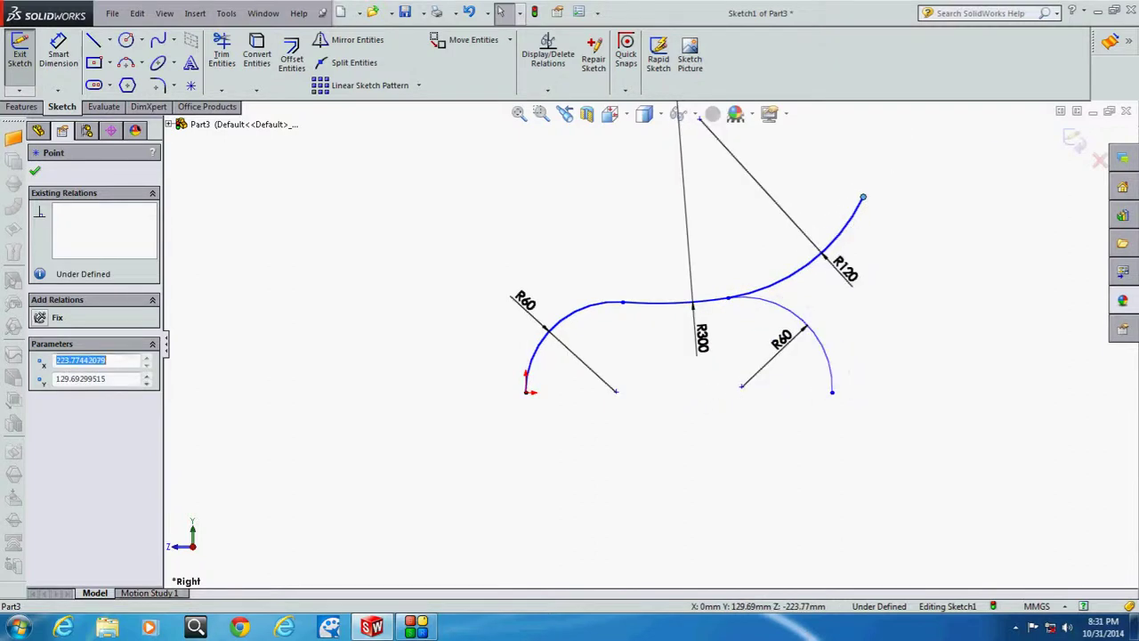
pyautogui.press('Escape')
# Step: Add a 250 mm horizontal dimension from the origin to the leg arc's foot
pyautogui.click(58, 50)
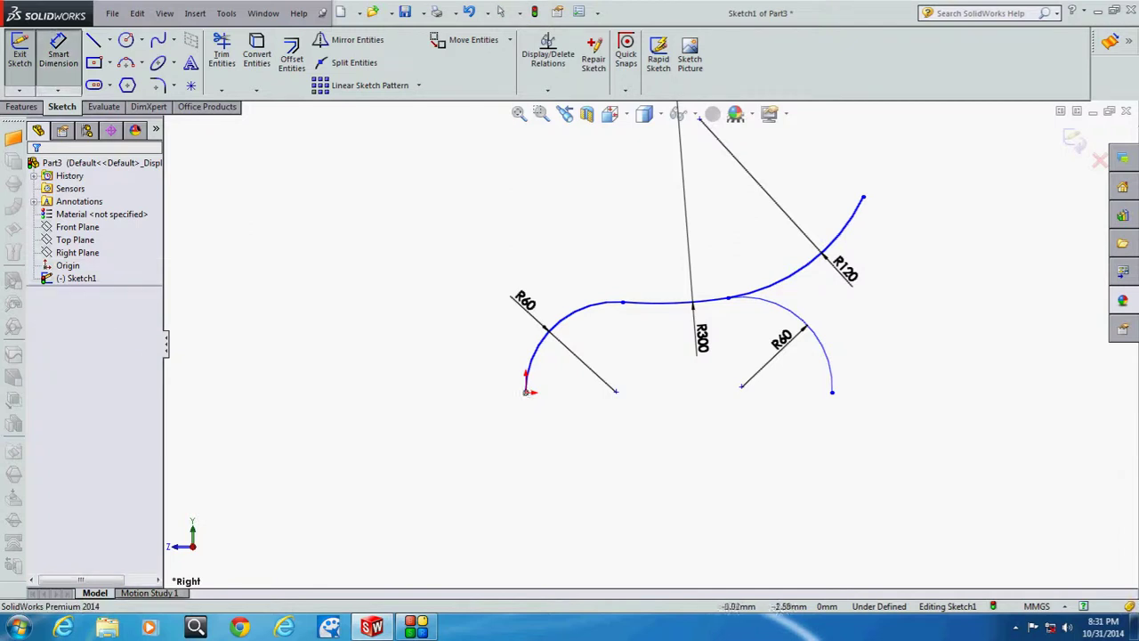
pyautogui.click(526, 390)
pyautogui.click(832, 391)
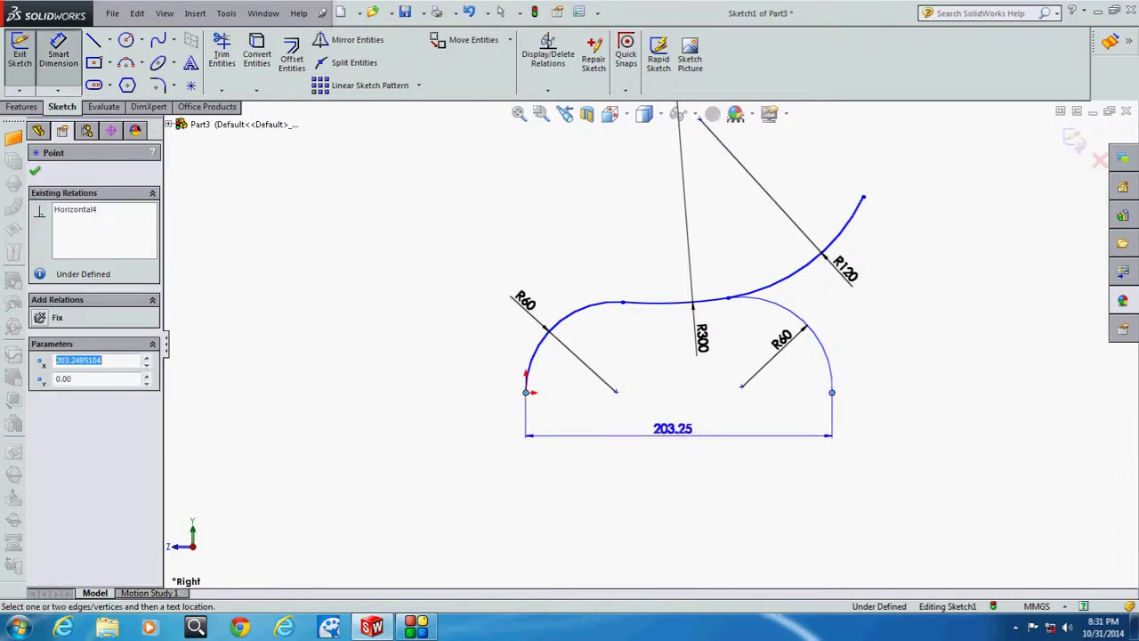
pyautogui.click(681, 442)
pyautogui.write('1')
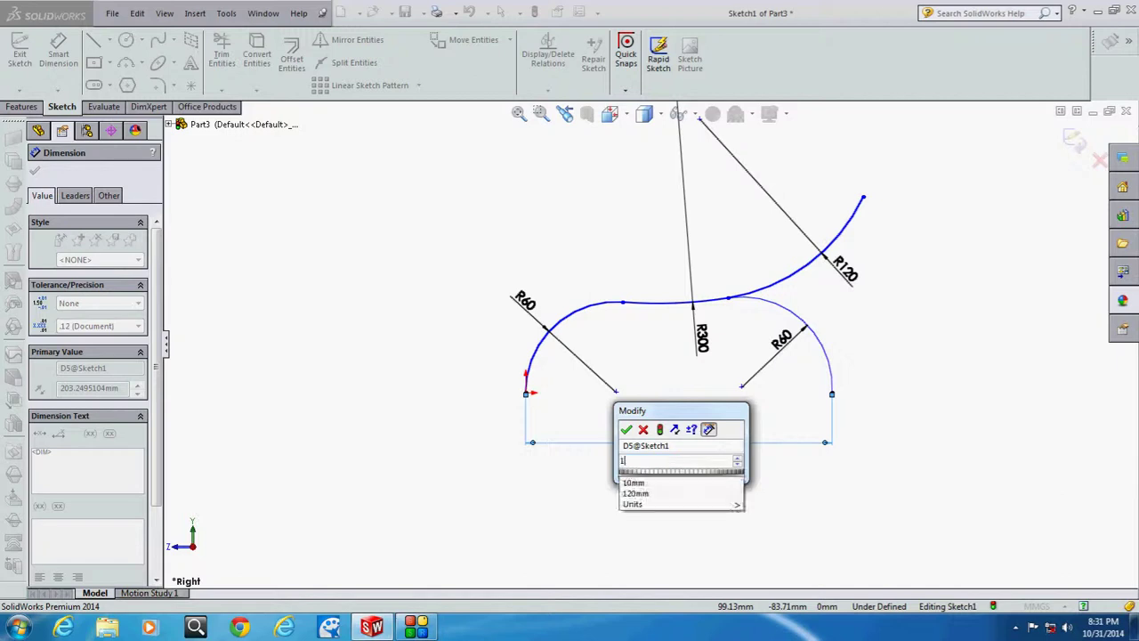
pyautogui.press('BackSpace')
pyautogui.write('25')
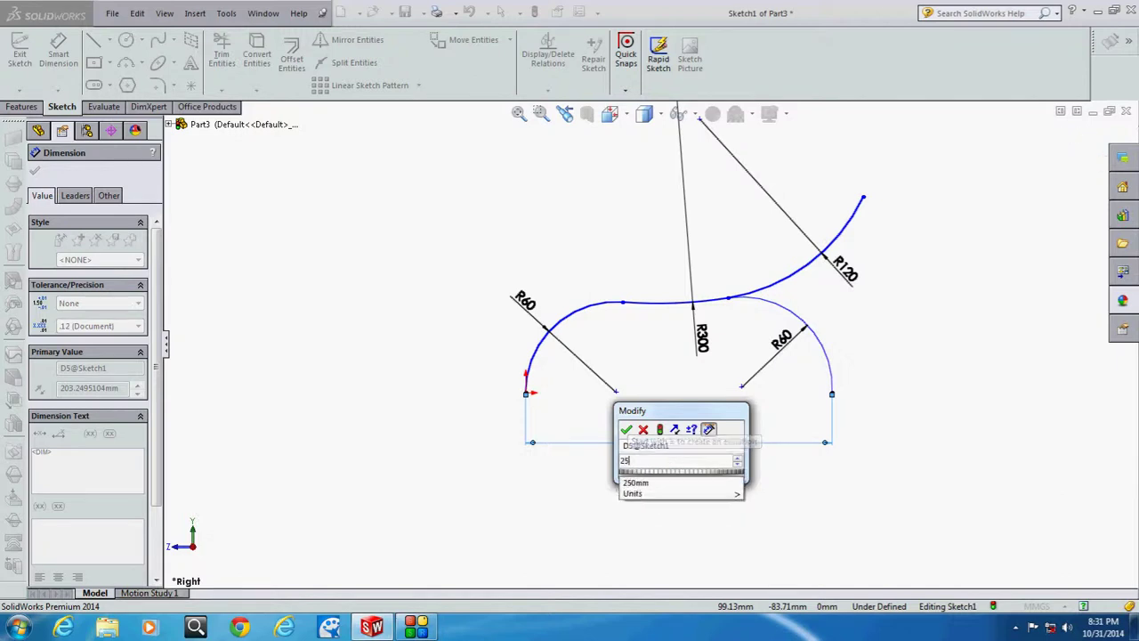
pyautogui.write('0')
pyautogui.press('Return')
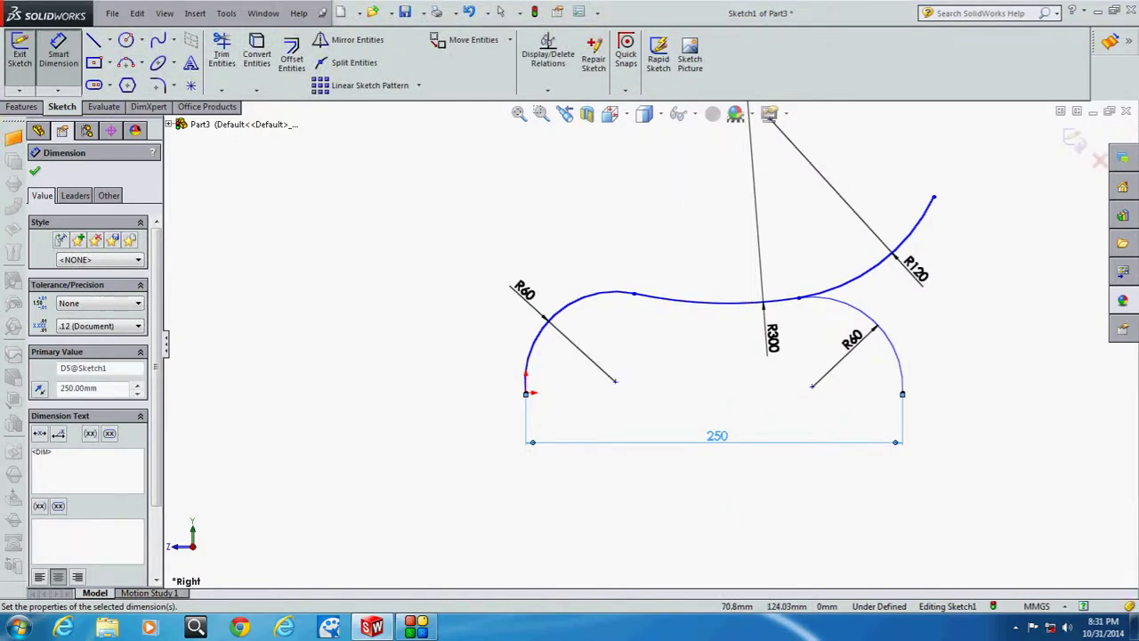
pyautogui.press('Escape')
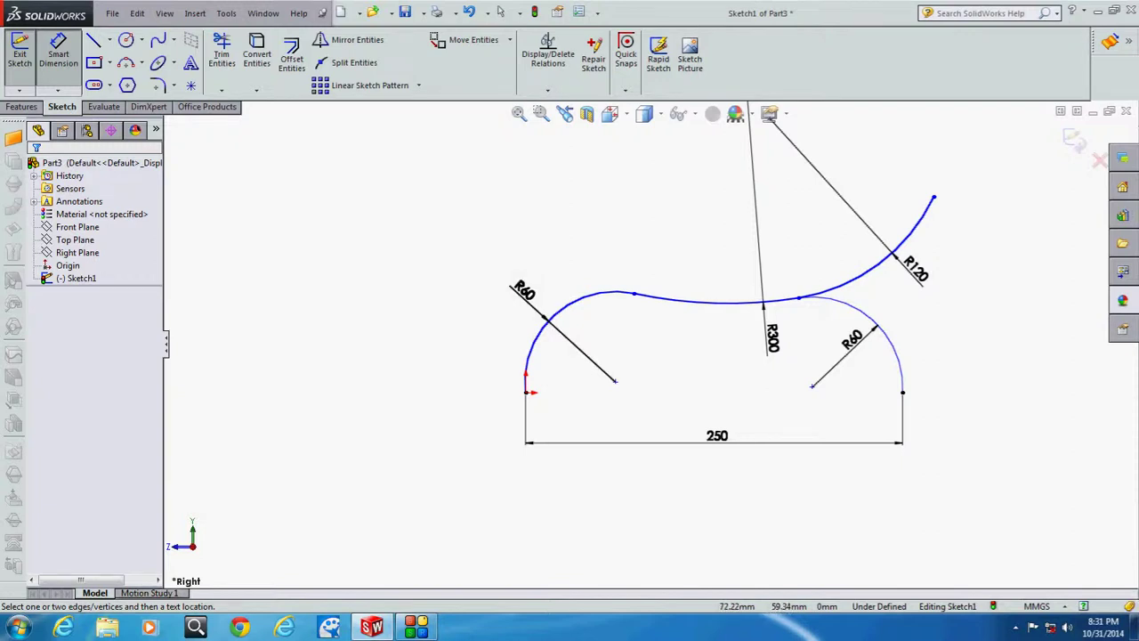
pyautogui.scroll(1, 493, 432)
pyautogui.scroll(1, 493, 433)
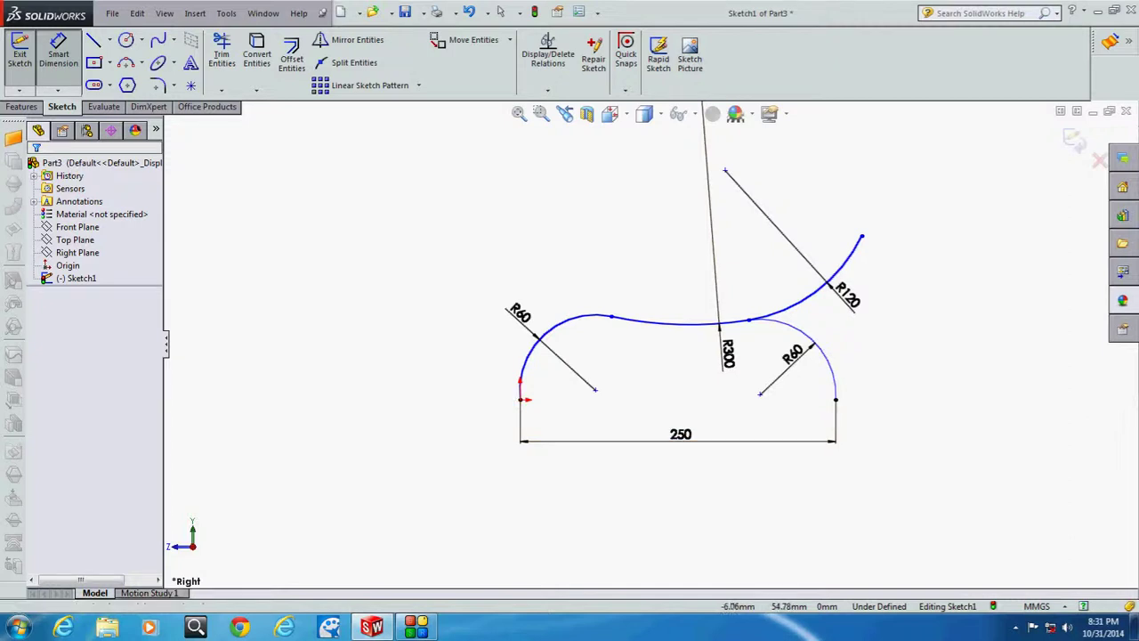
# Step: Change the left arc to R100 and drag the arc junctions lower left to reshape the curve
pyautogui.doubleClick(520, 314)
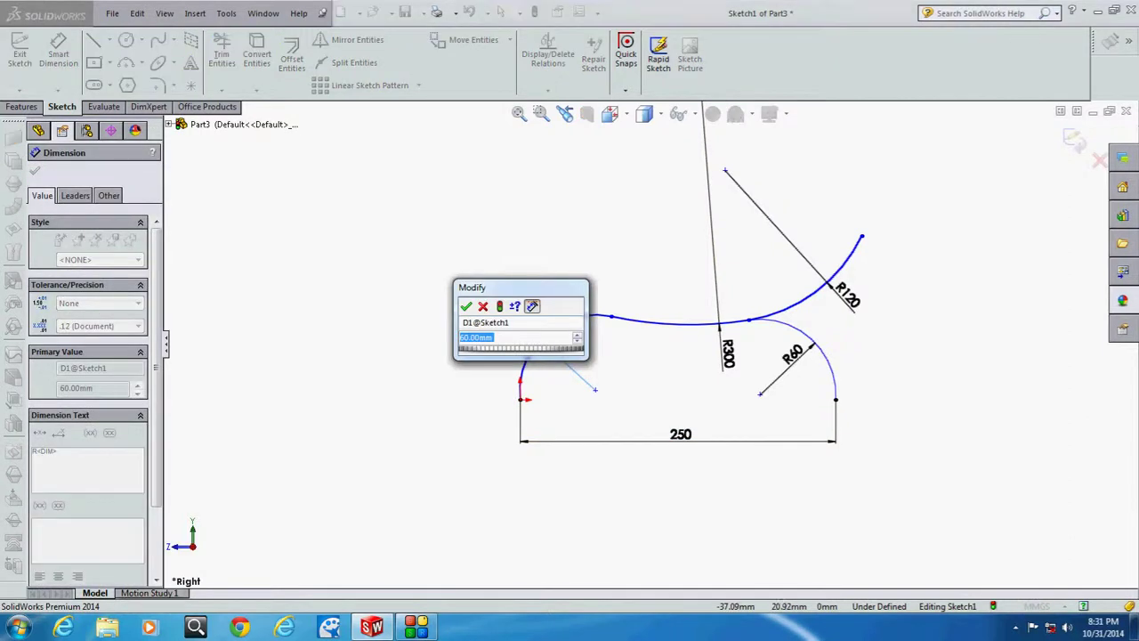
pyautogui.write('100')
pyautogui.press('Return')
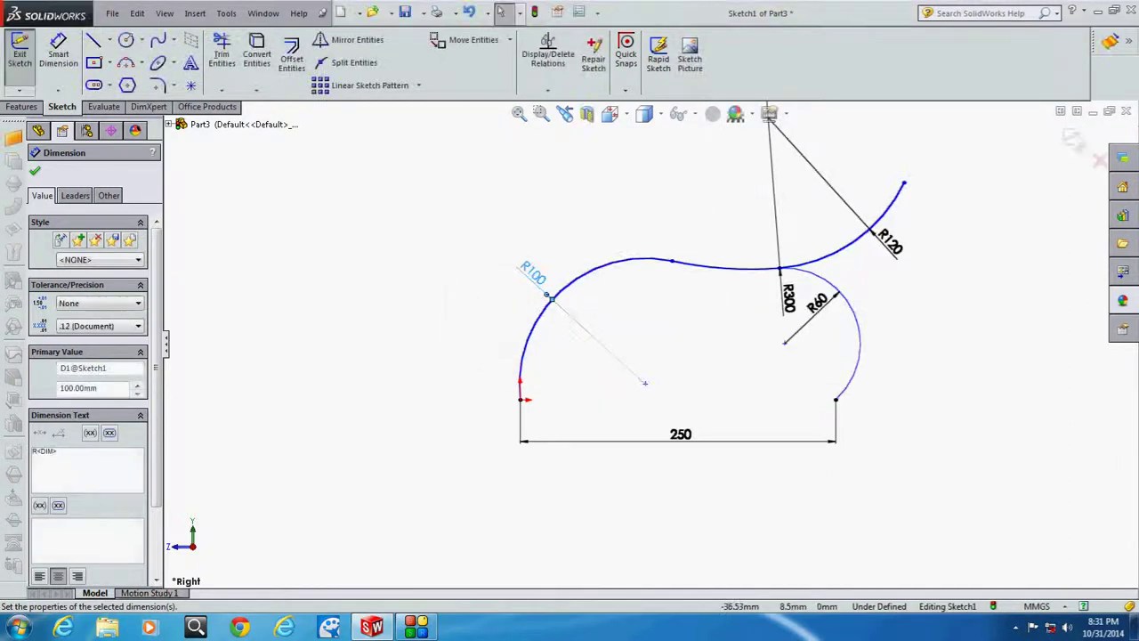
pyautogui.press('Escape')
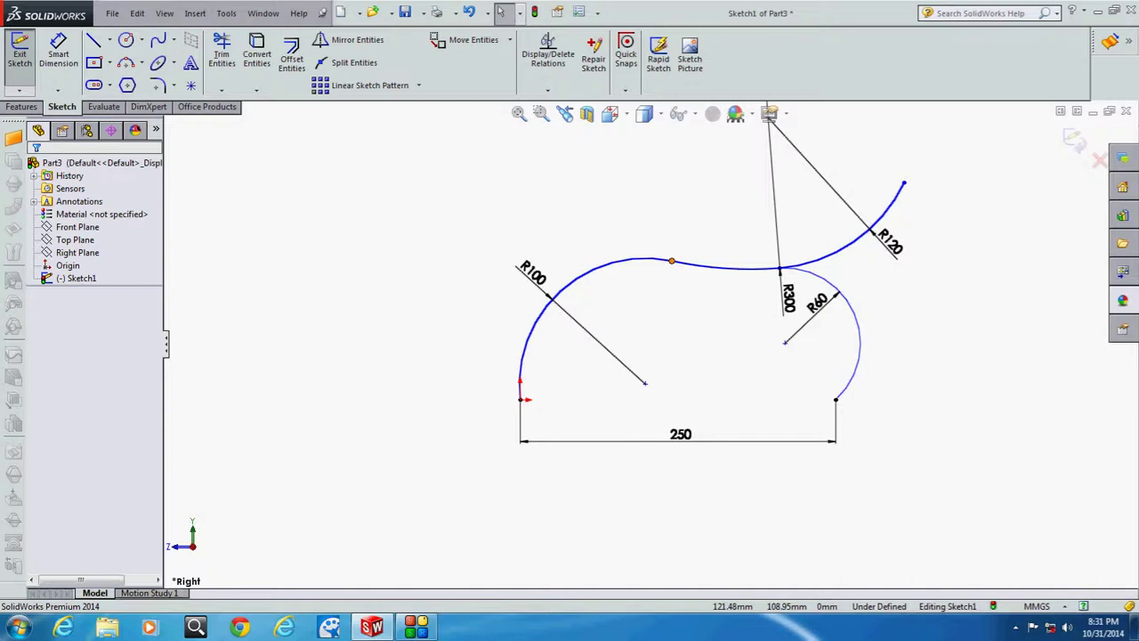
pyautogui.moveTo(671, 261); pyautogui.dragTo(655, 274)
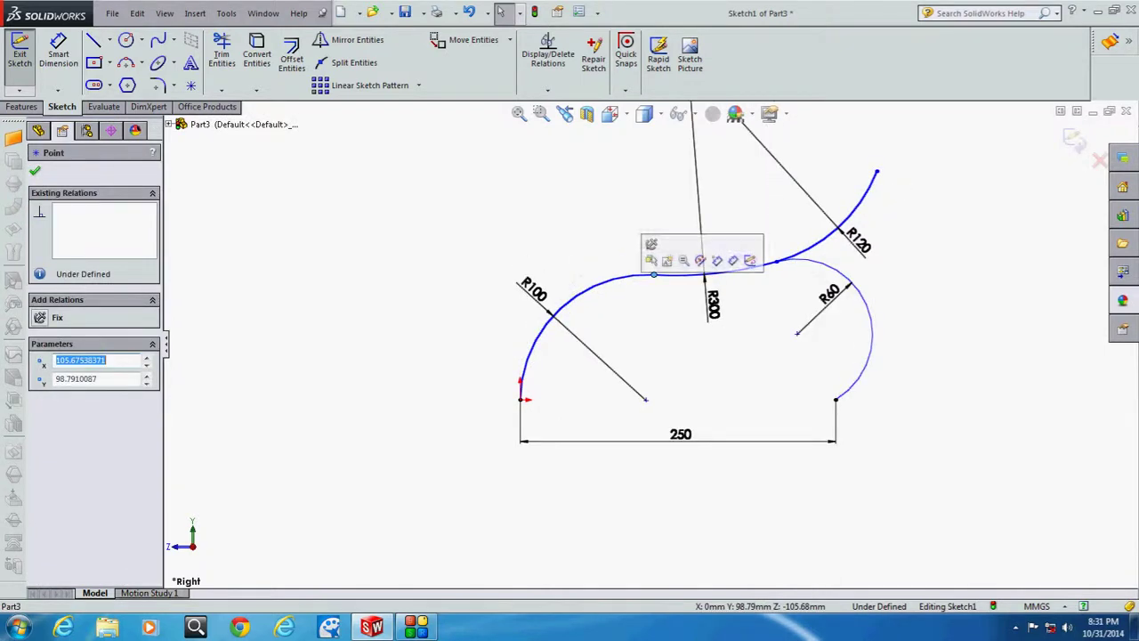
pyautogui.moveTo(779, 260); pyautogui.dragTo(742, 308)
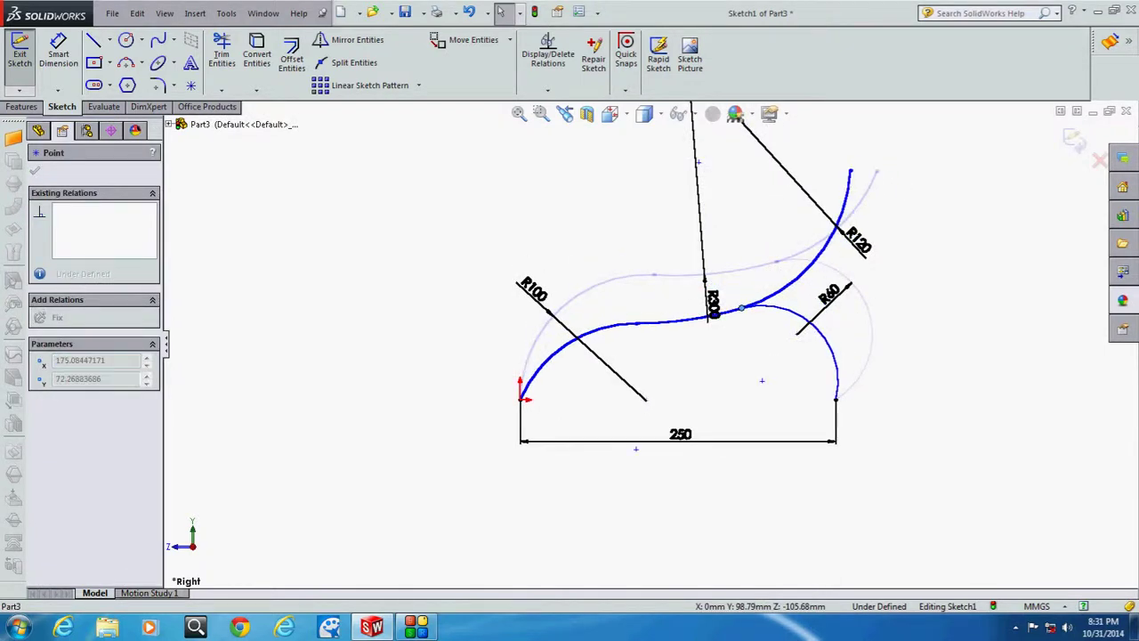
pyautogui.press('Escape')
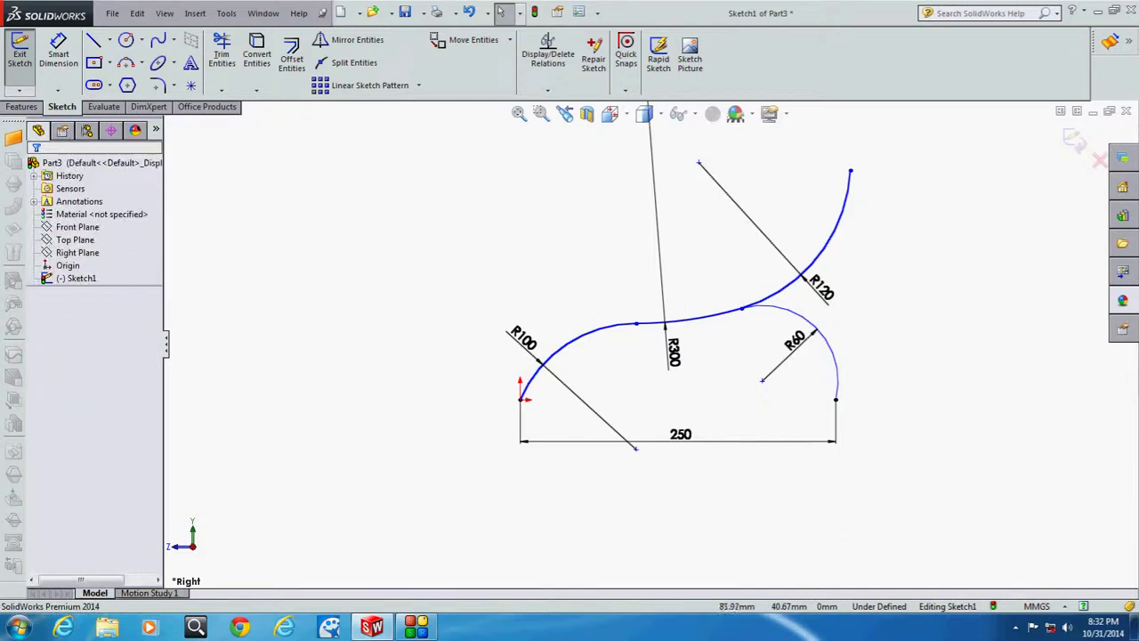
# Step: Pull the upper arc's free end down and change the lower right arc to R50
pyautogui.scroll(1, 650, 345)
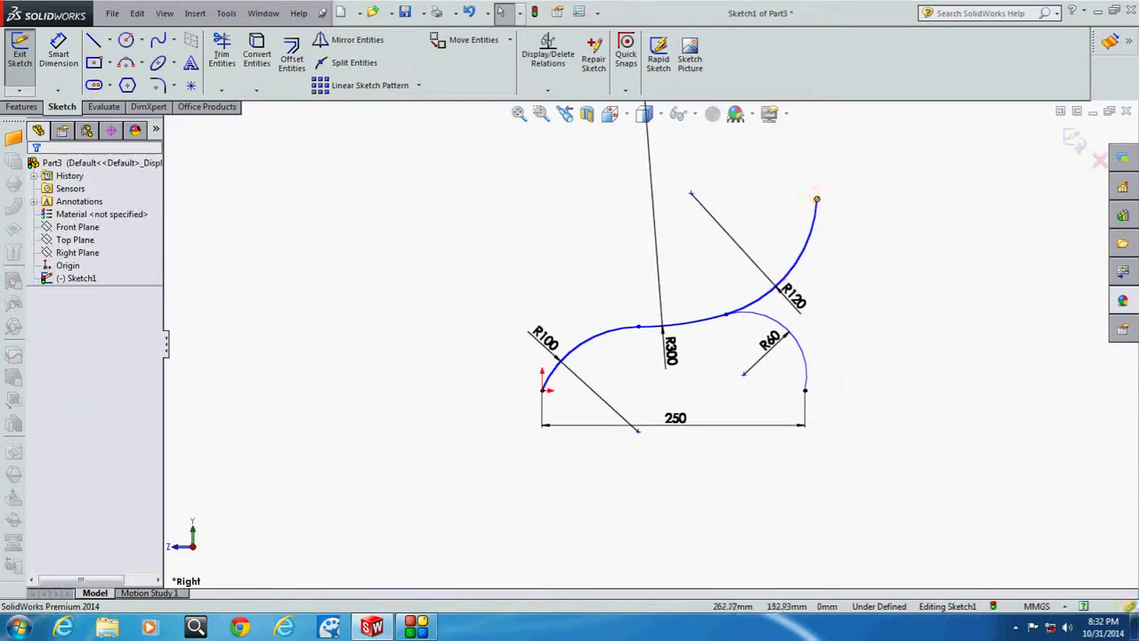
pyautogui.moveTo(816, 200); pyautogui.dragTo(805, 240)
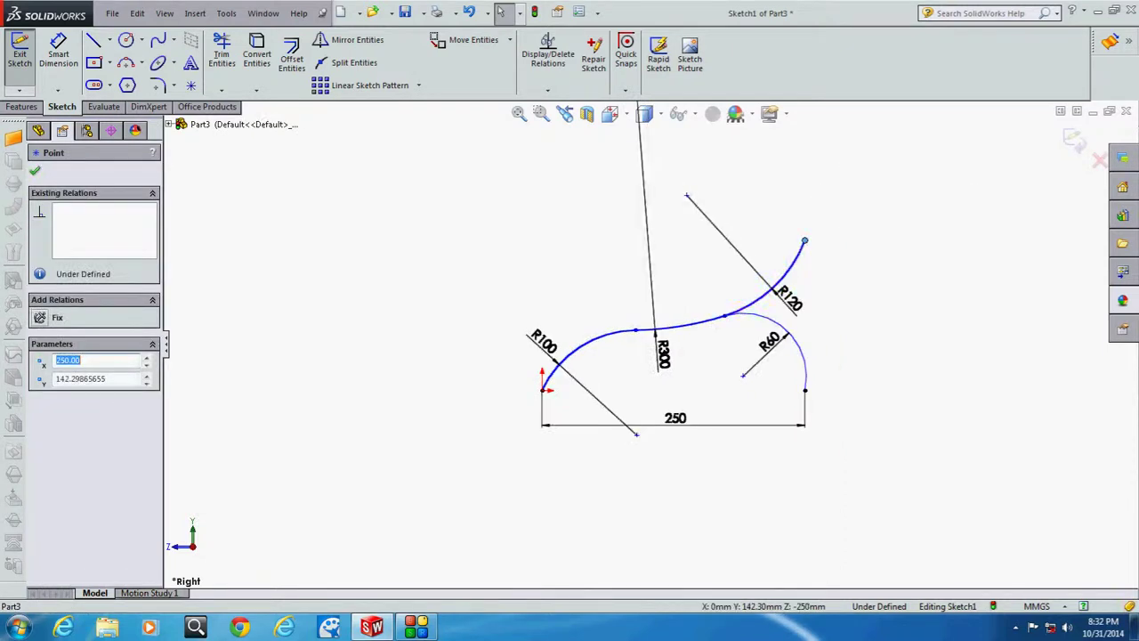
pyautogui.press('Escape')
pyautogui.scroll(-2, 774, 274)
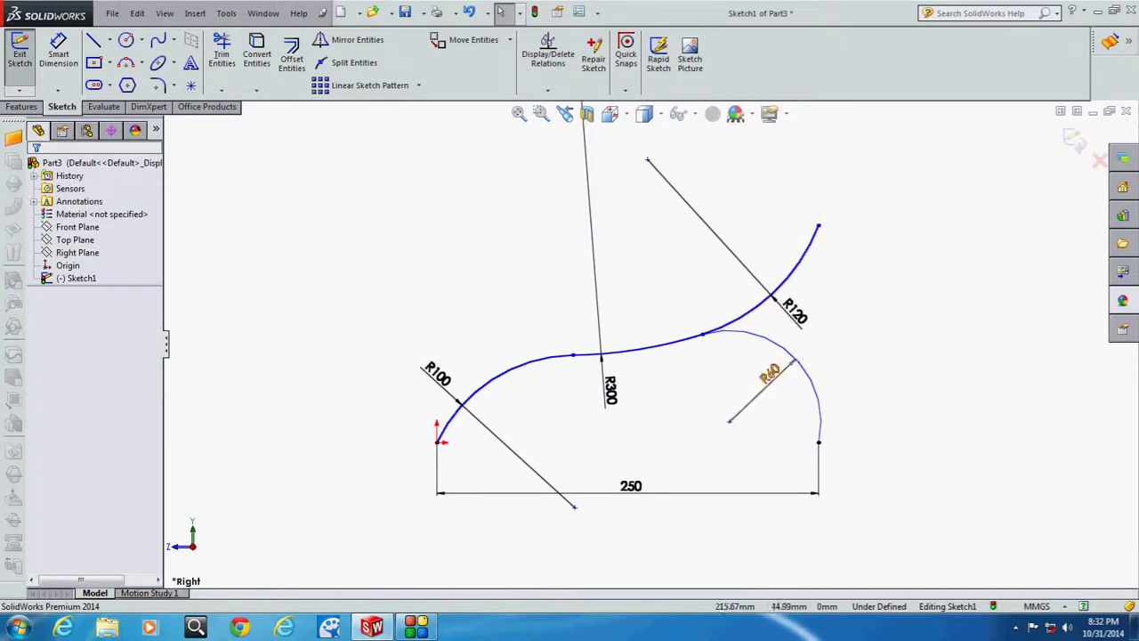
pyautogui.click(772, 374)
pyautogui.write('50')
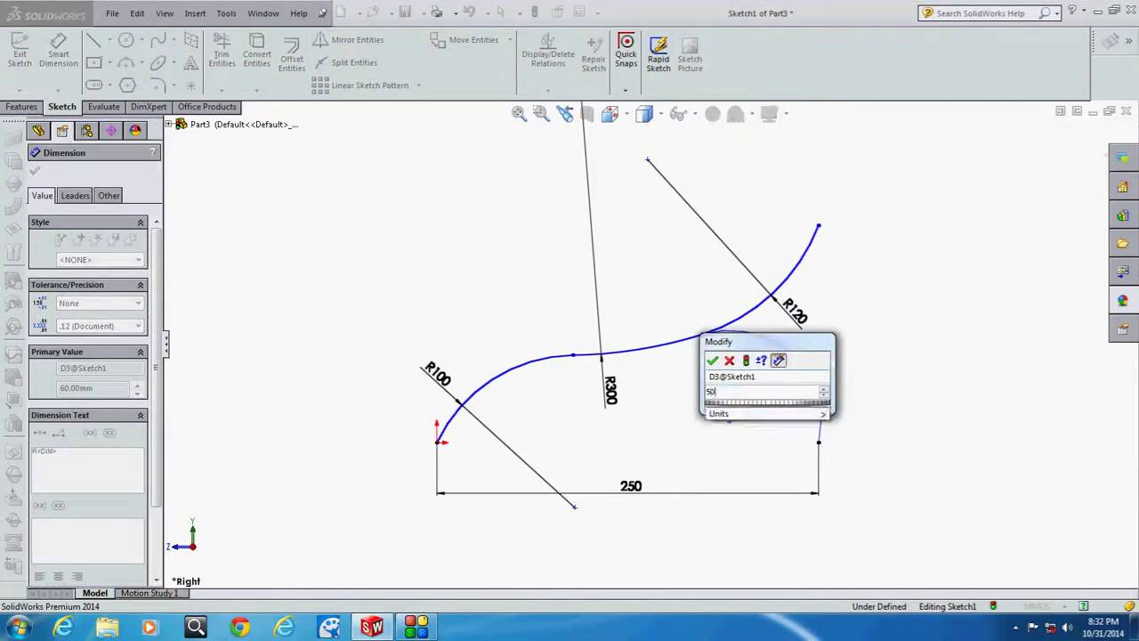
pyautogui.press('Return')
pyautogui.press('Escape')
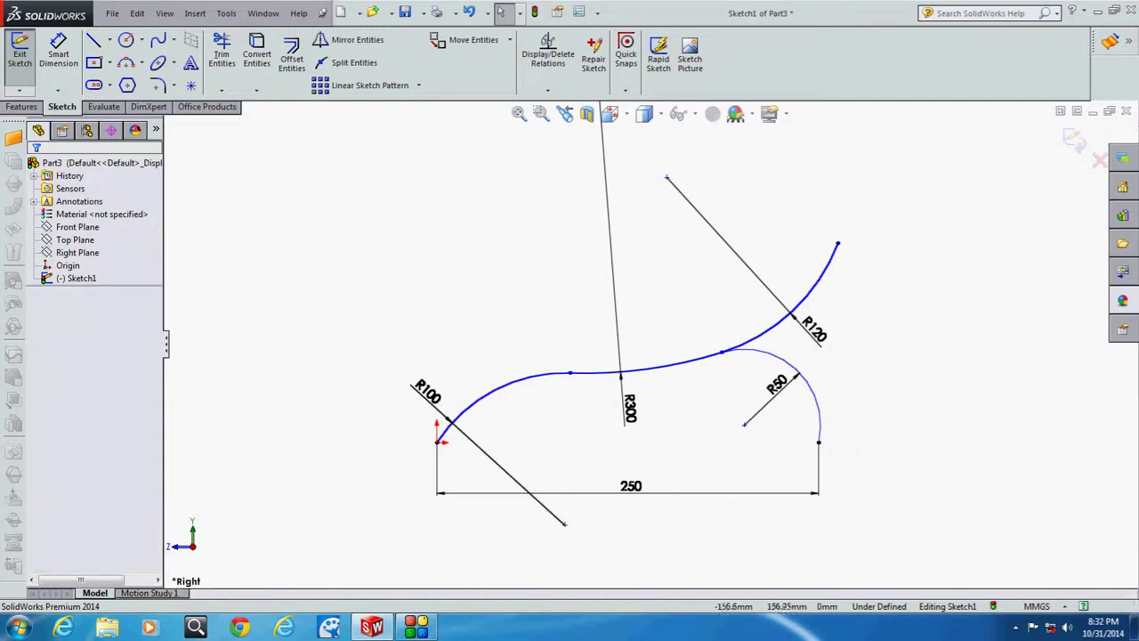
# Step: Add a 50 mm vertical dimension from the origin to the R100/R300 arc joint
pyautogui.click(57, 46)
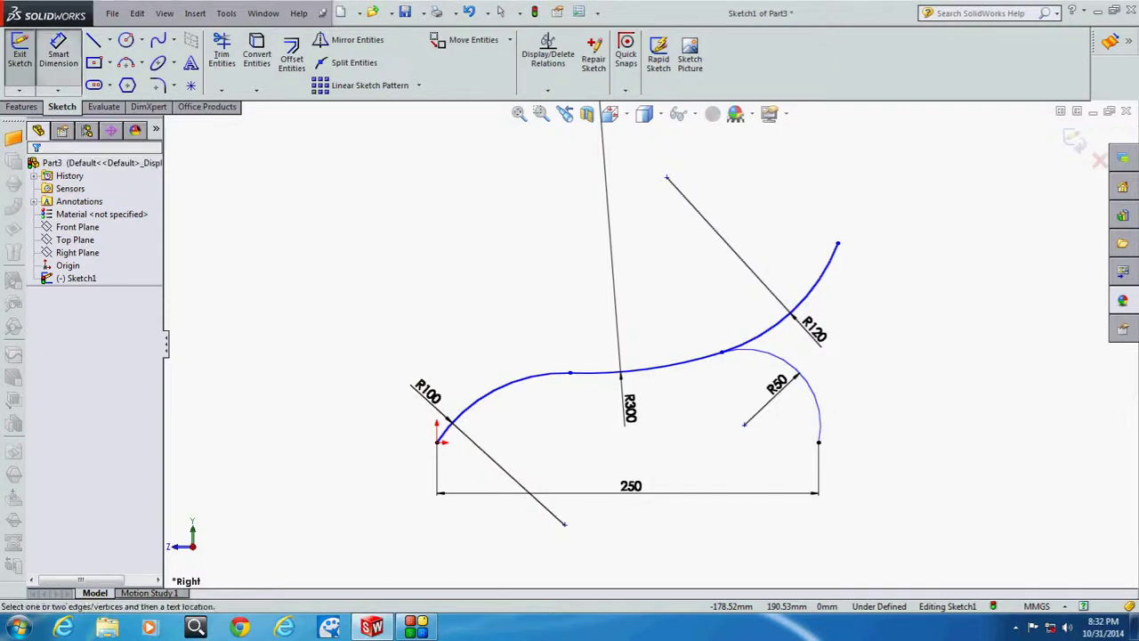
pyautogui.click(437, 441)
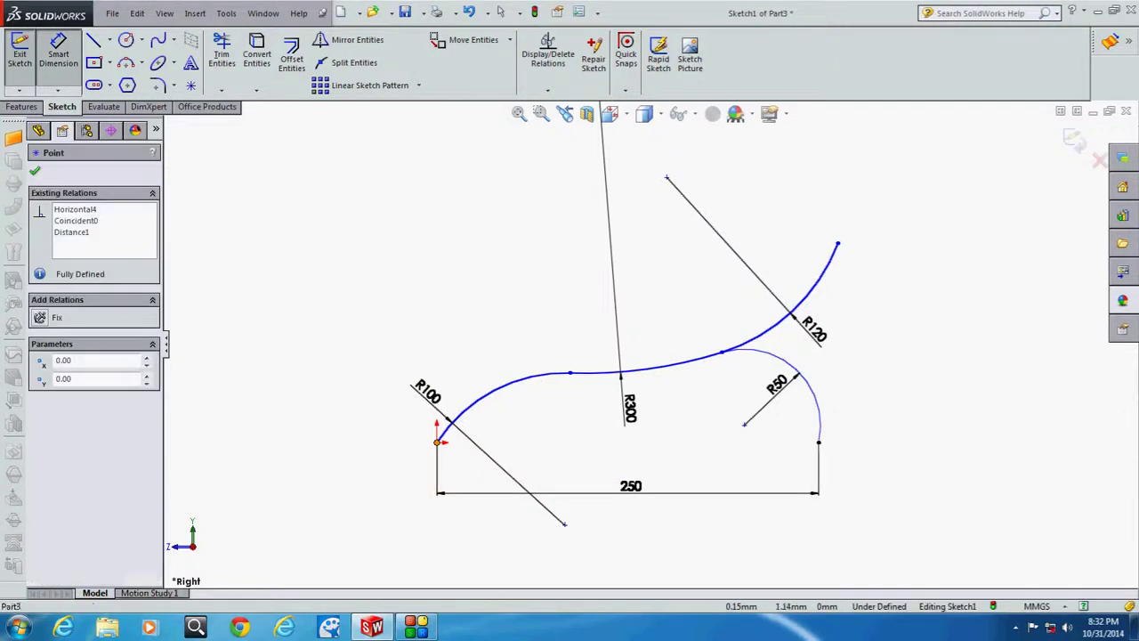
pyautogui.click(570, 372)
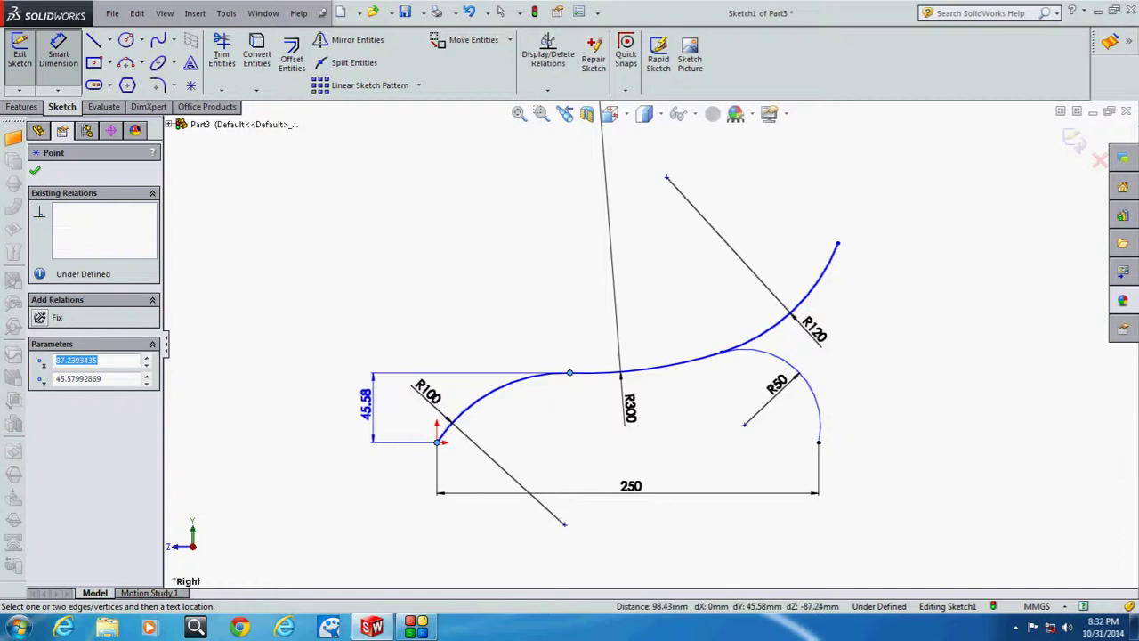
pyautogui.click(363, 405)
pyautogui.write('50')
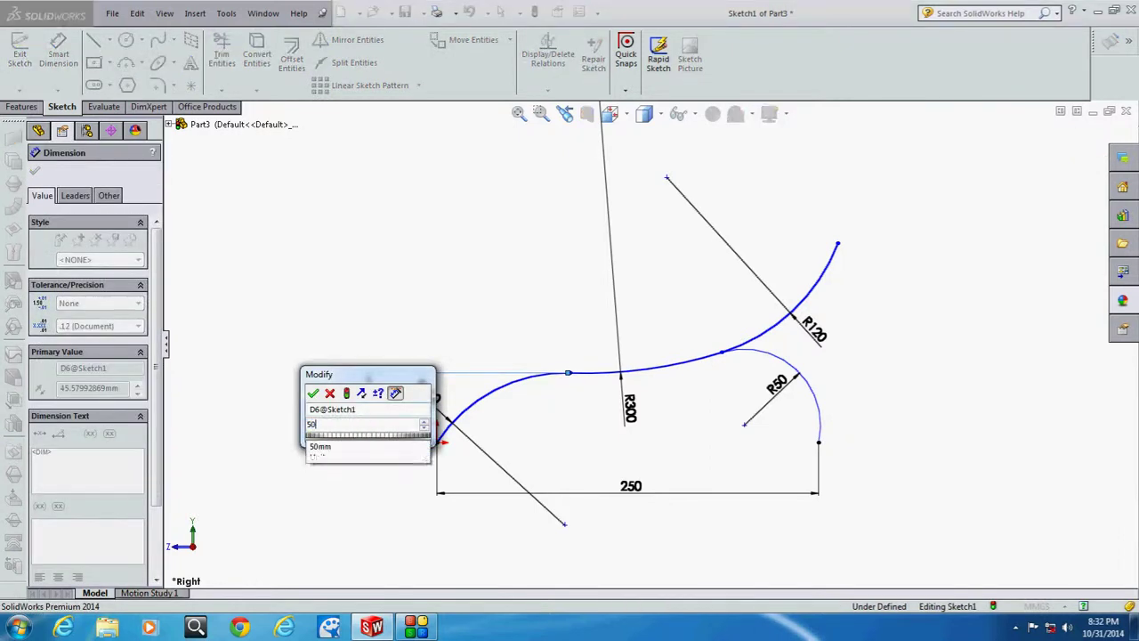
pyautogui.press('Return')
pyautogui.press('Escape')
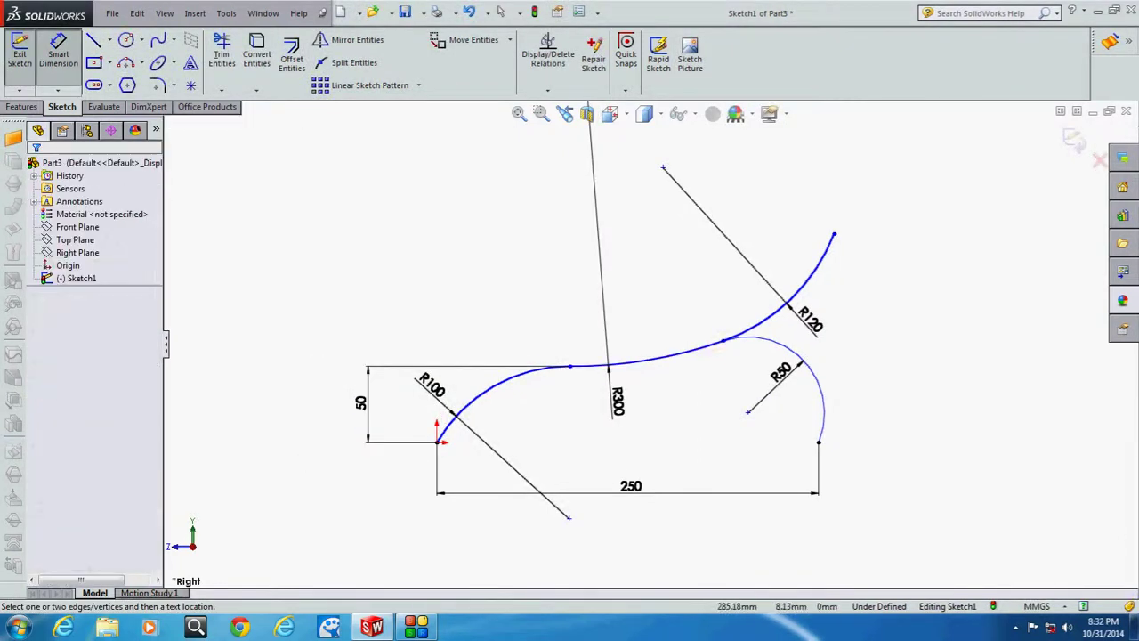
pyautogui.click(501, 11)
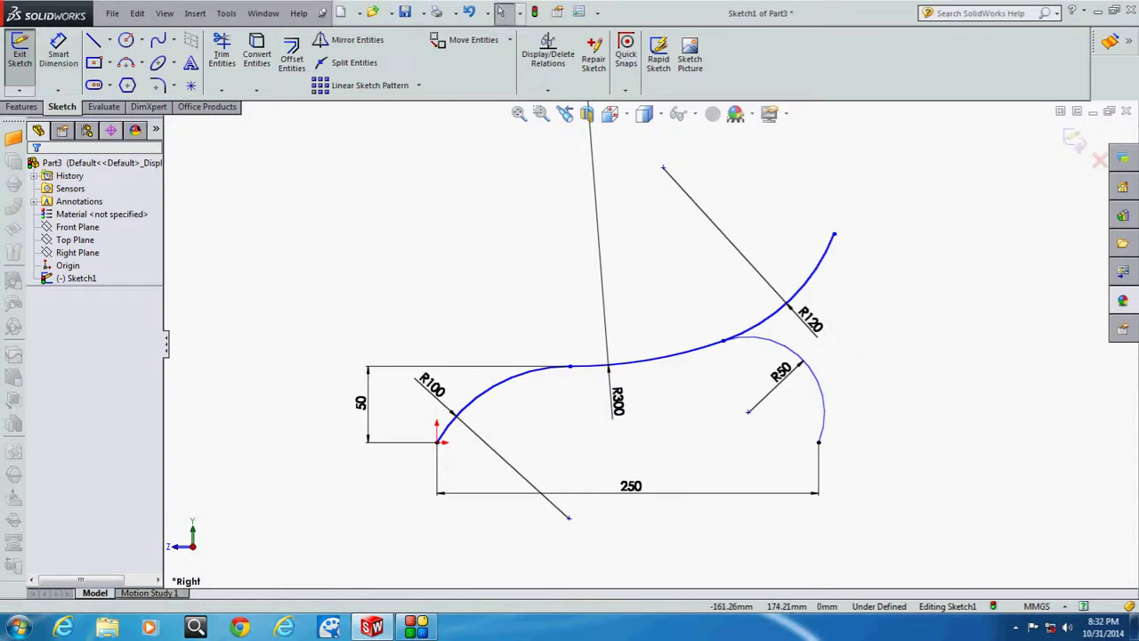
# Step: Draw a vertical centerline down from the R50 arc's foot and make it tangent to the arc
pyautogui.click(109, 39)
pyautogui.click(121, 73)
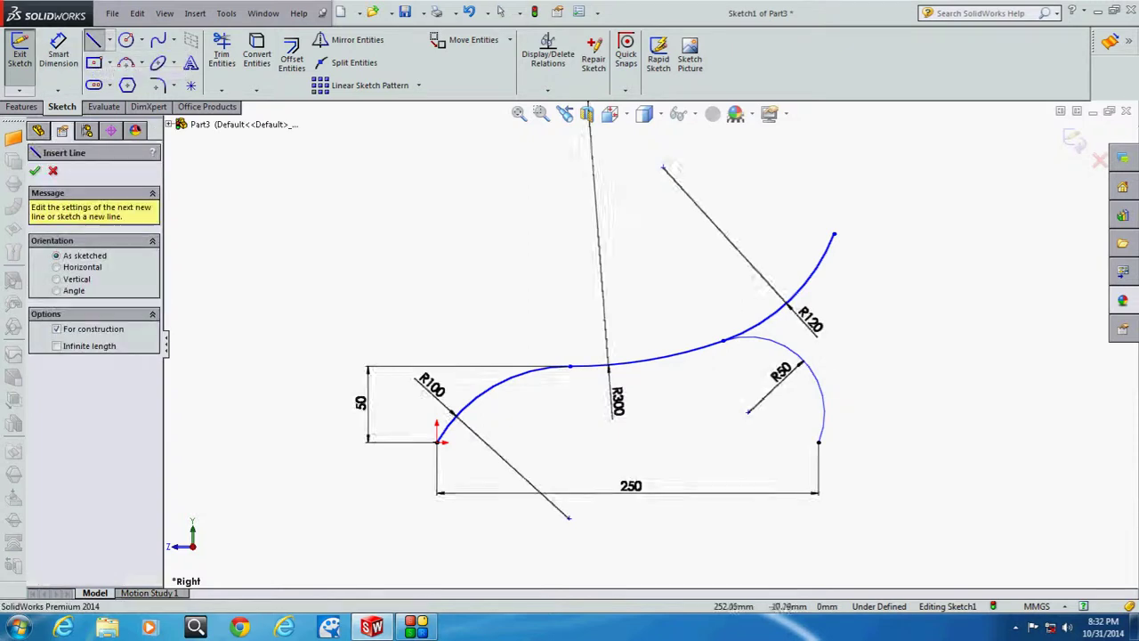
pyautogui.click(818, 442)
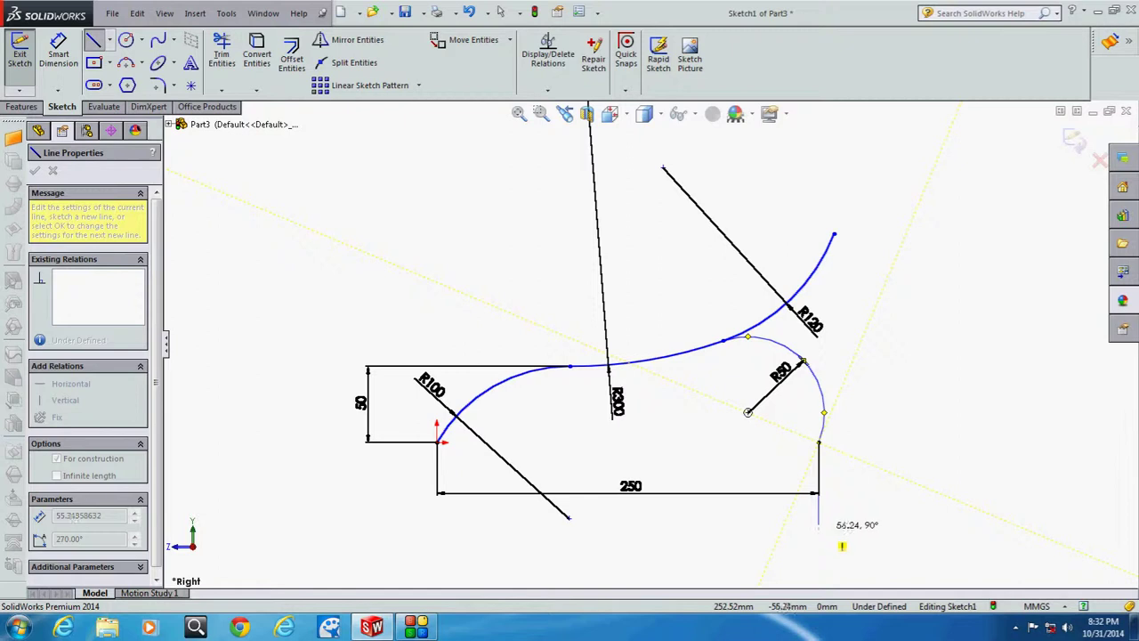
pyautogui.click(818, 528)
pyautogui.press('Escape')
pyautogui.click(818, 481)
pyautogui.keyDown('ctrl'); pyautogui.click(817, 396); pyautogui.keyUp('ctrl')
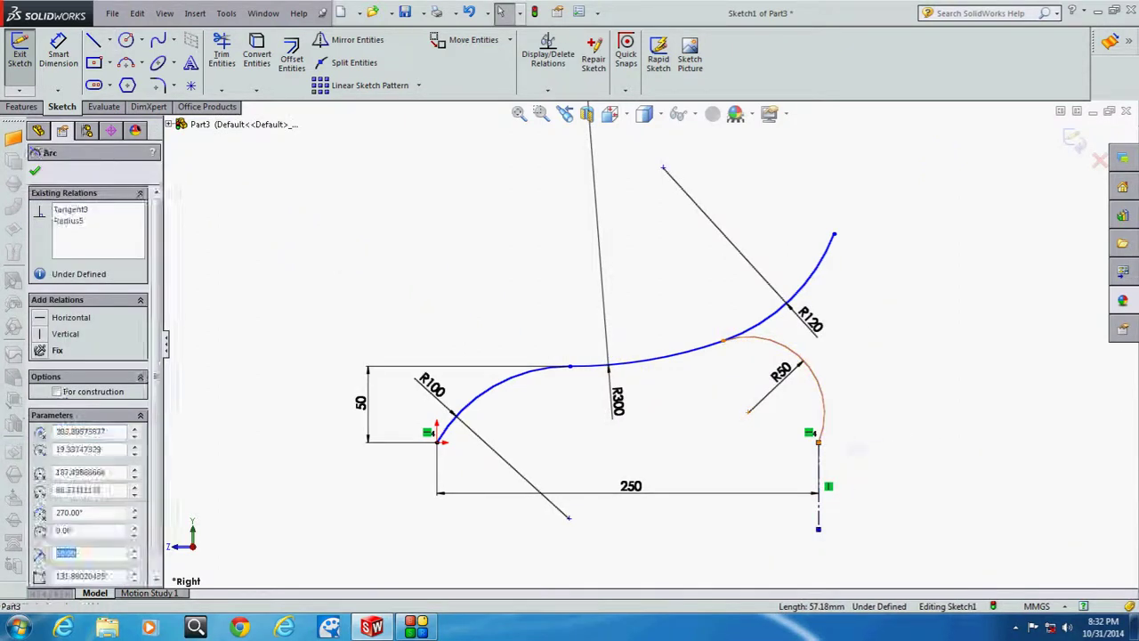
pyautogui.click(63, 399)
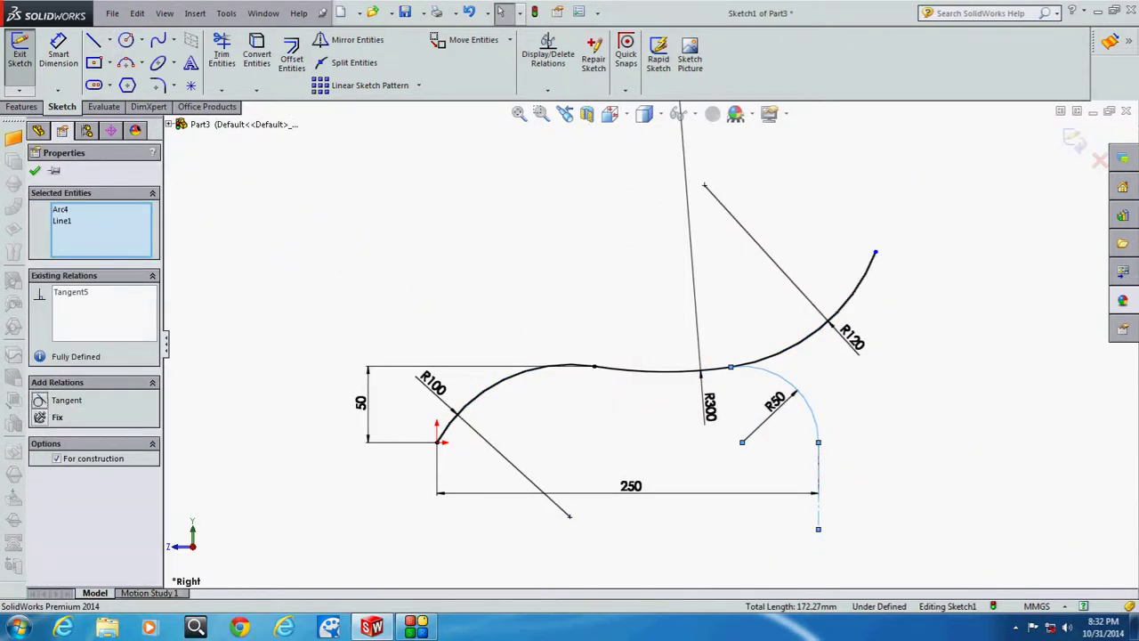
pyautogui.press('Escape')
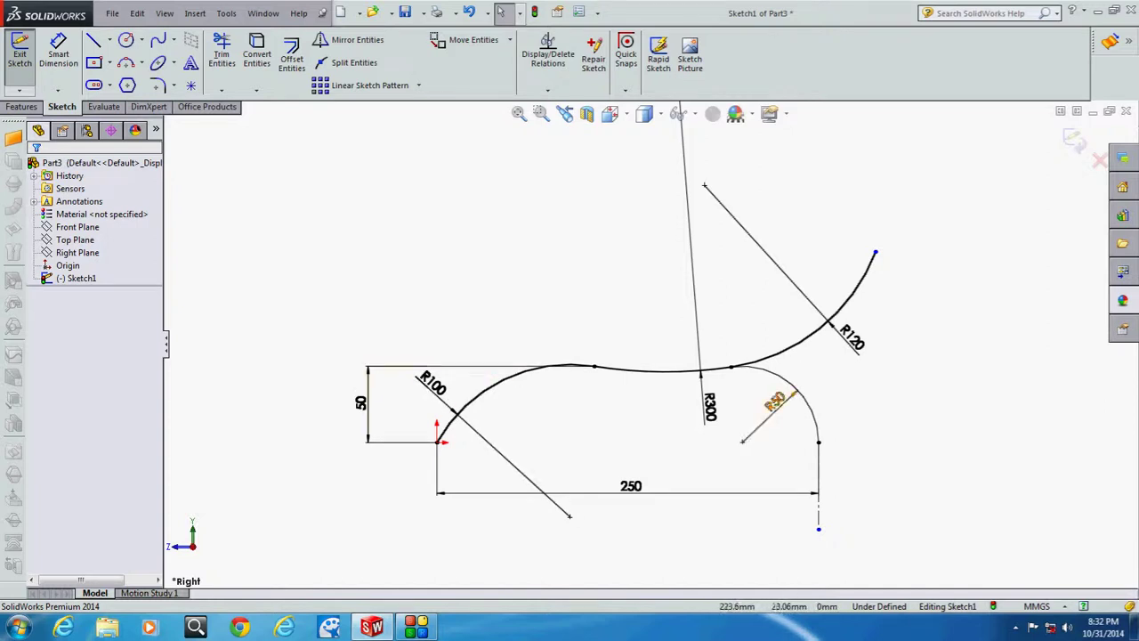
# Step: Change the leg arc radius from R50 to R60
pyautogui.doubleClick(774, 400)
pyautogui.write('60')
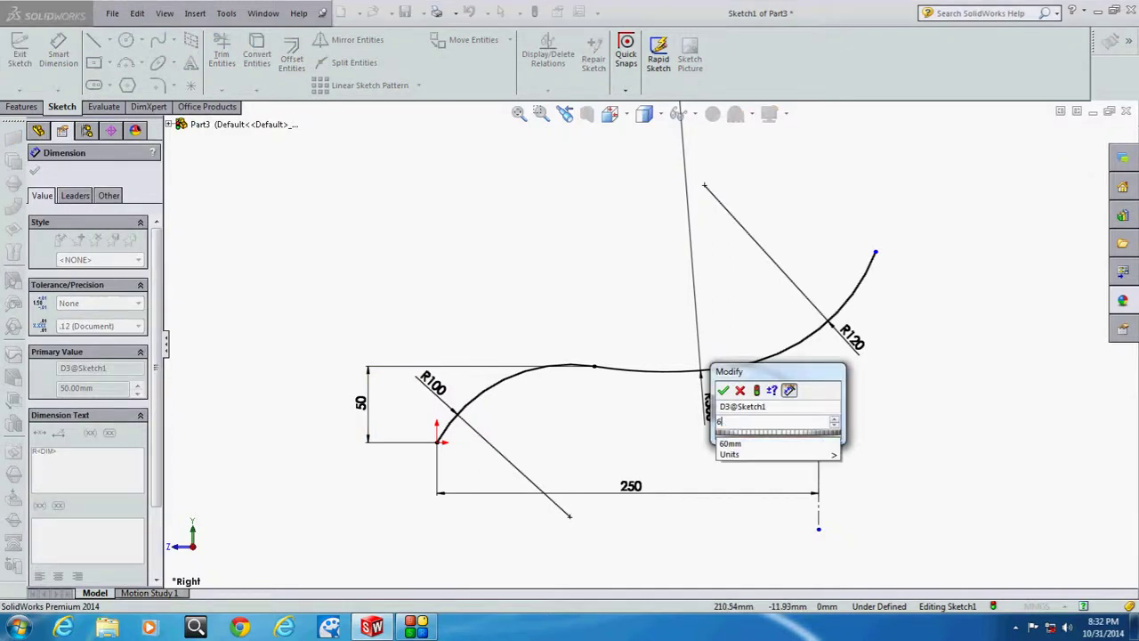
pyautogui.press('Return')
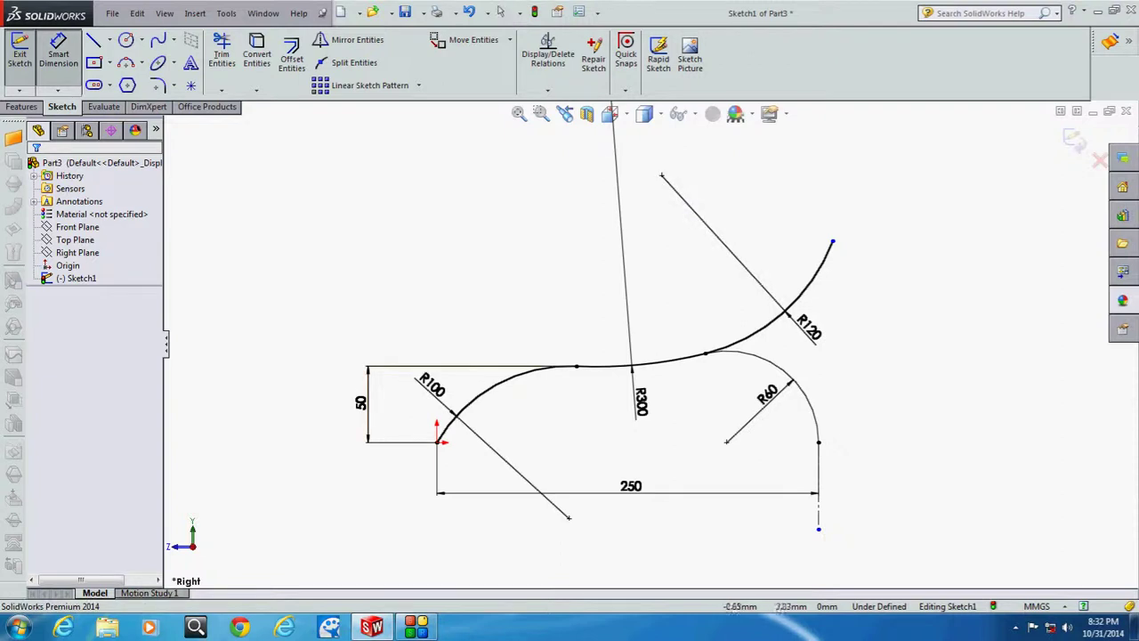
# Step: Fix the R120 arc's top end 135 mm above the origin and exit the sketch
pyautogui.click(438, 442)
pyautogui.click(832, 241)
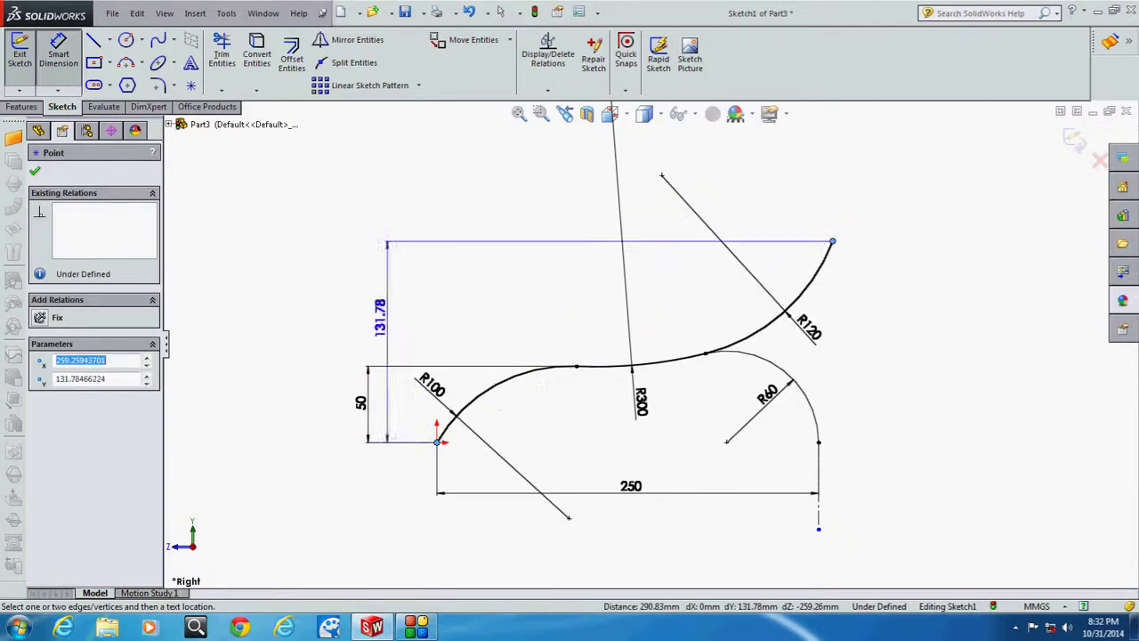
pyautogui.click(307, 374)
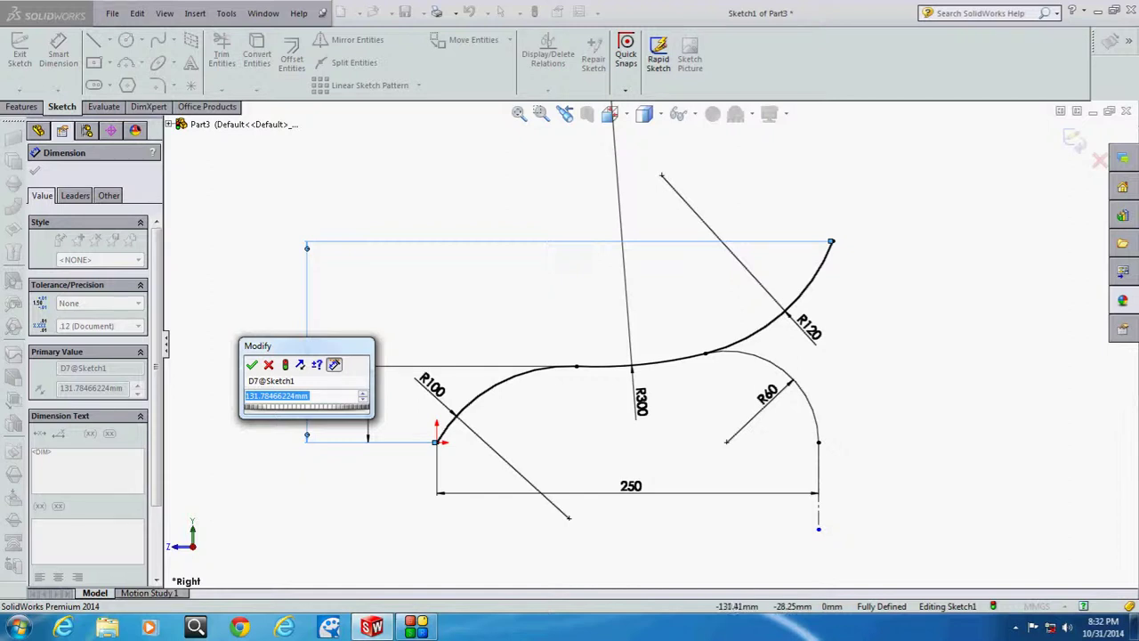
pyautogui.write('135')
pyautogui.press('Return')
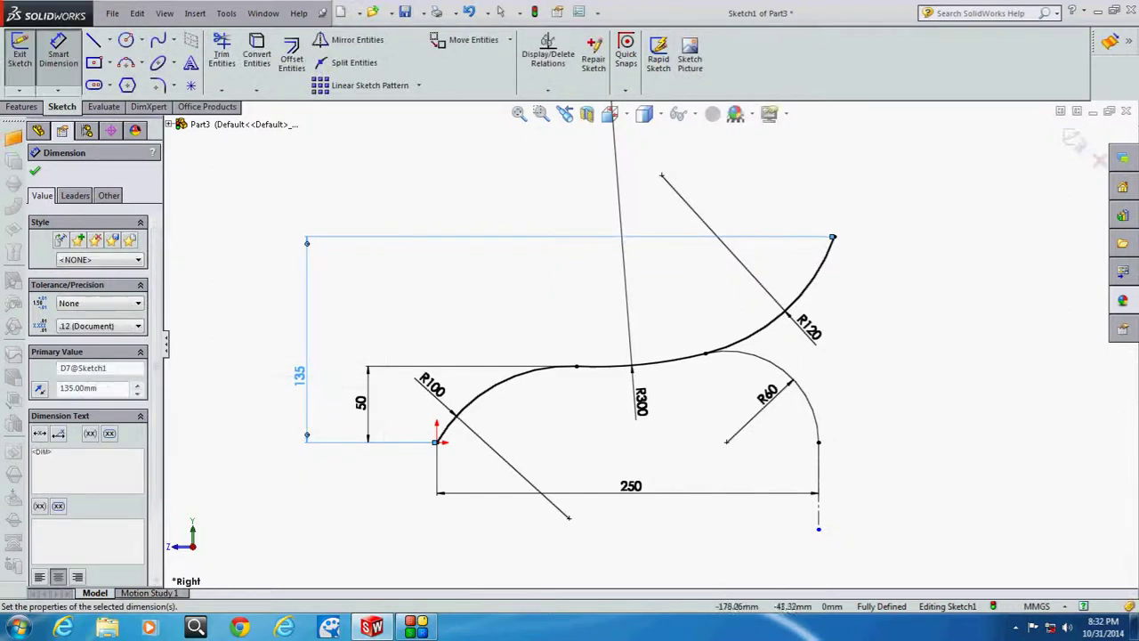
pyautogui.press('Escape')
pyautogui.click(1073, 138)
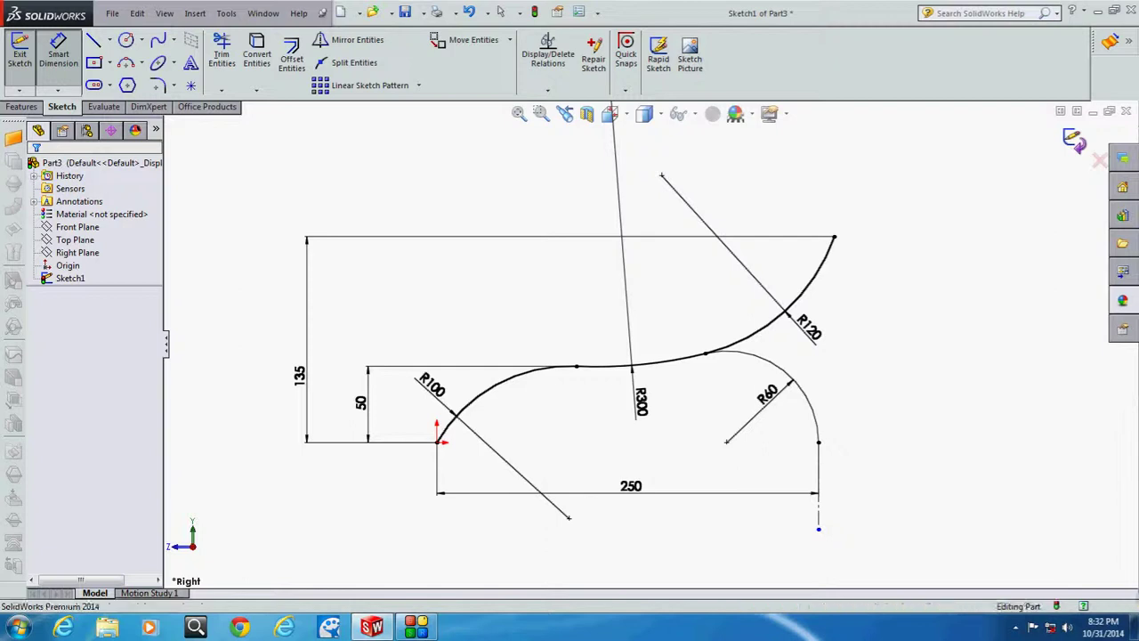
# Step: Orbit to view the profile in 3D, then select the Right Plane as the new plane's reference
pyautogui.press('Escape')
pyautogui.scroll(3, 630, 306)
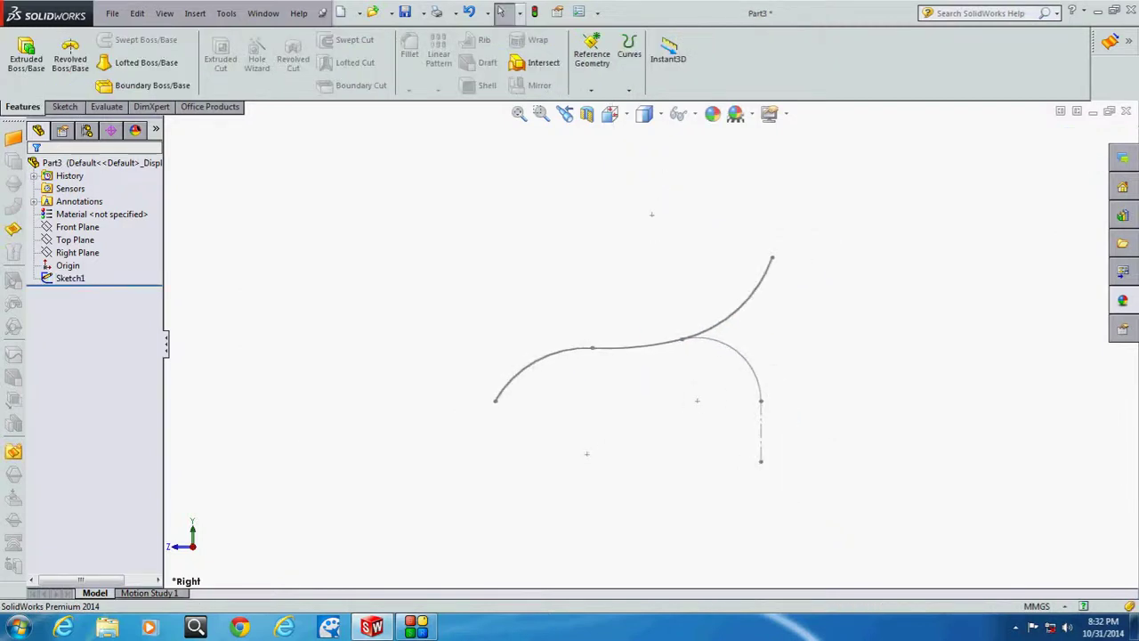
pyautogui.moveTo(641, 338)
pyautogui.mouseDown(button='middle')
pyautogui.moveTo(614, 347)
pyautogui.moveTo(625, 360)
pyautogui.mouseUp(button='middle')
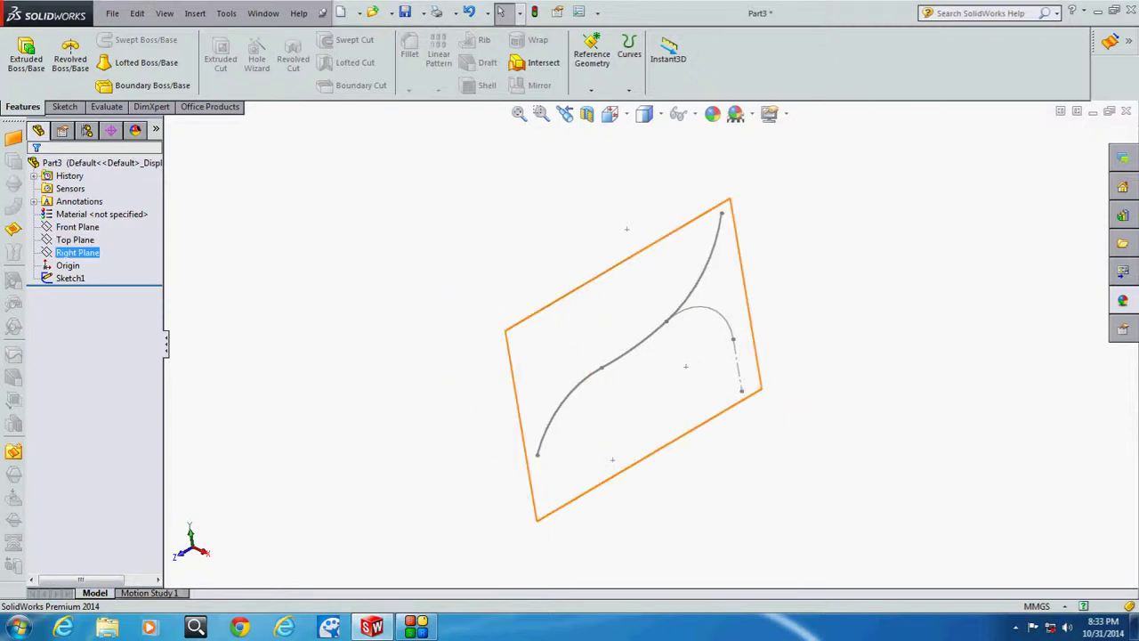
pyautogui.click(77, 252)
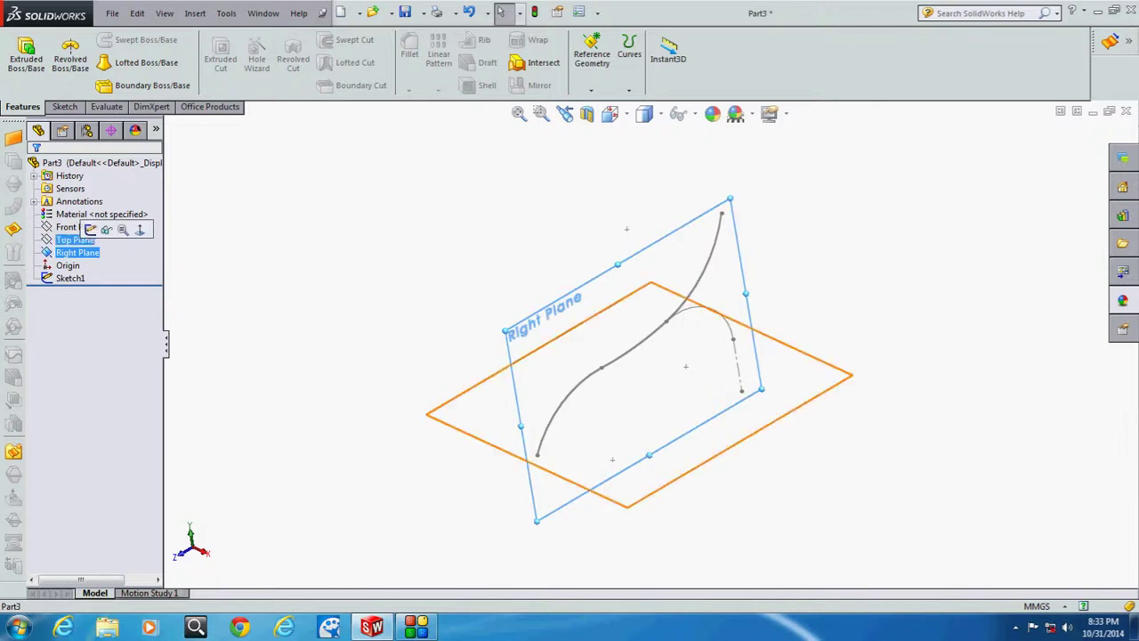
pyautogui.press('Escape')
pyautogui.click(77, 253)
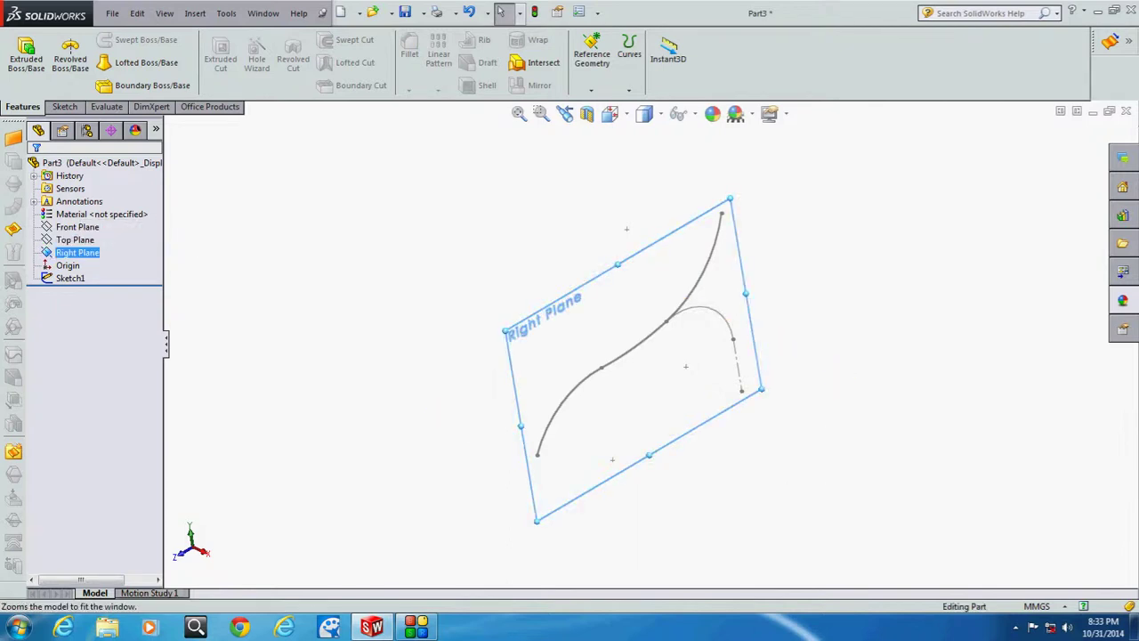
pyautogui.click(591, 90)
# Step: Create Plane1 offset 40 mm from the Right Plane
pyautogui.click(605, 104)
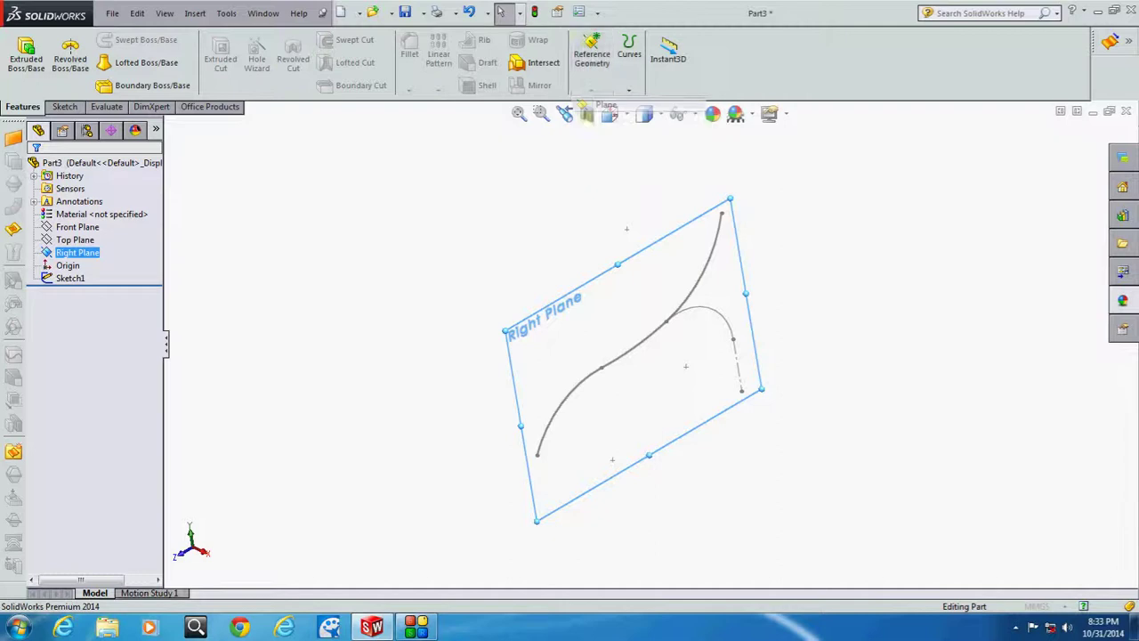
pyautogui.click(90, 347)
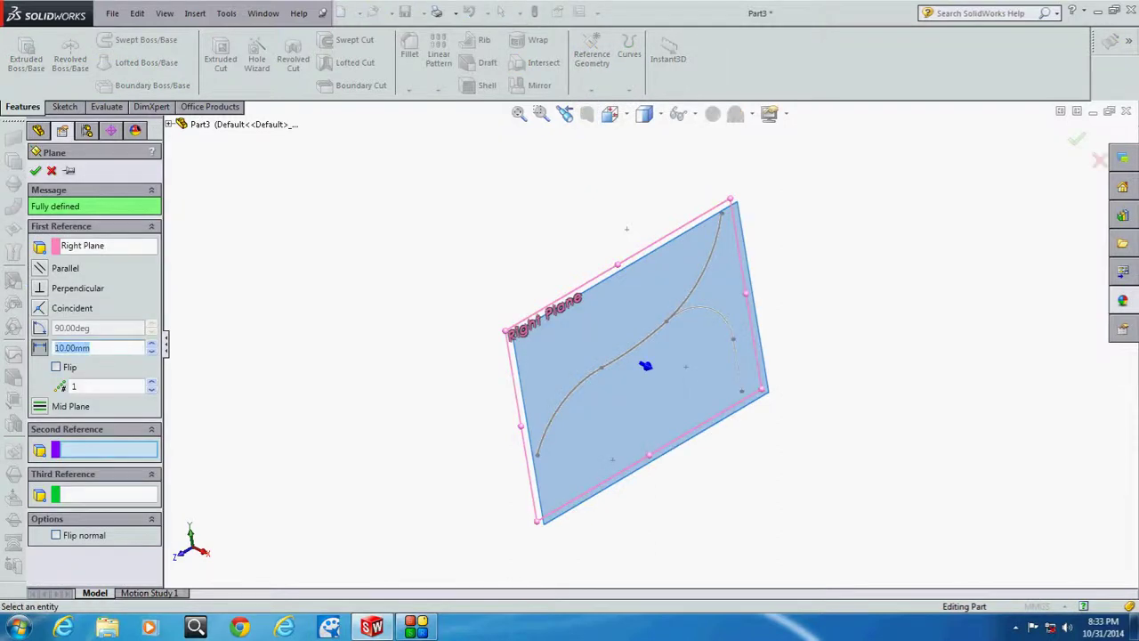
pyautogui.write('40')
pyautogui.press('Return')
pyautogui.moveTo(627, 229); pyautogui.dragTo(693, 140, button='middle')
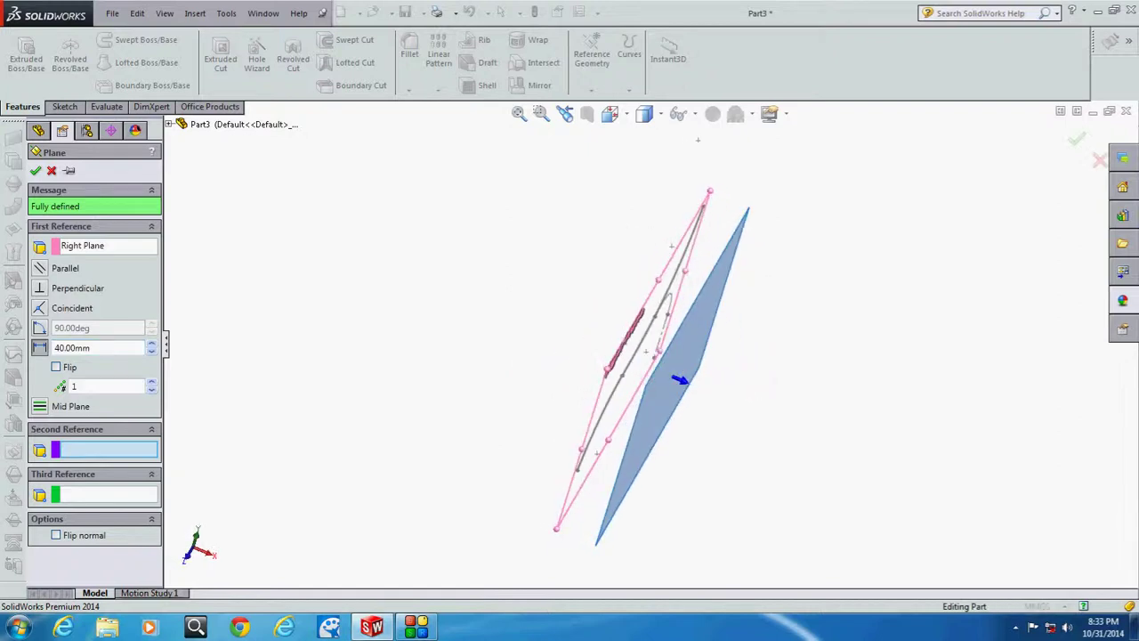
pyautogui.press('Return')
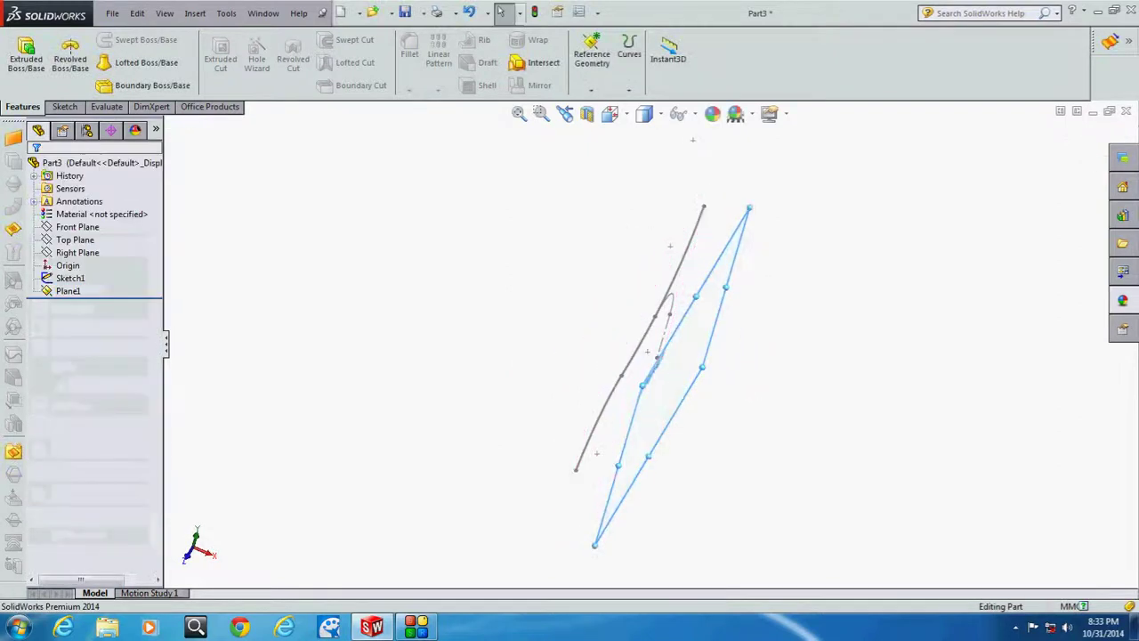
# Step: Create Plane2 offset 80 mm from Plane1, flipped to the opposite side
pyautogui.click(743, 230)
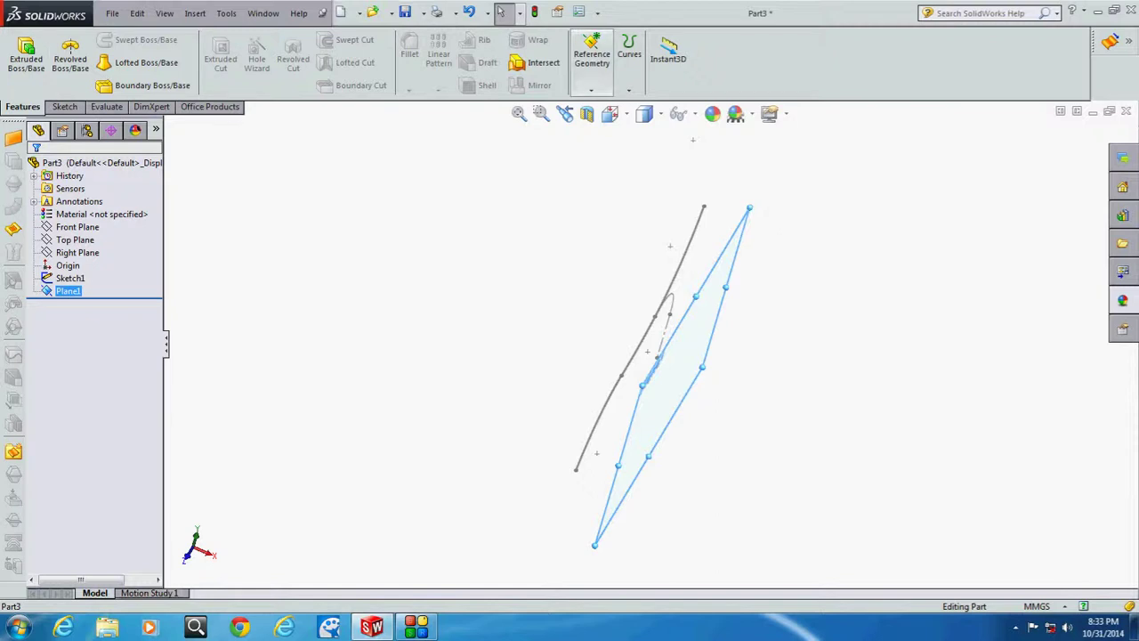
pyautogui.click(592, 55)
pyautogui.click(605, 101)
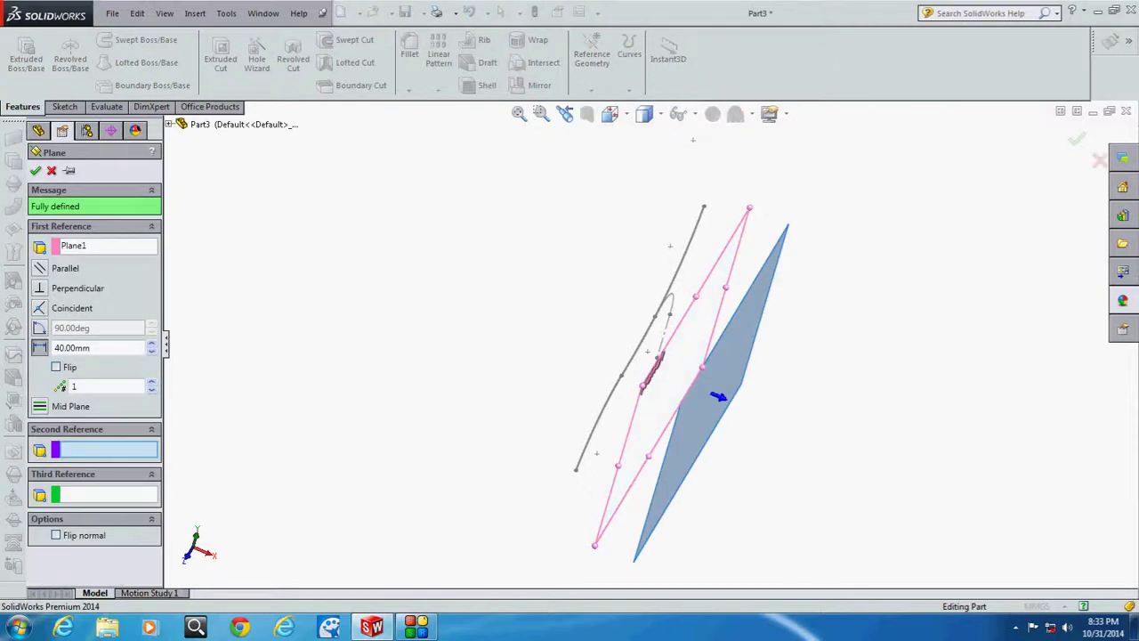
pyautogui.click(71, 348)
pyautogui.write('80')
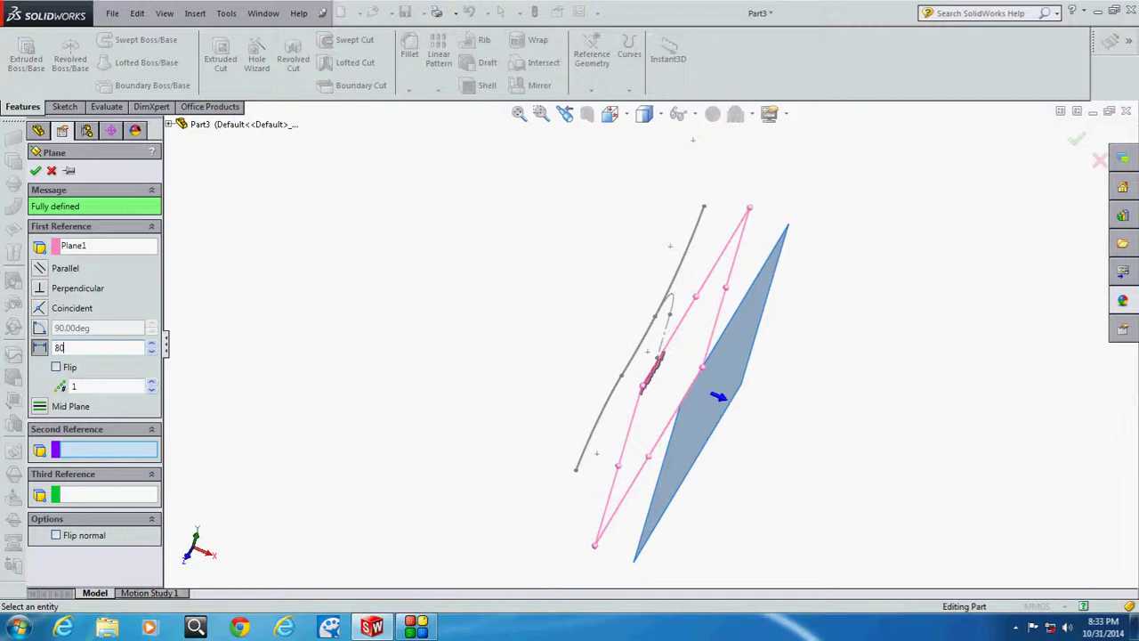
pyautogui.click(56, 366)
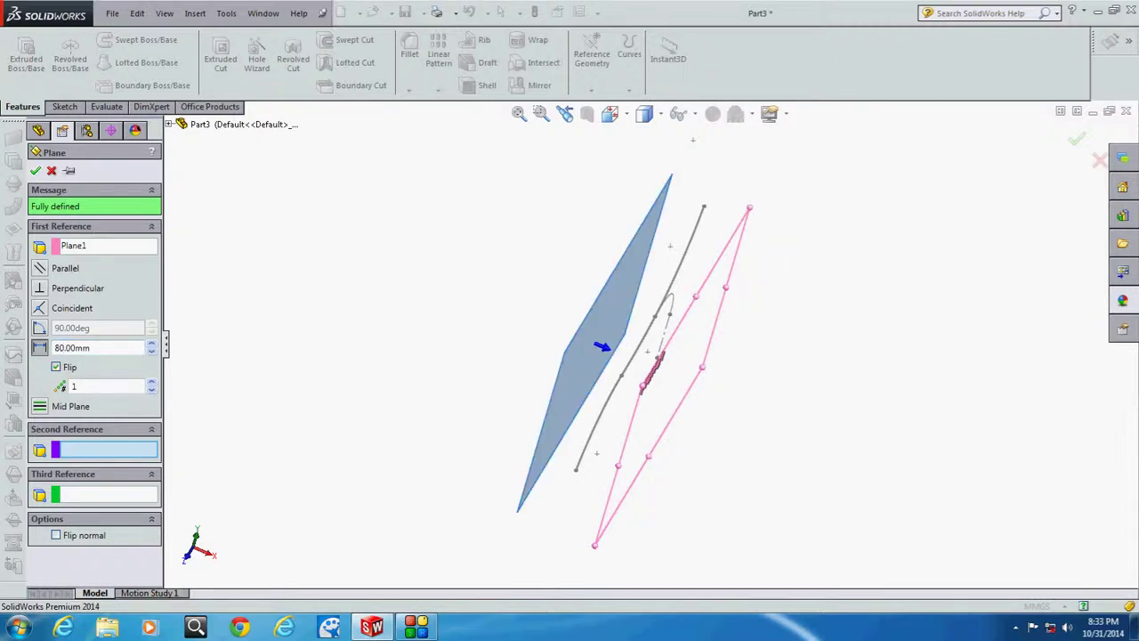
pyautogui.press('Return')
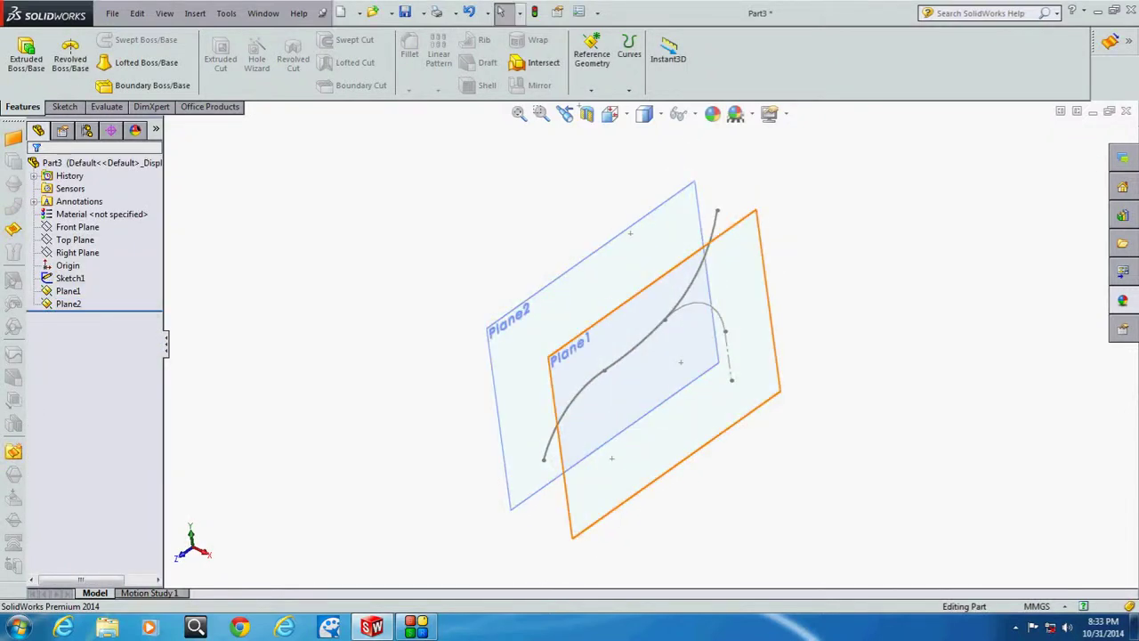
# Step: Open Sketch2 on Plane1, convert Sketch1's upper S-curve into it, and exit the sketch
pyautogui.click(767, 258)
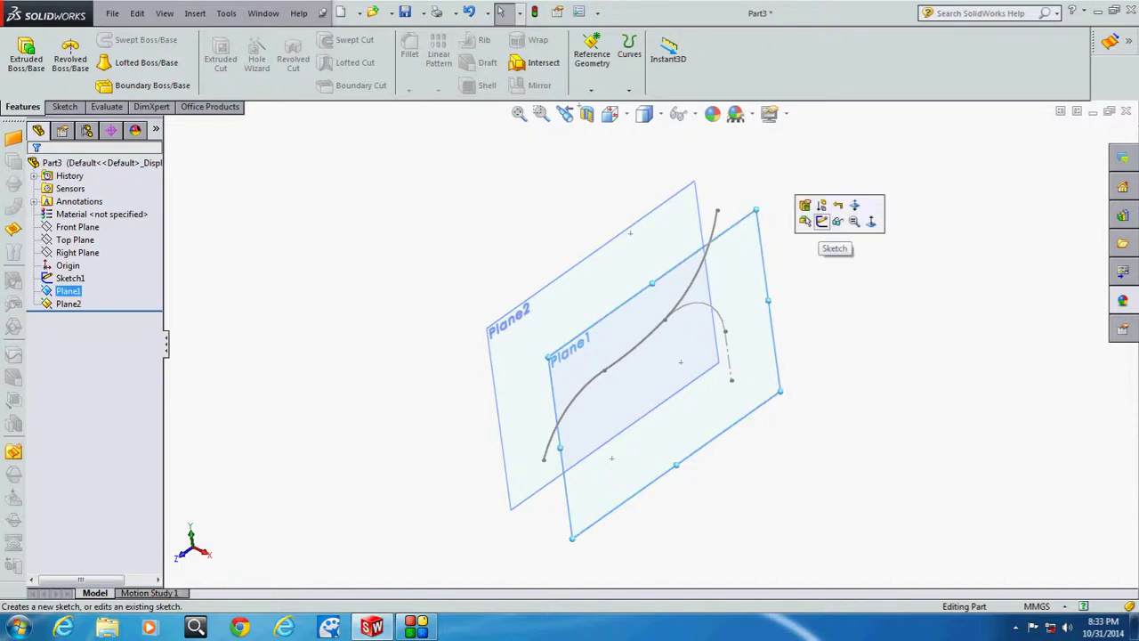
pyautogui.click(830, 225)
pyautogui.click(663, 323)
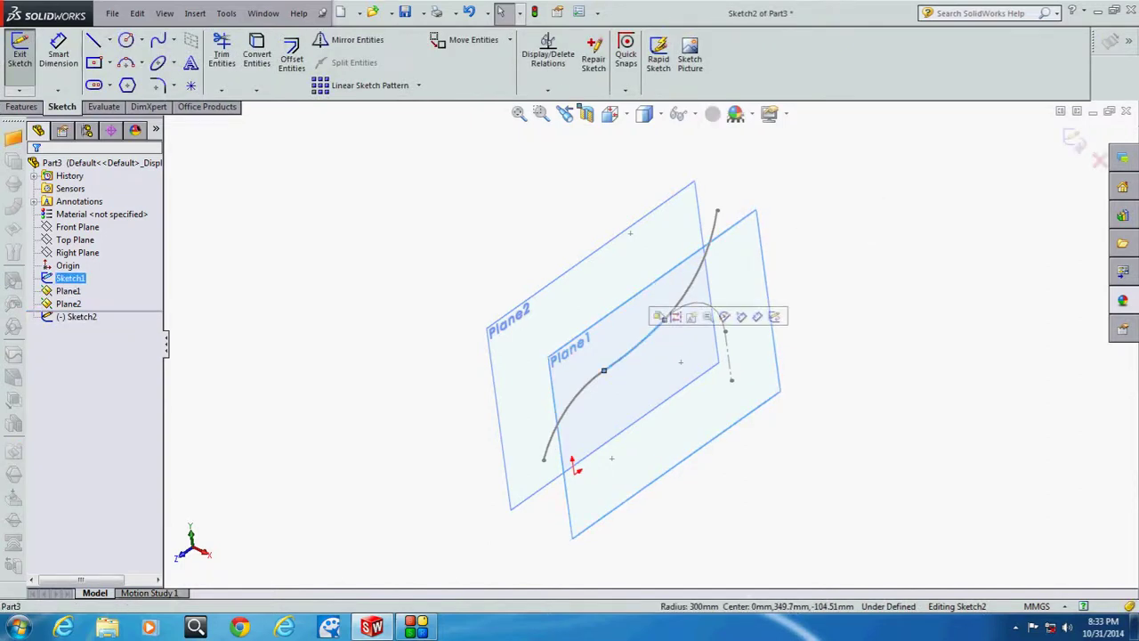
pyautogui.keyDown('ctrl'); pyautogui.click(703, 254); pyautogui.keyUp('ctrl')
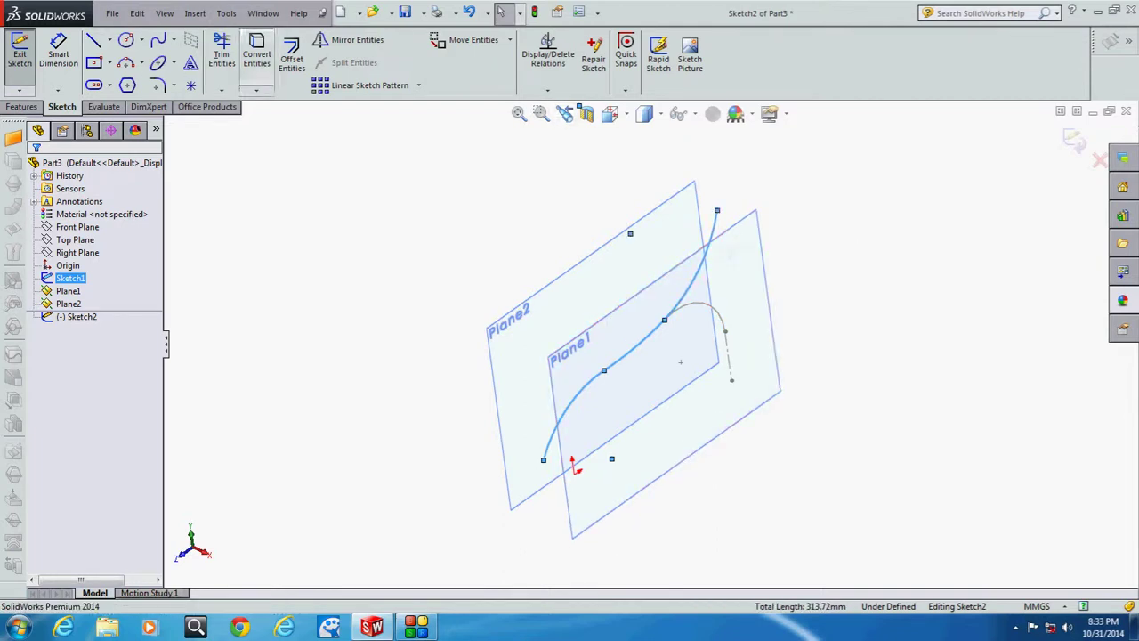
pyautogui.click(256, 49)
pyautogui.moveTo(623, 374); pyautogui.dragTo(658, 373, button='middle')
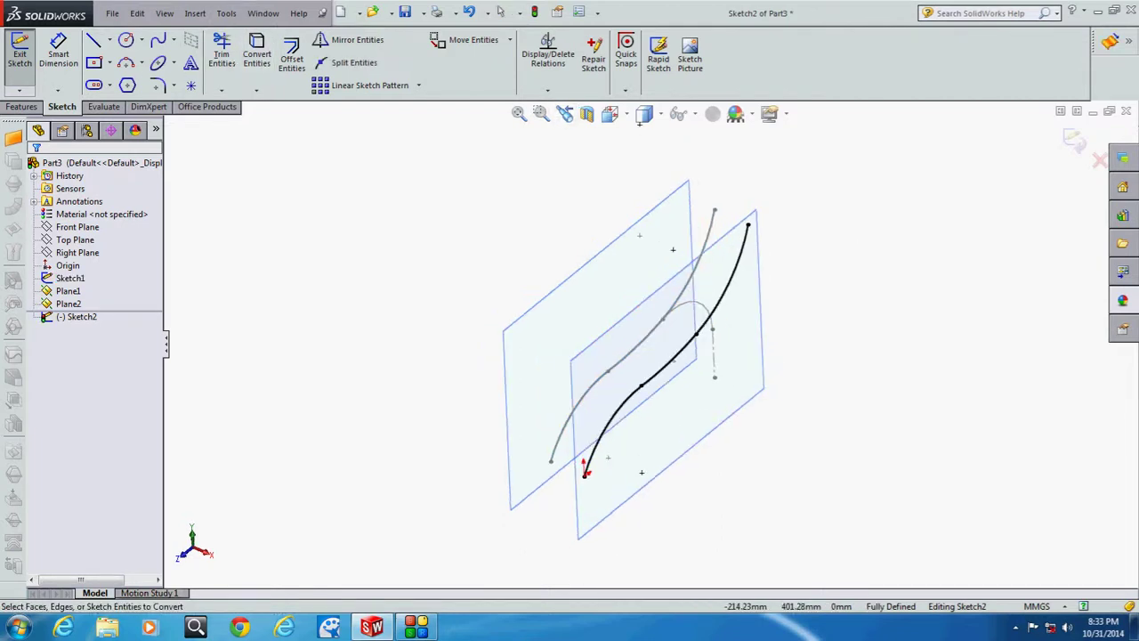
pyautogui.click(1075, 140)
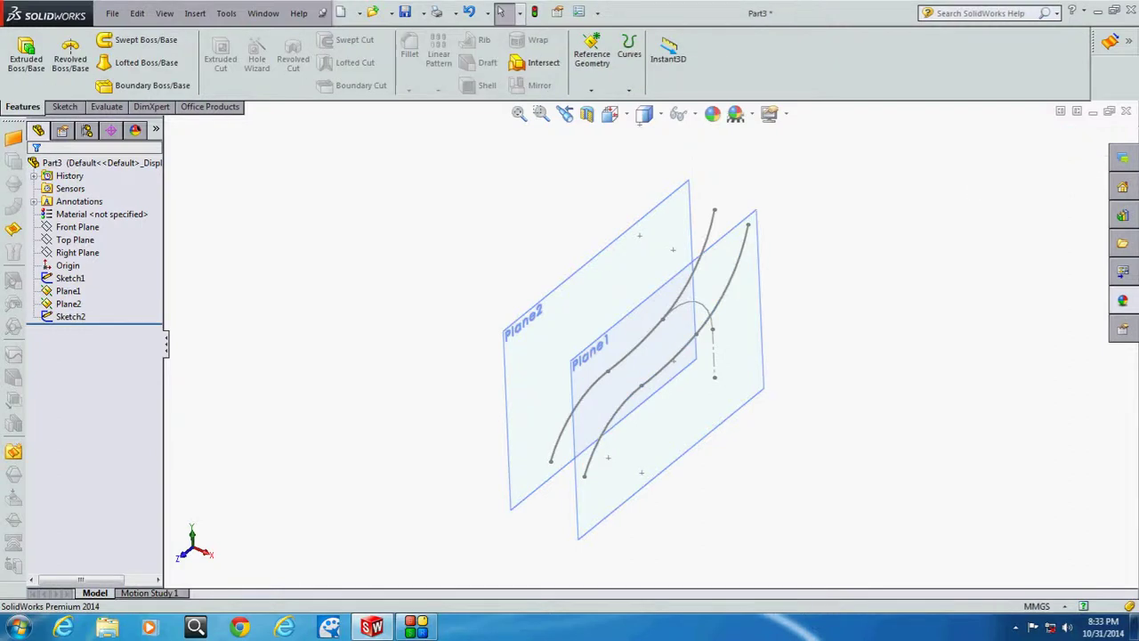
pyautogui.scroll(-4, 804, 223)
pyautogui.scroll(-1, 803, 222)
# Step: Select Sketch2's curve and create Plane3 perpendicular to it at its upper end point
pyautogui.click(705, 233)
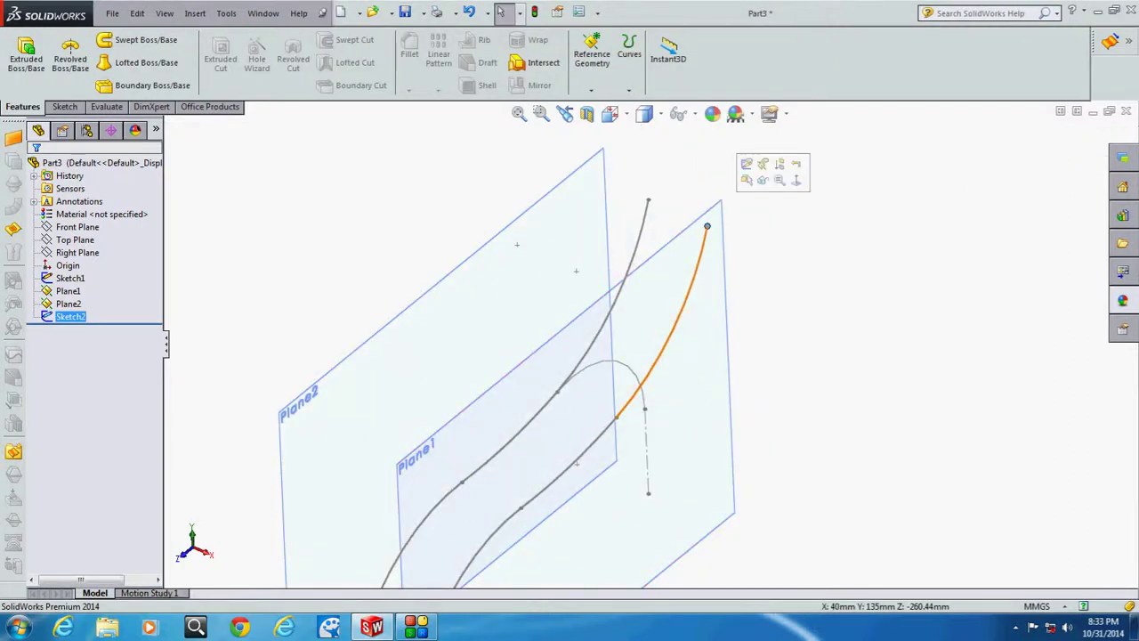
pyautogui.scroll(-2, 742, 178)
pyautogui.scroll(-3, 745, 178)
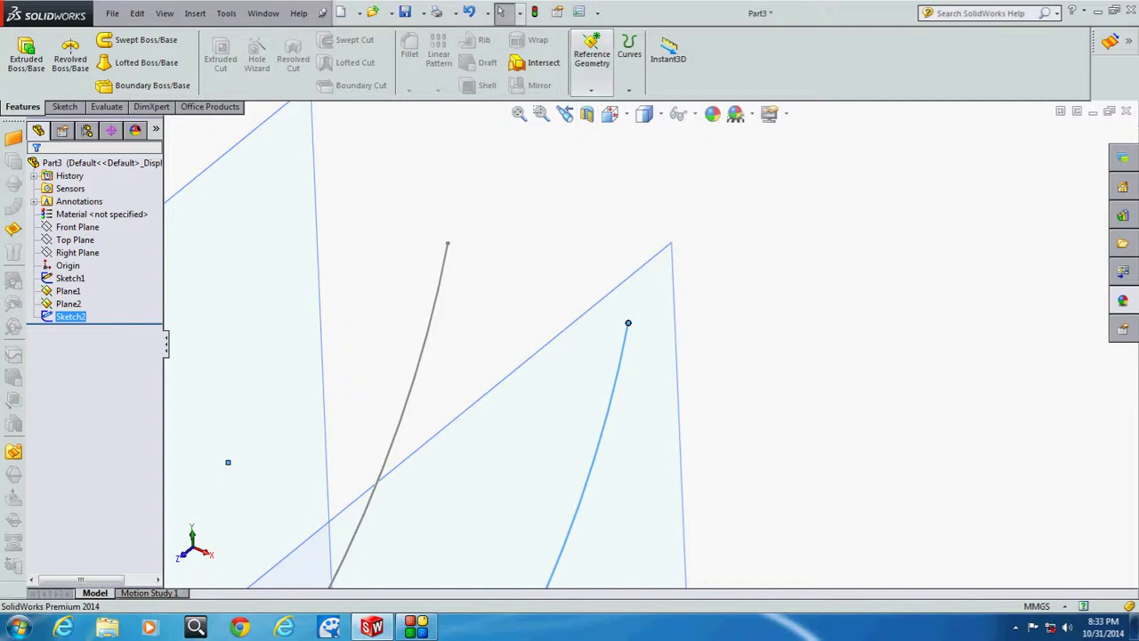
pyautogui.click(591, 90)
pyautogui.click(605, 104)
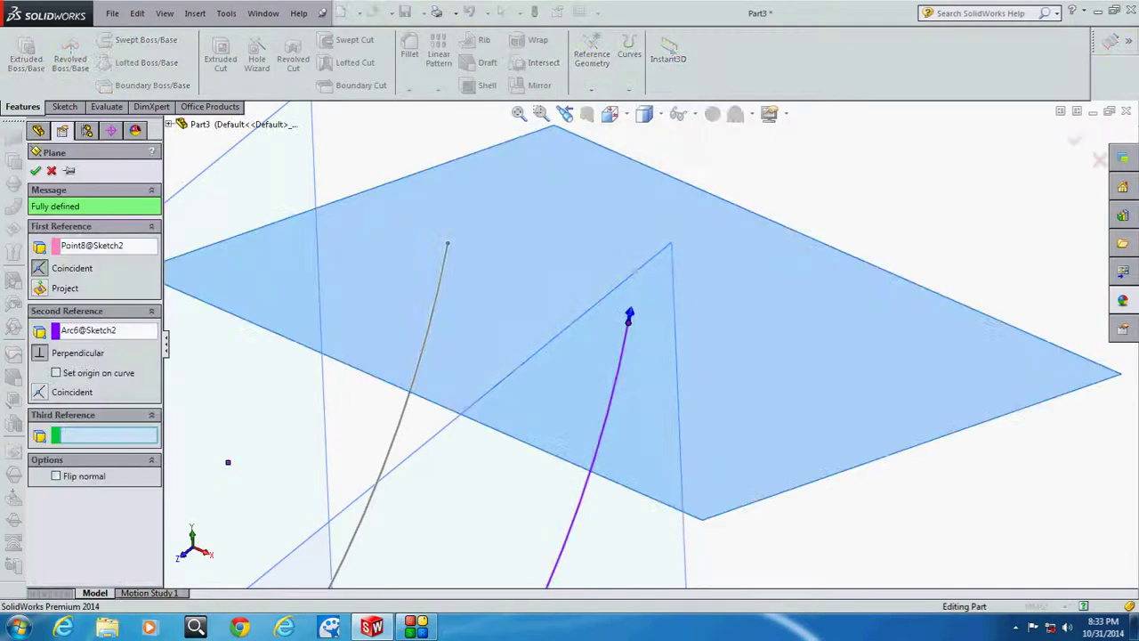
pyautogui.press('Return')
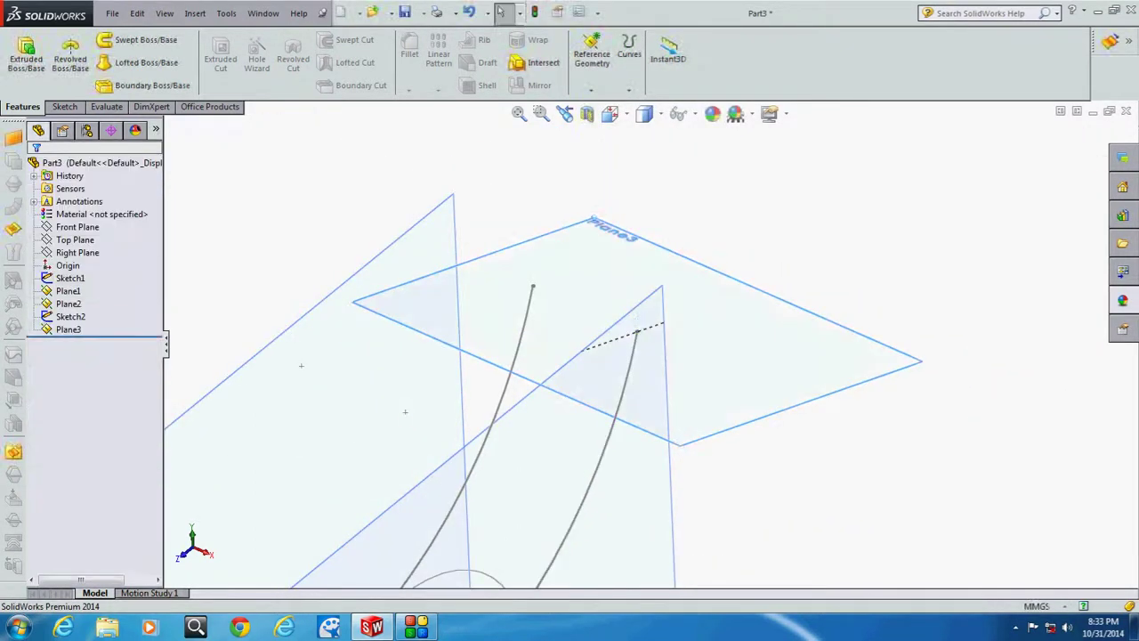
# Step: Sketch a circle on Plane3 at the curve's end and dimension it to 30 mm diameter
pyautogui.click(799, 228)
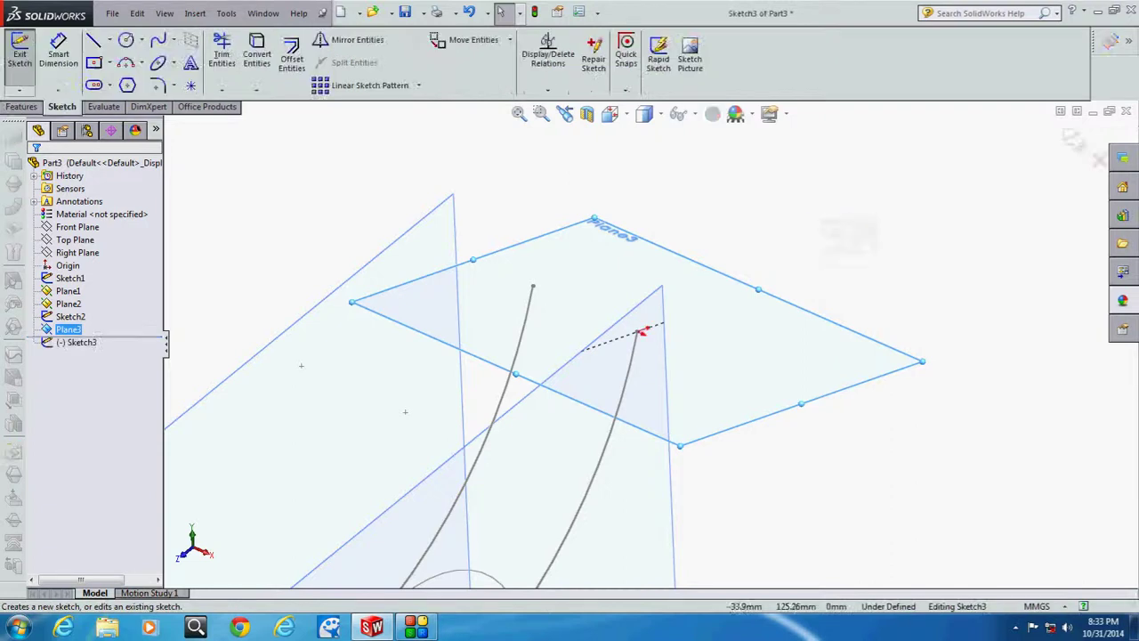
pyautogui.click(126, 40)
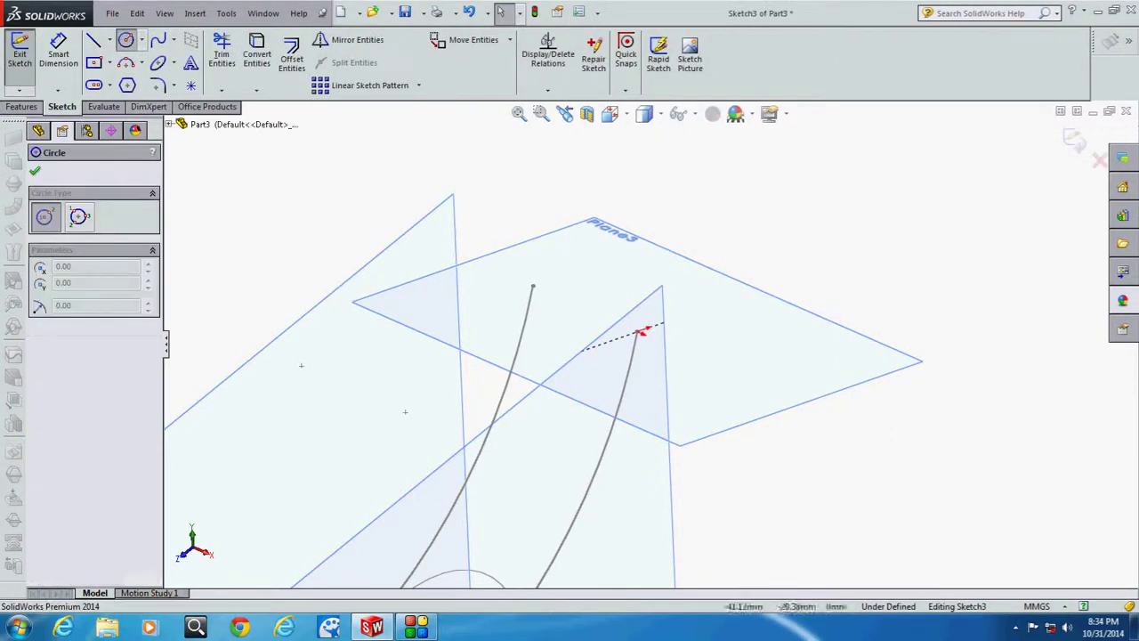
pyautogui.scroll(-3, 614, 325)
pyautogui.moveTo(683, 351); pyautogui.dragTo(715, 353)
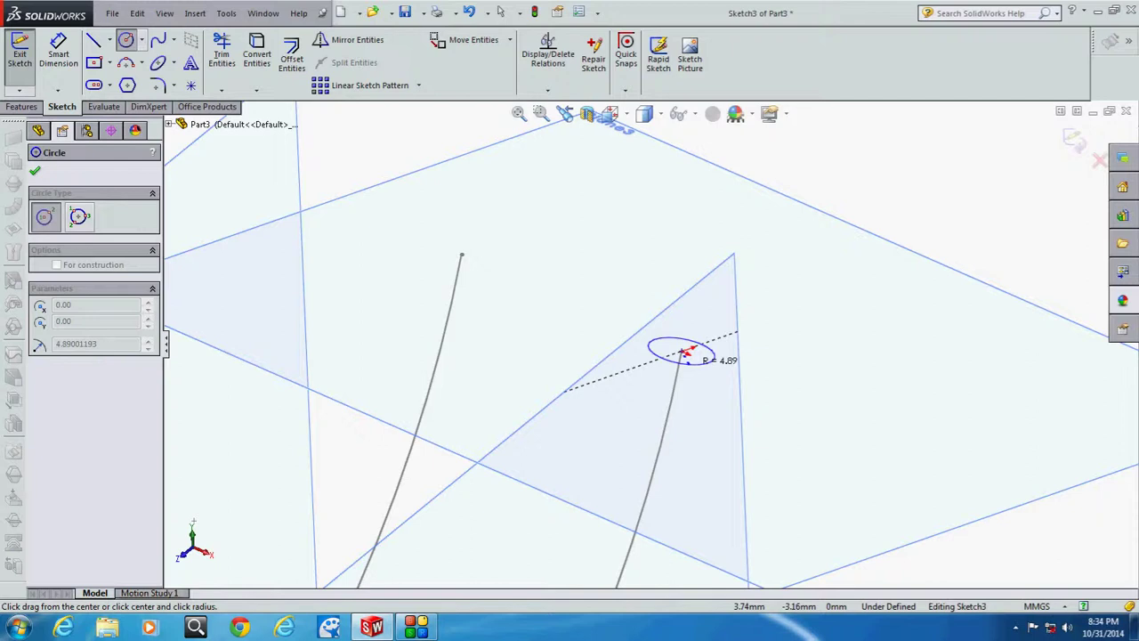
pyautogui.press('Escape')
pyautogui.press('d')
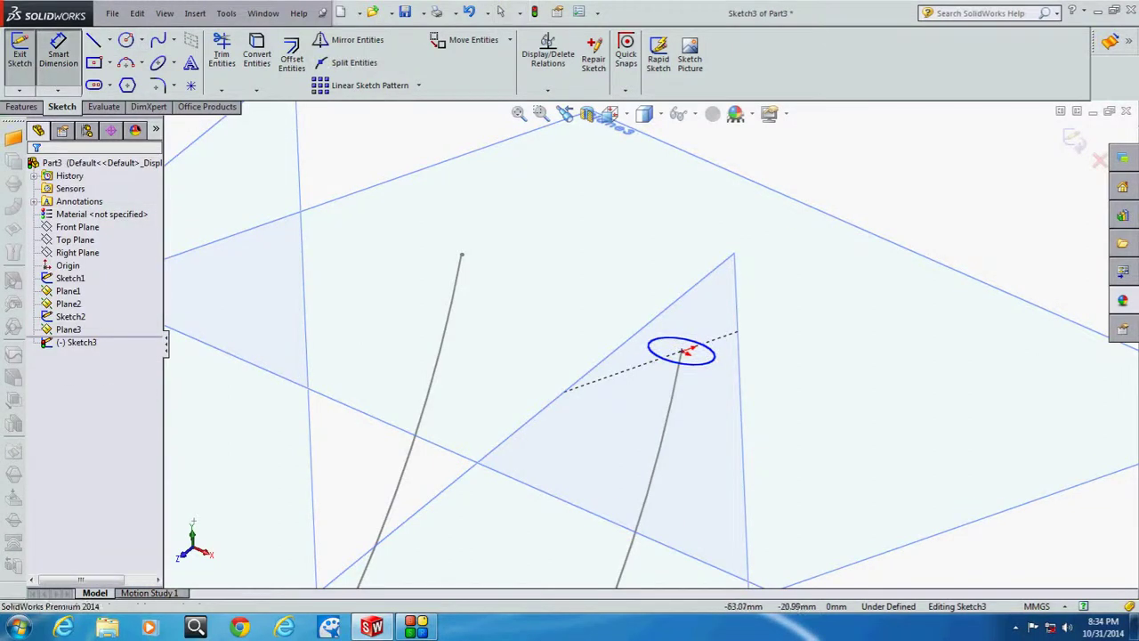
pyautogui.click(682, 340)
pyautogui.click(752, 378)
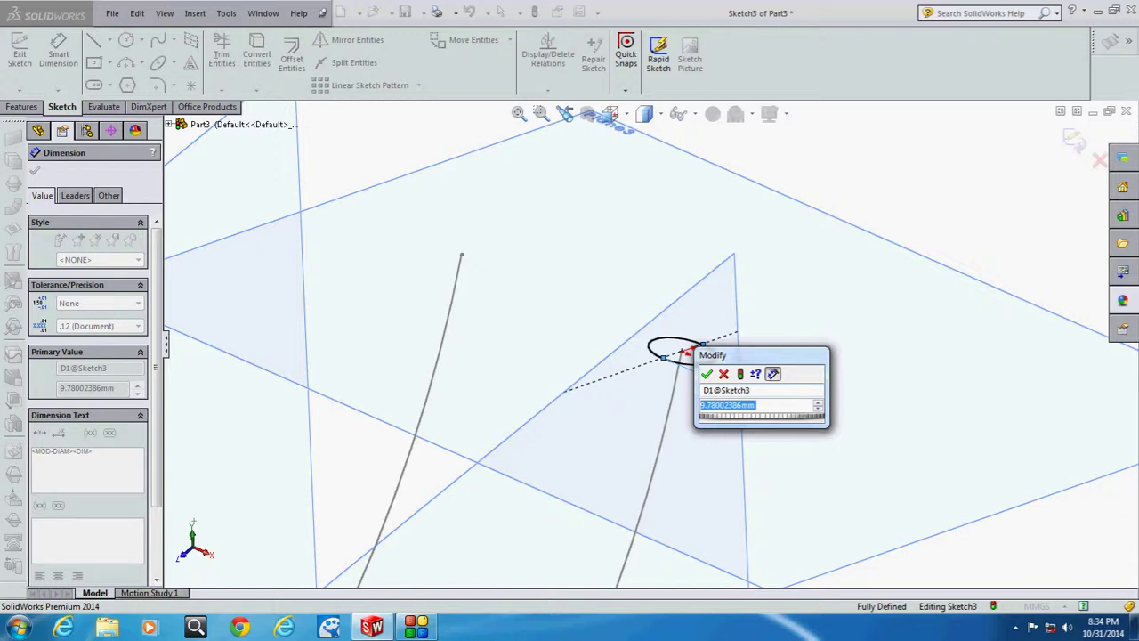
pyautogui.write('10')
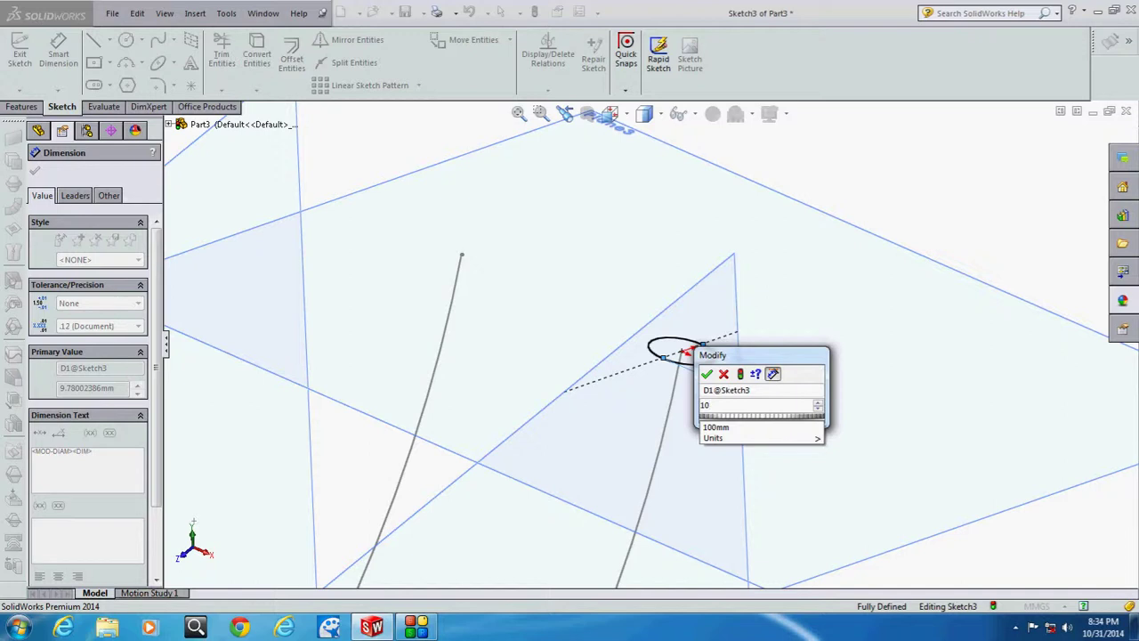
pyautogui.press('BackSpace')
pyautogui.press('BackSpace')
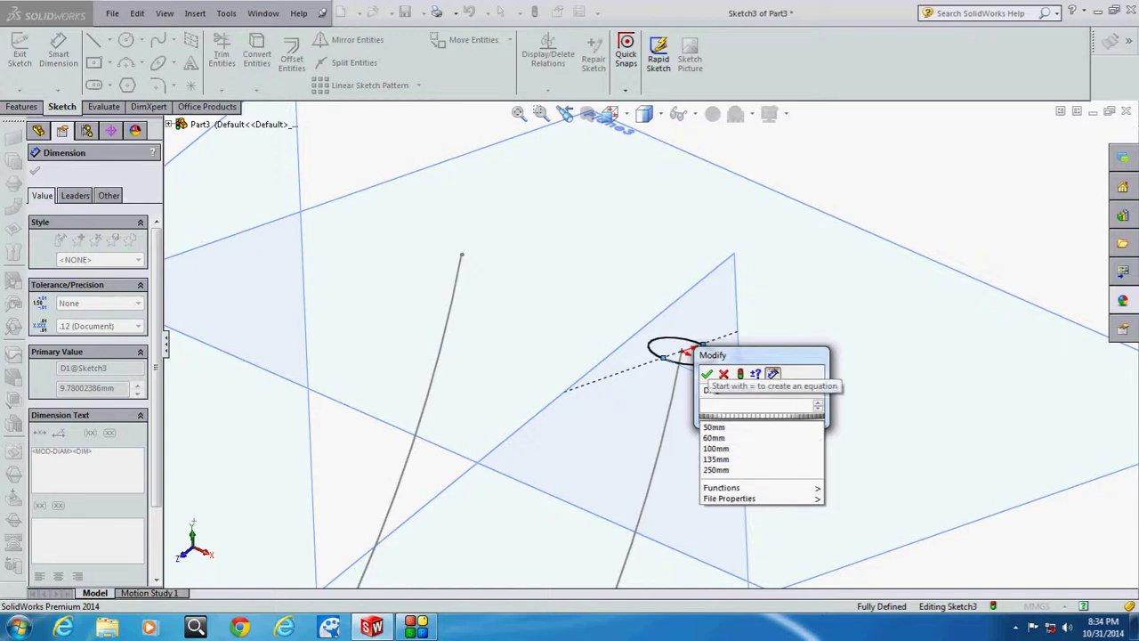
pyautogui.write('30')
pyautogui.press('Return')
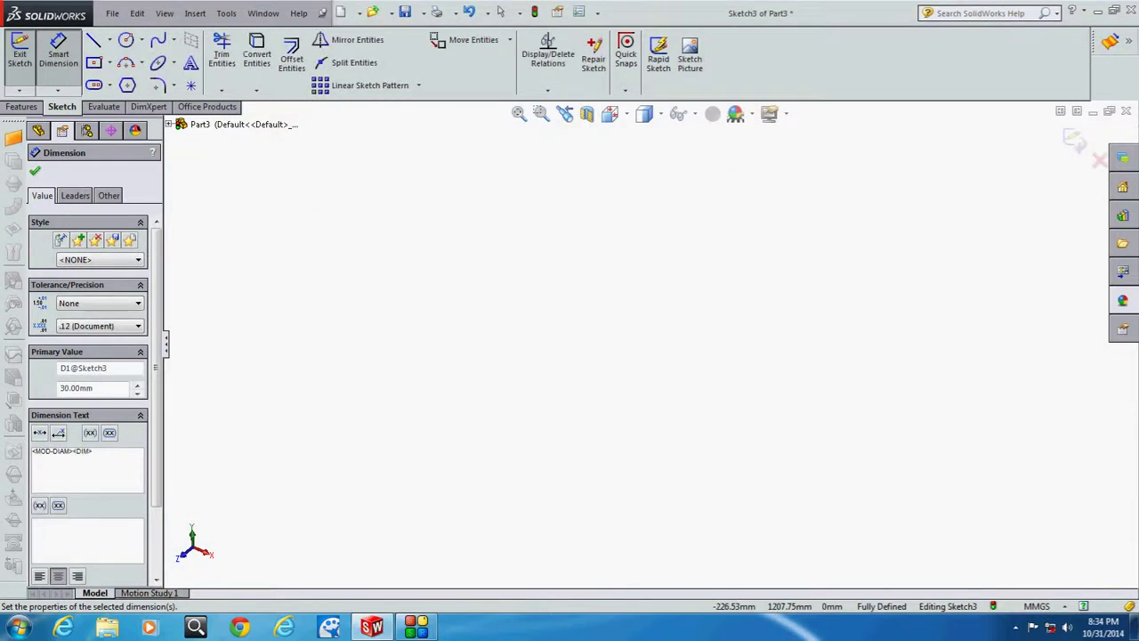
# Step: Fit and orbit the view, then re-confirm the circle's 30 mm diameter
pyautogui.press('f')
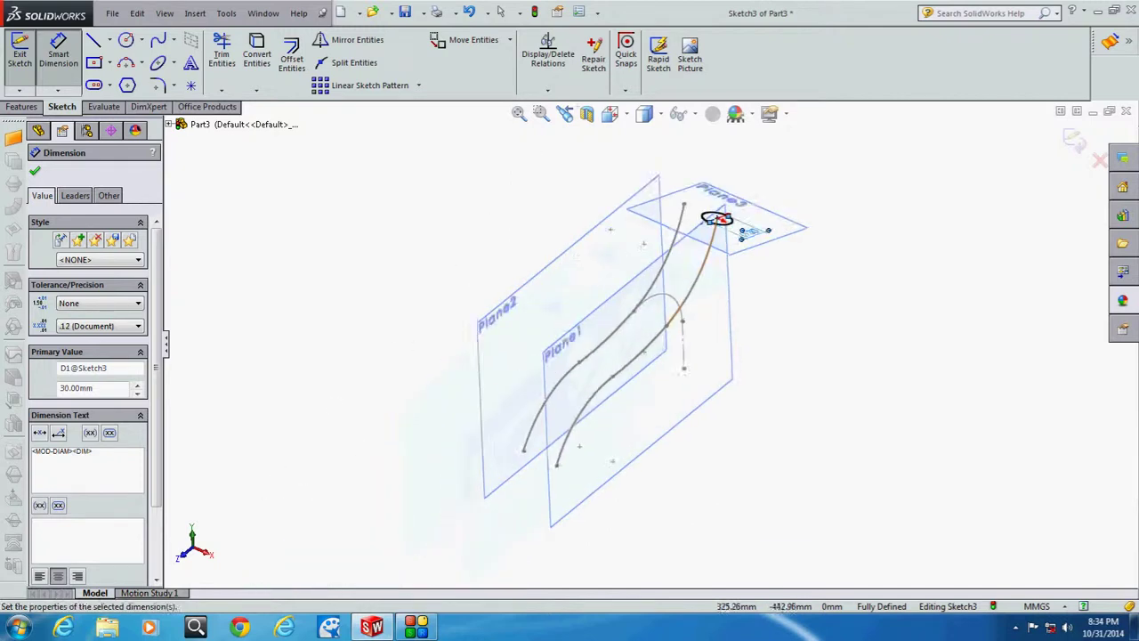
pyautogui.press('Escape')
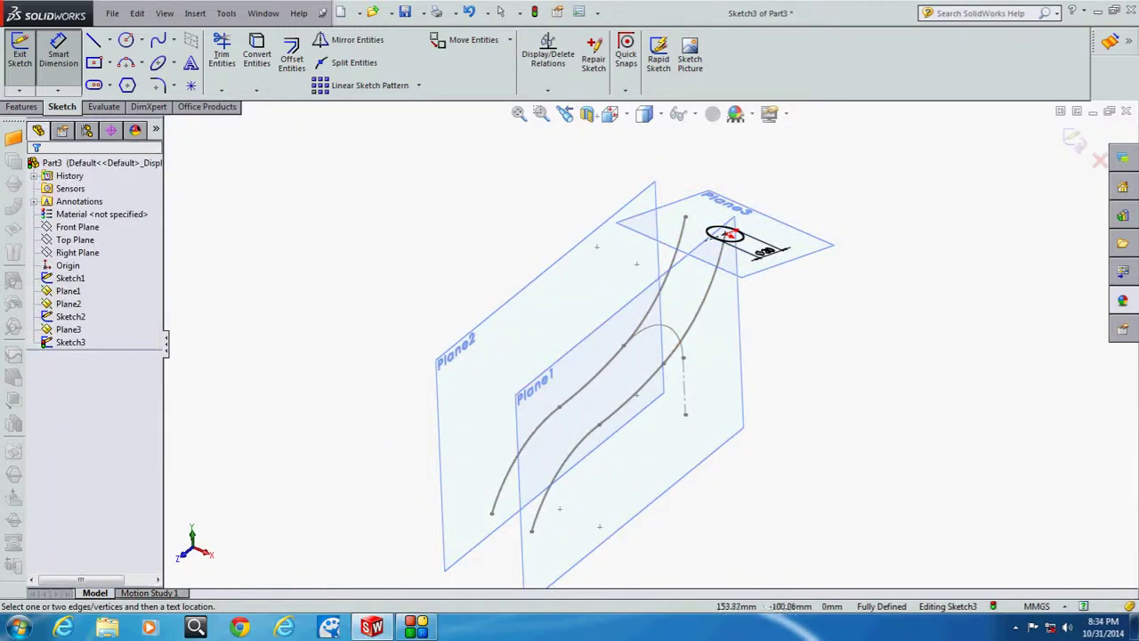
pyautogui.moveTo(639, 129); pyautogui.dragTo(569, 133, button='middle')
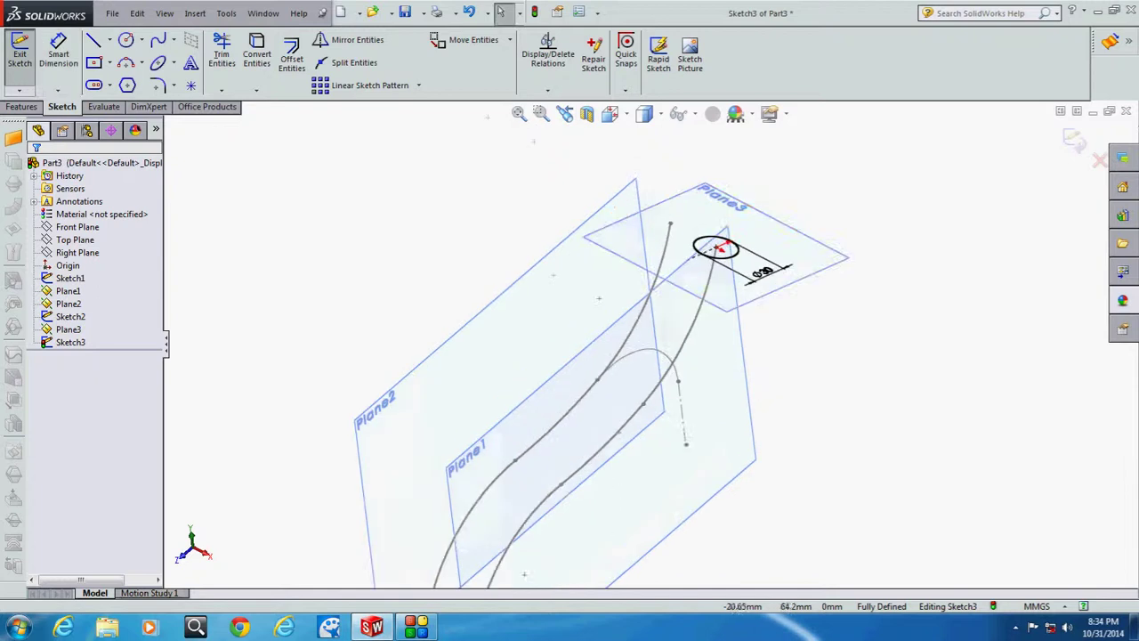
pyautogui.click(755, 267)
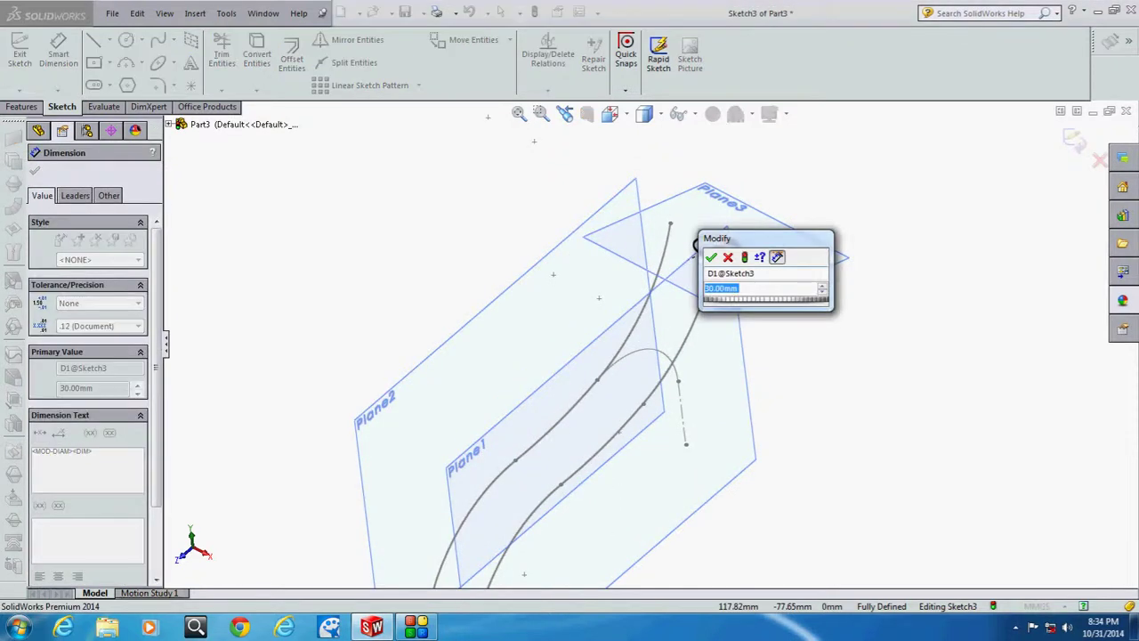
pyautogui.press('Return')
pyautogui.press('Escape')
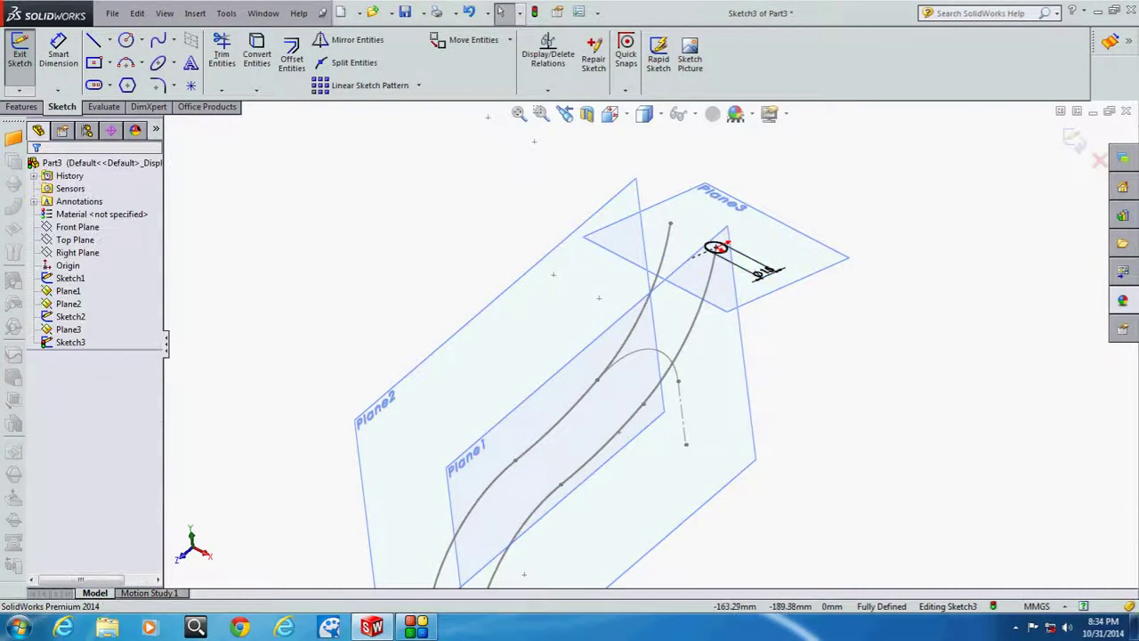
pyautogui.click(23, 106)
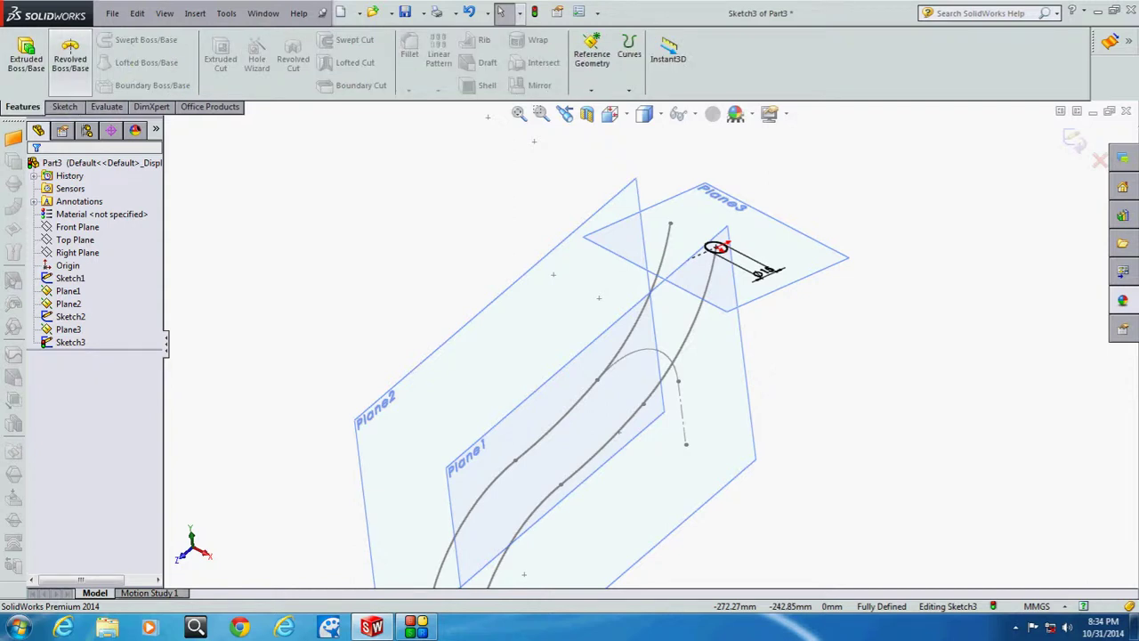
# Step: Exit Sketch3 and sweep the 30 mm circle along Sketch2's curve to create Sweep1
pyautogui.click(1074, 139)
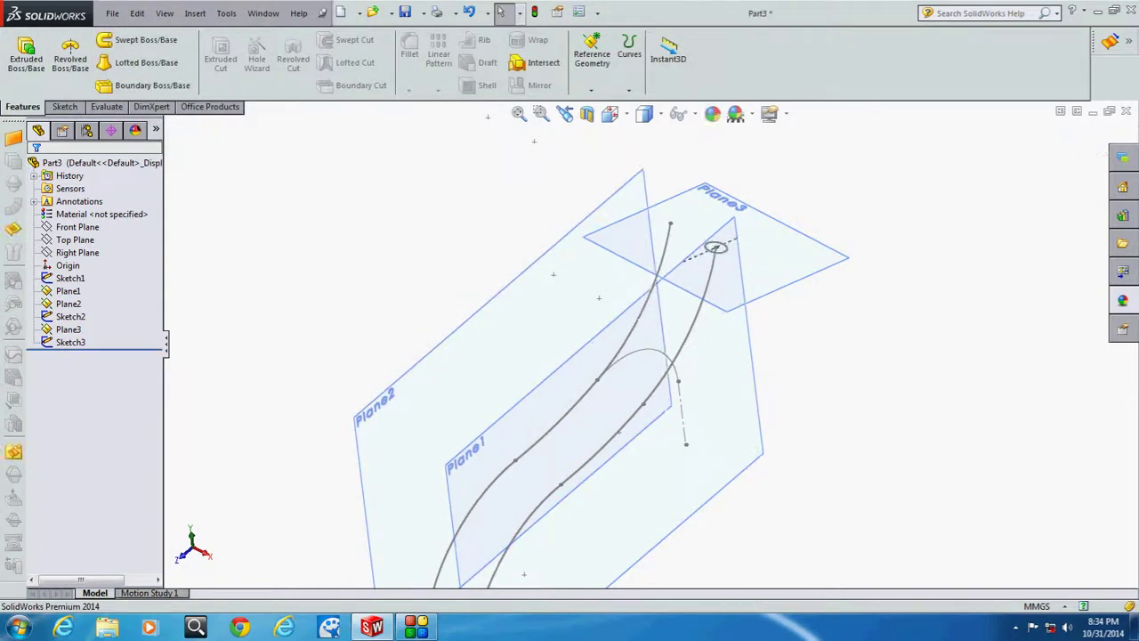
pyautogui.click(138, 40)
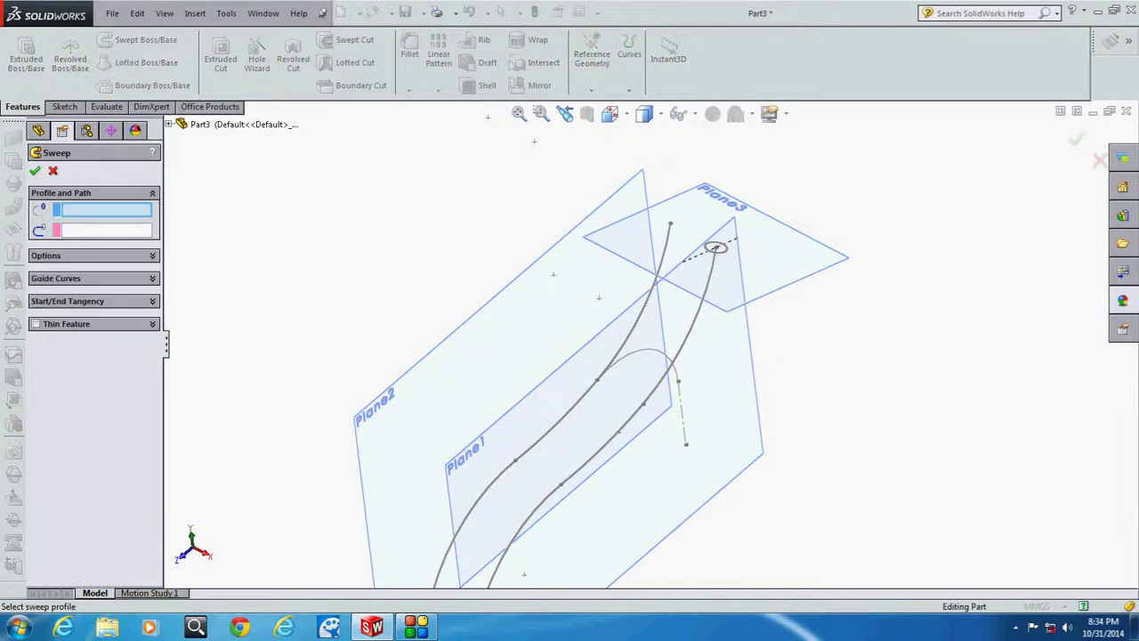
pyautogui.click(717, 247)
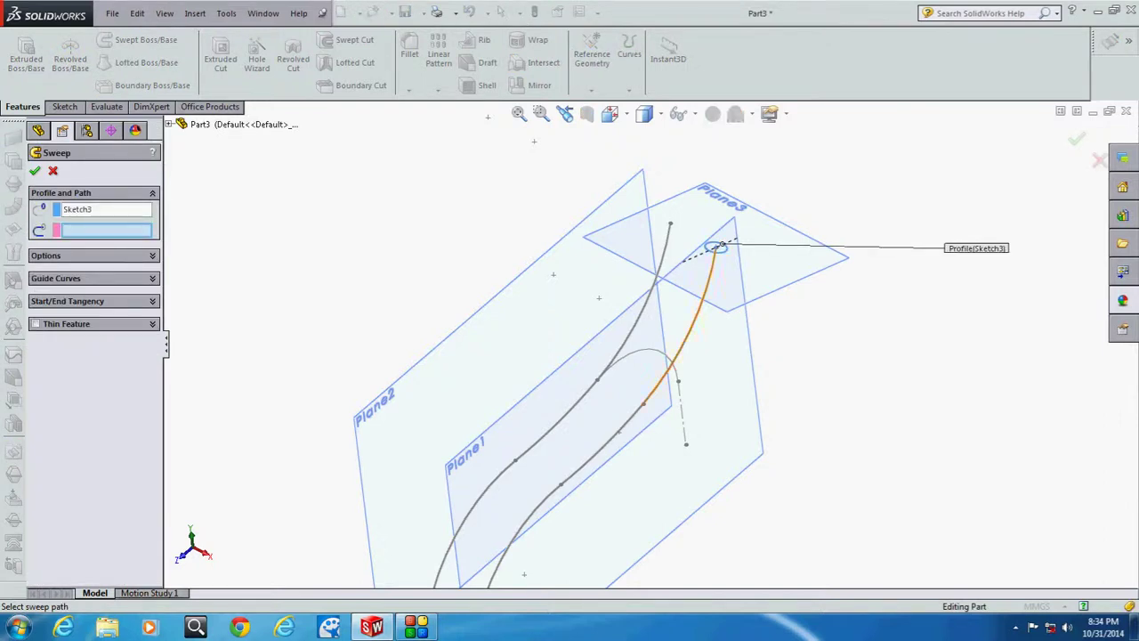
pyautogui.click(696, 294)
pyautogui.press('Return')
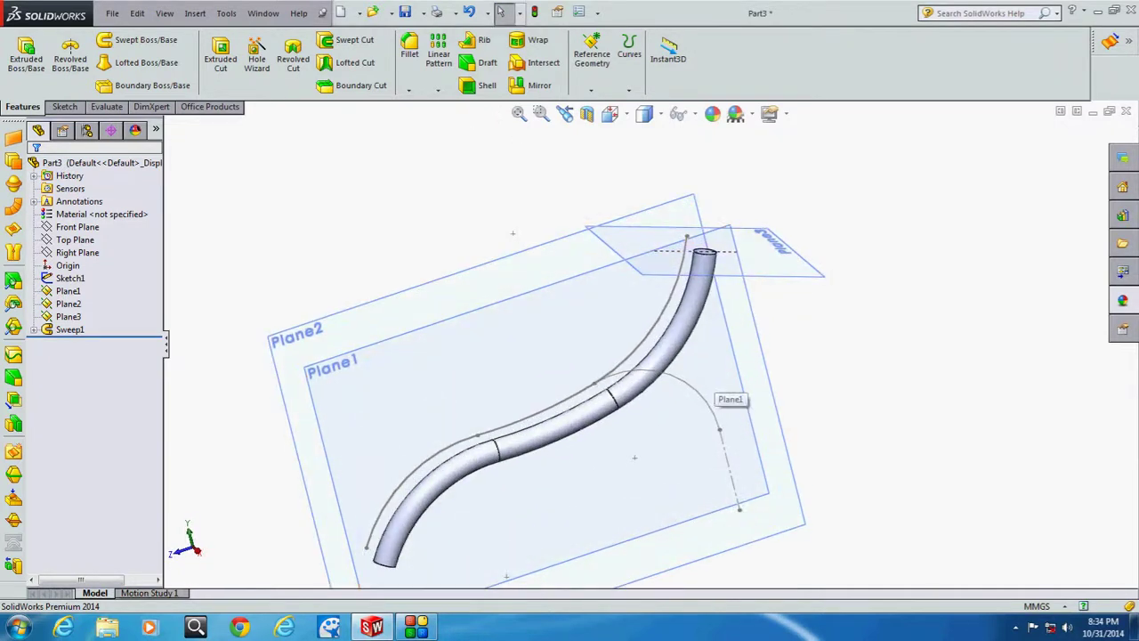
pyautogui.click(768, 375)
# Step: Create Sketch4 on Plane1 holding a converted copy of Sketch1's leg arc
pyautogui.click(817, 318)
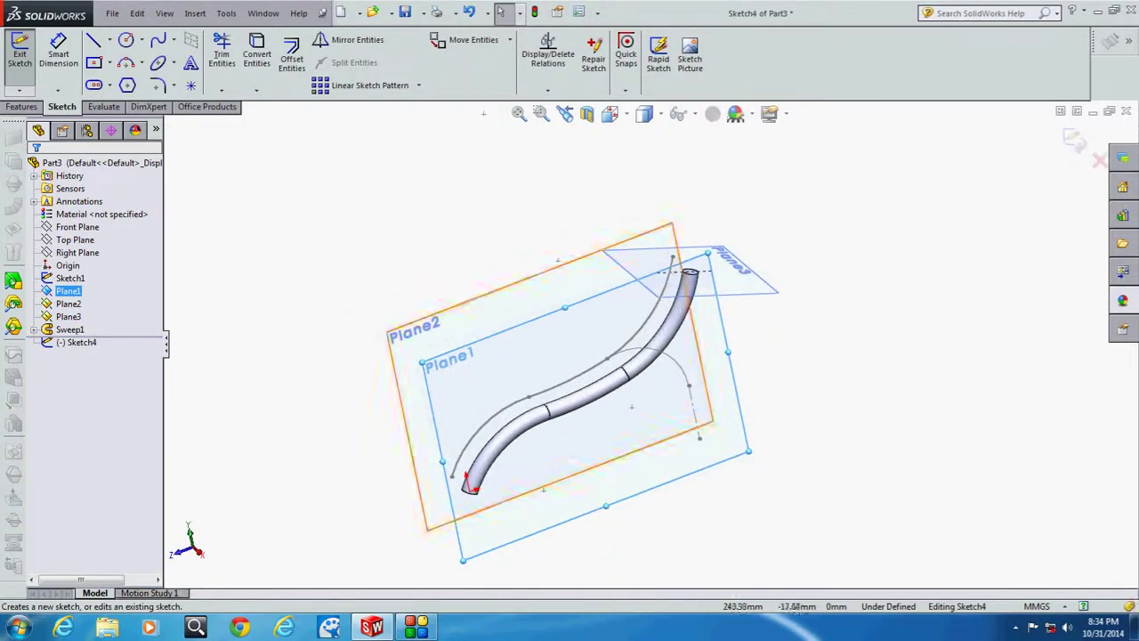
pyautogui.click(70, 278)
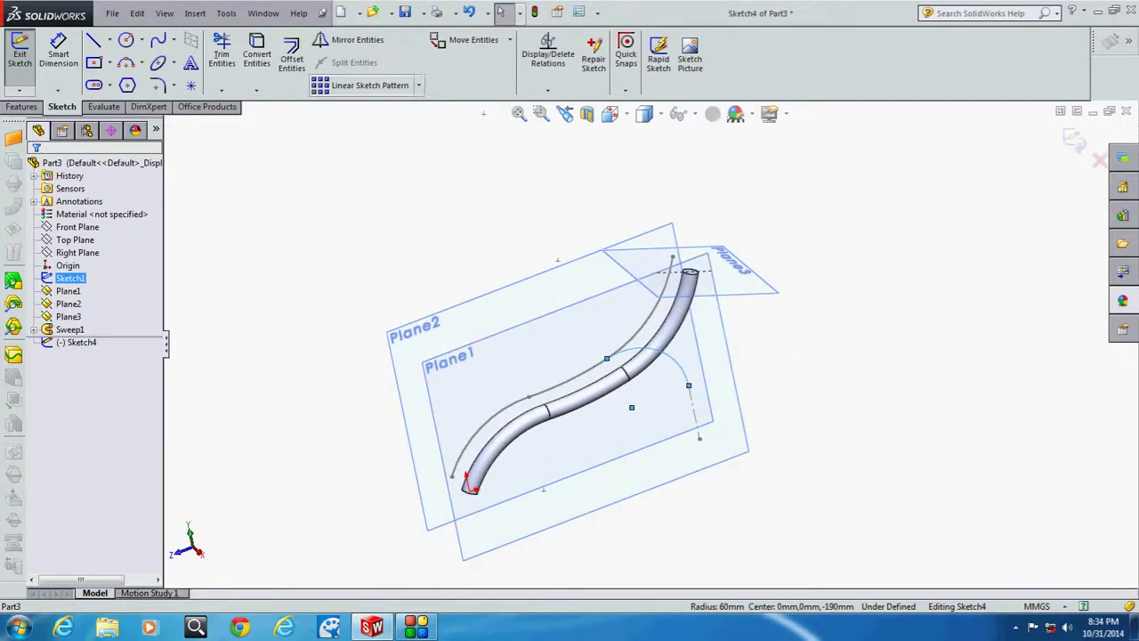
pyautogui.click(257, 53)
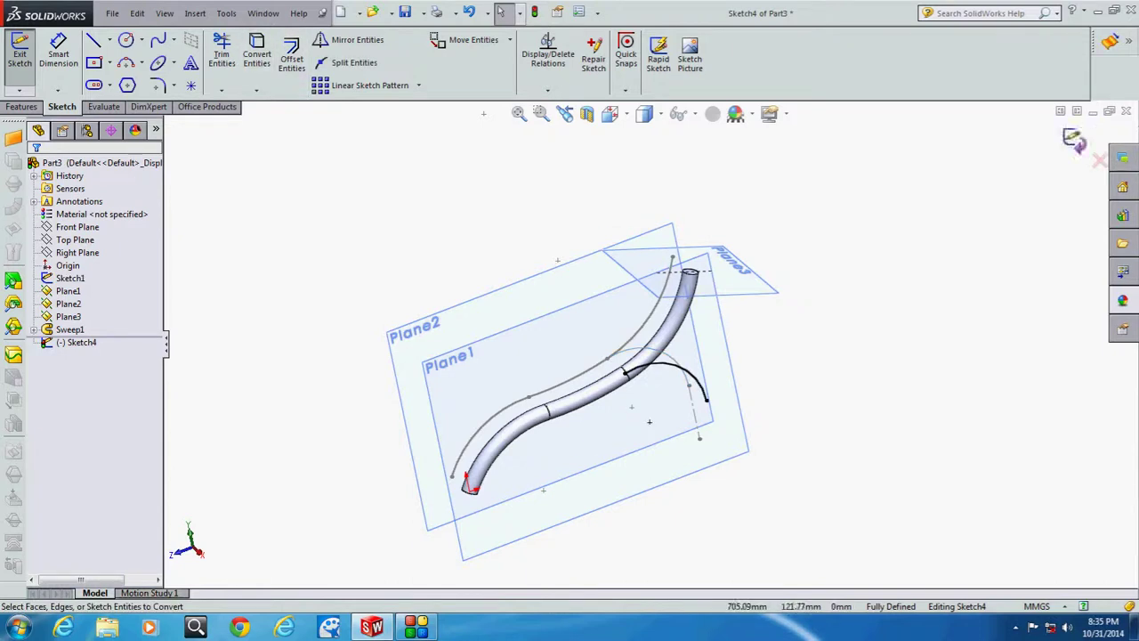
pyautogui.click(1074, 140)
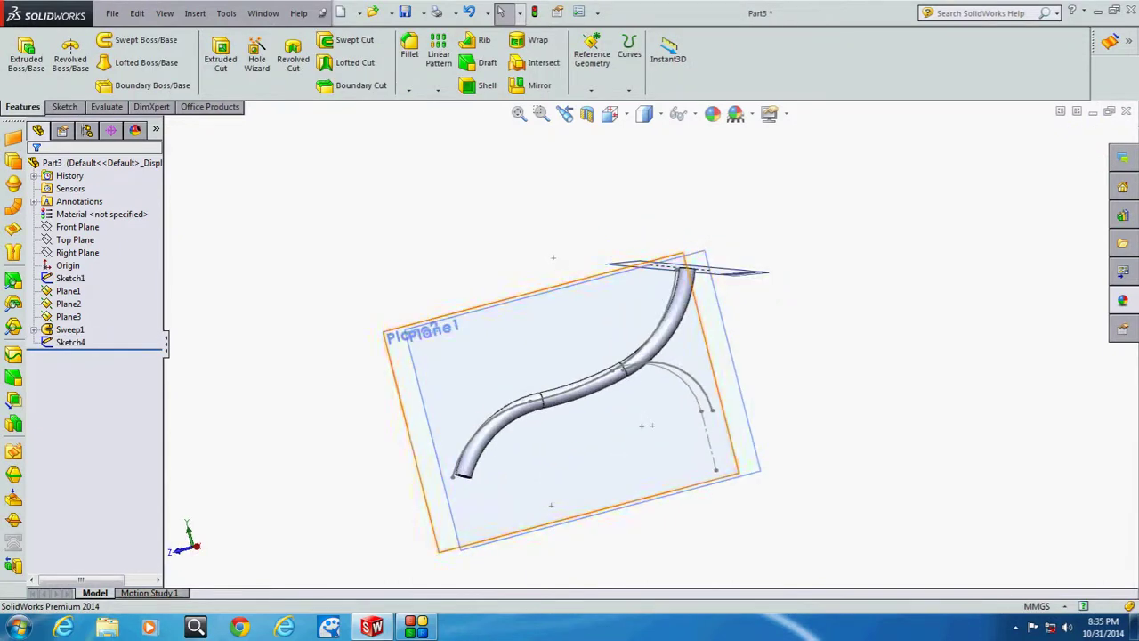
# Step: Select the copied arc and start a new reference plane at its end
pyautogui.scroll(-3, 744, 422)
pyautogui.click(685, 390)
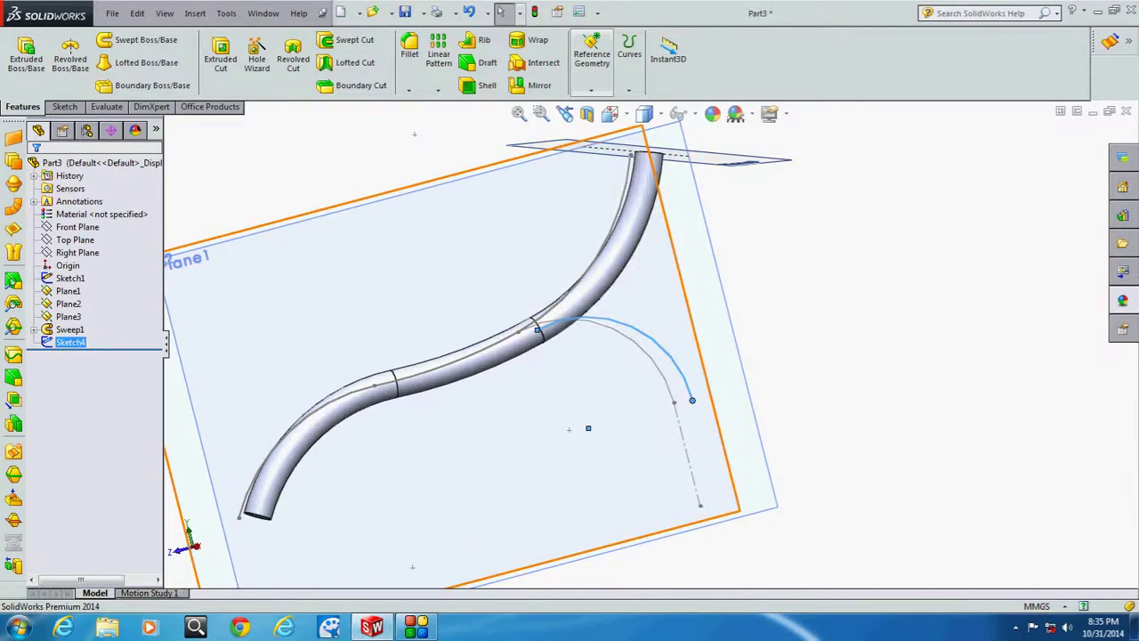
pyautogui.click(592, 55)
pyautogui.click(606, 172)
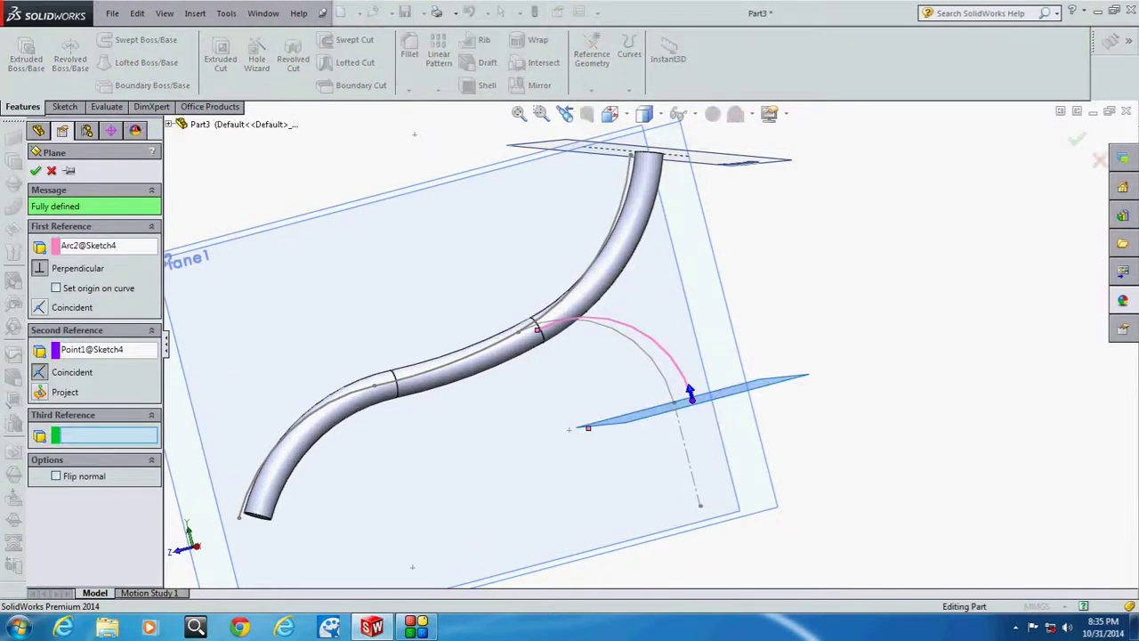
# Step: Finish Plane4 and draw a circle on it centred at the leg arc's end
pyautogui.click(1077, 139)
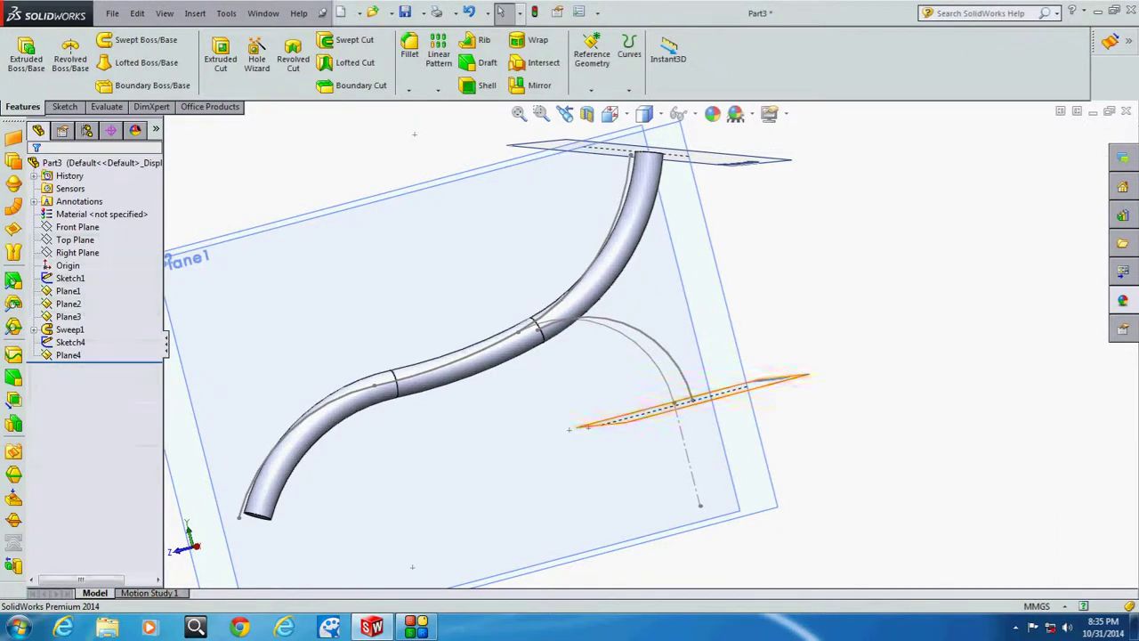
pyautogui.click(783, 381)
pyautogui.click(827, 339)
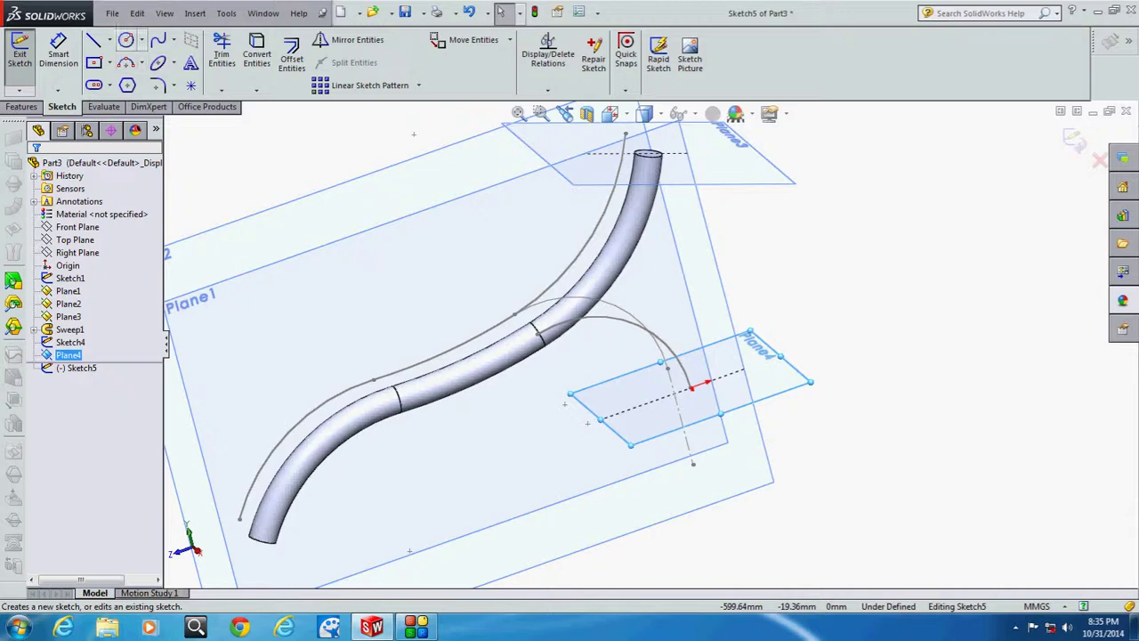
pyautogui.click(125, 40)
pyautogui.scroll(-3, 530, 387)
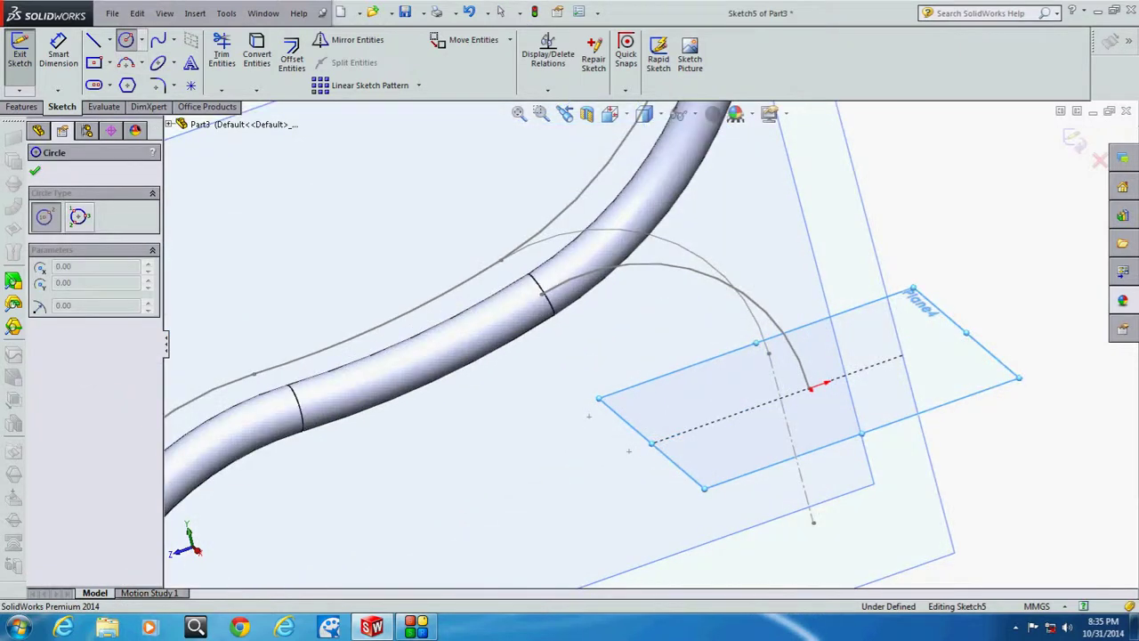
pyautogui.click(810, 388)
pyautogui.click(835, 381)
pyautogui.press('Escape')
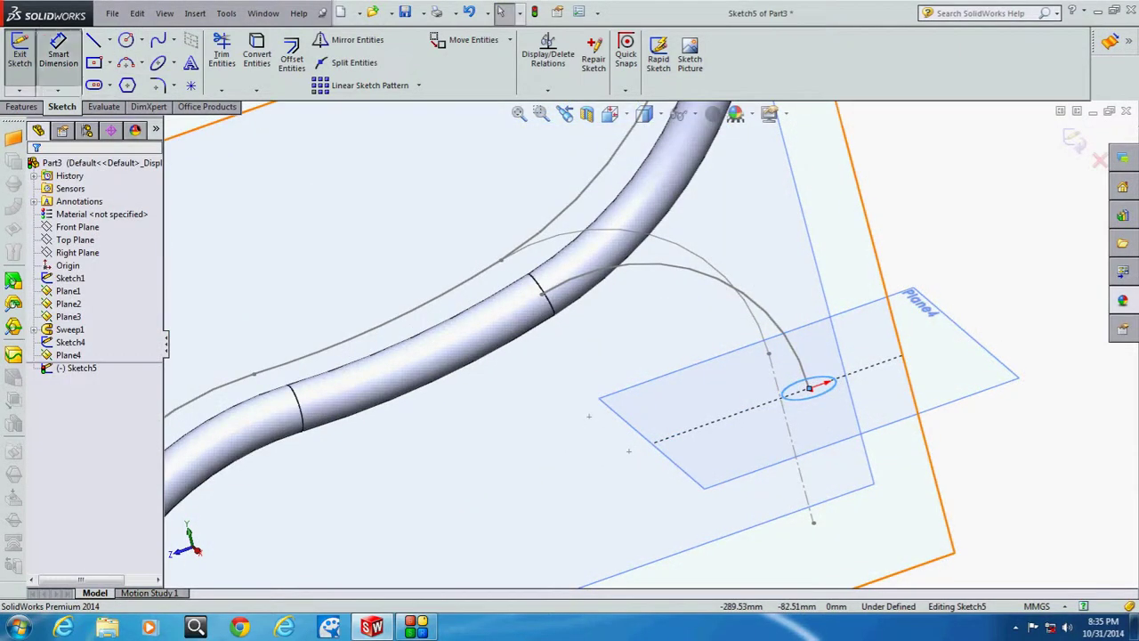
# Step: Dimension the circle to a 10 mm diameter and exit Sketch5
pyautogui.click(57, 53)
pyautogui.click(827, 381)
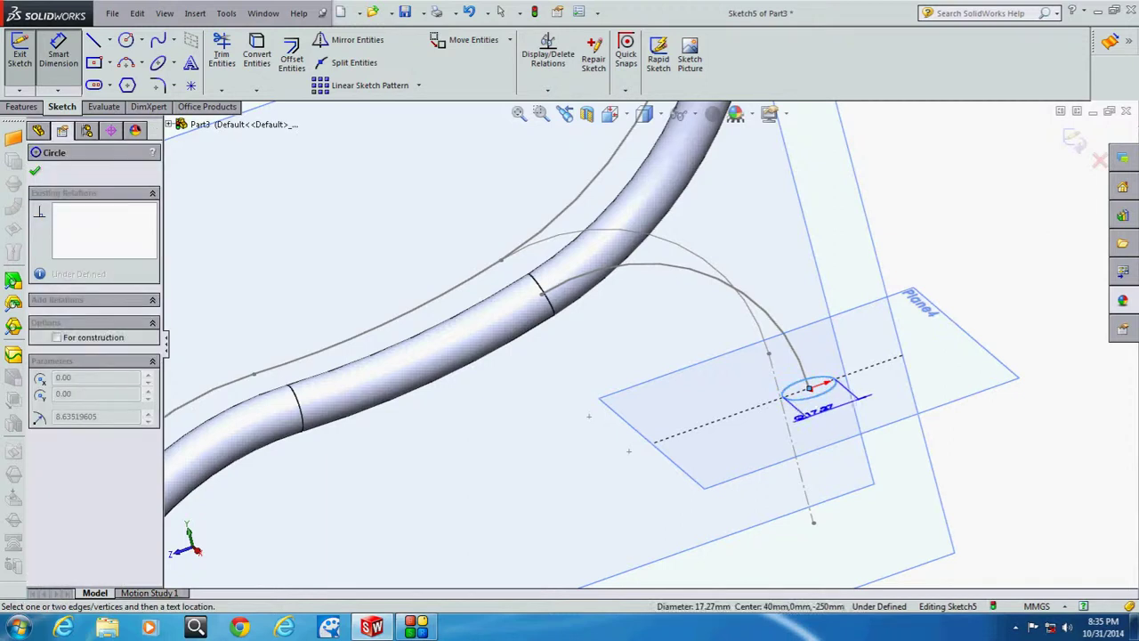
pyautogui.click(812, 408)
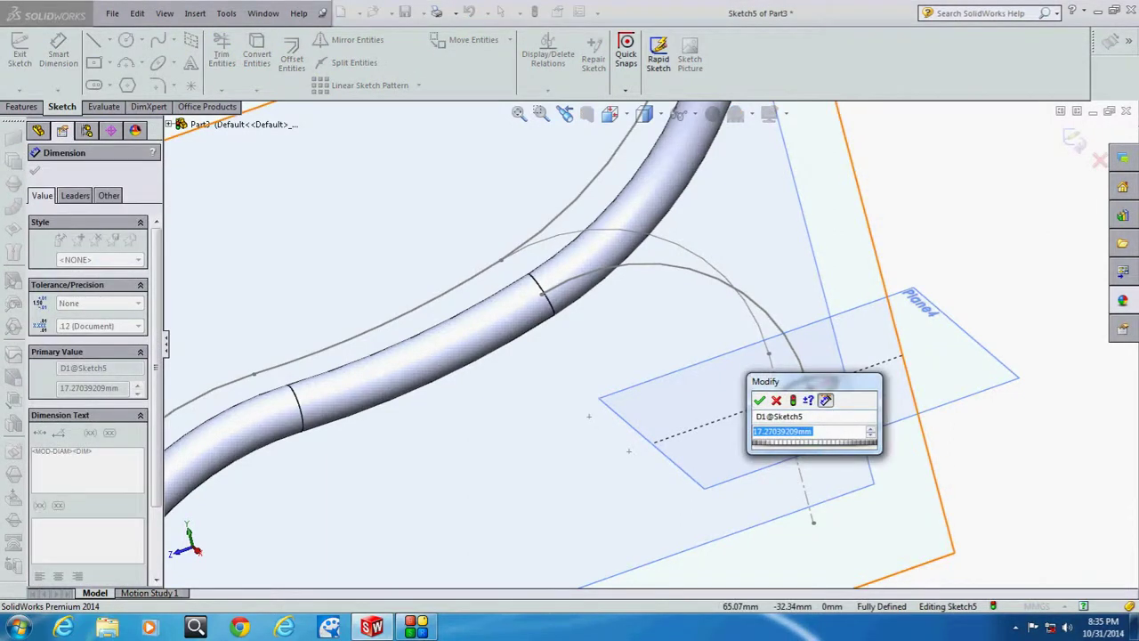
pyautogui.write('10')
pyautogui.press('Return')
pyautogui.moveTo(935, 223); pyautogui.dragTo(1051, 178, button='middle')
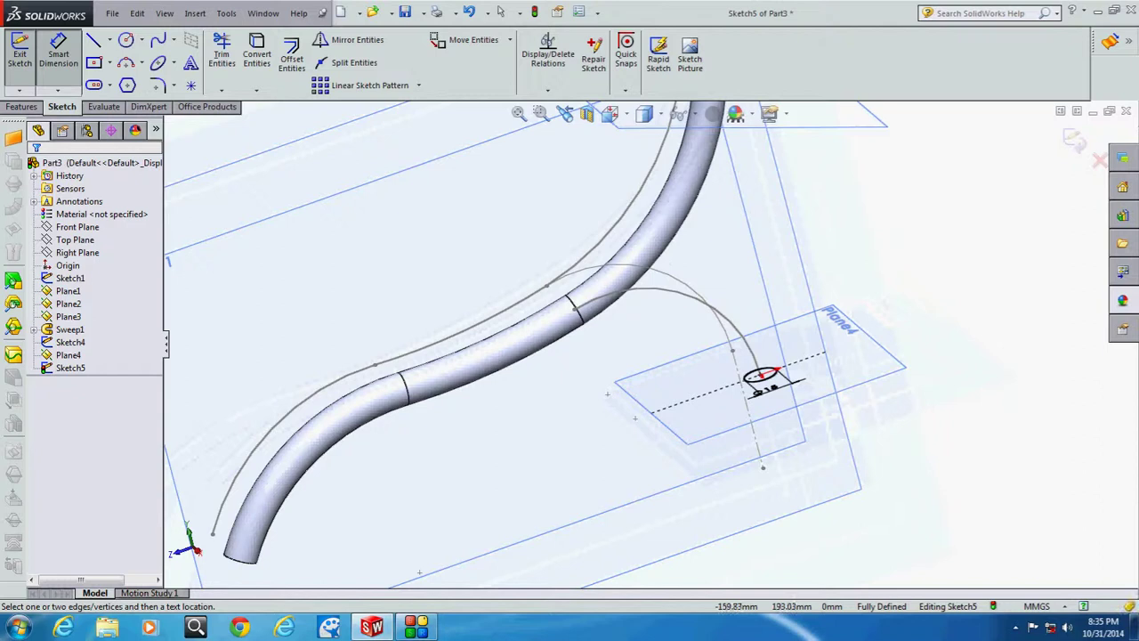
pyautogui.click(1074, 140)
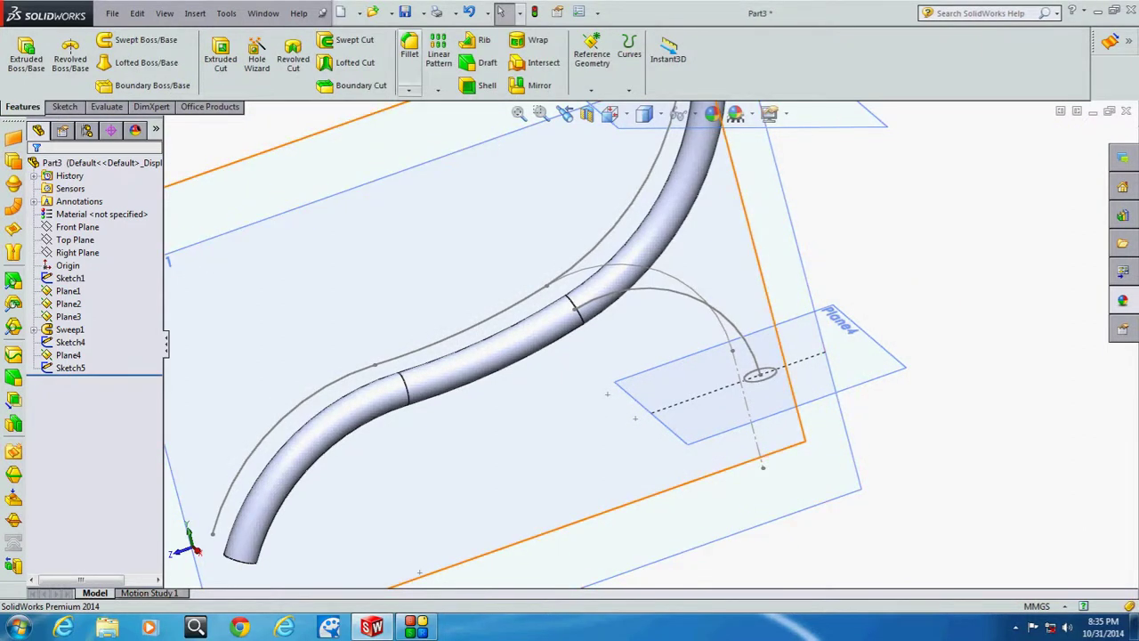
# Step: Sweep Sketch5's 10 mm circle along Sketch4's leg arc to create Sweep2, viewed isometrically
pyautogui.click(143, 40)
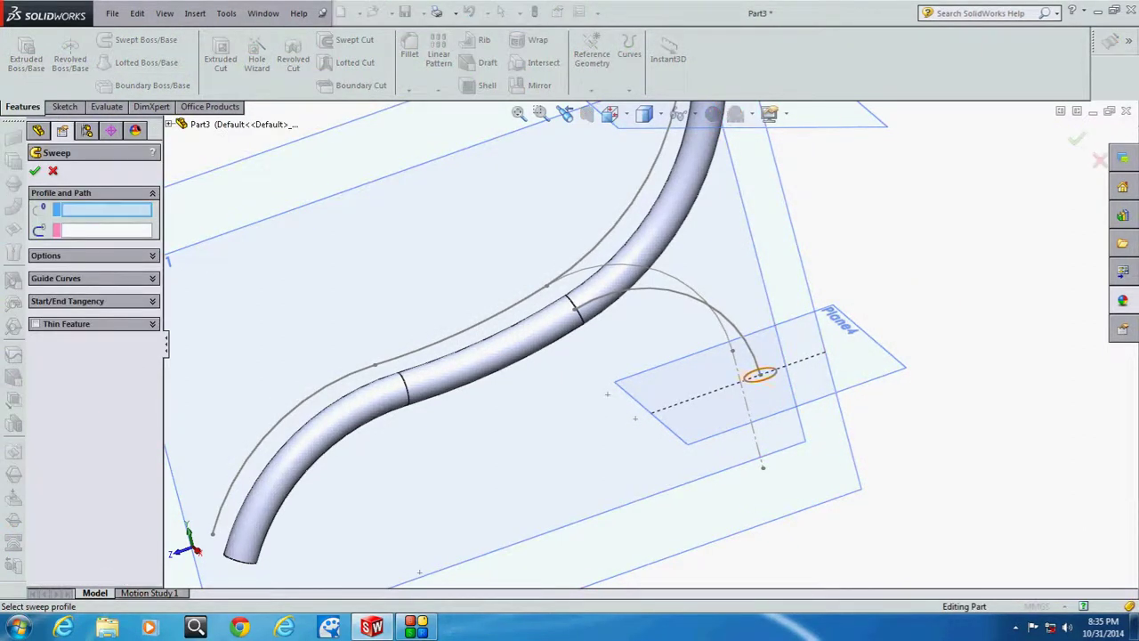
pyautogui.click(762, 374)
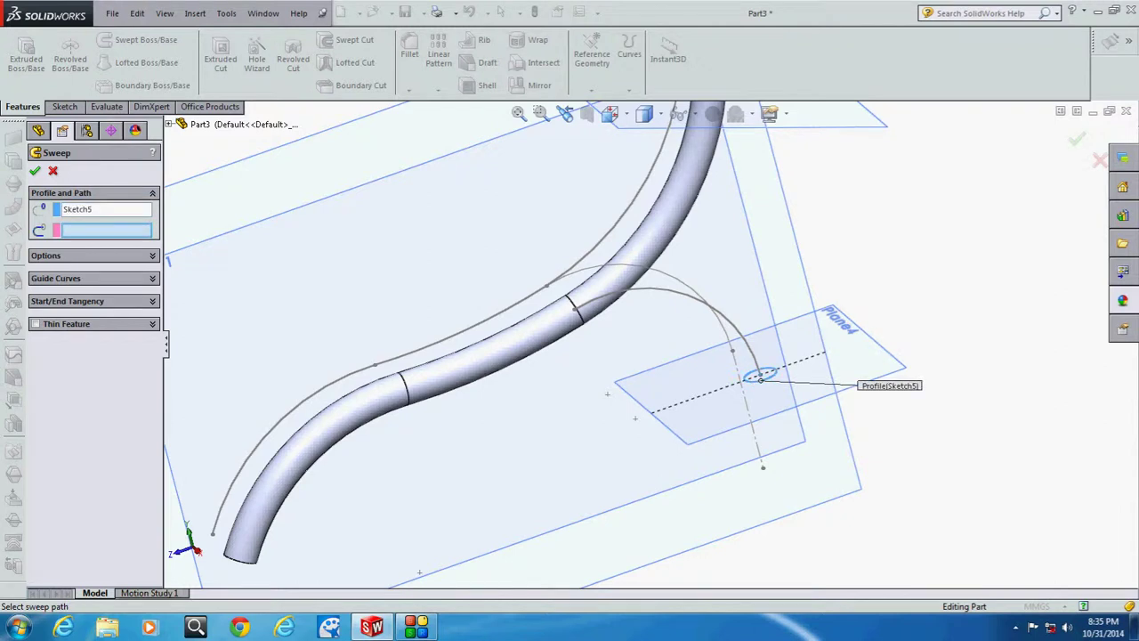
pyautogui.click(676, 288)
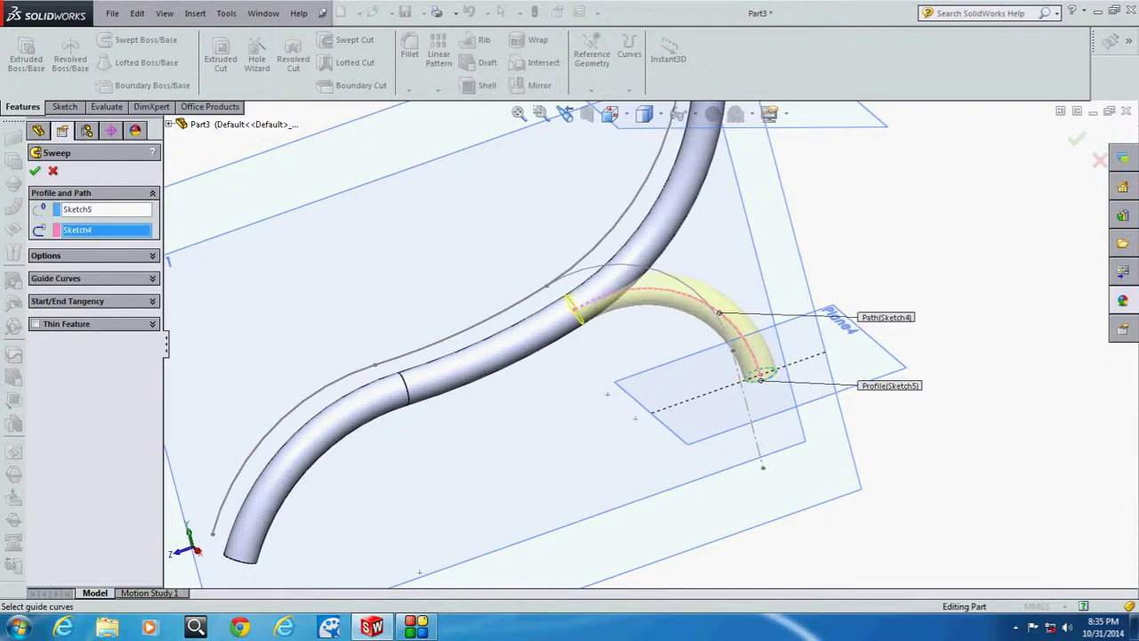
pyautogui.press('Return')
pyautogui.hotkey('ctrl', '7')
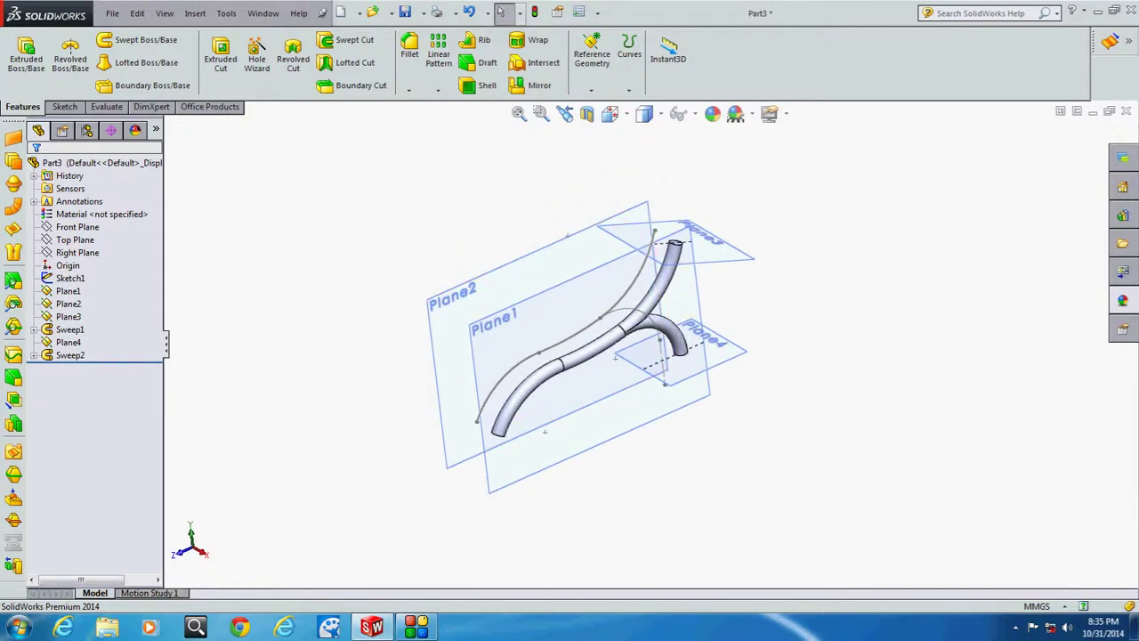
pyautogui.press('f')
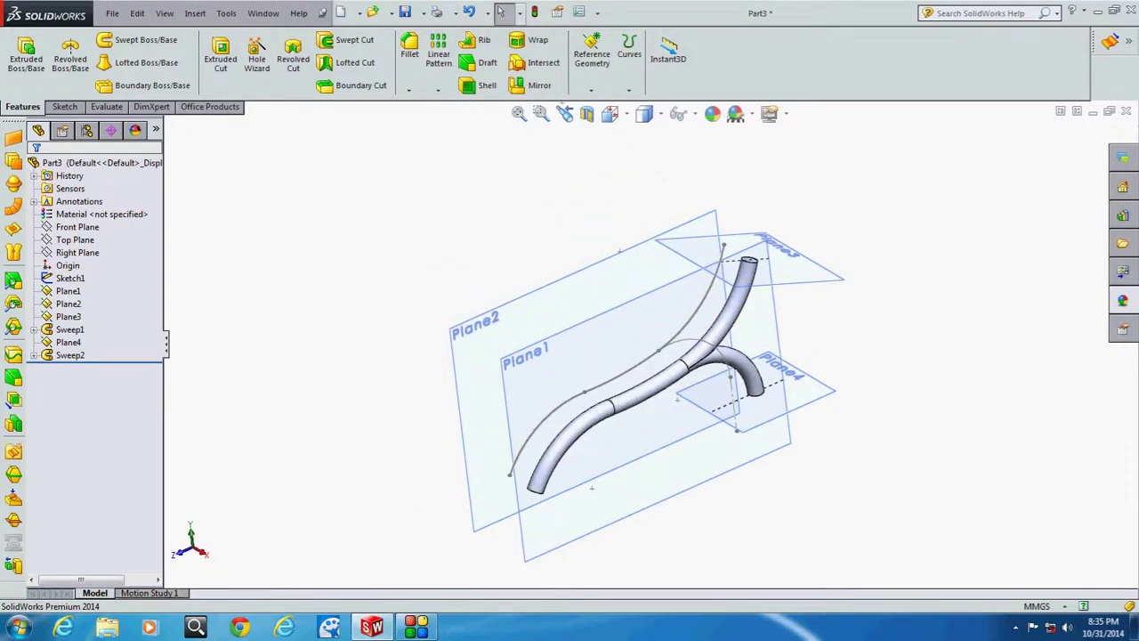
# Step: Hide Plane3, Plane1, Plane4 and Sketch1's curve from their context toolbars
pyautogui.moveTo(765, 294); pyautogui.dragTo(806, 267, button='middle')
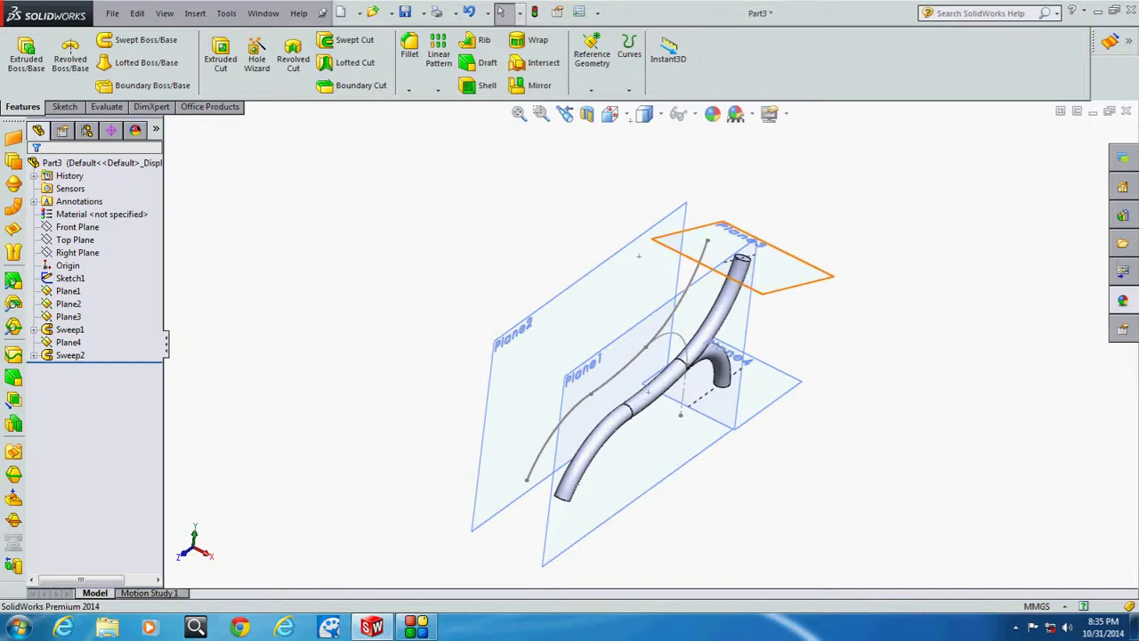
pyautogui.rightClick(810, 233)
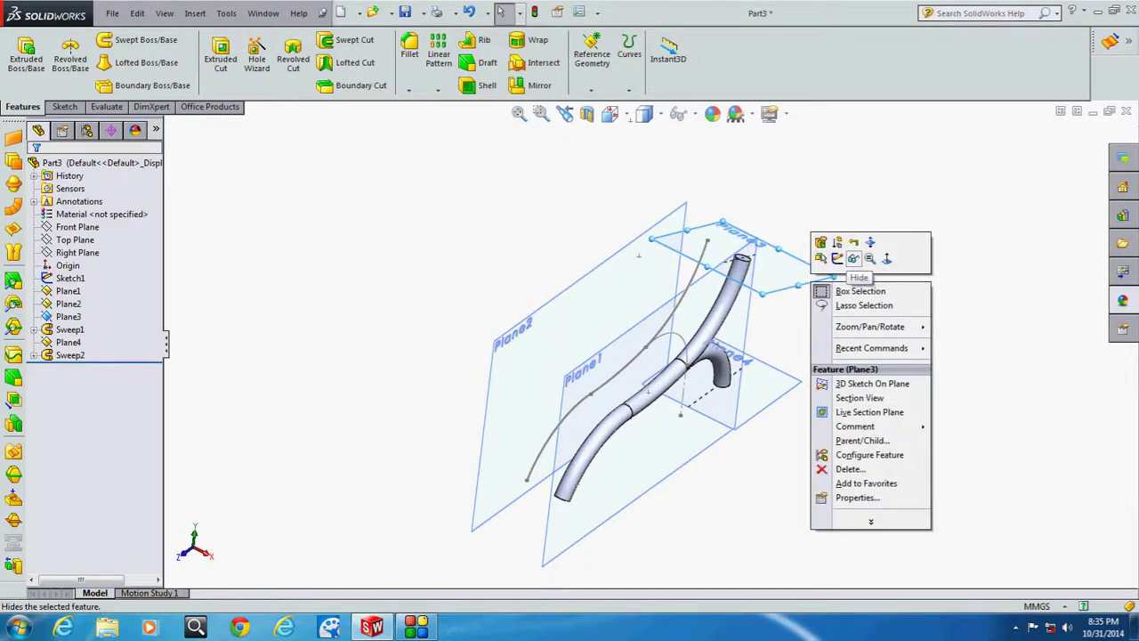
pyautogui.click(838, 258)
pyautogui.rightClick(753, 275)
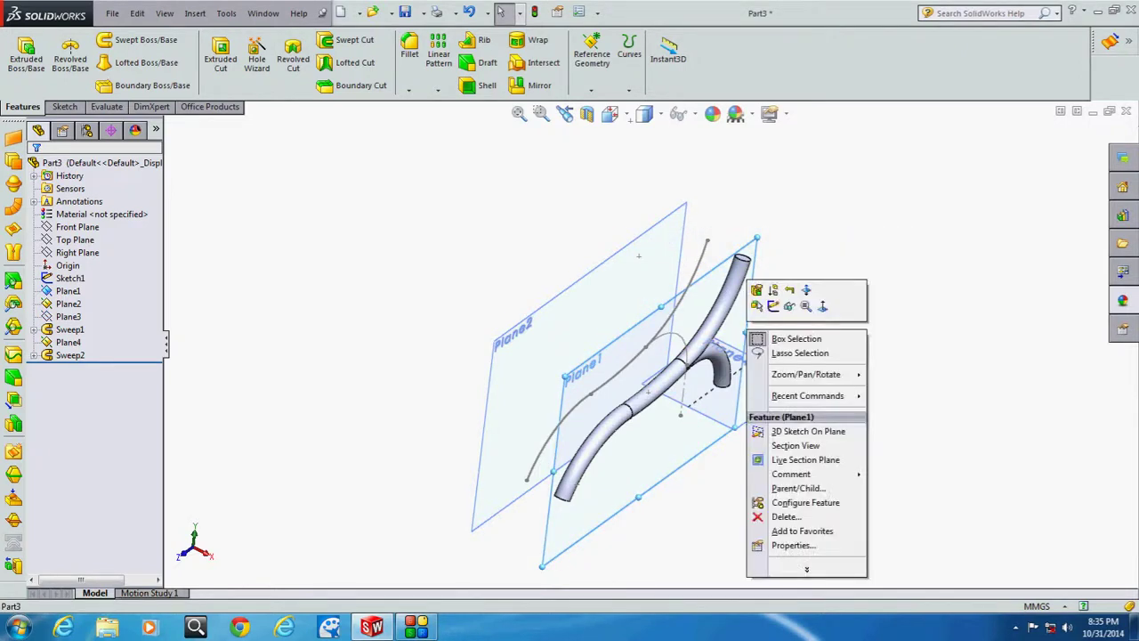
pyautogui.click(790, 305)
pyautogui.rightClick(769, 361)
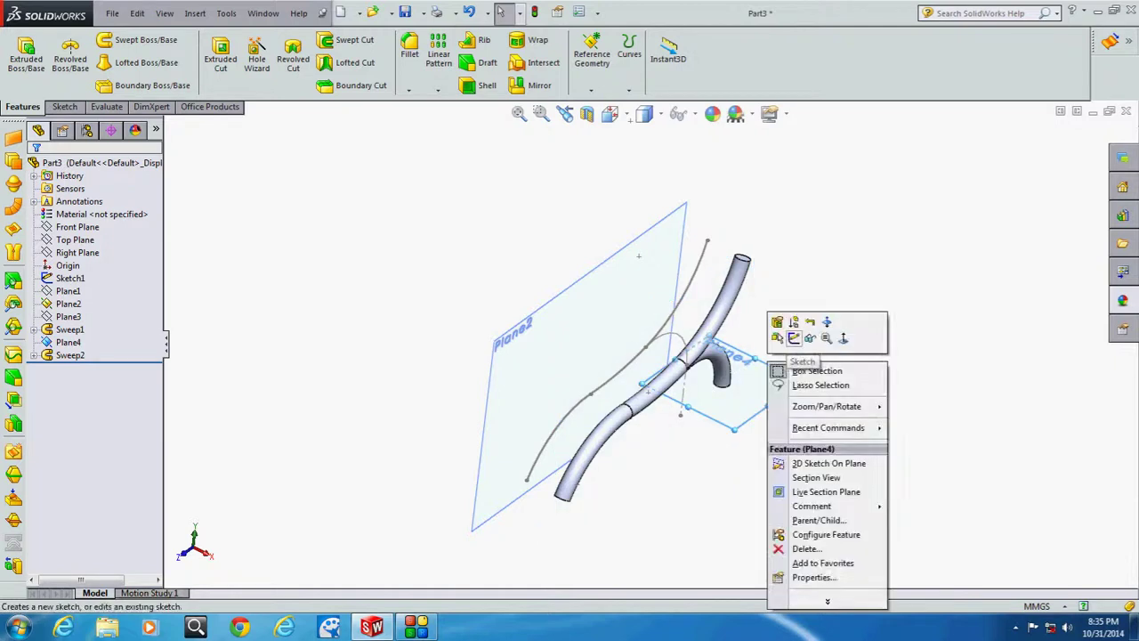
pyautogui.click(810, 339)
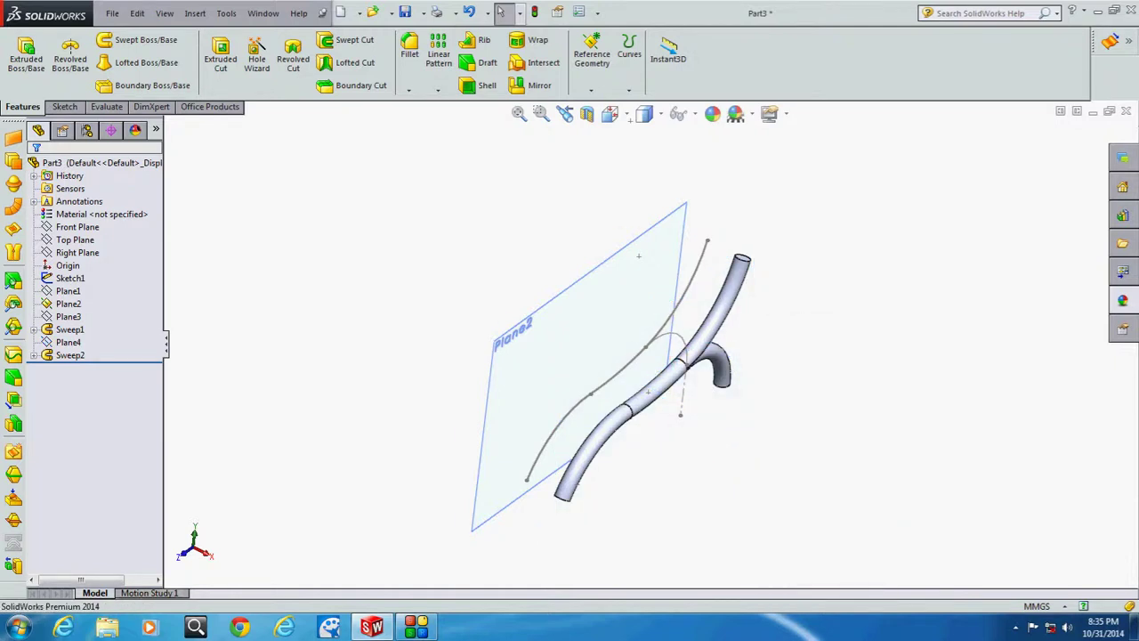
pyautogui.rightClick(703, 249)
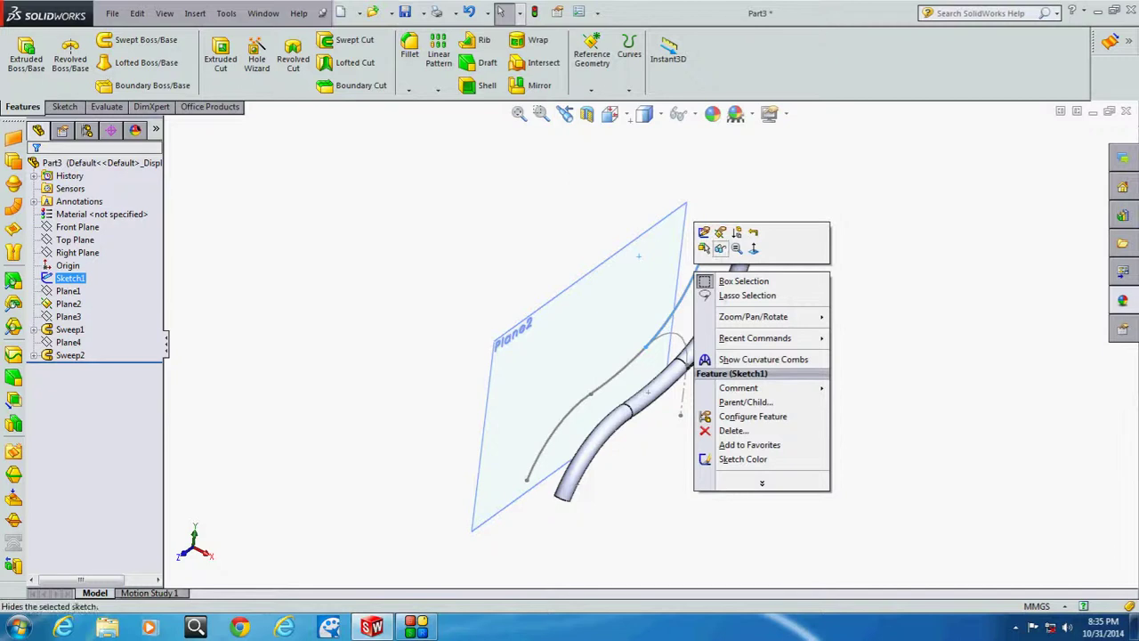
pyautogui.click(739, 254)
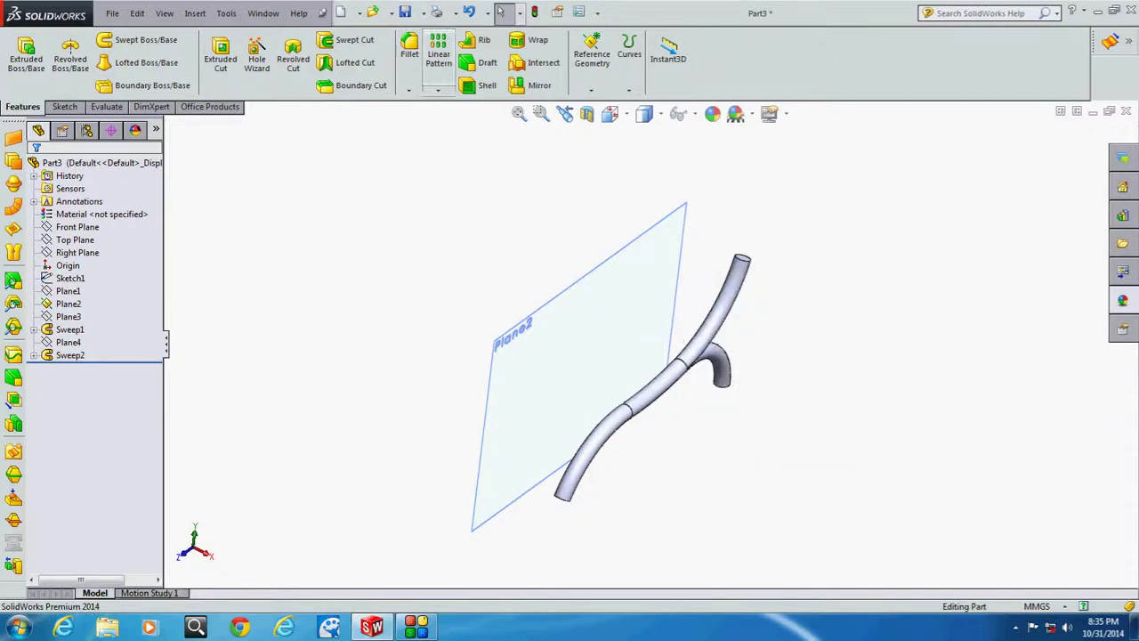
pyautogui.click(438, 90)
# Step: Mirror the Sweep2 tube body across Plane2 as a separate, unmerged solid body
pyautogui.click(459, 131)
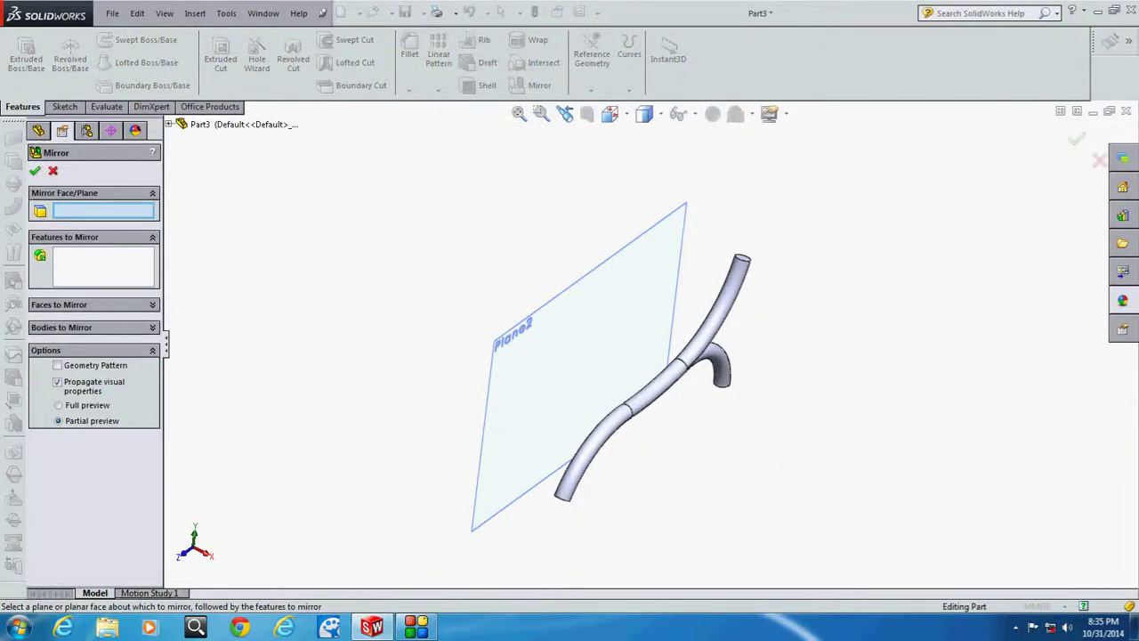
pyautogui.click(61, 327)
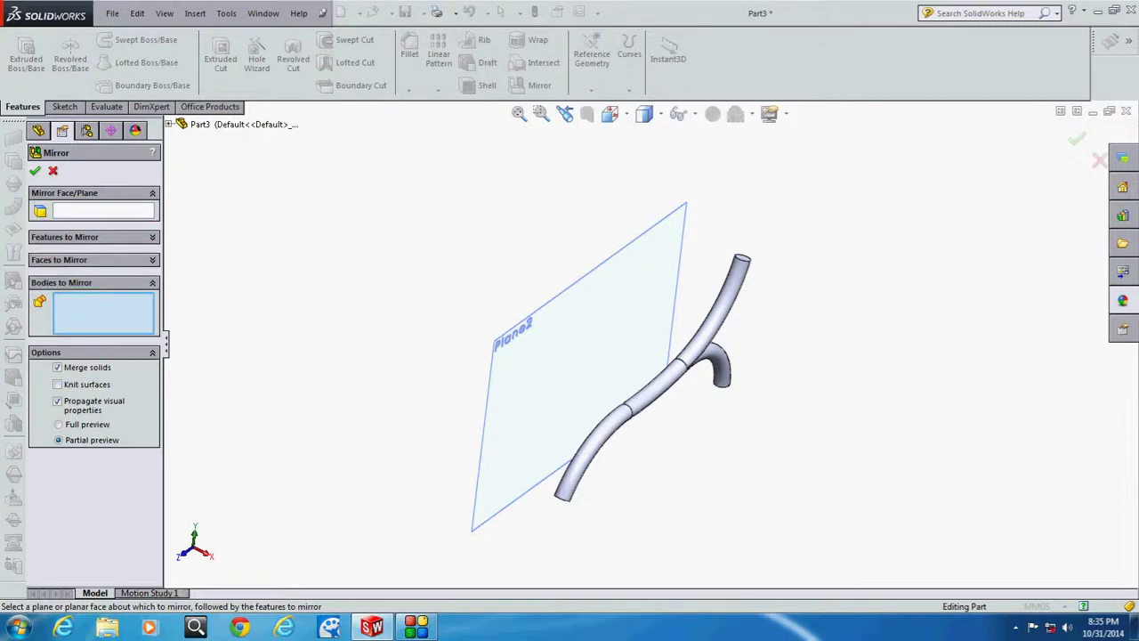
pyautogui.click(659, 382)
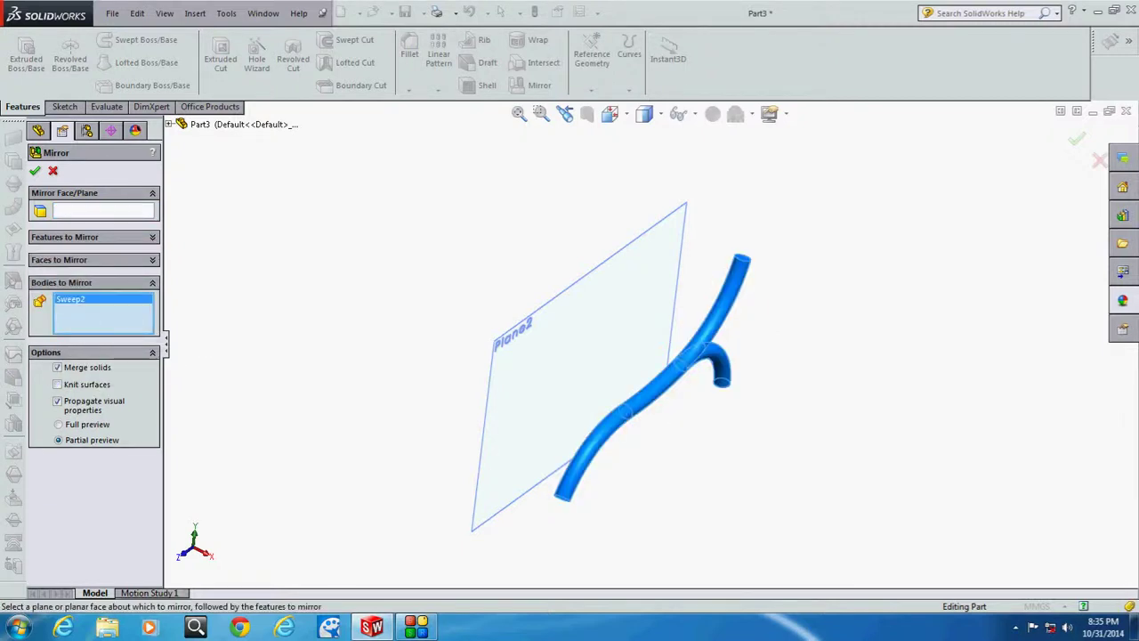
pyautogui.click(103, 210)
pyautogui.click(512, 334)
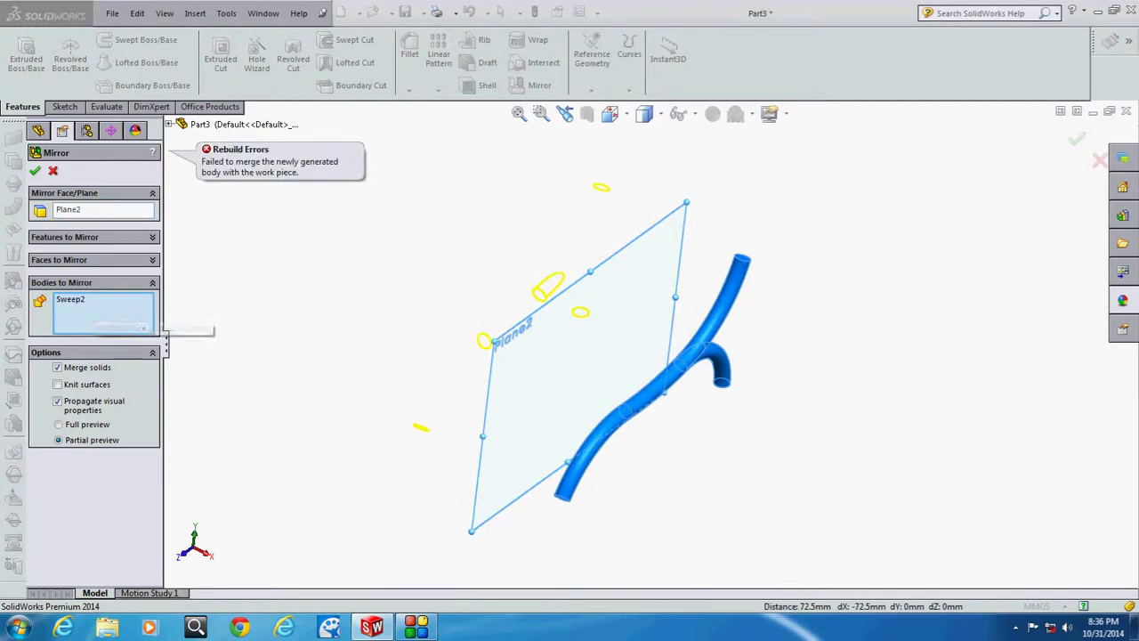
pyautogui.click(57, 366)
pyautogui.press('Return')
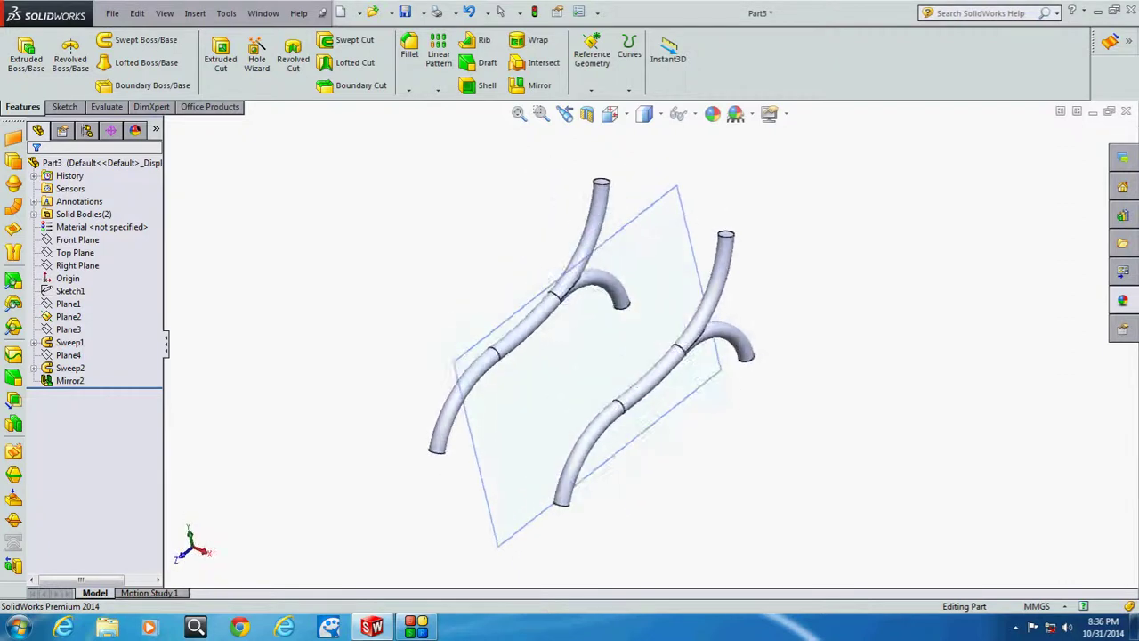
pyautogui.click(68, 303)
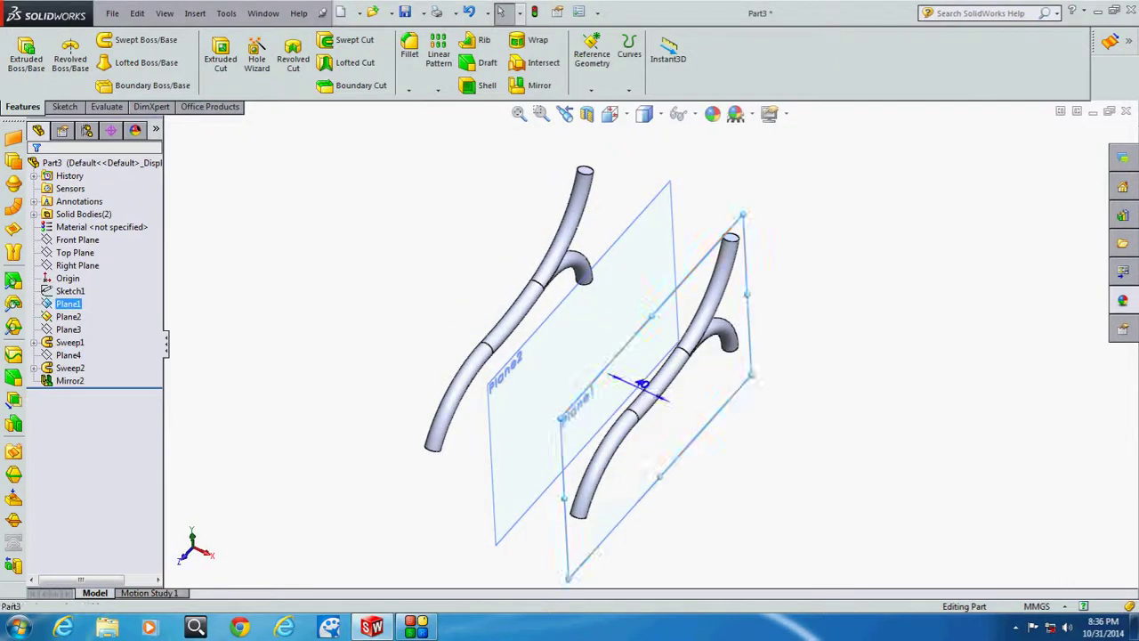
pyautogui.doubleClick(67, 303)
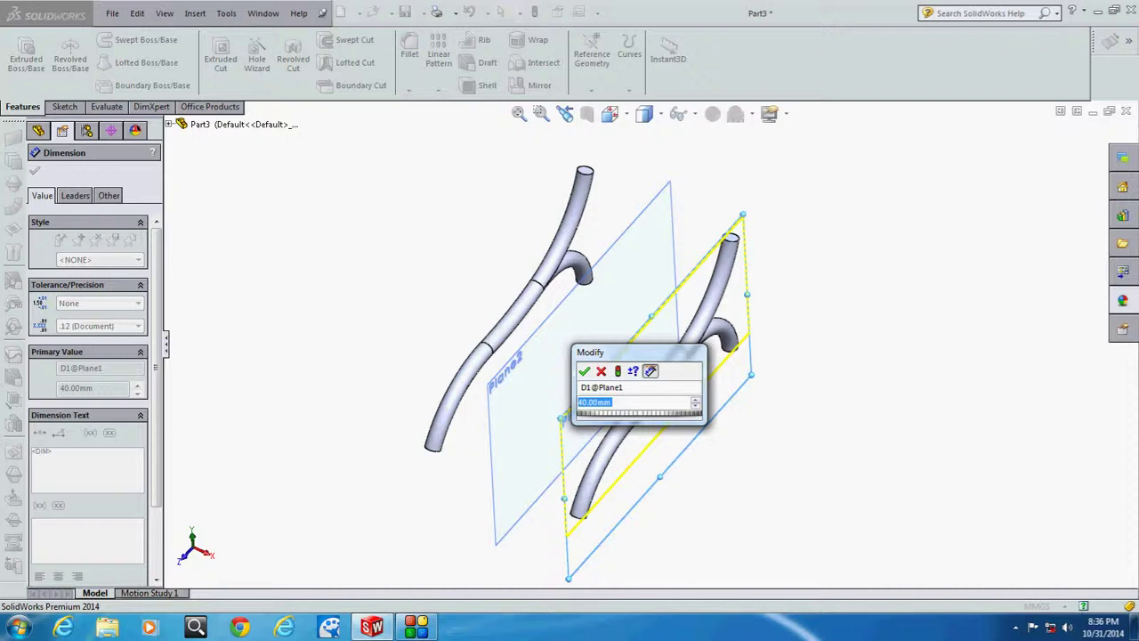
pyautogui.write('30')
pyautogui.press('Return')
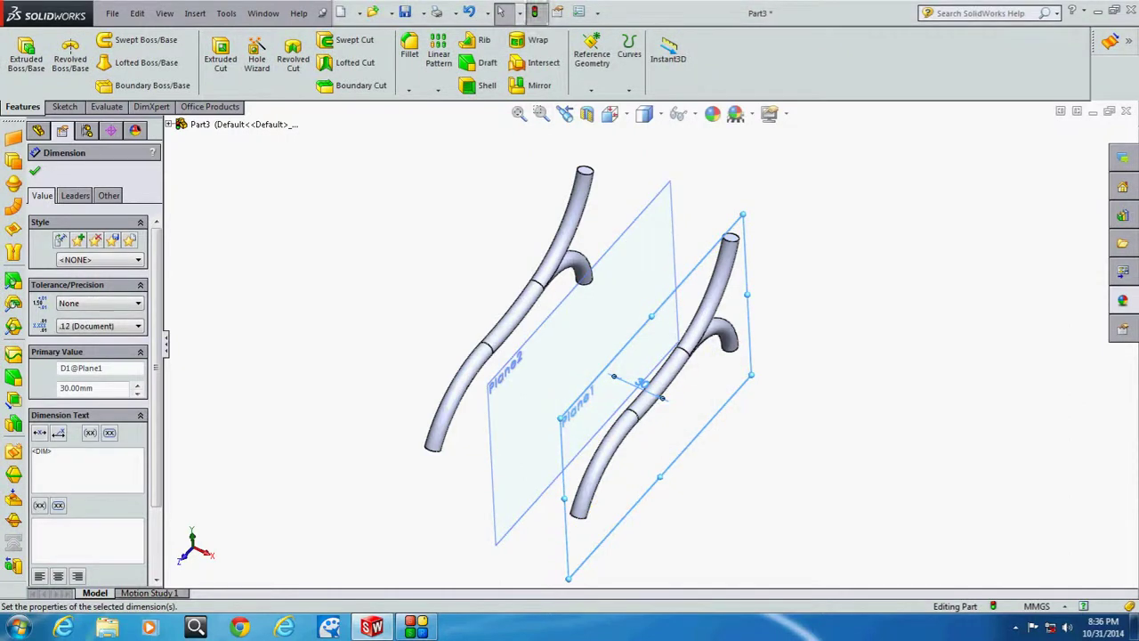
pyautogui.press('Return')
pyautogui.click(68, 329)
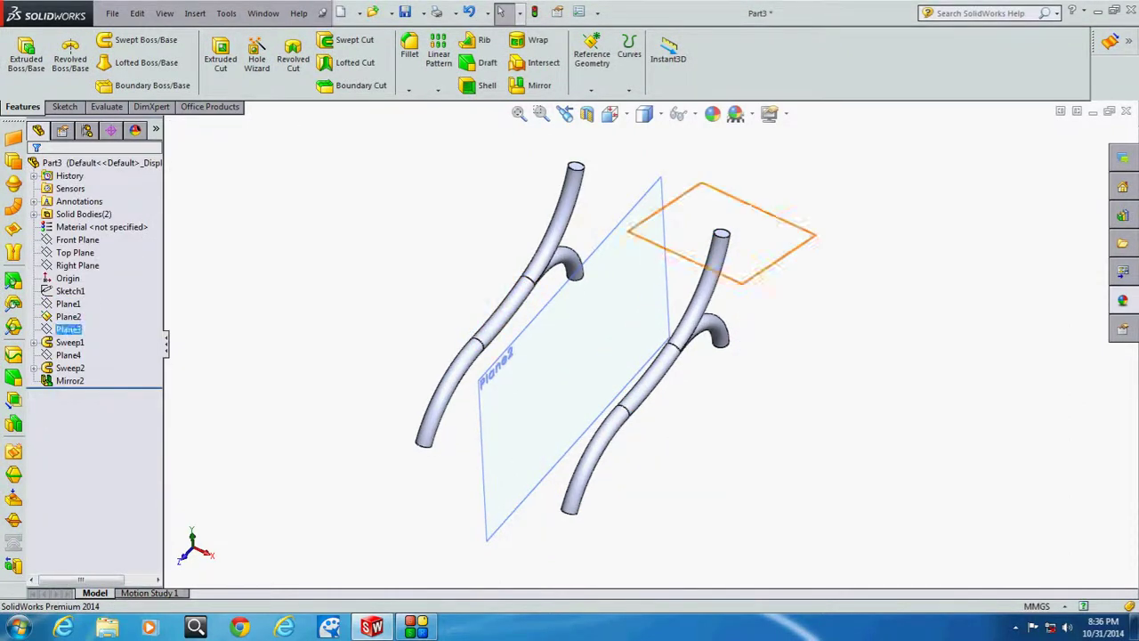
pyautogui.click(69, 317)
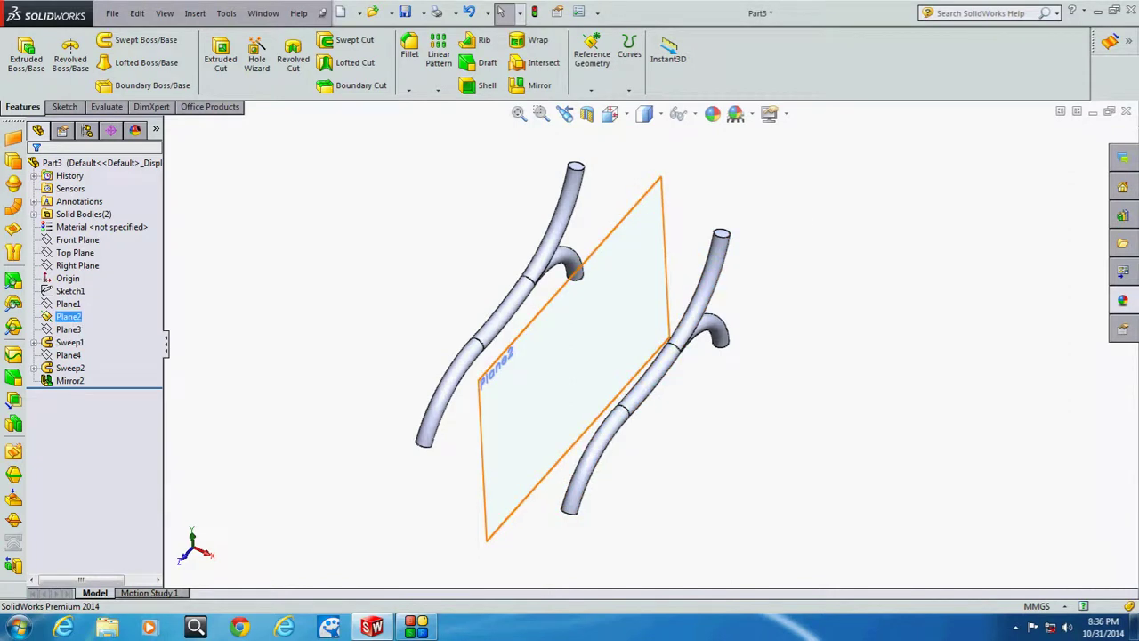
pyautogui.click(68, 329)
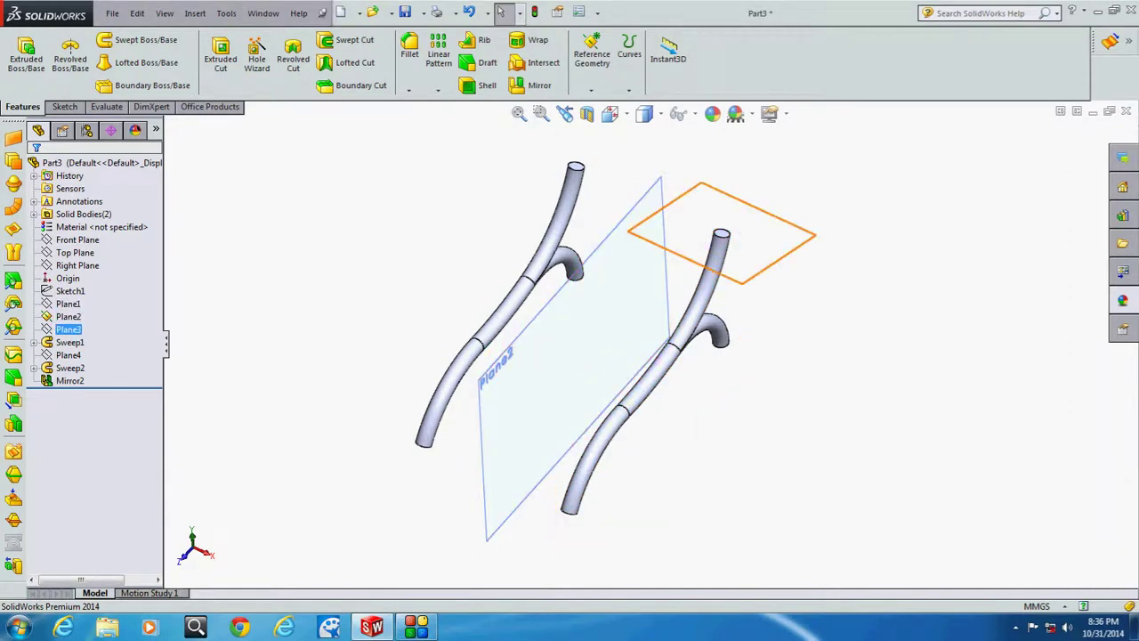
pyautogui.click(68, 317)
pyautogui.click(68, 329)
pyautogui.click(69, 342)
pyautogui.click(68, 329)
pyautogui.click(70, 342)
pyautogui.click(68, 304)
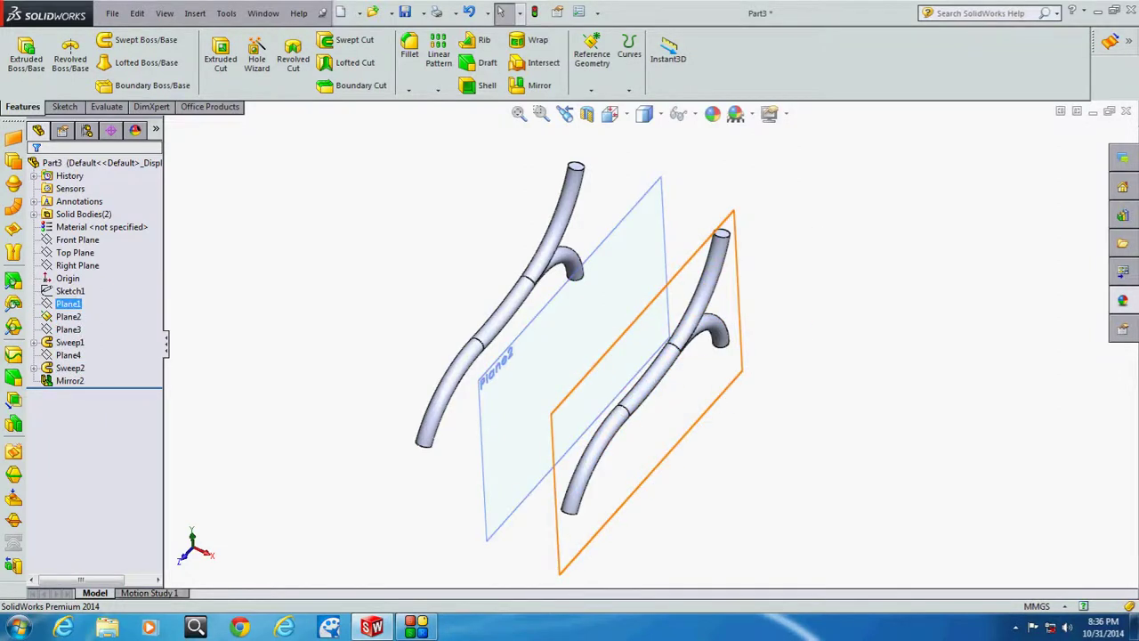
pyautogui.click(67, 316)
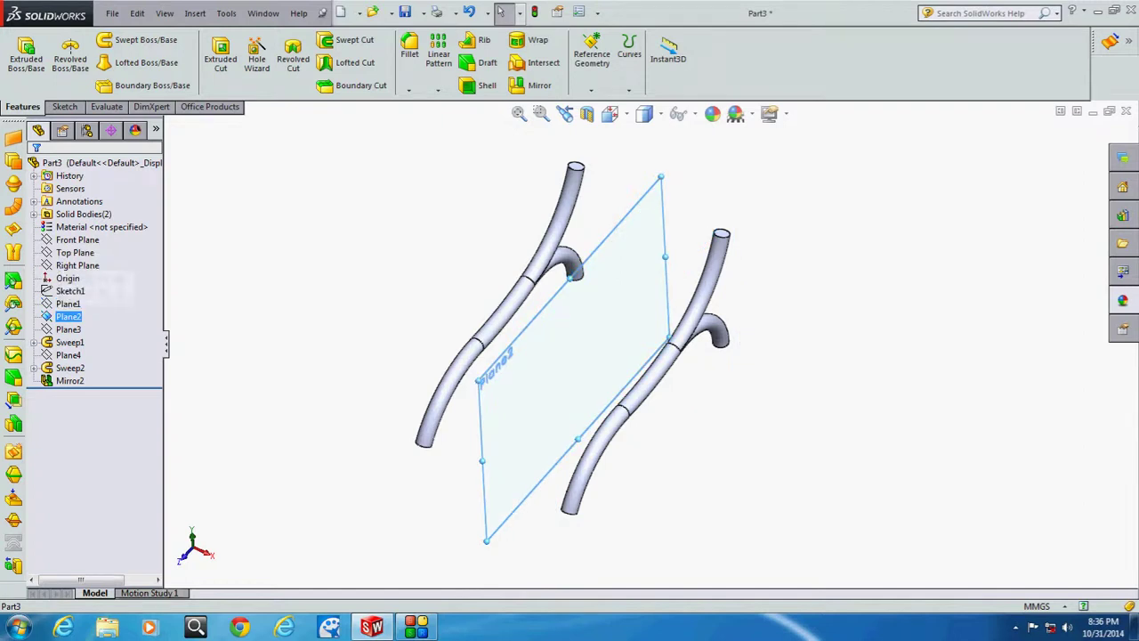
# Step: Edit Mirror2 so its mirror plane is the Right Plane
pyautogui.keyDown('ctrl'); pyautogui.click(69, 342); pyautogui.keyUp('ctrl')
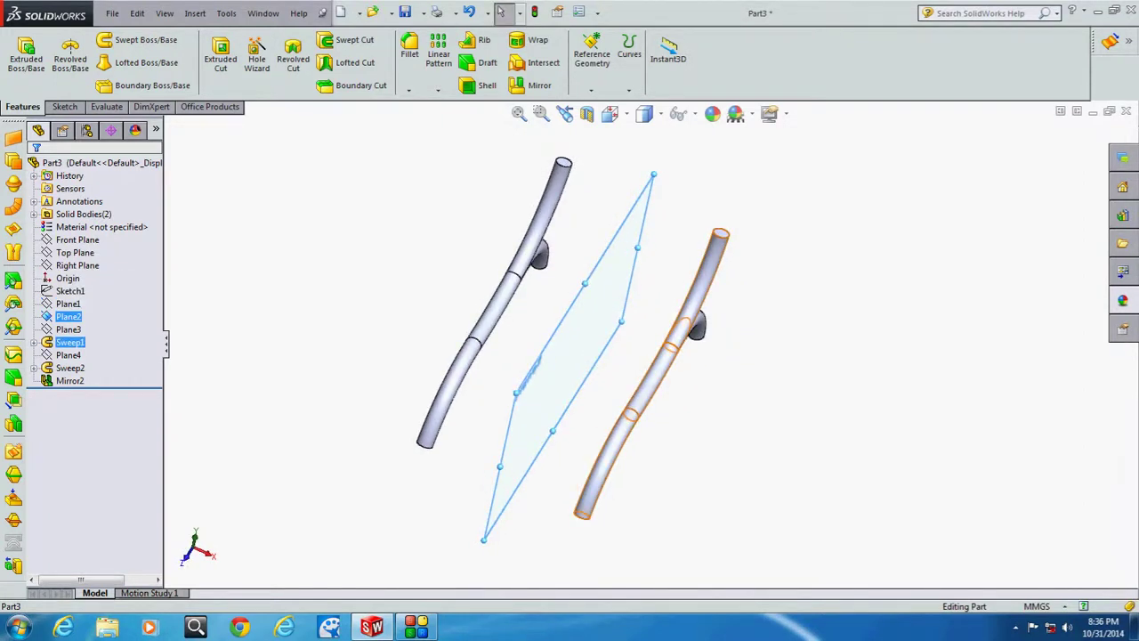
pyautogui.rightClick(69, 380)
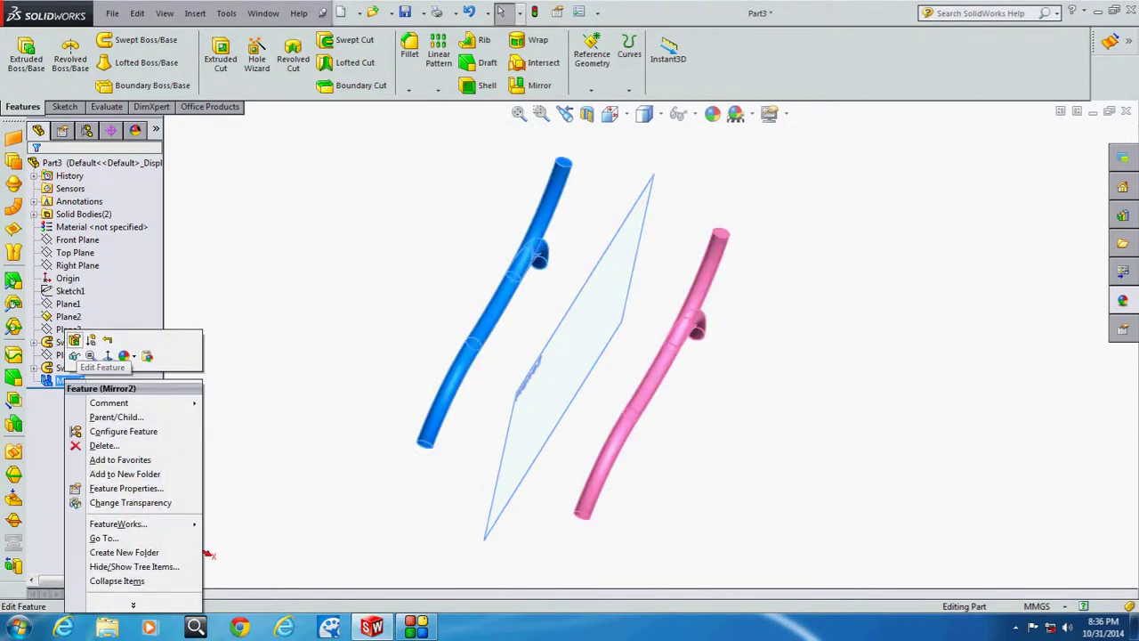
pyautogui.click(75, 341)
pyautogui.click(104, 210)
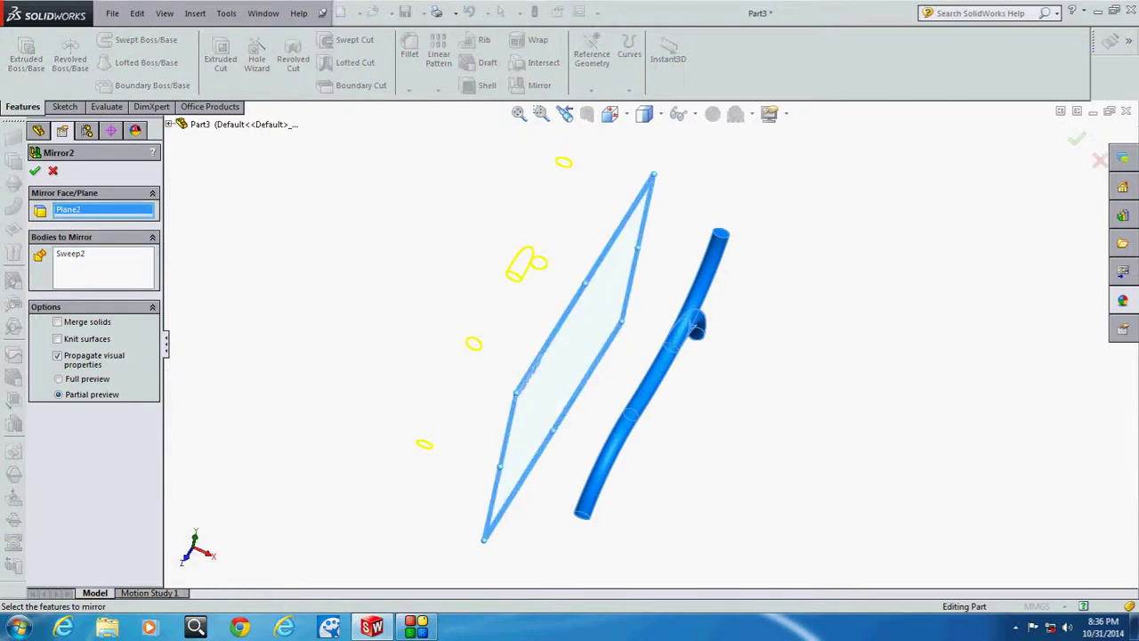
pyautogui.click(169, 124)
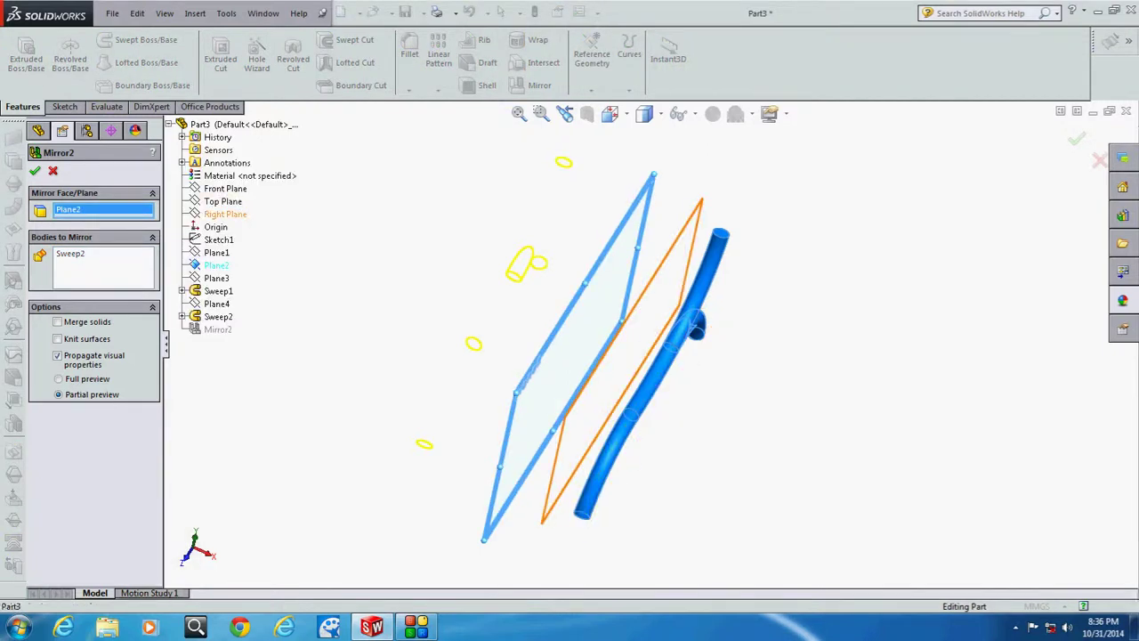
pyautogui.click(226, 214)
pyautogui.press('Return')
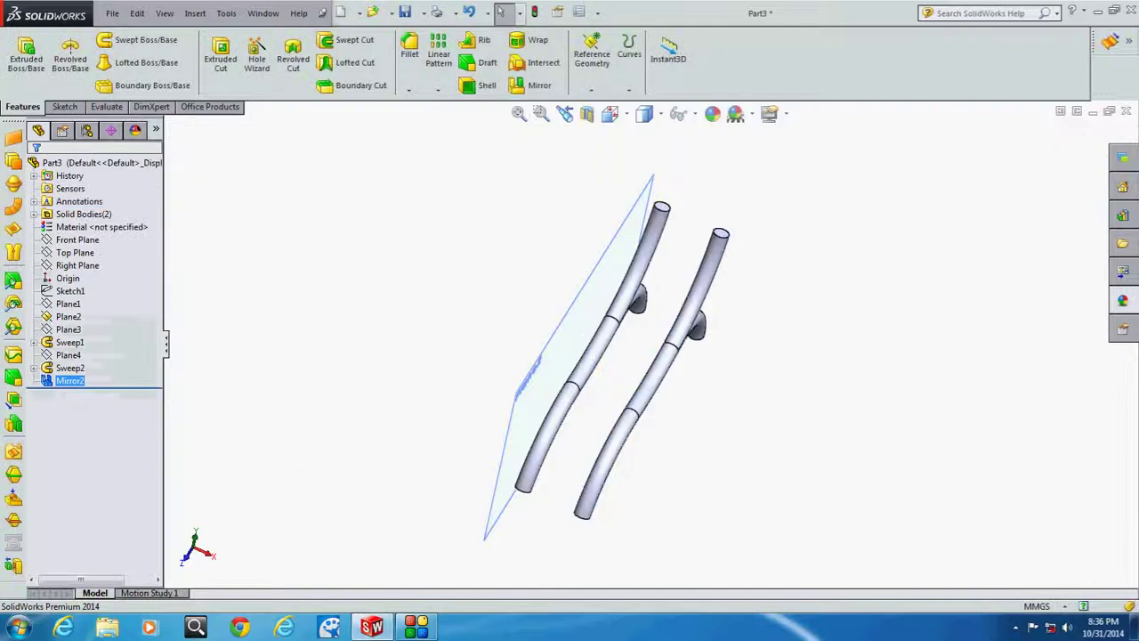
# Step: Turn the view edge-on and show Plane1's offset dimension
pyautogui.press('Left')
pyautogui.press('Left')
pyautogui.press('Left')
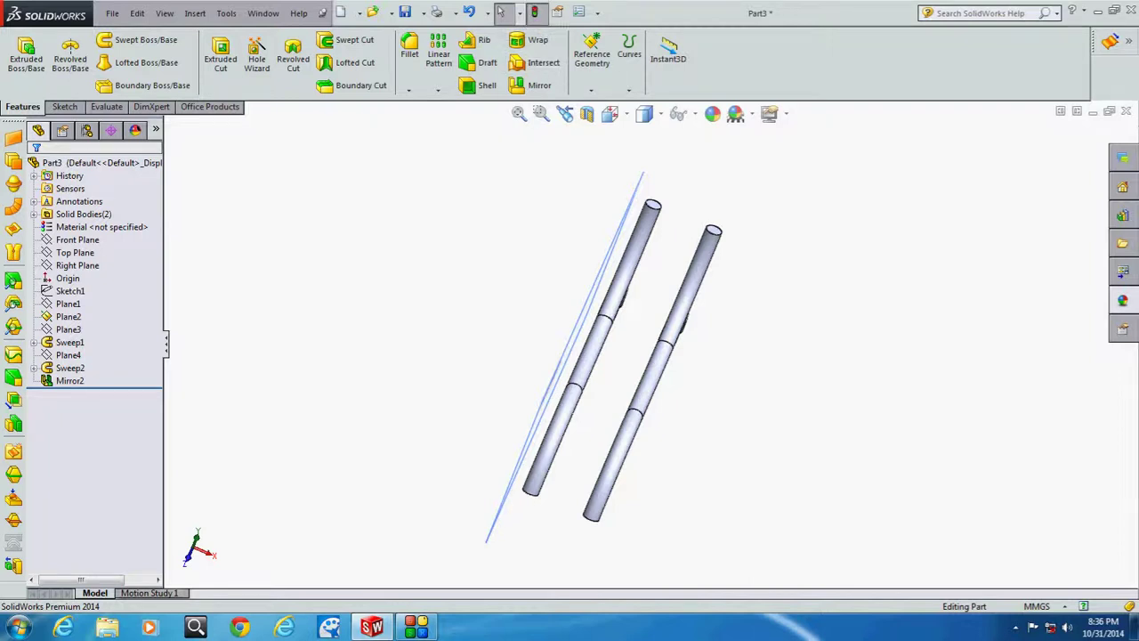
pyautogui.click(68, 303)
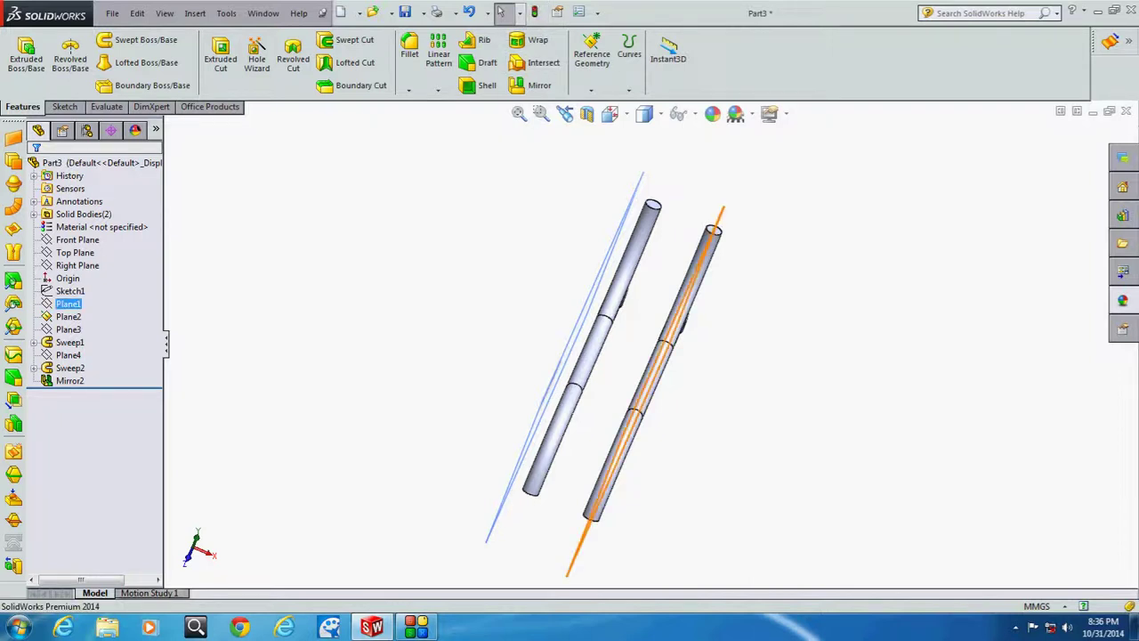
pyautogui.doubleClick(68, 304)
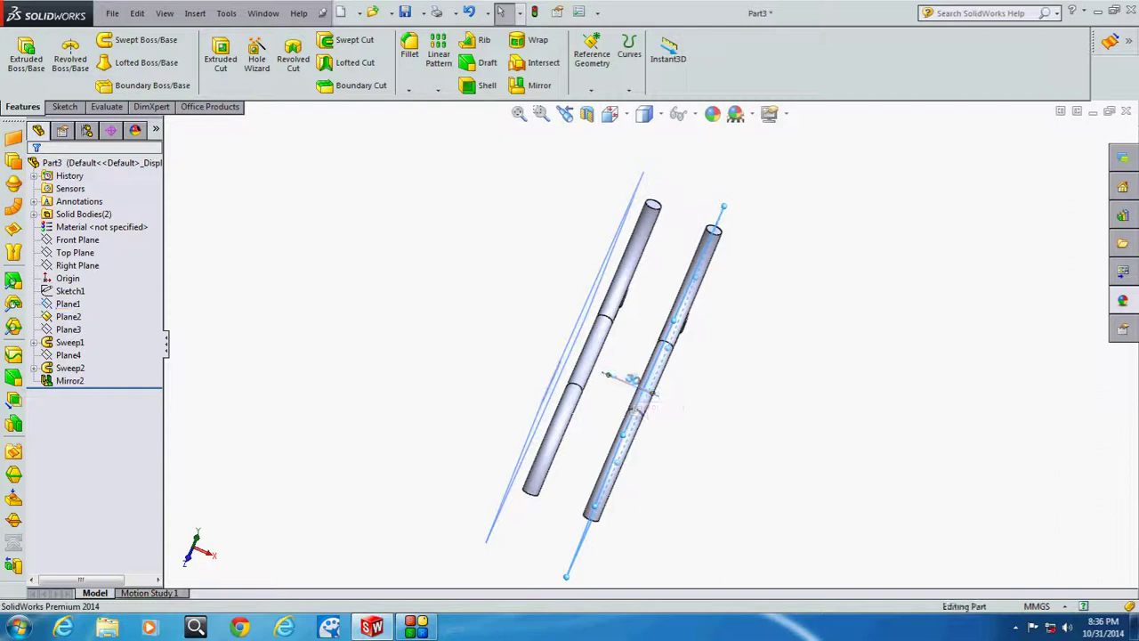
# Step: Change Plane1's offset from 30 to 40 mm, rebuild, and return to isometric view
pyautogui.doubleClick(632, 380)
pyautogui.write('40')
pyautogui.press('Return')
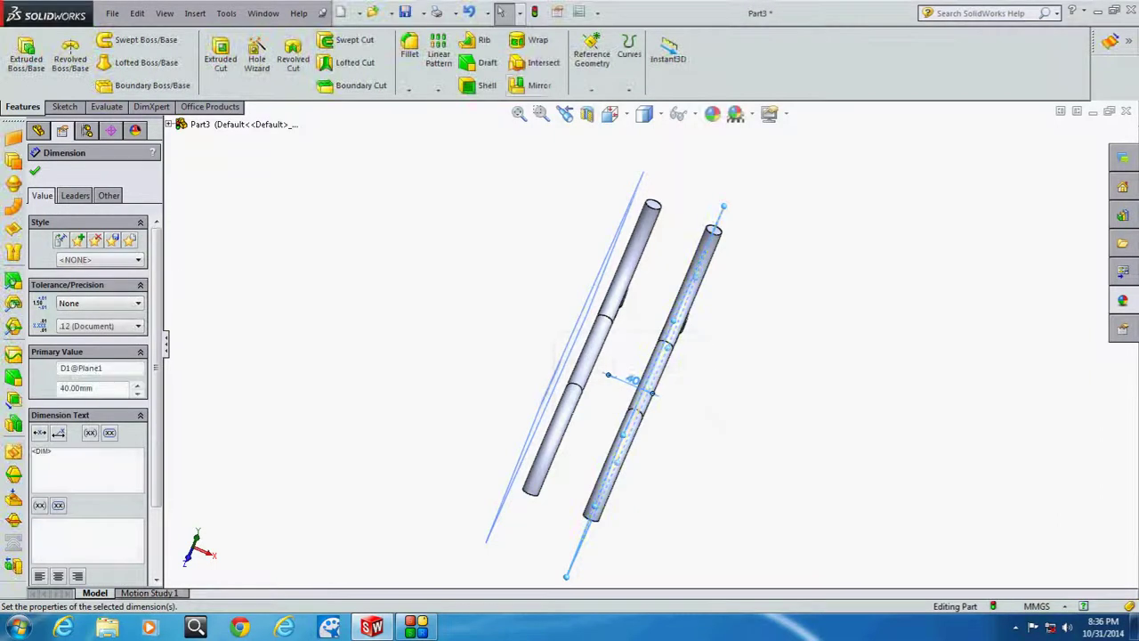
pyautogui.click(534, 11)
pyautogui.hotkey('ctrl', '7')
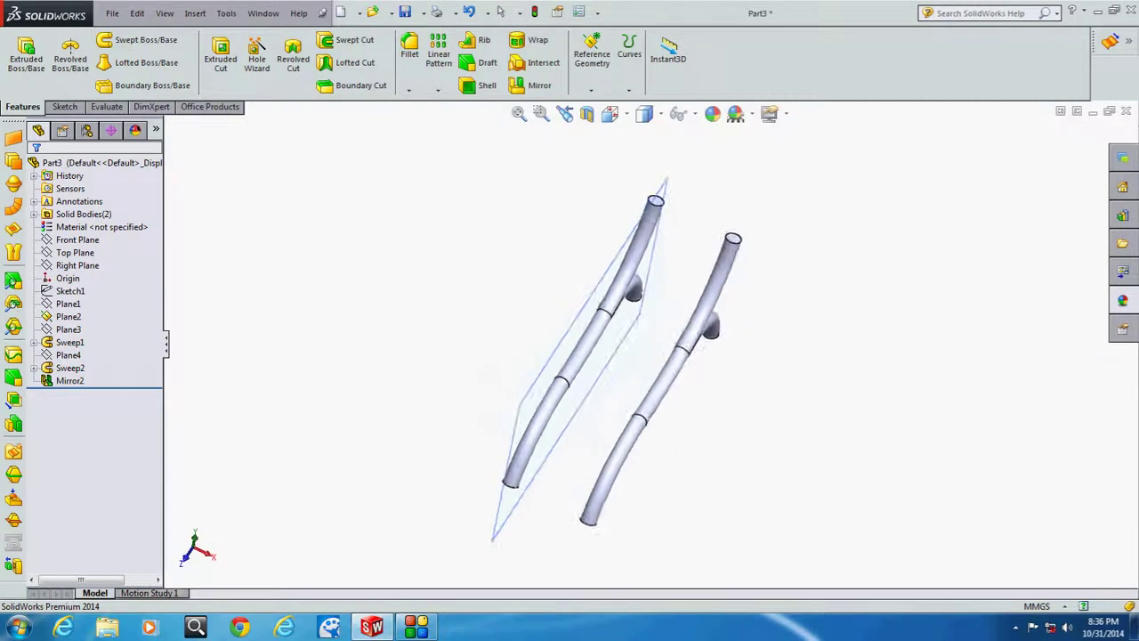
# Step: Increase Plane1's offset dimension to 50 mm and view isometrically
pyautogui.click(68, 303)
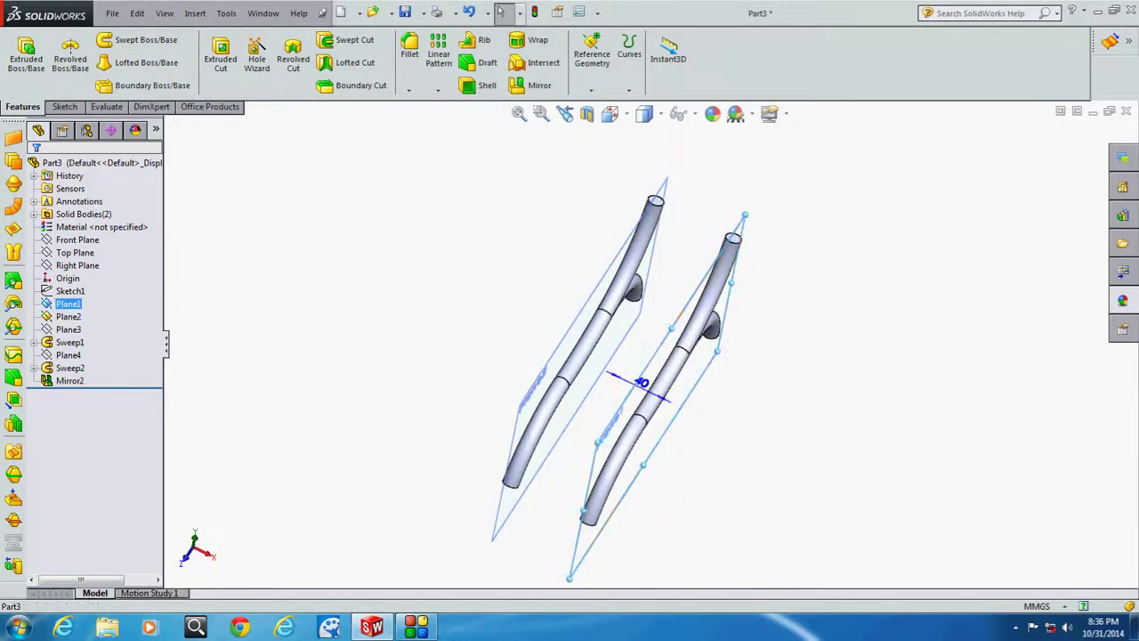
pyautogui.click(640, 382)
pyautogui.write('50')
pyautogui.press('Return')
pyautogui.press('Escape')
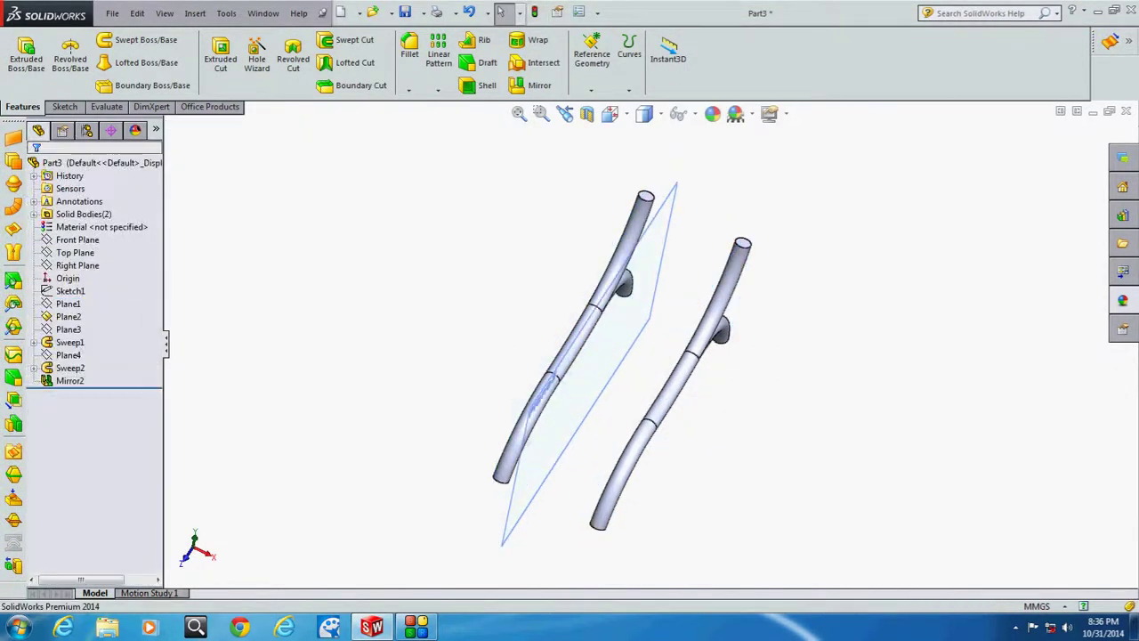
pyautogui.hotkey('ctrl', '7')
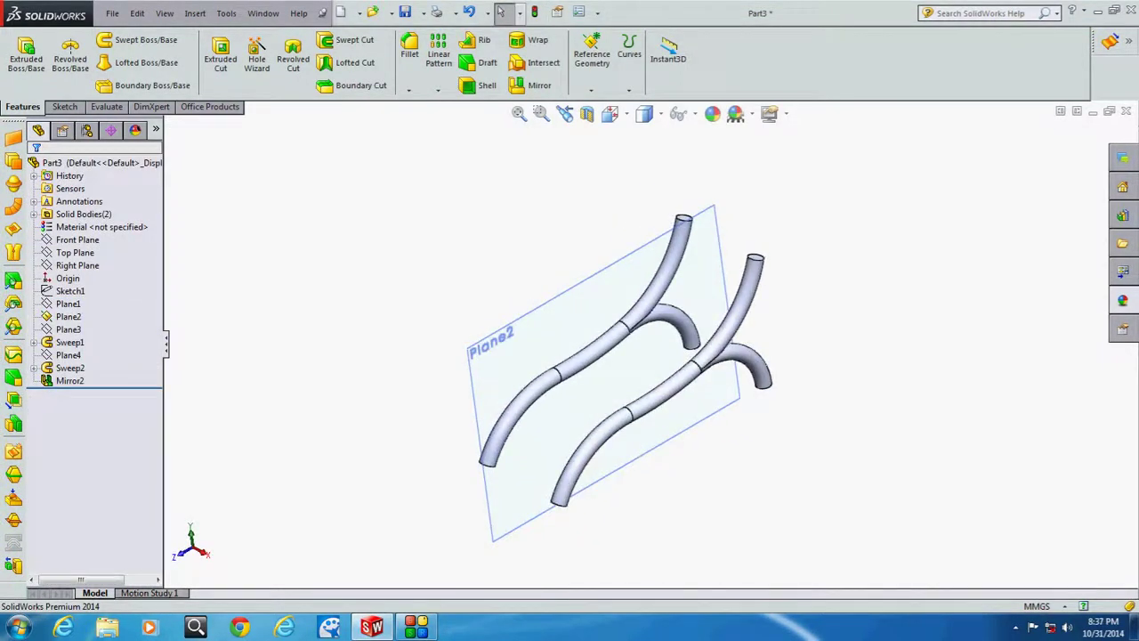
# Step: Discard the empty sketch started on Plane2
pyautogui.click(624, 256)
pyautogui.click(643, 233)
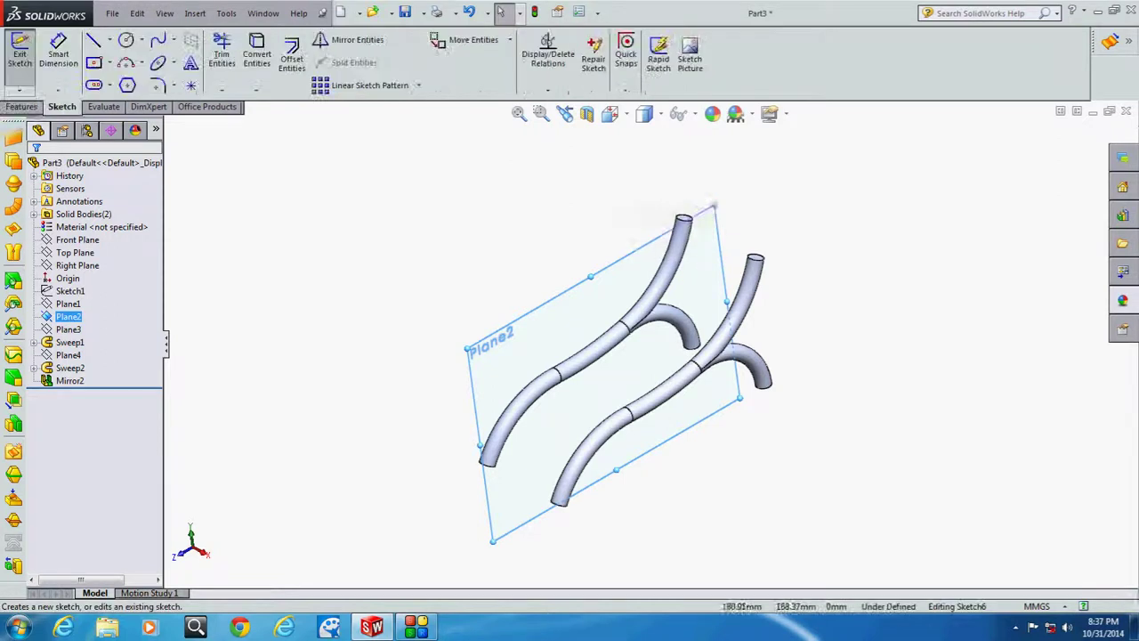
pyautogui.rightClick(579, 294)
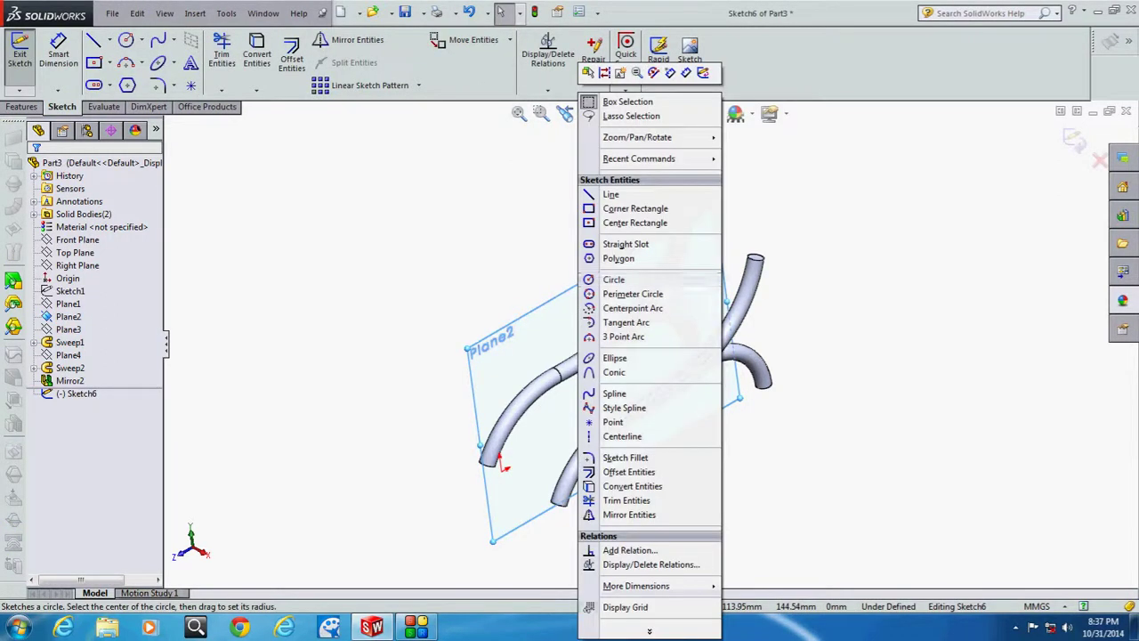
pyautogui.press('Escape')
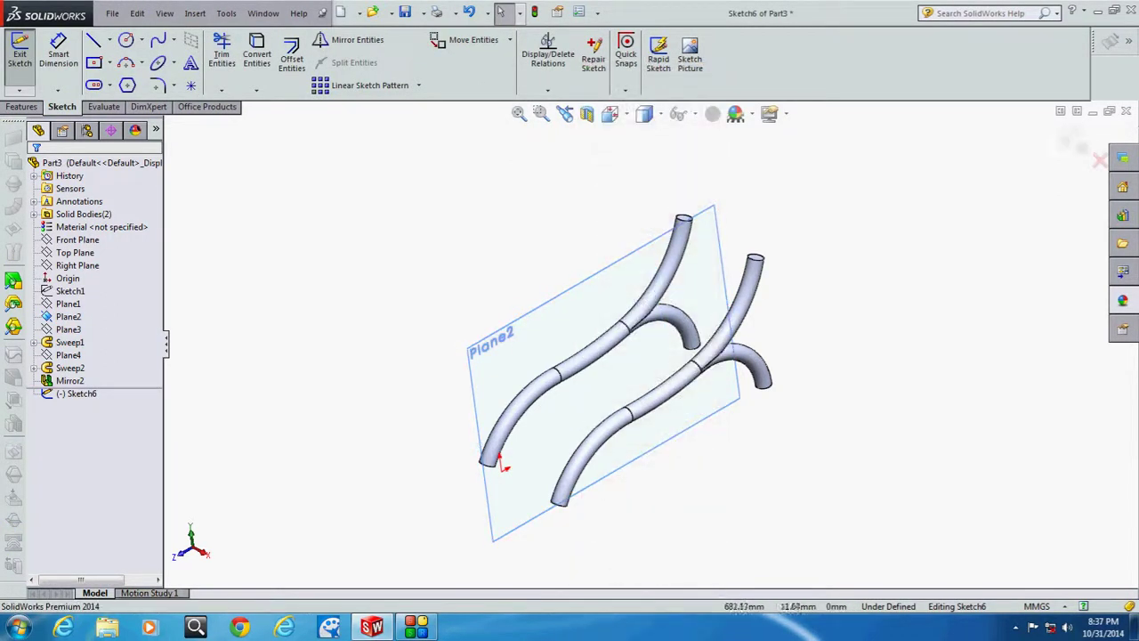
pyautogui.rightClick(616, 89)
pyautogui.click(629, 73)
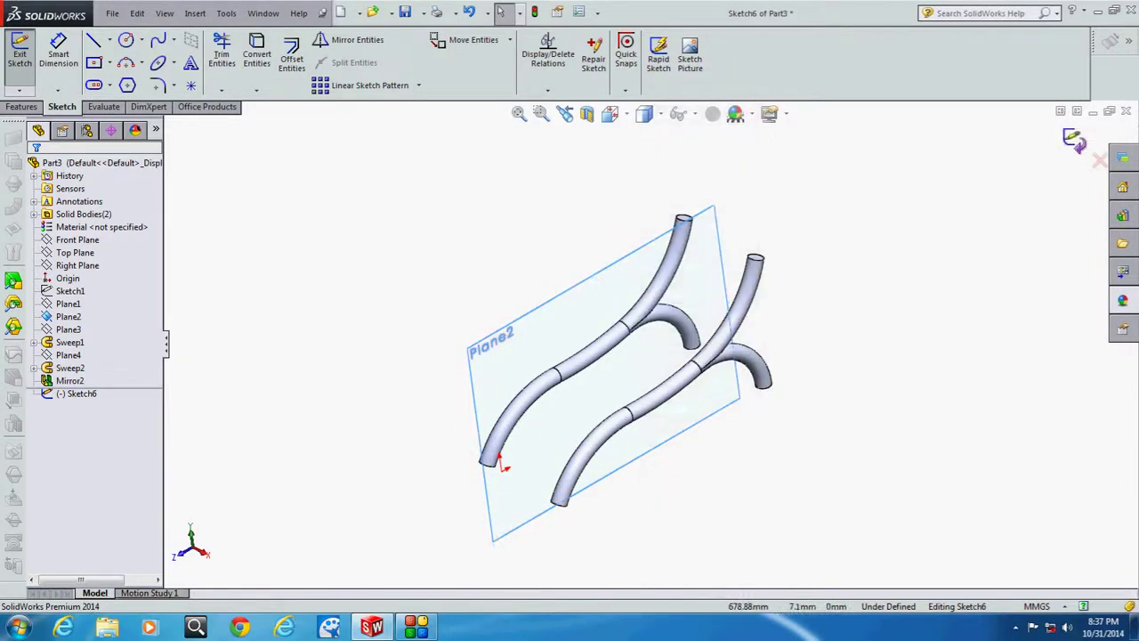
# Step: Hide Plane2, then preview the Front, Top and Right planes
pyautogui.rightClick(579, 279)
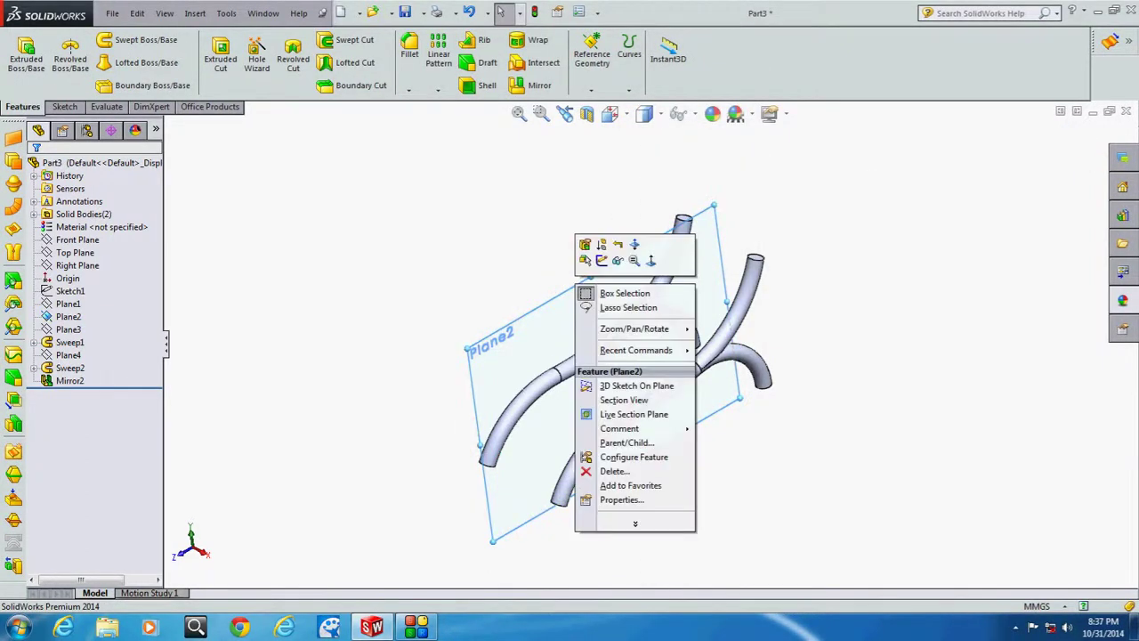
pyautogui.click(642, 258)
pyautogui.press('Left')
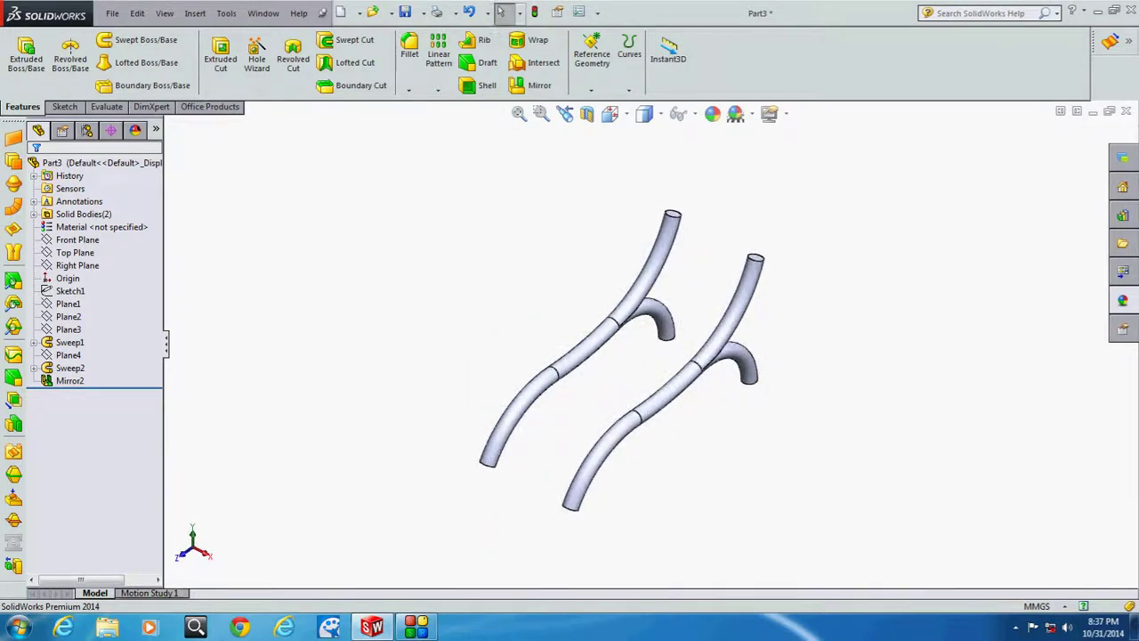
pyautogui.click(78, 240)
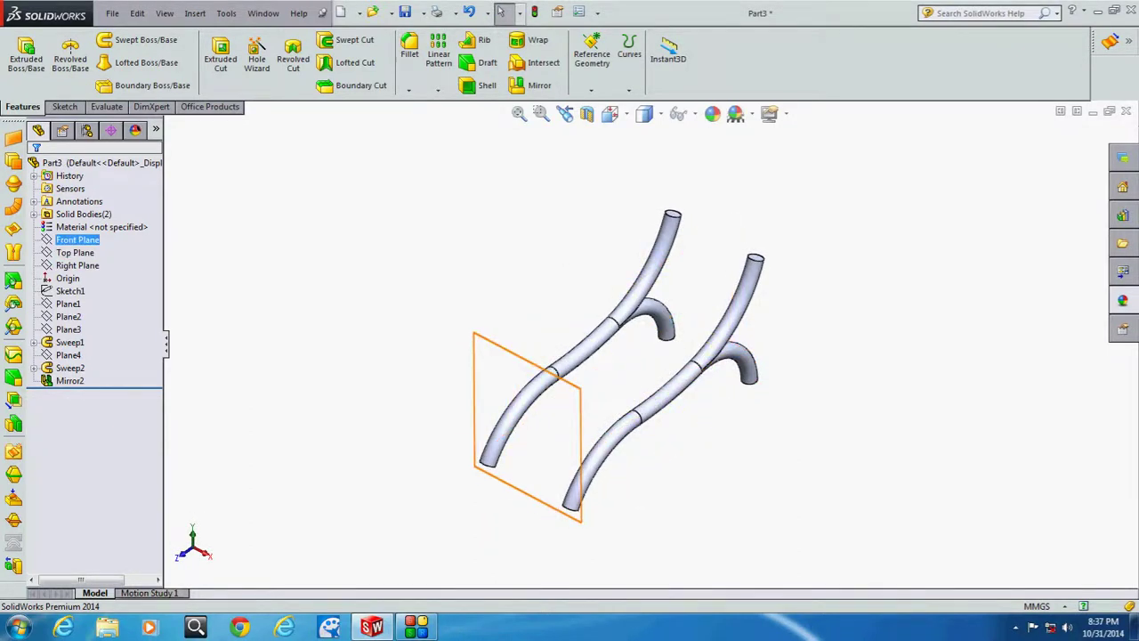
pyautogui.click(75, 253)
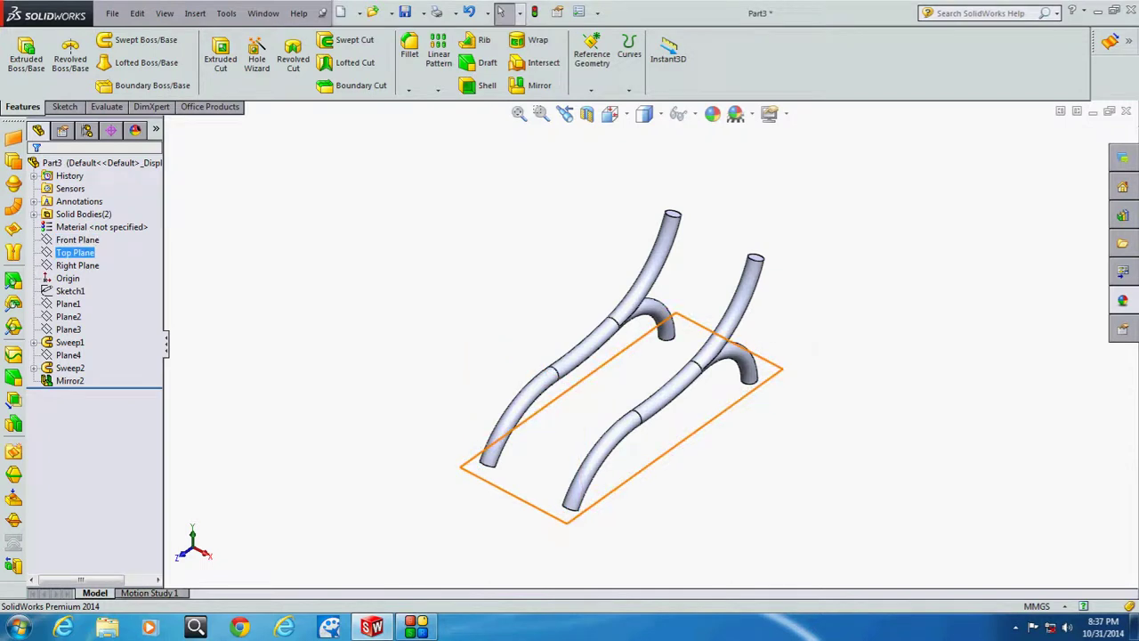
pyautogui.click(77, 266)
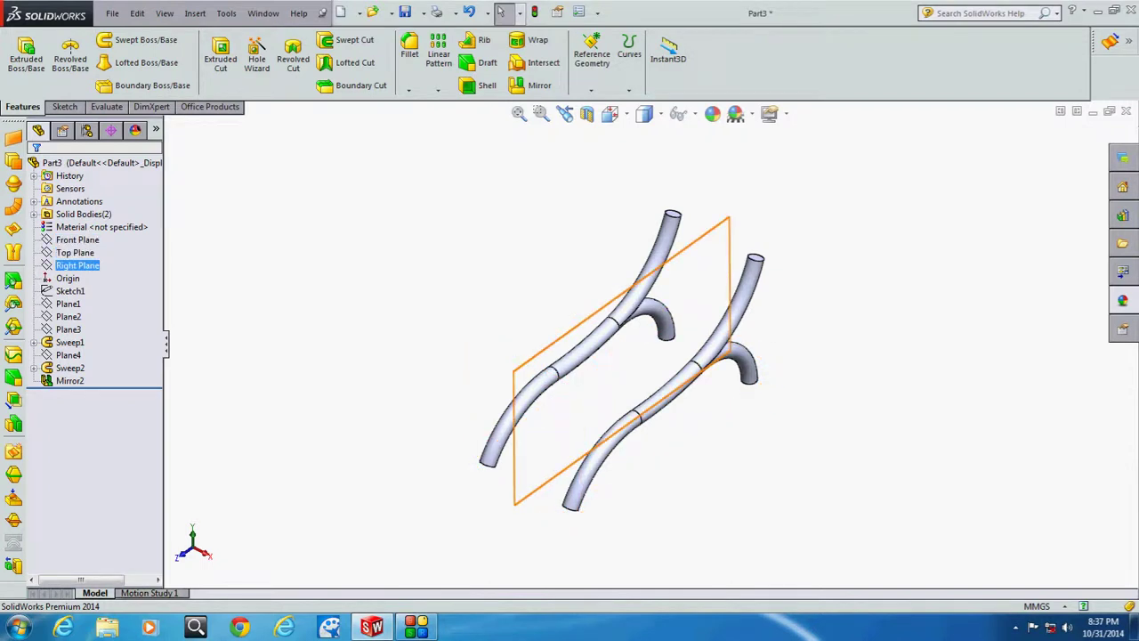
pyautogui.keyDown('ctrl'); pyautogui.click(75, 252); pyautogui.keyUp('ctrl')
# Step: Start a sketch on the Right Plane and draw a circle on the tube's lower bend
pyautogui.click(107, 242)
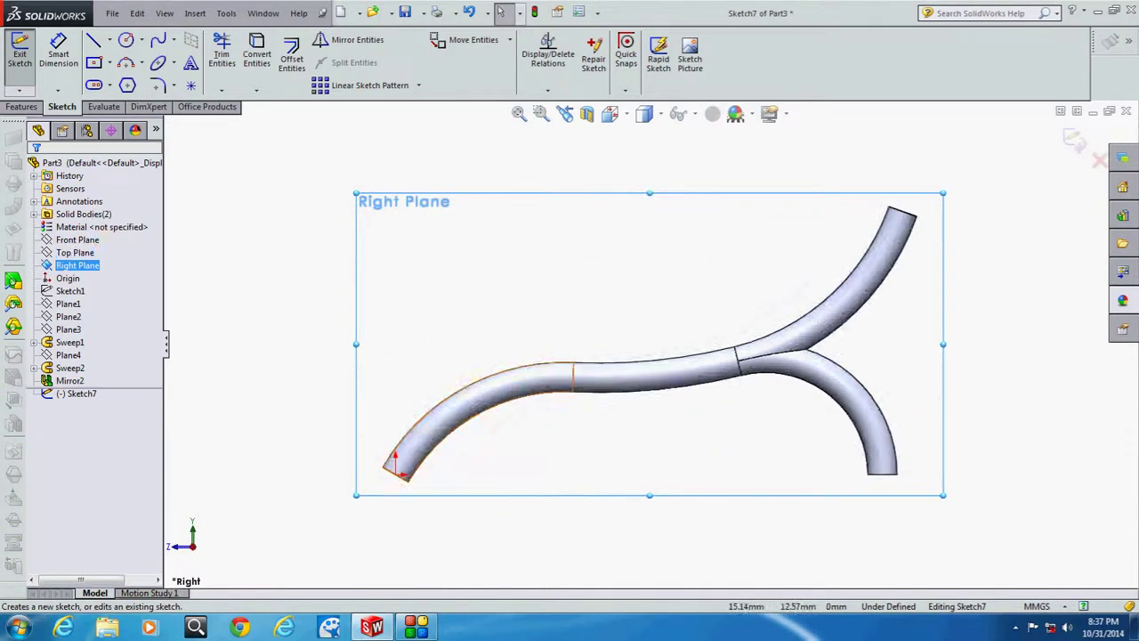
pyautogui.click(125, 39)
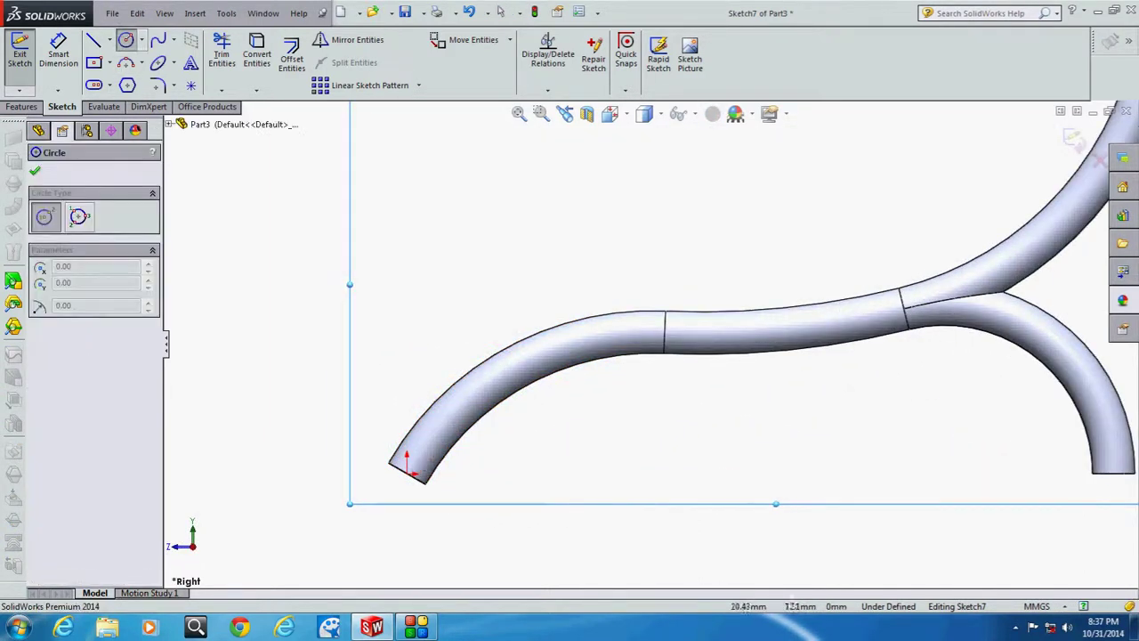
pyautogui.click(445, 416)
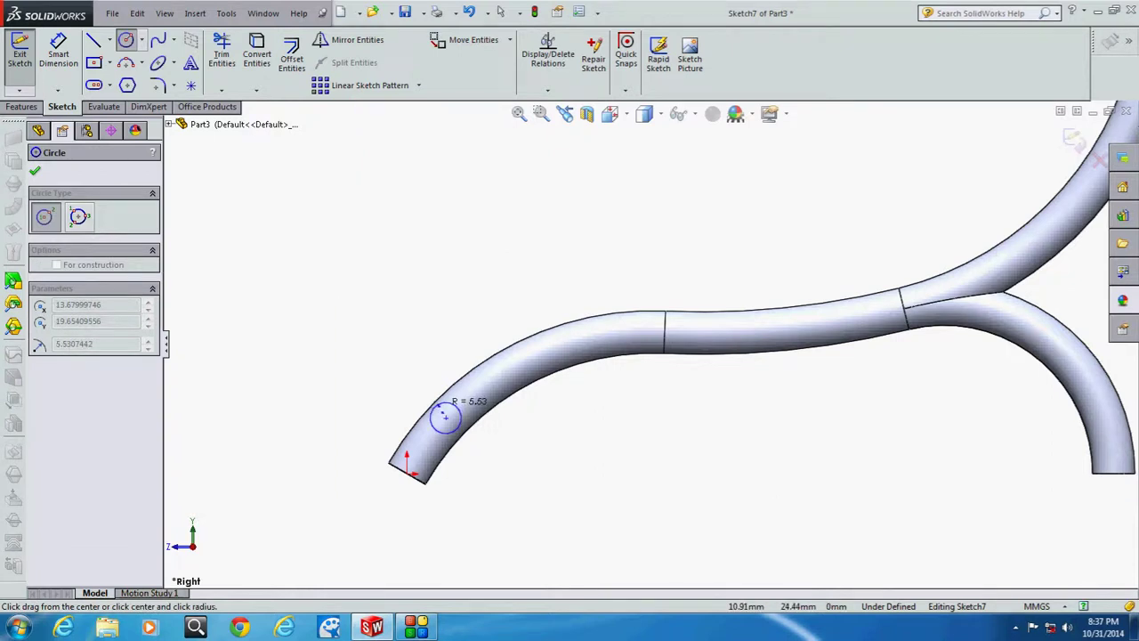
pyautogui.click(456, 407)
pyautogui.press('Escape')
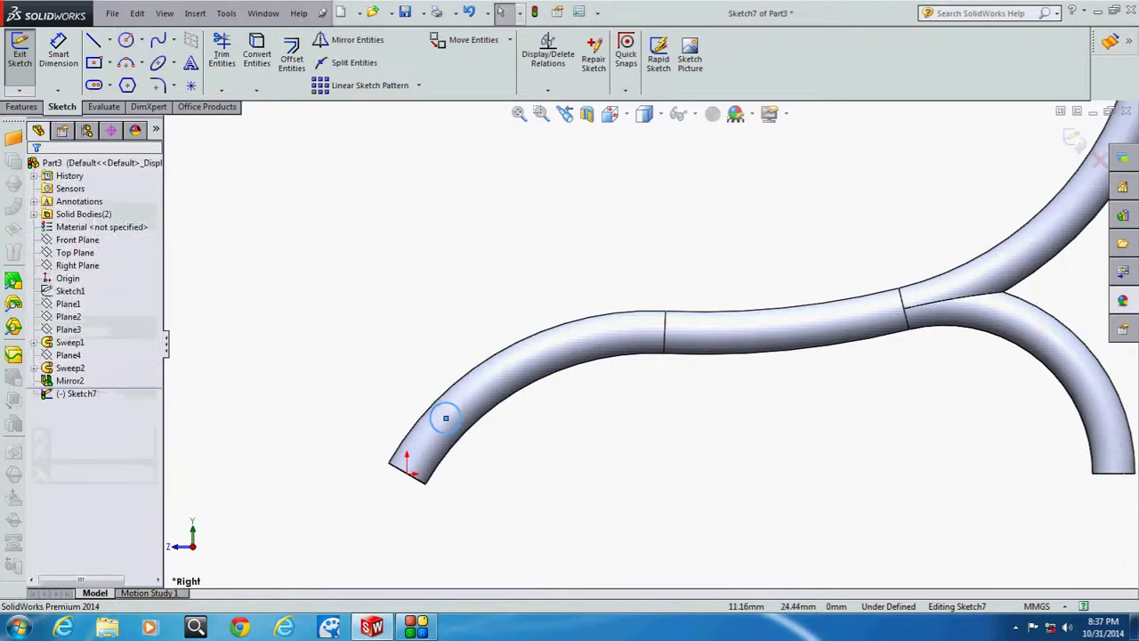
# Step: Make the left circle tangent to the tube's upper and lower edges
pyautogui.scroll(-2, 392, 427)
pyautogui.keyDown('ctrl'); pyautogui.click(470, 409); pyautogui.keyUp('ctrl')
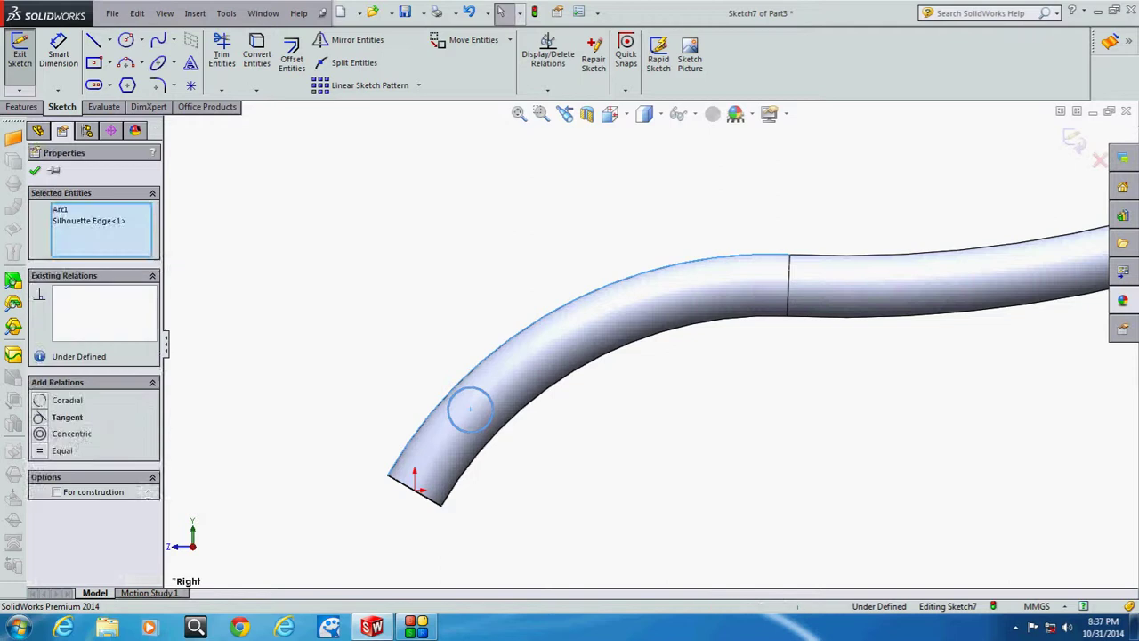
pyautogui.click(67, 416)
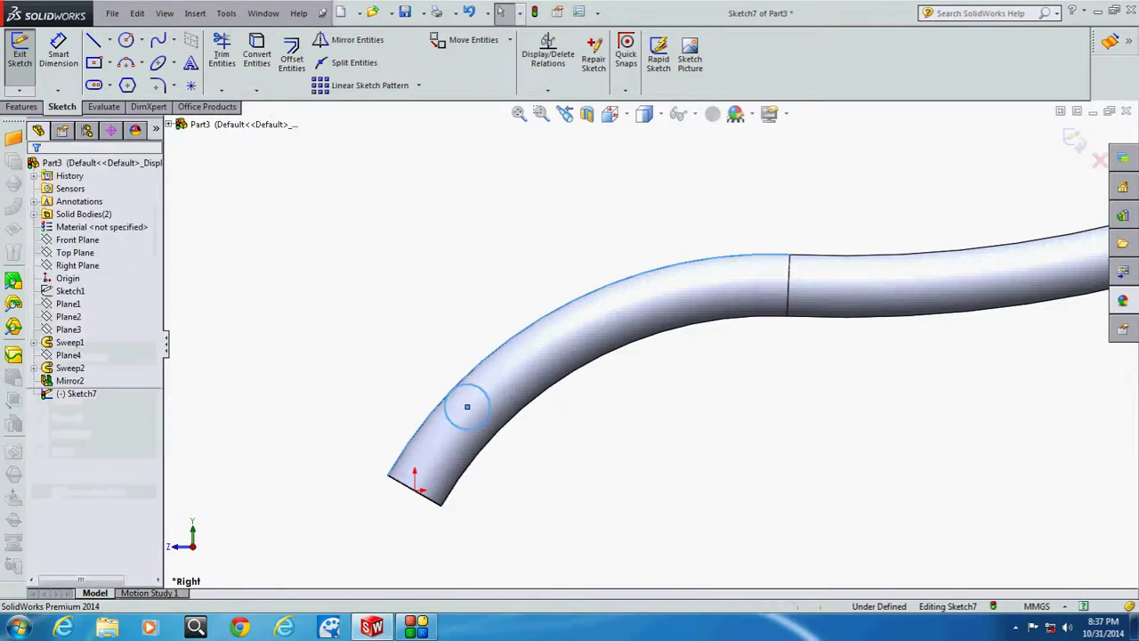
pyautogui.click(449, 398)
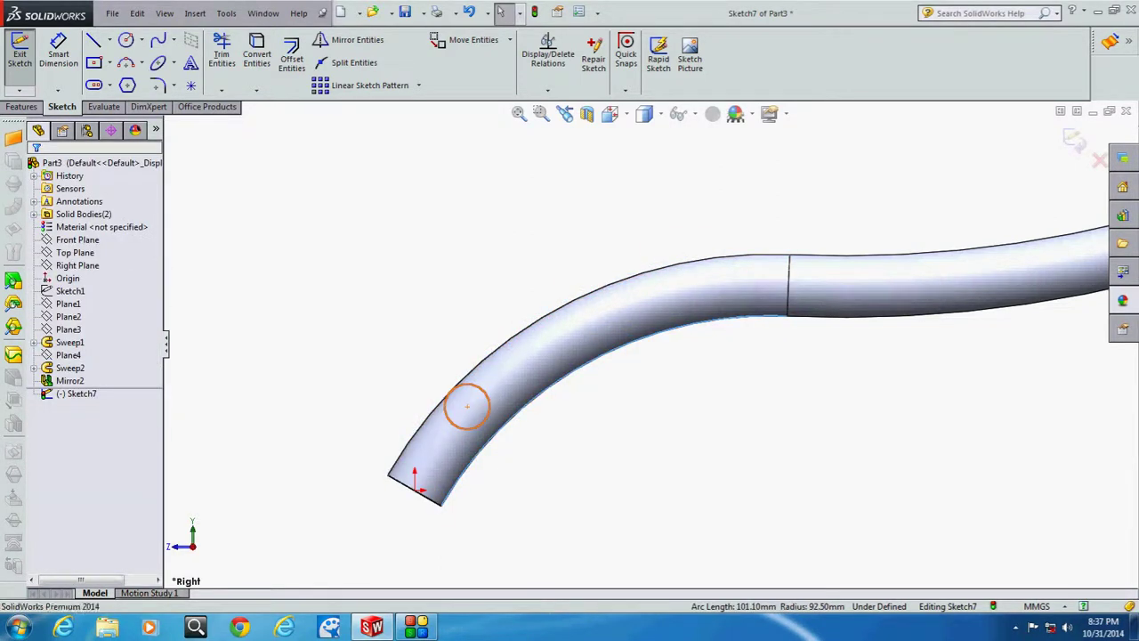
pyautogui.keyDown('ctrl'); pyautogui.click(448, 398); pyautogui.keyUp('ctrl')
pyautogui.click(67, 417)
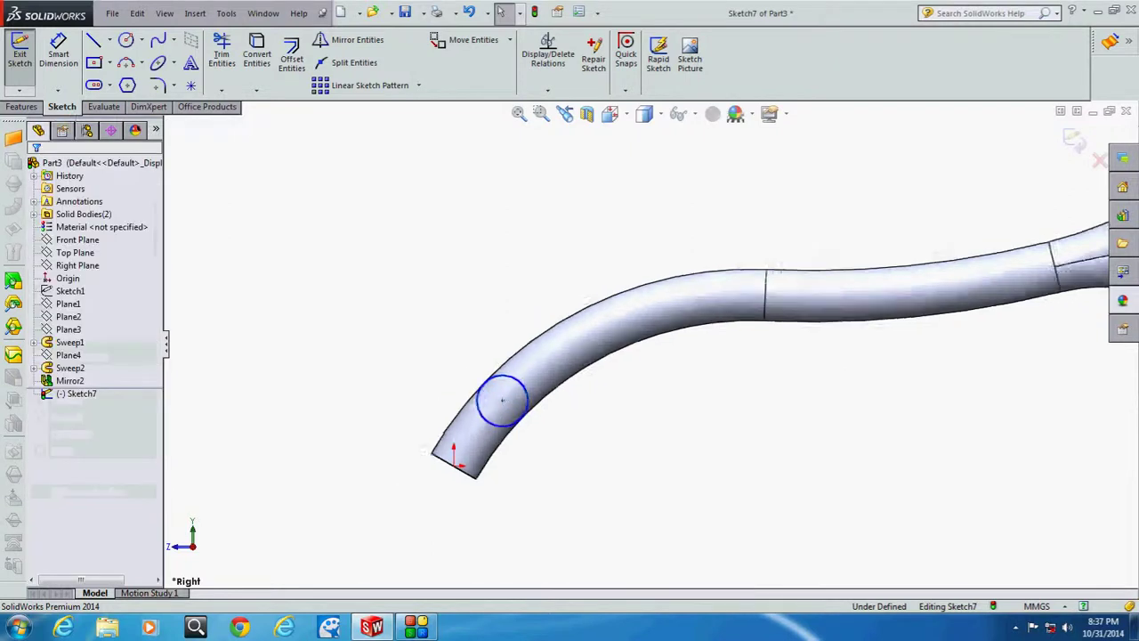
pyautogui.press('z')
pyautogui.press('z')
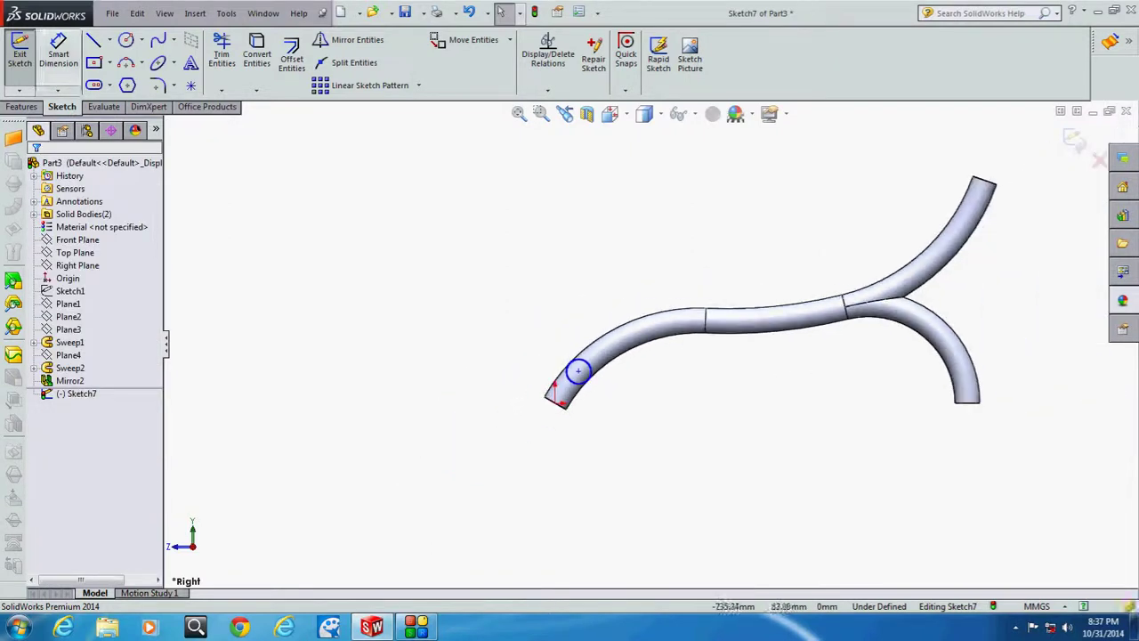
# Step: Draw a circle across the tube's middle and make it equal to the left circle
pyautogui.click(125, 39)
pyautogui.scroll(-3, 753, 305)
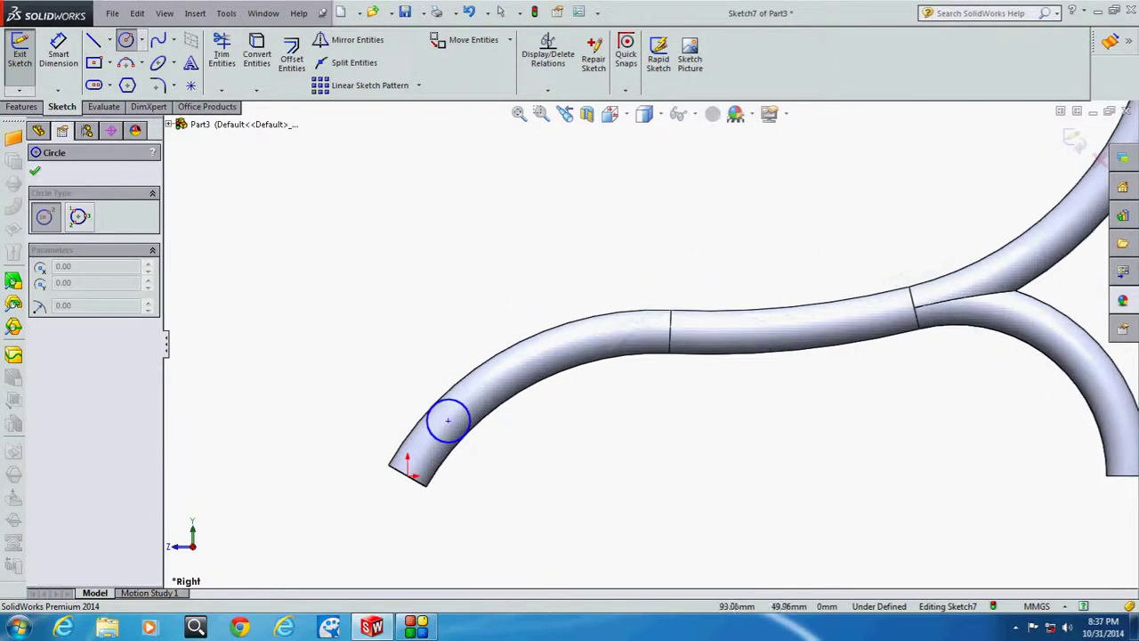
pyautogui.moveTo(670, 331); pyautogui.dragTo(690, 331)
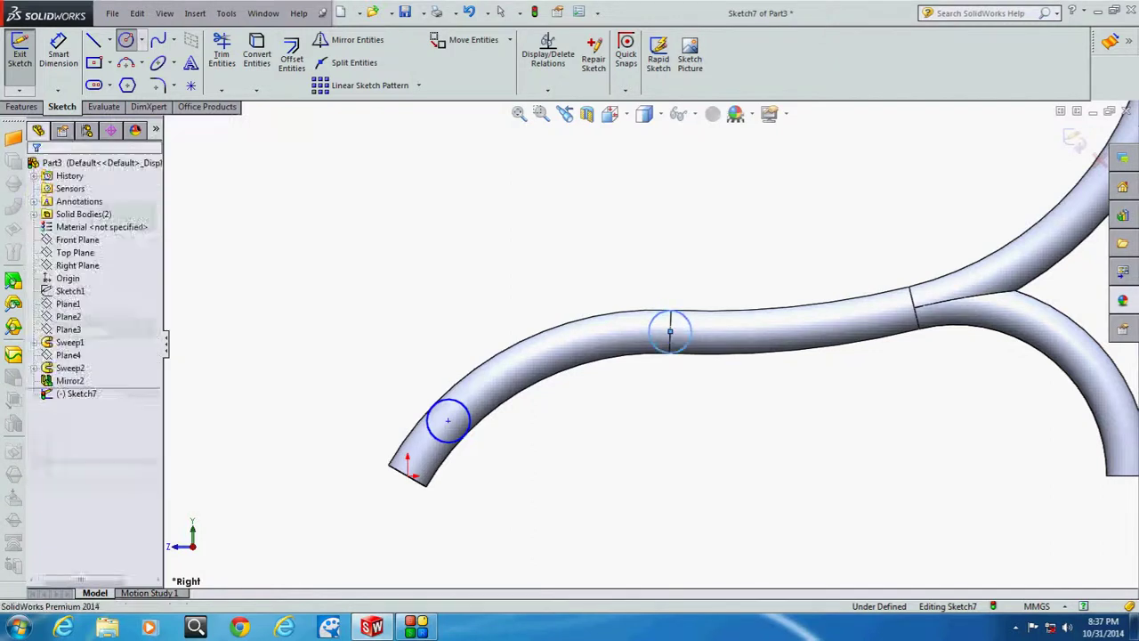
pyautogui.click(502, 11)
pyautogui.click(690, 331)
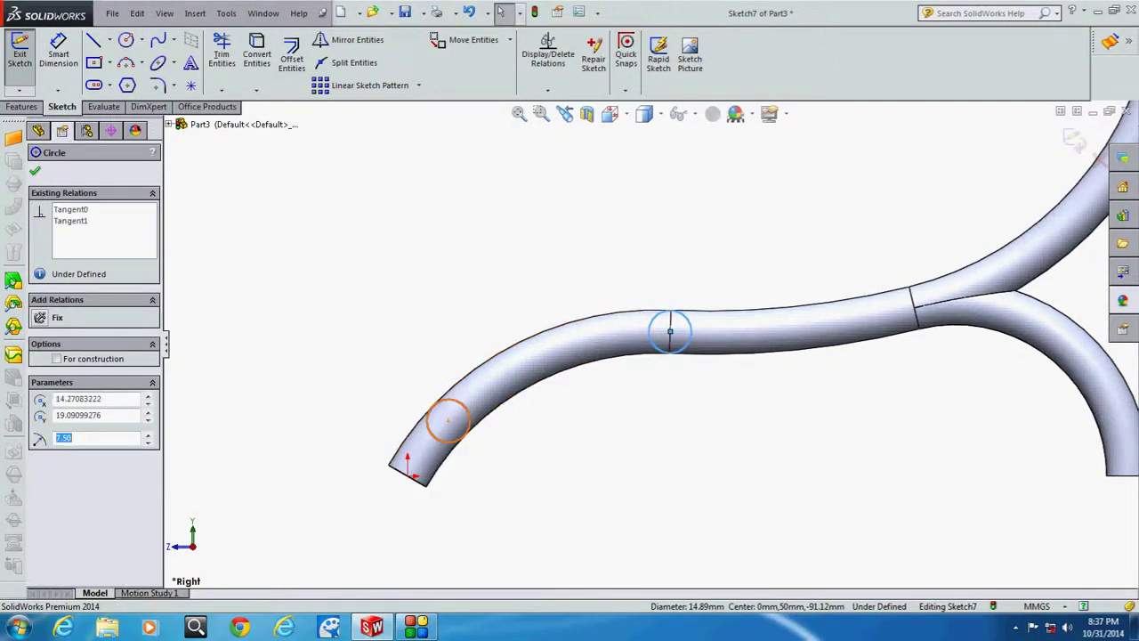
pyautogui.keyDown('ctrl'); pyautogui.click(463, 436); pyautogui.keyUp('ctrl')
pyautogui.click(61, 451)
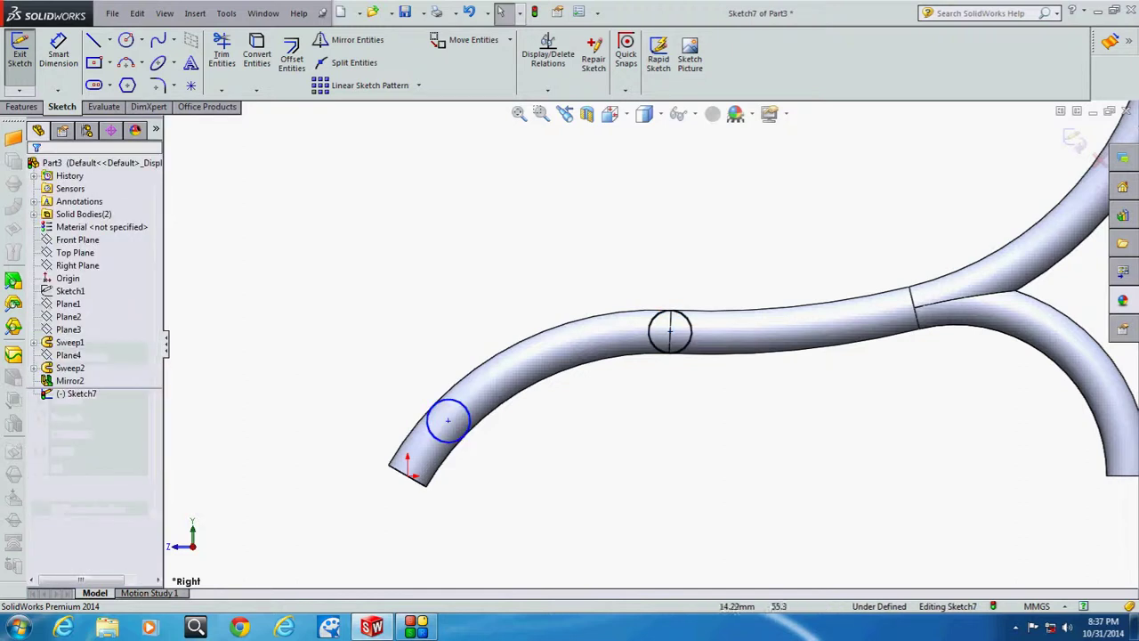
# Step: Draw another circle at the tube junction
pyautogui.scroll(-2, 721, 316)
pyautogui.keyDown('ctrl'); pyautogui.moveTo(721, 316); pyautogui.dragTo(550, 348, button='middle'); pyautogui.keyUp('ctrl')
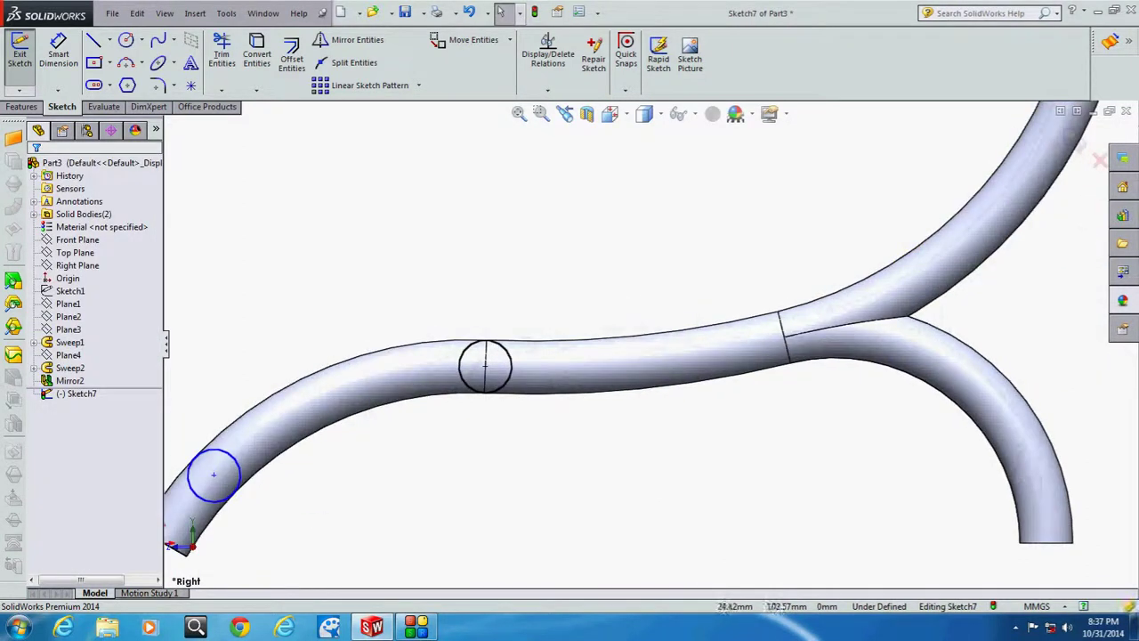
pyautogui.click(125, 40)
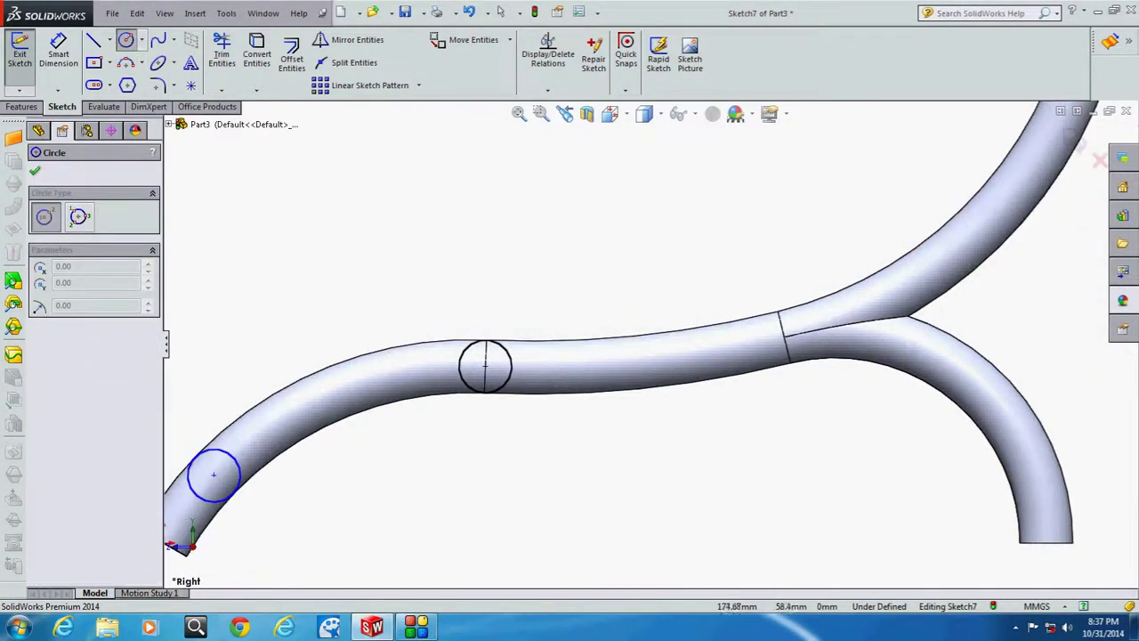
pyautogui.moveTo(785, 336); pyautogui.dragTo(758, 337)
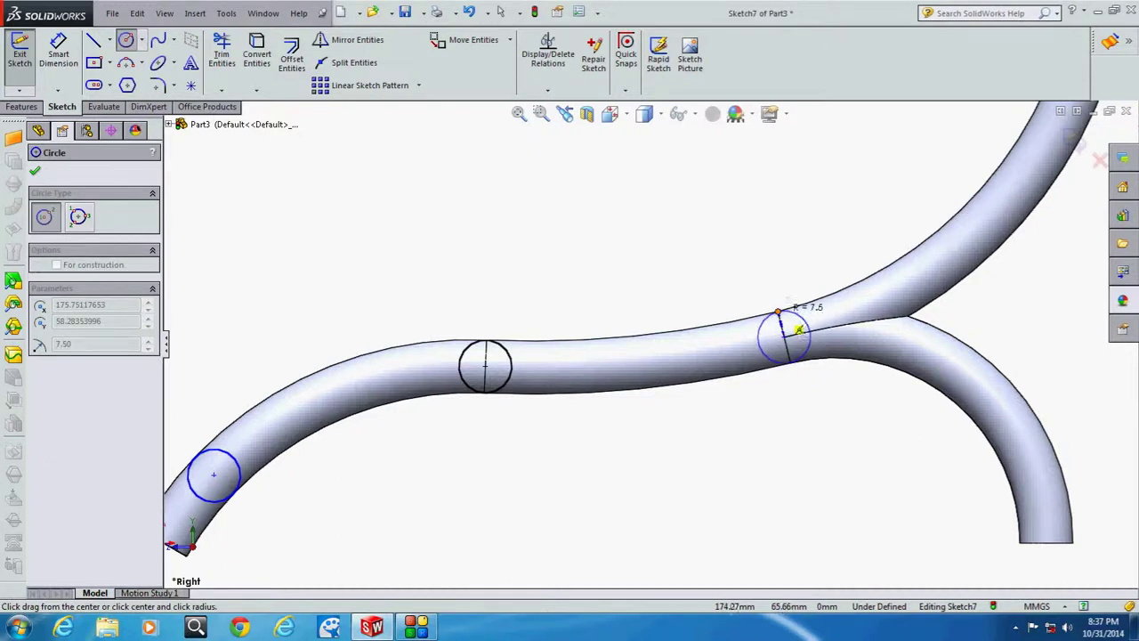
pyautogui.press('Escape')
pyautogui.scroll(4, 649, 345)
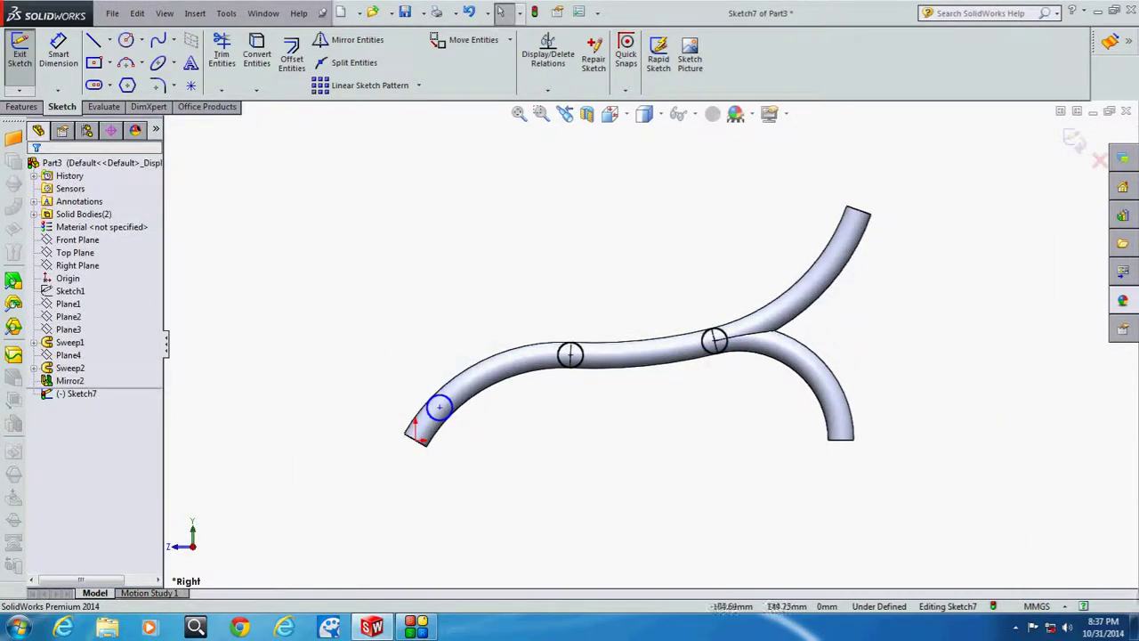
# Step: Draw a circle at the right tube end and make it equal to the left circle
pyautogui.click(125, 40)
pyautogui.scroll(-3, 836, 411)
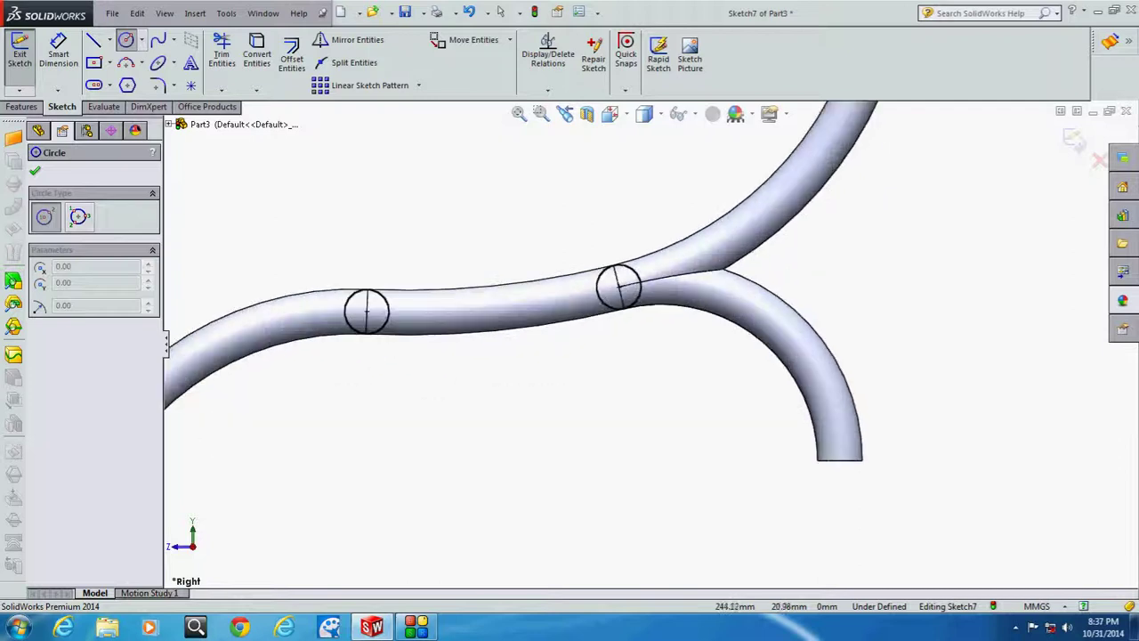
pyautogui.click(832, 404)
pyautogui.click(858, 405)
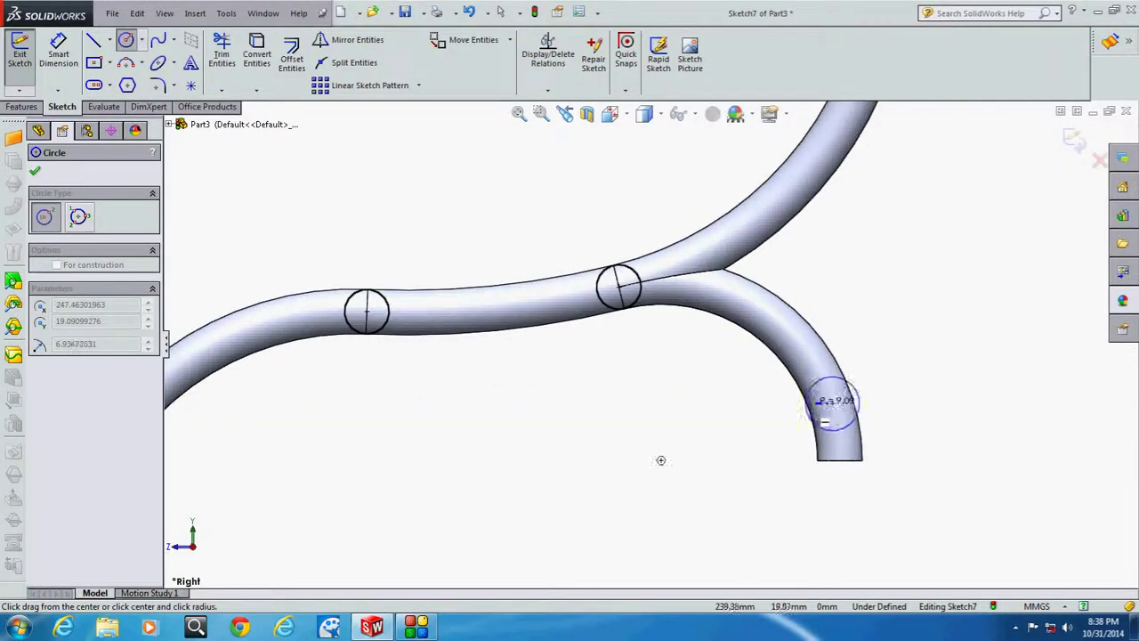
pyautogui.press('Escape')
pyautogui.click(831, 400)
pyautogui.scroll(3, 648, 345)
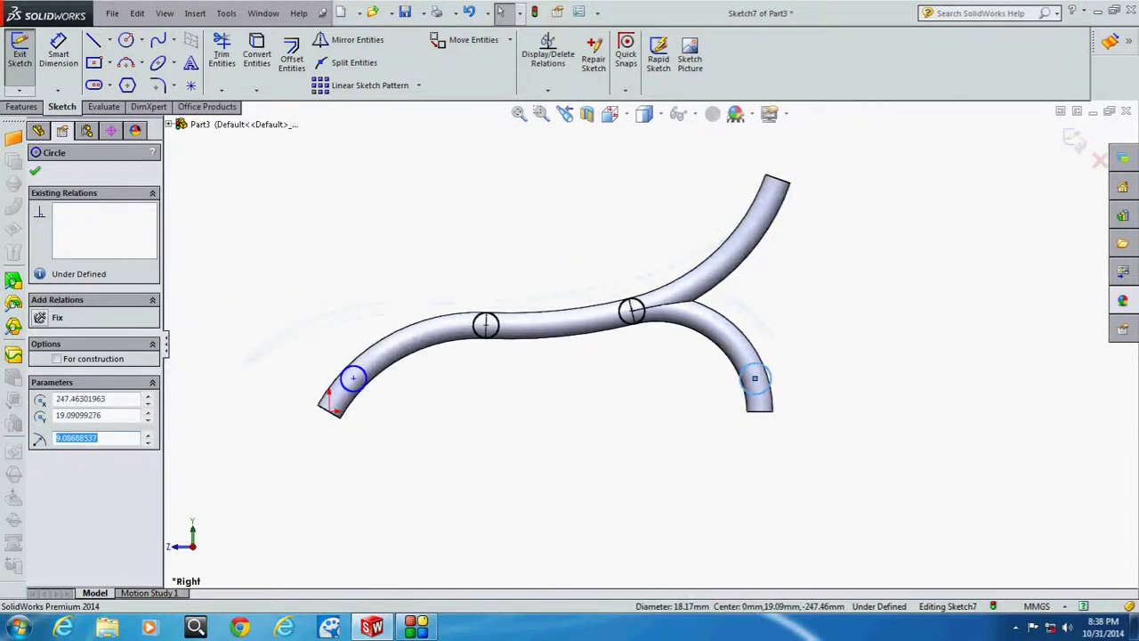
pyautogui.keyDown('ctrl'); pyautogui.click(353, 378); pyautogui.keyUp('ctrl')
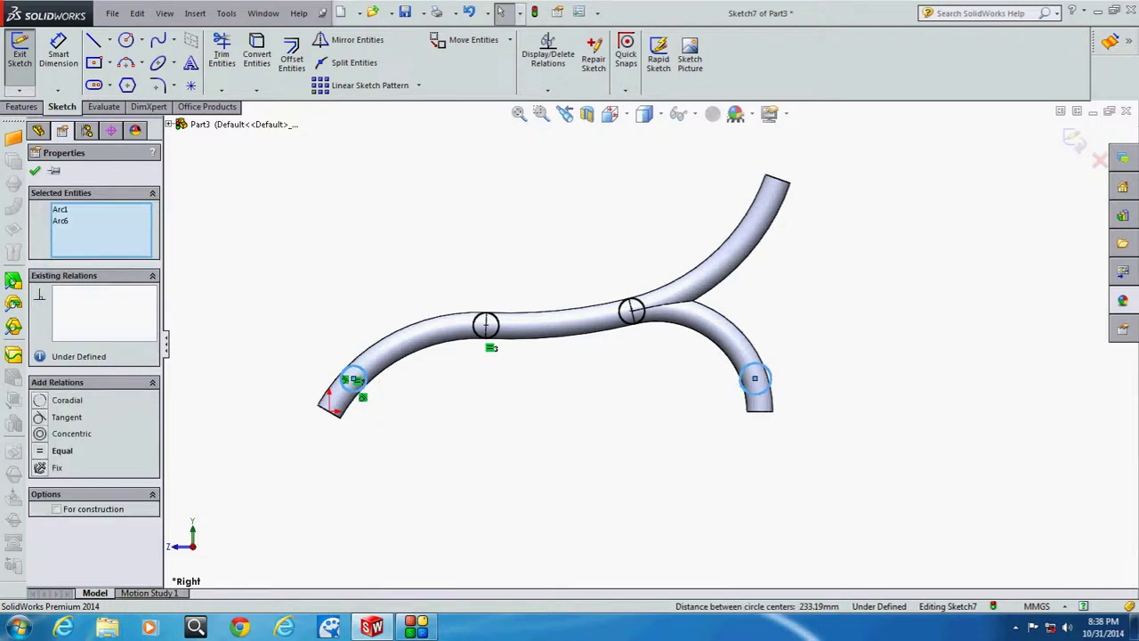
pyautogui.click(62, 417)
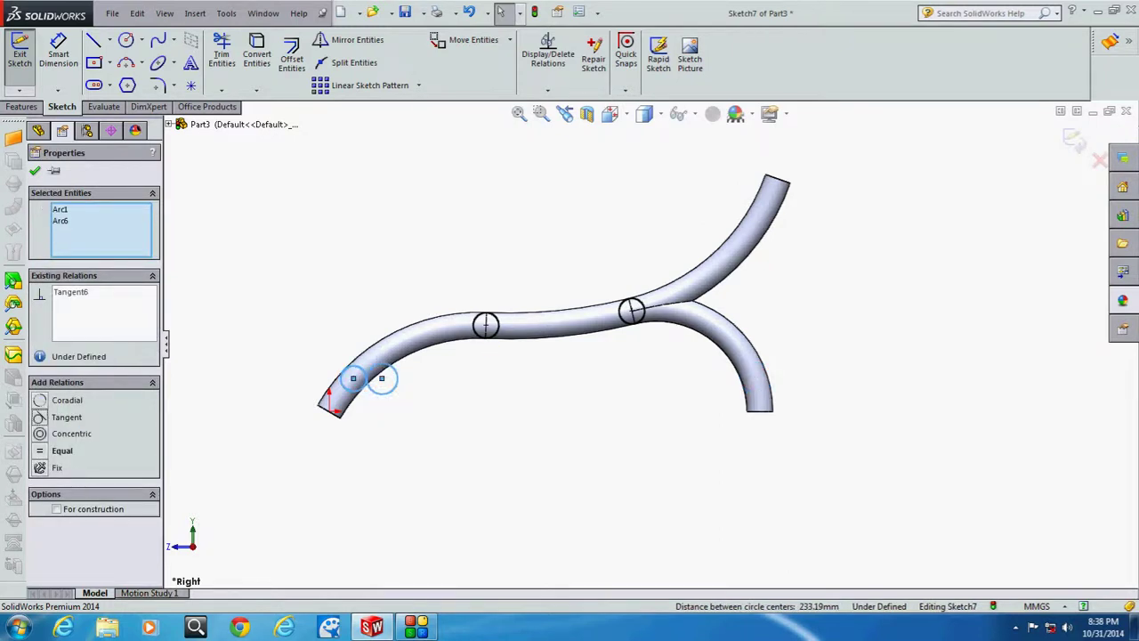
pyautogui.hotkey('ctrl', 'z')
pyautogui.click(62, 450)
pyautogui.press('Escape')
# Step: Start a Smart Dimension from the origin to the left circle's centre
pyautogui.scroll(-3, 771, 398)
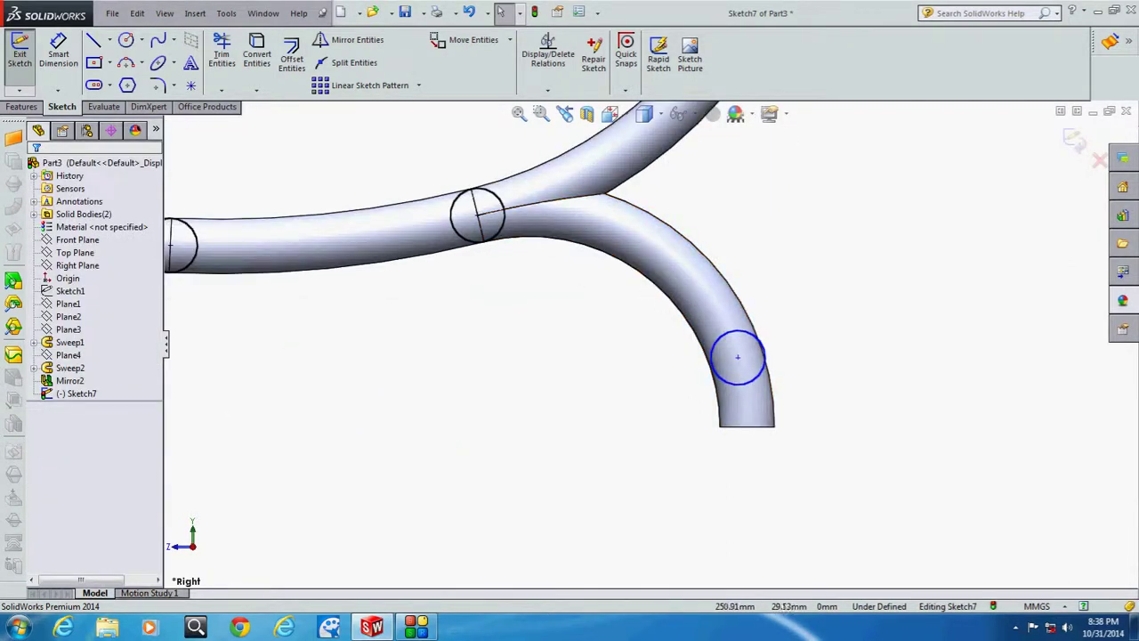
pyautogui.scroll(2, 649, 343)
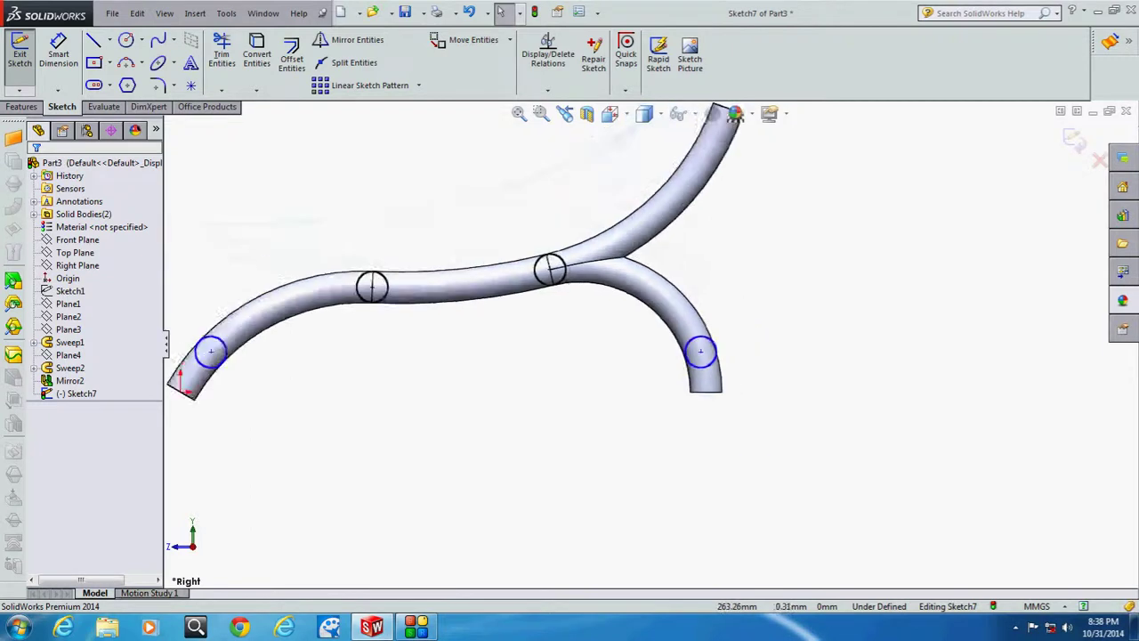
pyautogui.scroll(1, 650, 344)
pyautogui.scroll(-4, 195, 375)
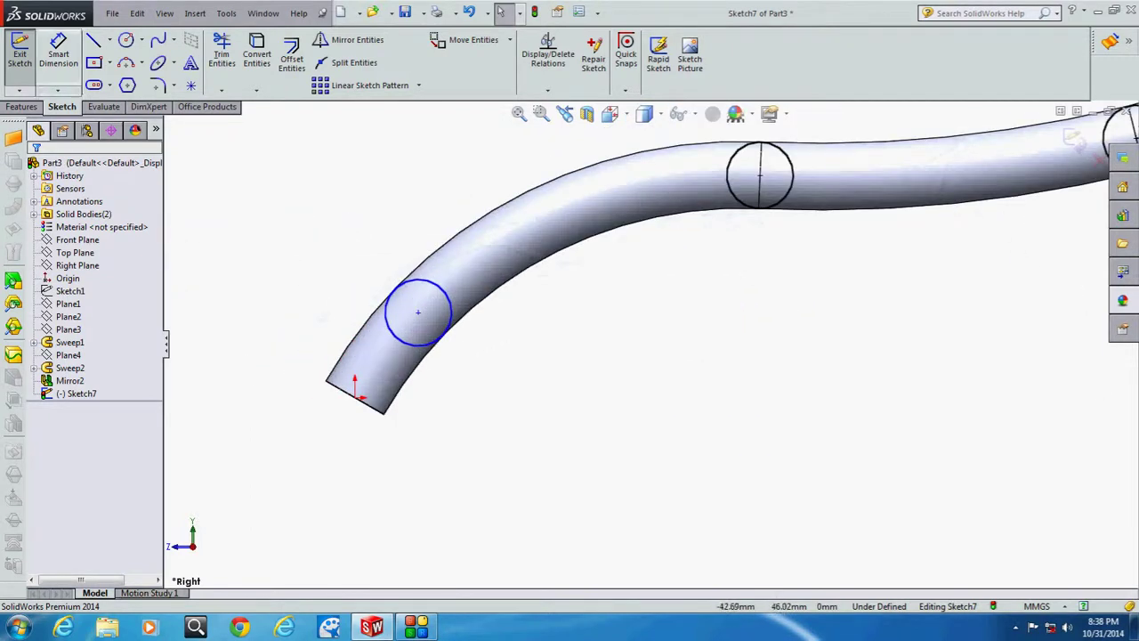
pyautogui.click(58, 53)
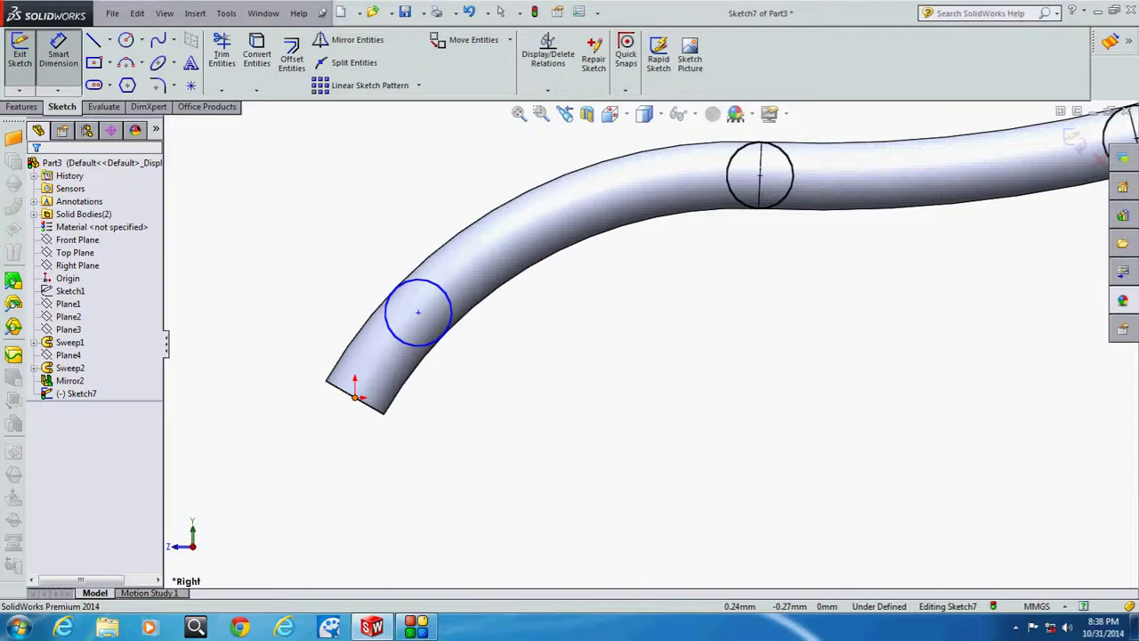
pyautogui.click(67, 279)
pyautogui.click(417, 312)
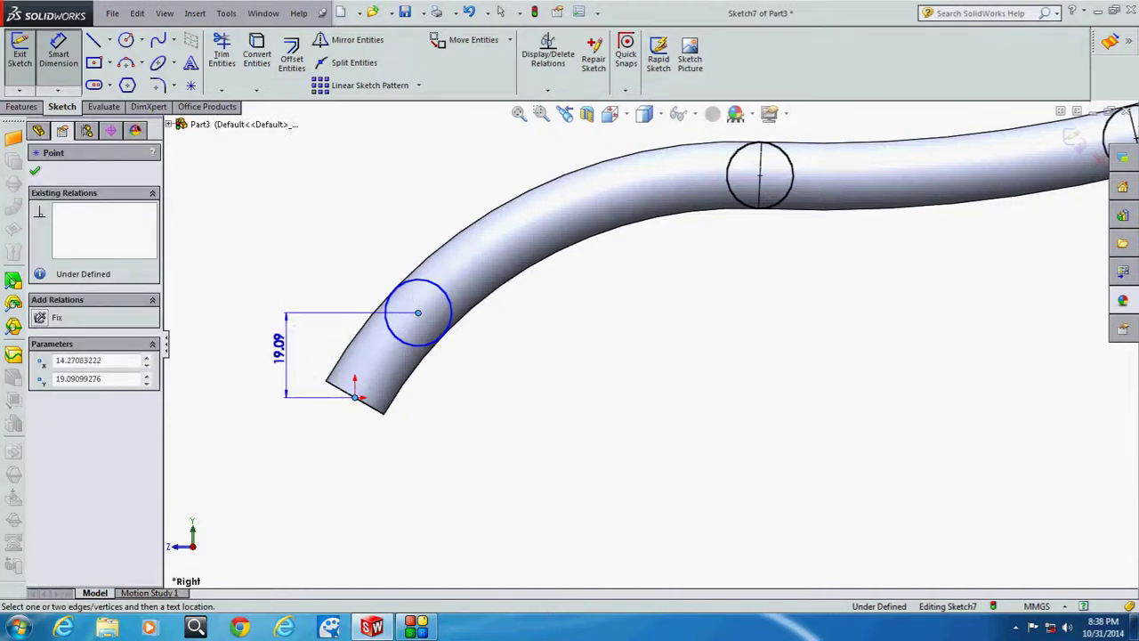
# Step: Set the left circle's vertical height above the origin to 20 mm
pyautogui.click(276, 356)
pyautogui.write('0')
pyautogui.press('Return')
pyautogui.press('Escape')
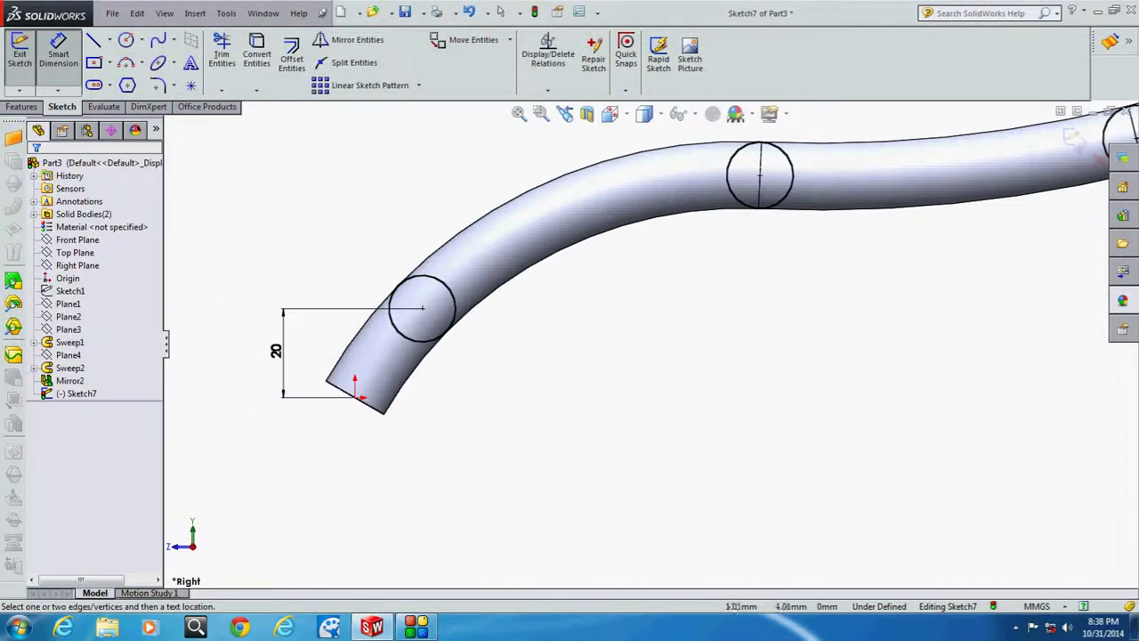
pyautogui.press('f')
pyautogui.press('Escape')
# Step: Inspect the left and right circle centres and the right tube body
pyautogui.click(539, 326)
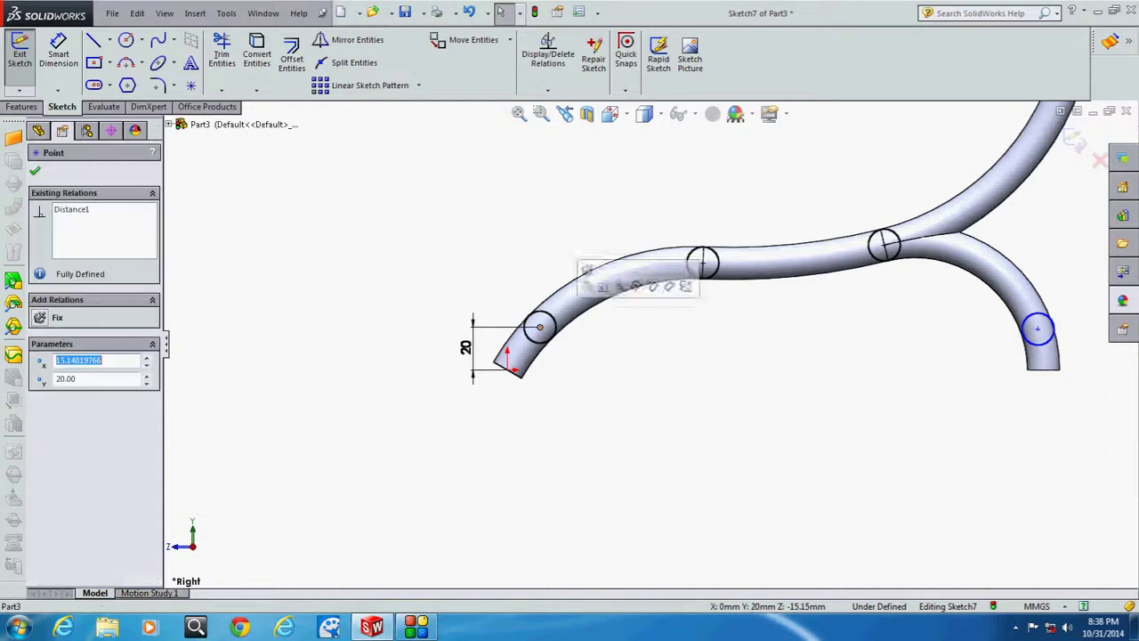
pyautogui.keyDown('ctrl'); pyautogui.click(1038, 329); pyautogui.keyUp('ctrl')
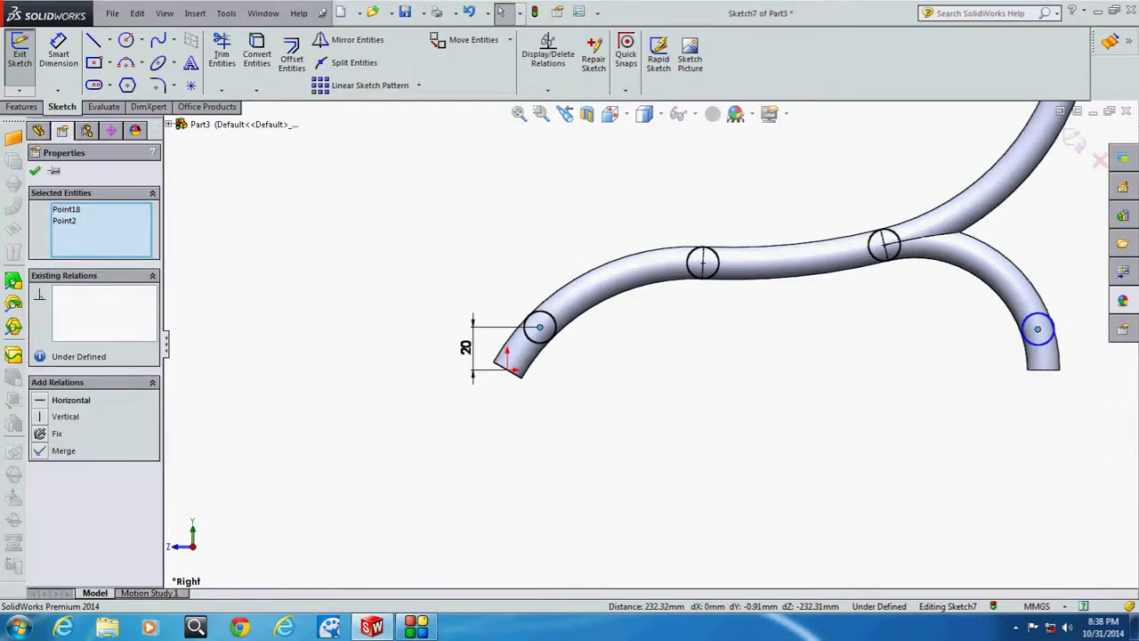
pyautogui.press('Escape')
pyautogui.scroll(2, 623, 338)
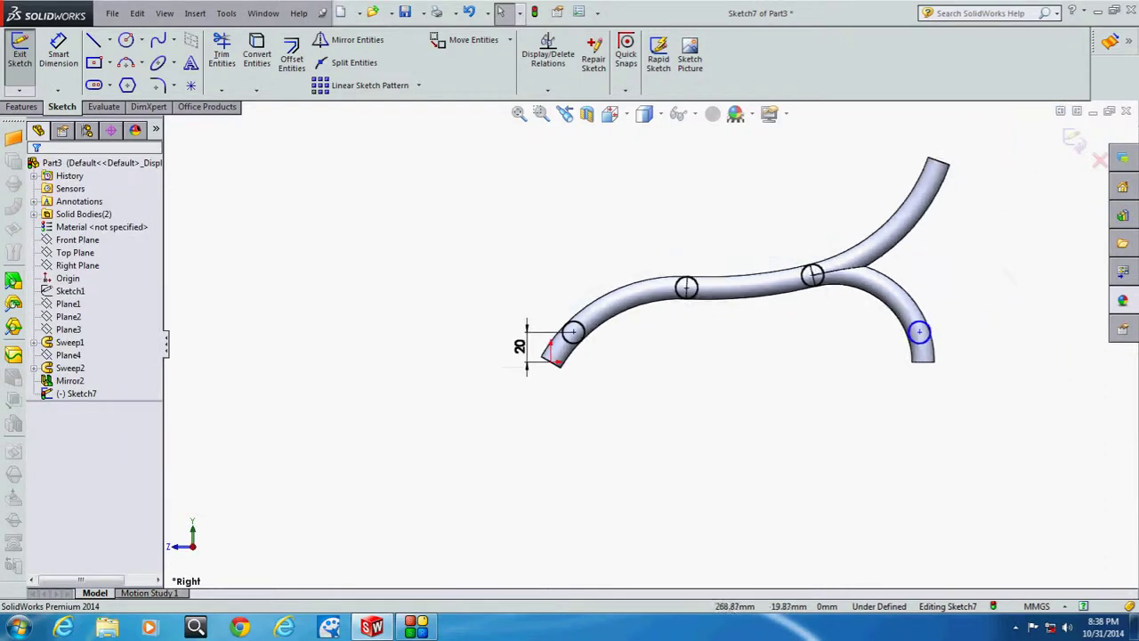
pyautogui.scroll(-4, 810, 307)
pyautogui.scroll(-3, 810, 307)
pyautogui.scroll(-2, 793, 320)
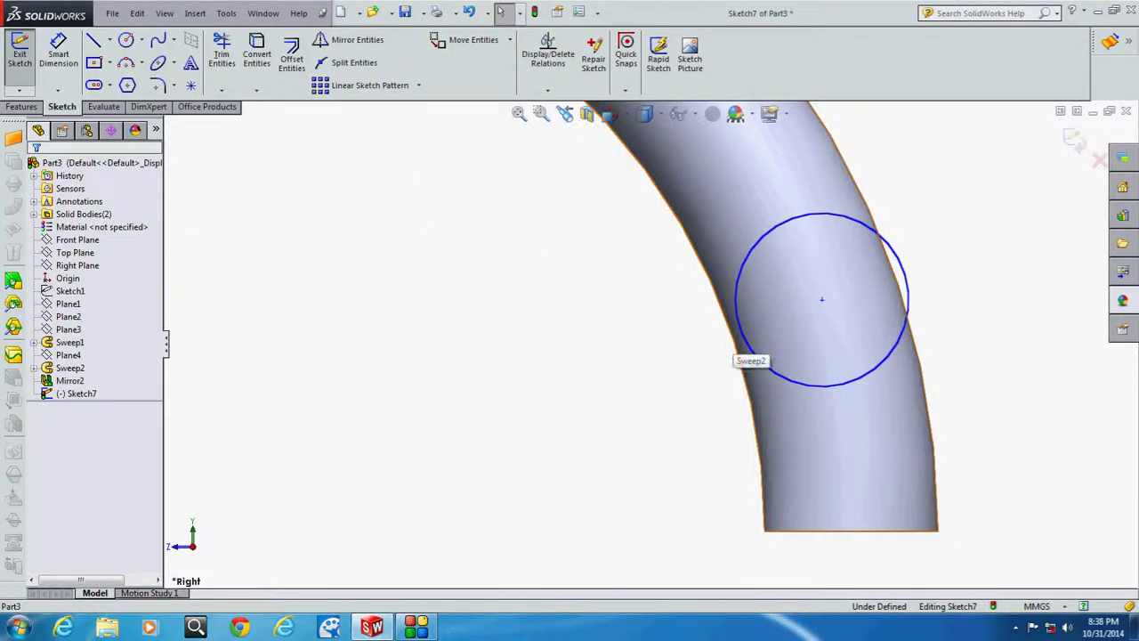
pyautogui.click(732, 330)
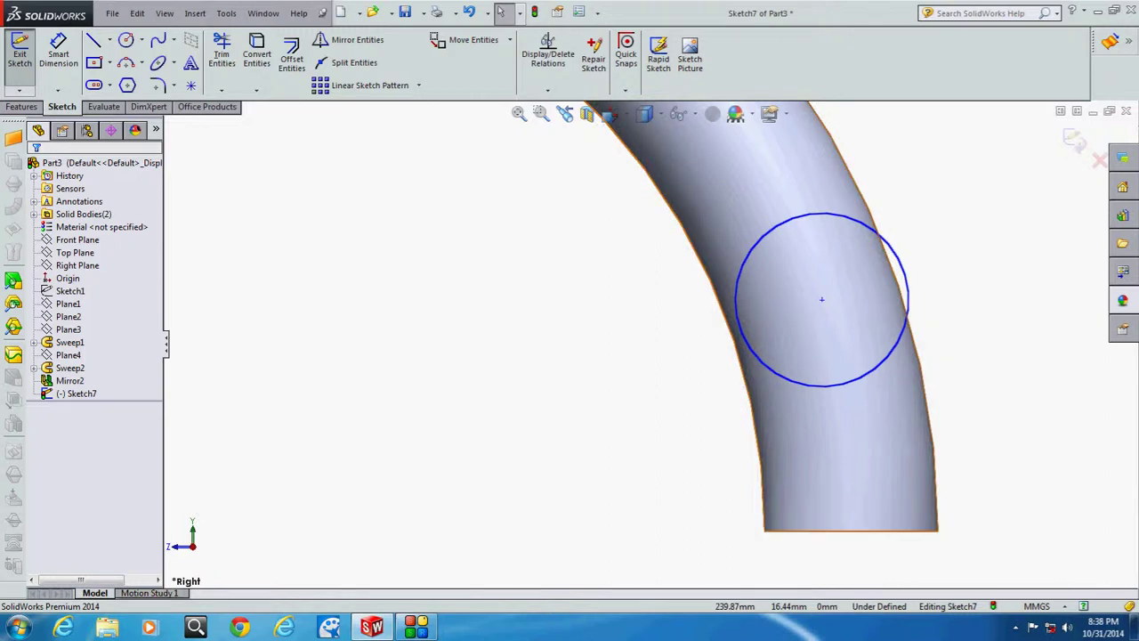
pyautogui.scroll(2, 713, 338)
pyautogui.press('Escape')
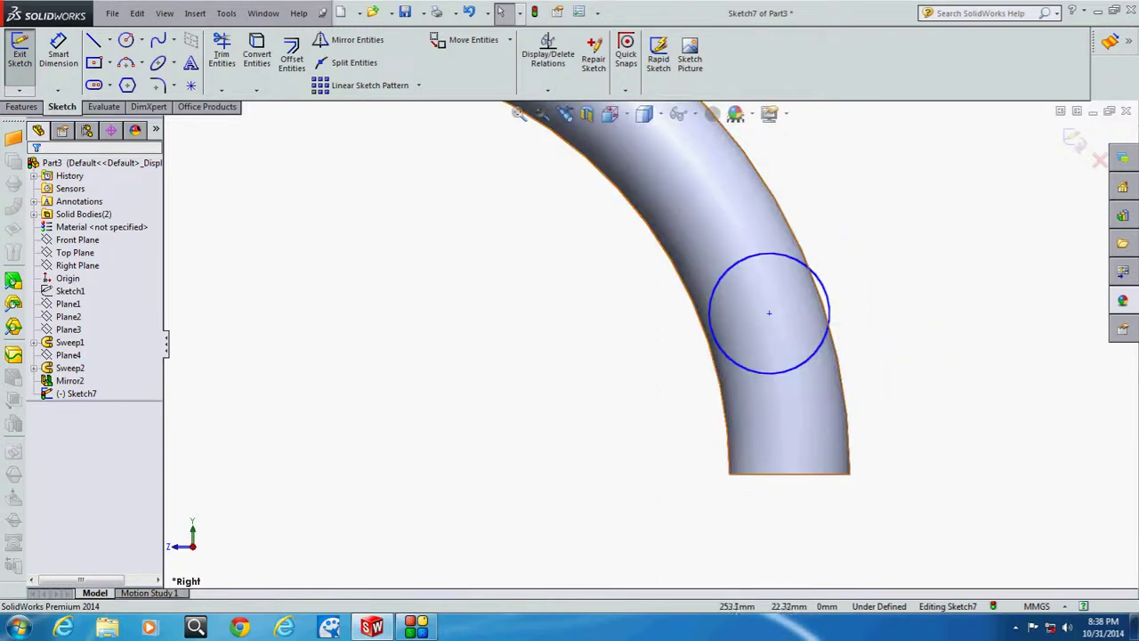
# Step: Clear the right-end circle's relations and drag it level with the left circle
pyautogui.click(828, 312)
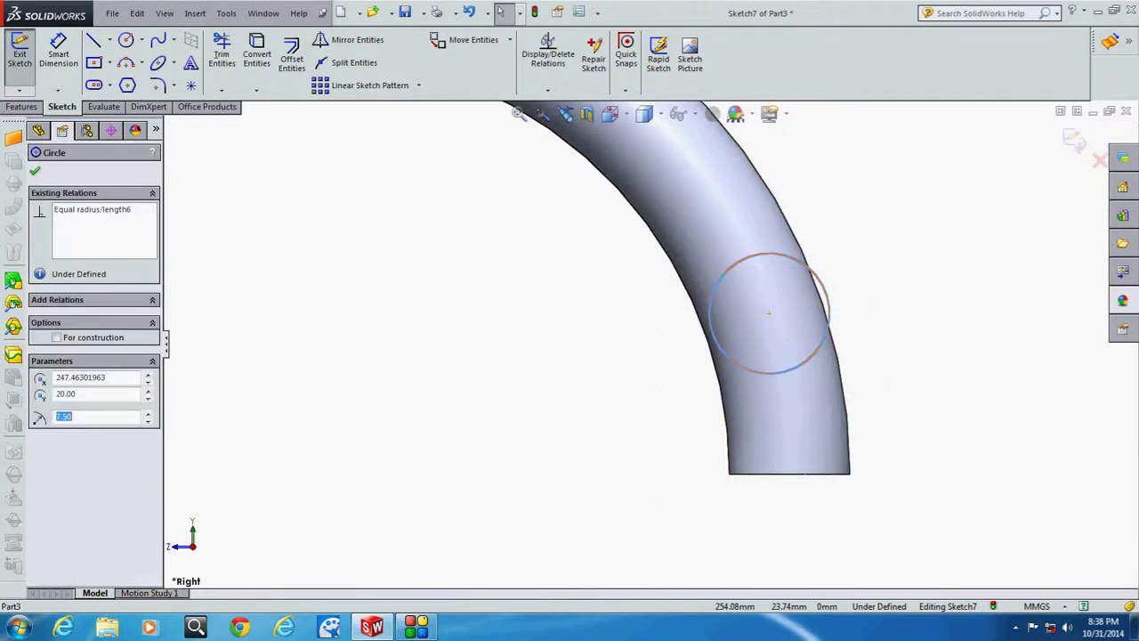
pyautogui.press('Delete')
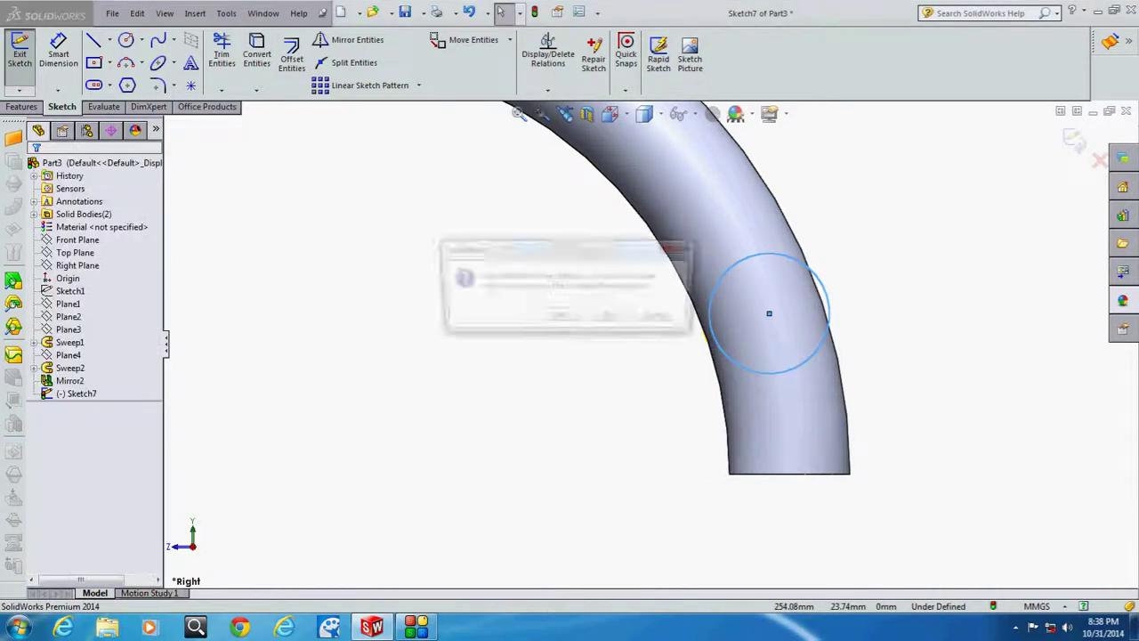
pyautogui.press('Escape')
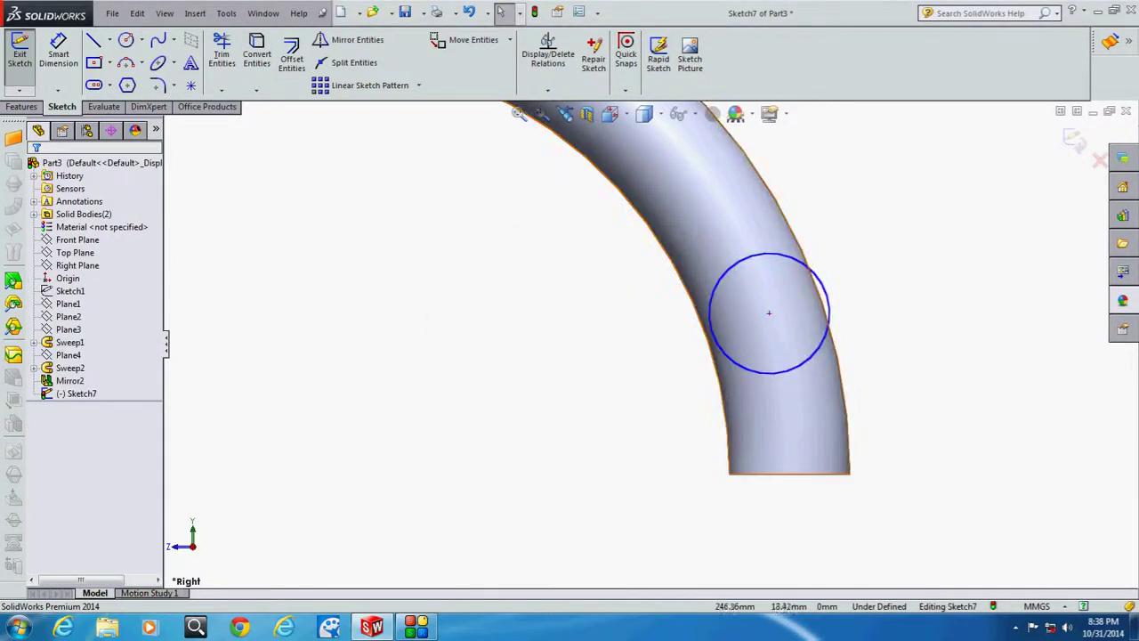
pyautogui.moveTo(769, 313); pyautogui.dragTo(788, 328)
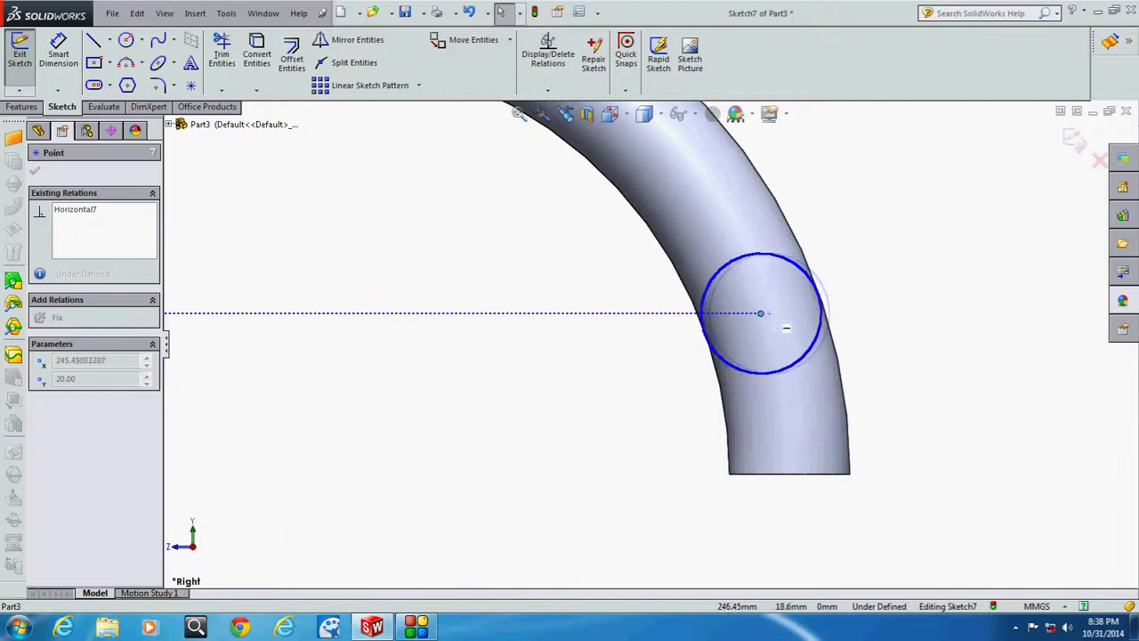
pyautogui.press('Escape')
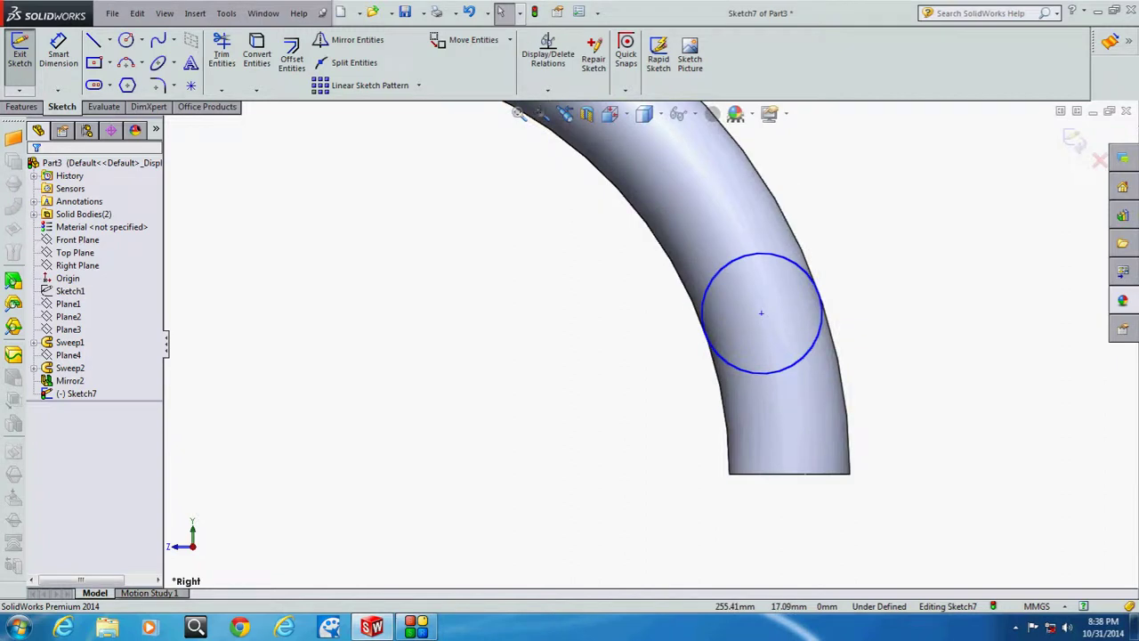
# Step: Zoom in and out to inspect the circles along the tubes
pyautogui.scroll(3, 648, 344)
pyautogui.scroll(2, 648, 344)
pyautogui.scroll(2, 681, 334)
pyautogui.scroll(-2, 338, 338)
pyautogui.scroll(-3, 445, 276)
pyautogui.scroll(-1, 463, 263)
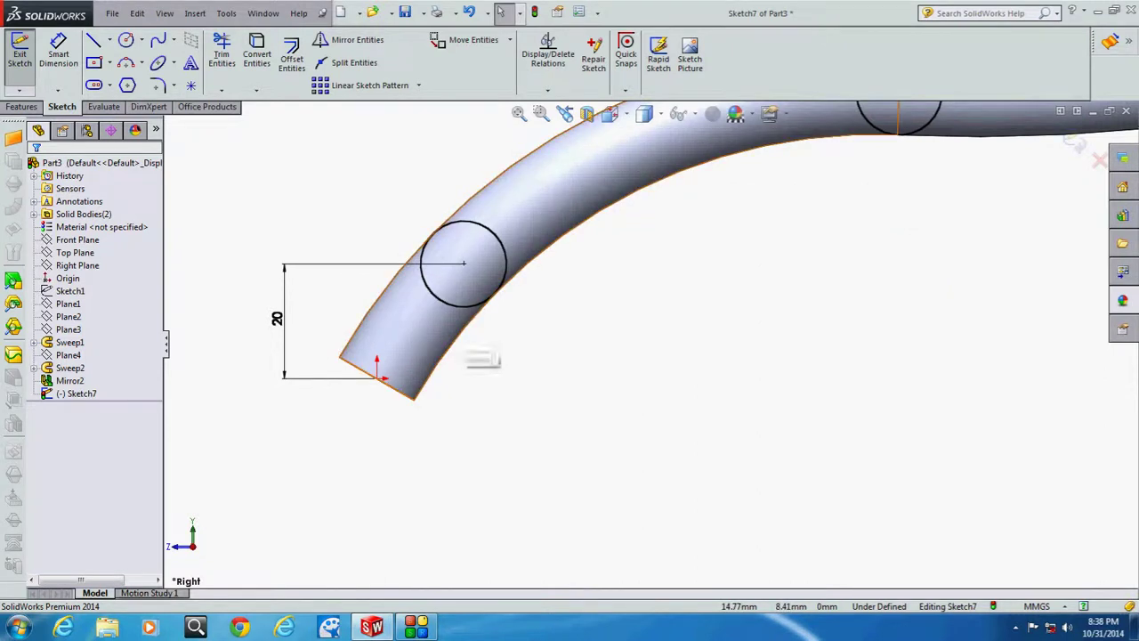
pyautogui.scroll(5, 662, 339)
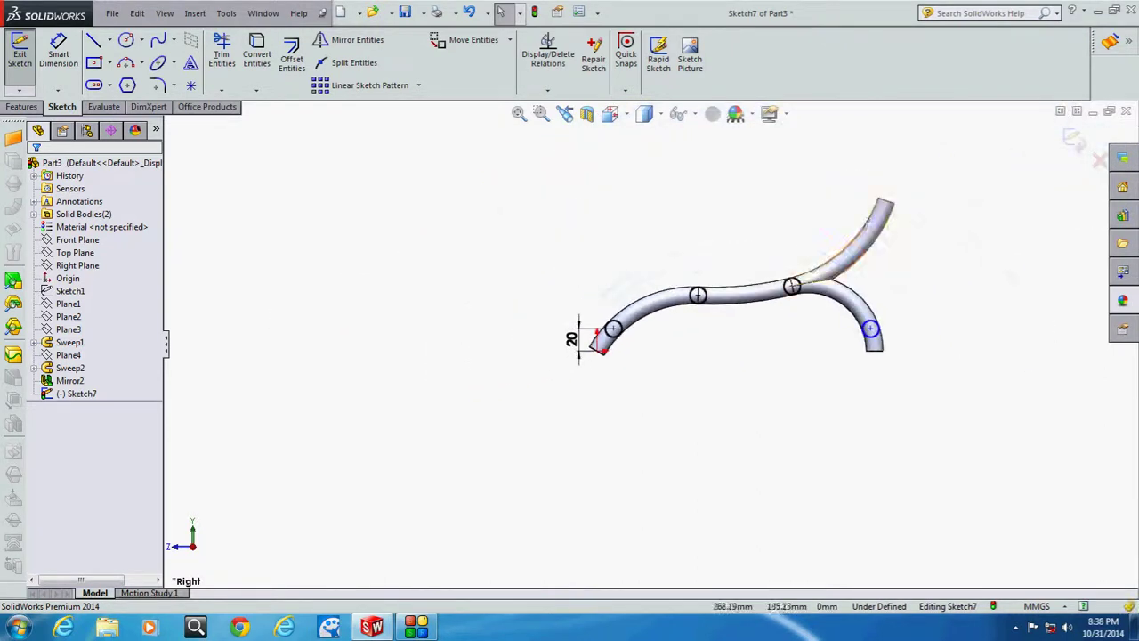
pyautogui.scroll(-4, 953, 166)
# Step: Make the right circle's centre coincident with the right-branch sweep path arc
pyautogui.click(125, 39)
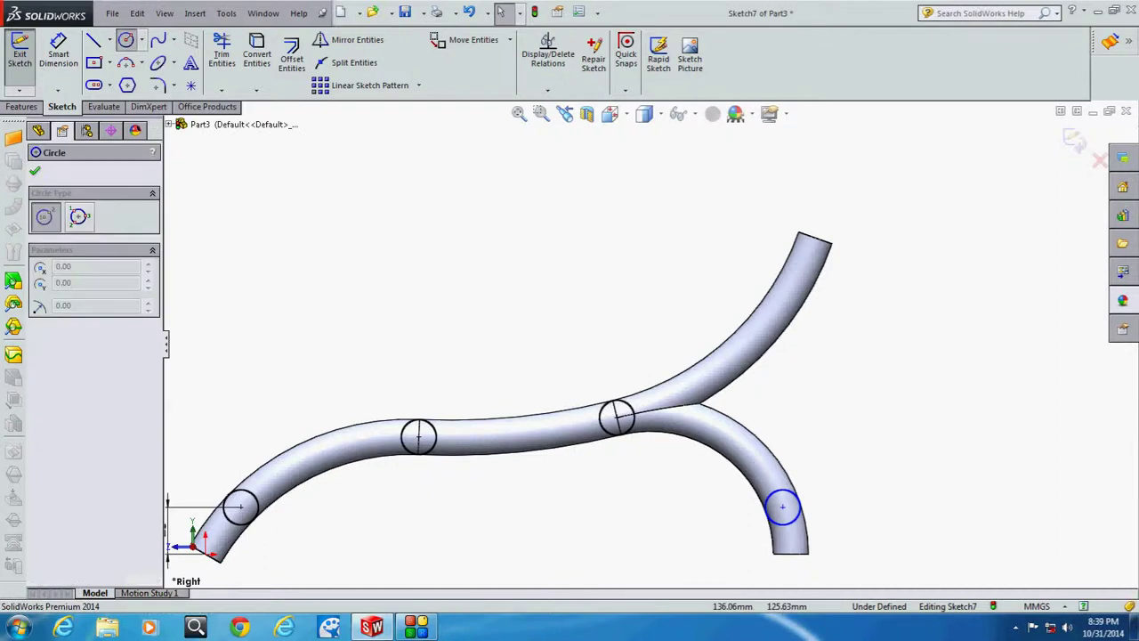
pyautogui.scroll(4, 648, 345)
pyautogui.press('Escape')
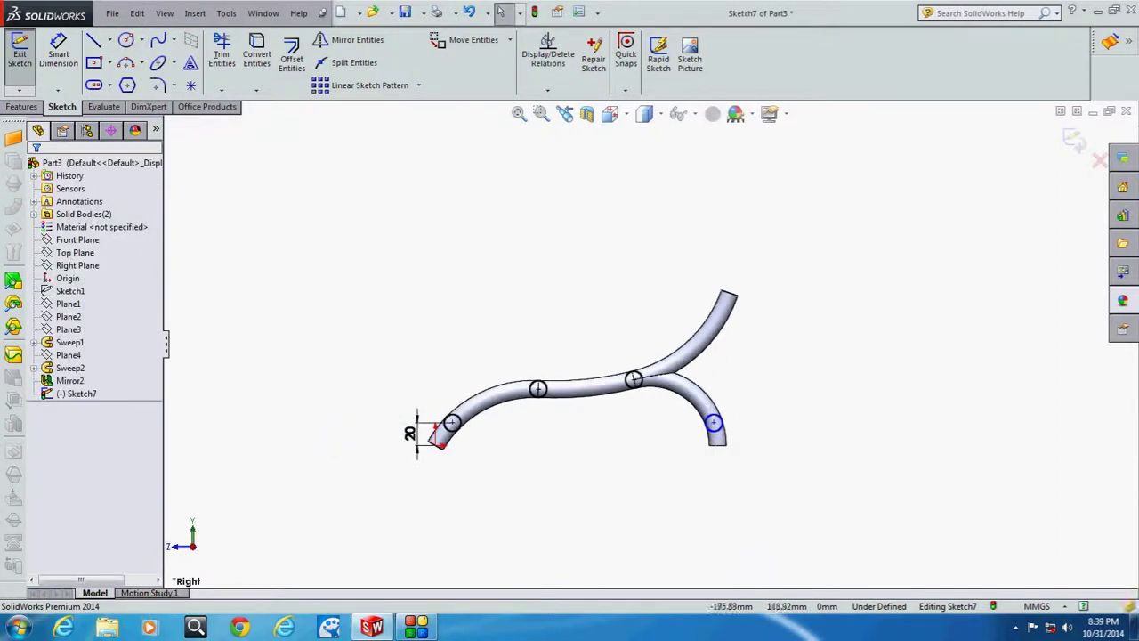
pyautogui.click(70, 291)
pyautogui.press('Escape')
pyautogui.scroll(-4, 716, 440)
pyautogui.scroll(-3, 716, 440)
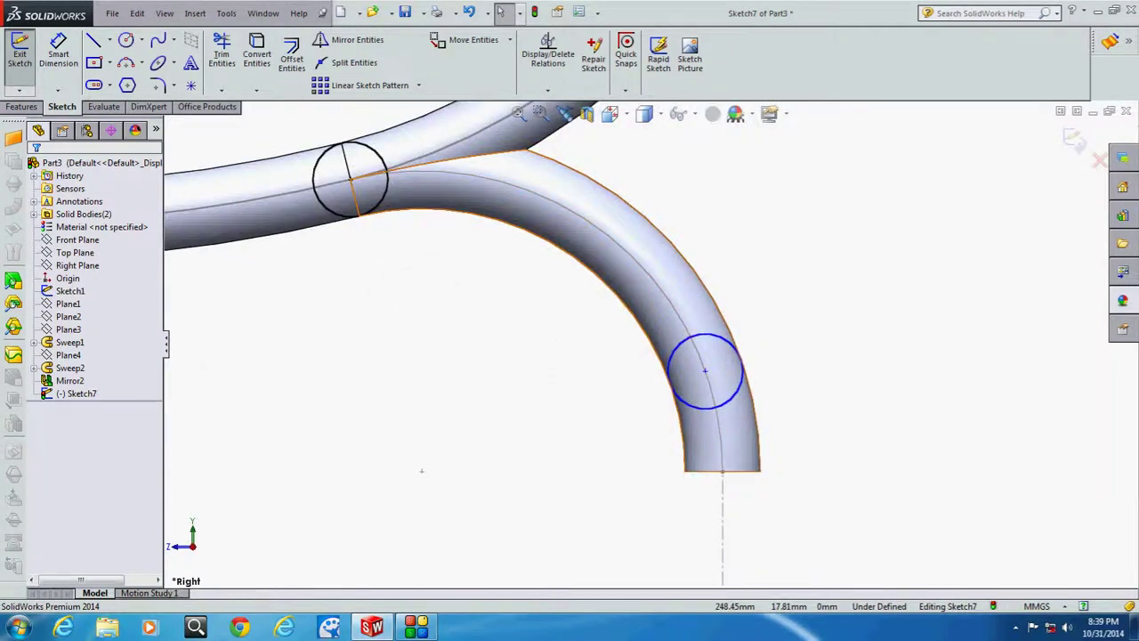
pyautogui.click(699, 354)
pyautogui.keyDown('ctrl'); pyautogui.click(705, 372); pyautogui.keyUp('ctrl')
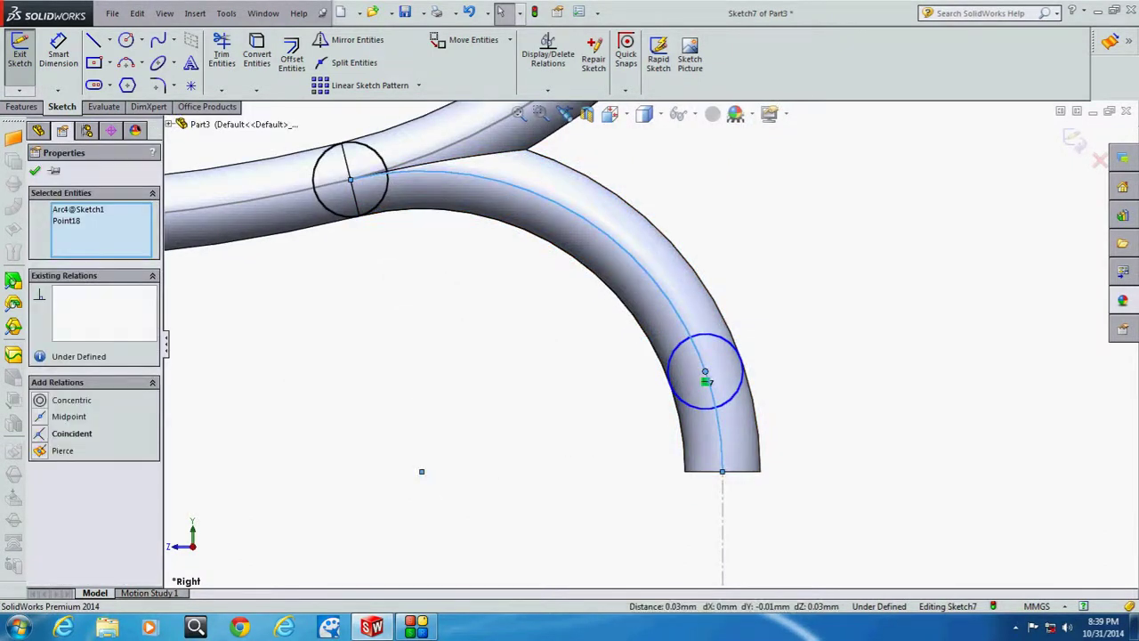
pyautogui.click(40, 433)
pyautogui.press('Escape')
# Step: Draw a circle on the upper arm and make it equal to the lower-right circle
pyautogui.scroll(4, 632, 432)
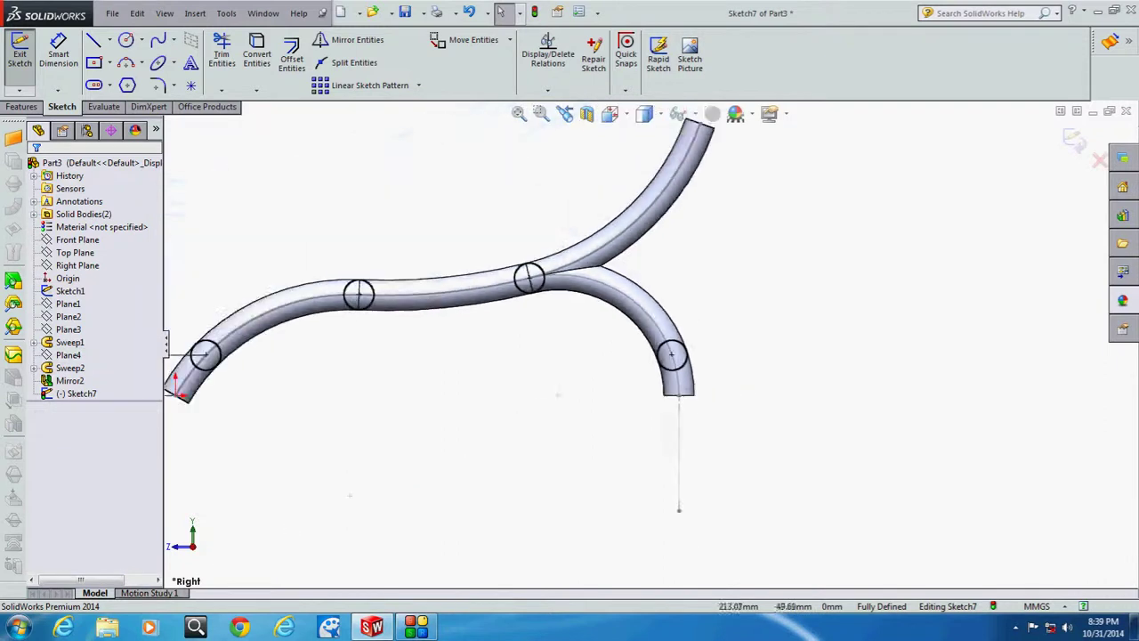
pyautogui.scroll(2, 495, 338)
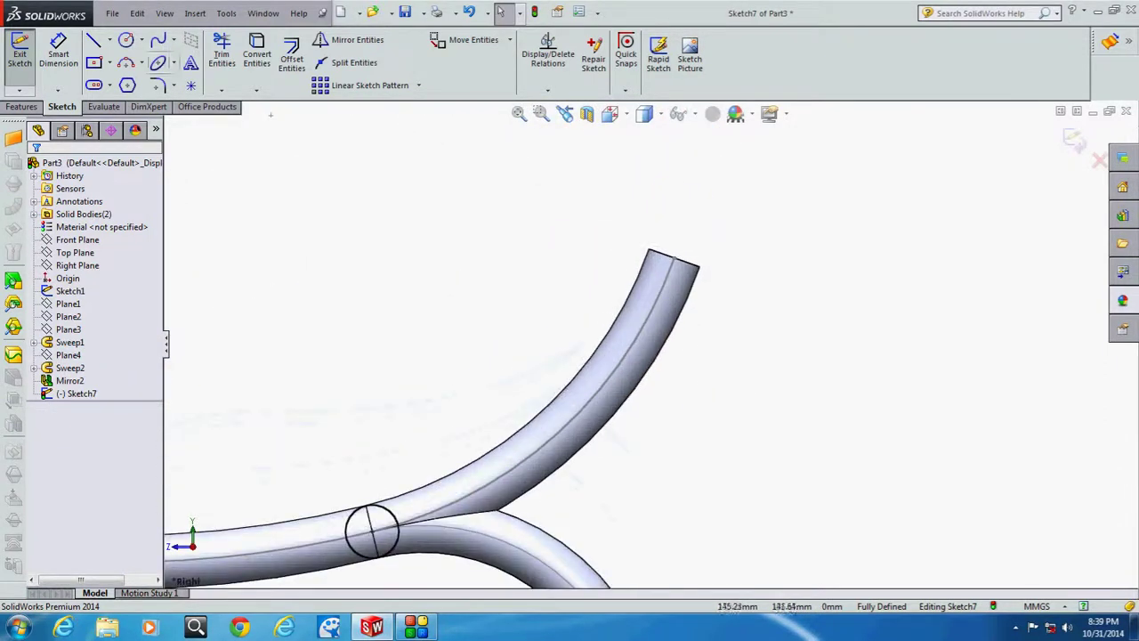
pyautogui.scroll(2, 671, 326)
pyautogui.click(650, 303)
pyautogui.click(623, 294)
pyautogui.press('Escape')
pyautogui.scroll(-2, 650, 312)
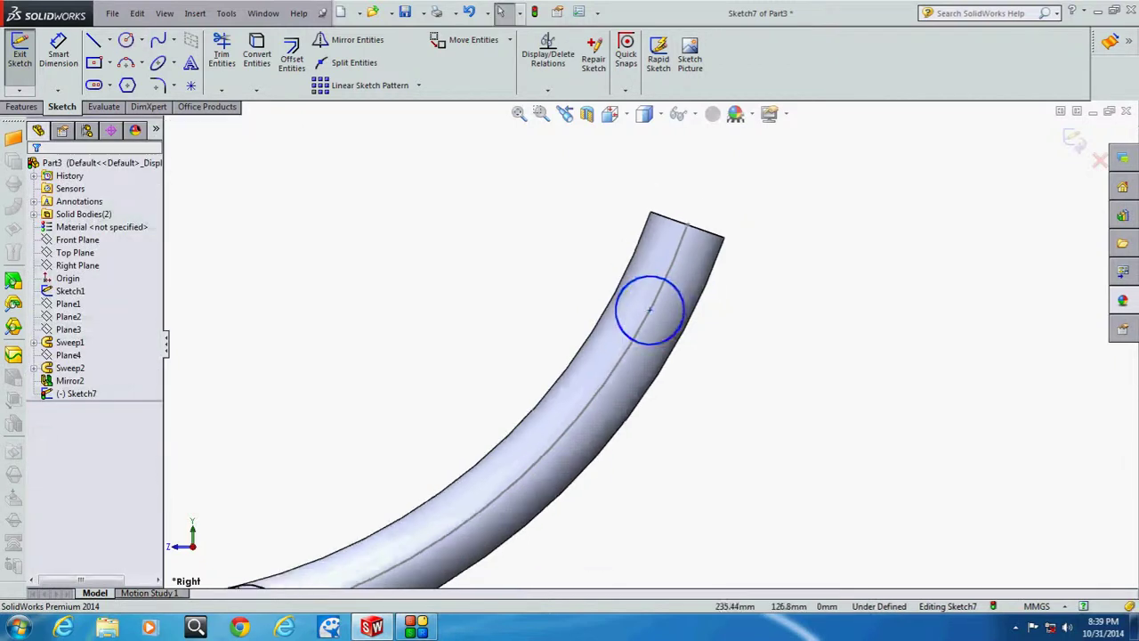
pyautogui.click(652, 337)
pyautogui.scroll(-3, 653, 336)
pyautogui.scroll(-2, 652, 337)
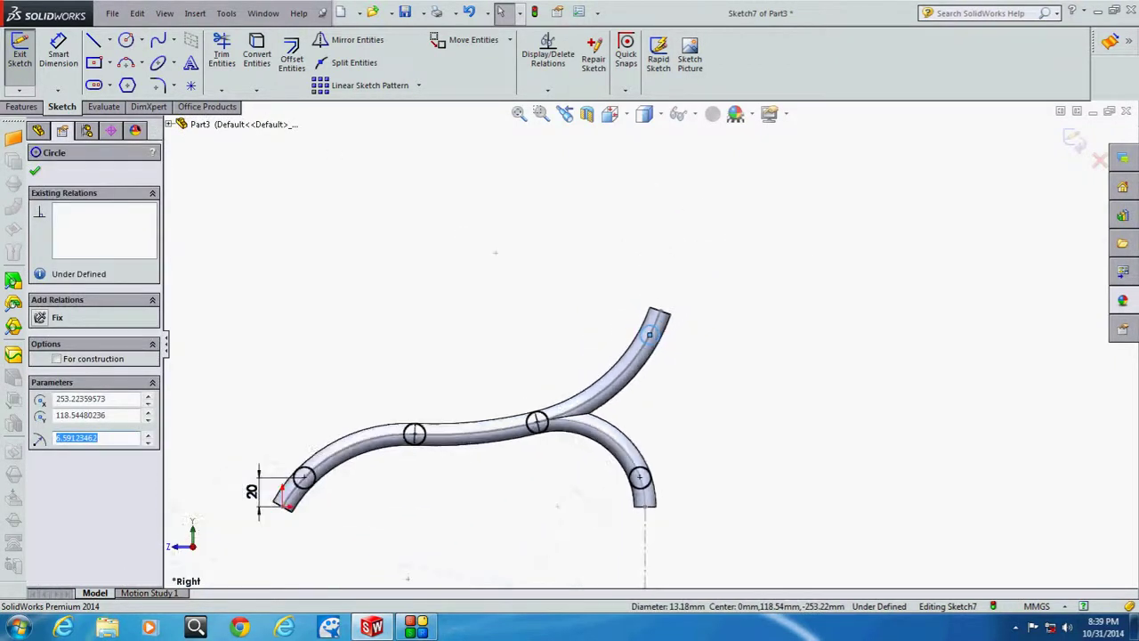
pyautogui.keyDown('ctrl'); pyautogui.click(641, 478); pyautogui.keyUp('ctrl')
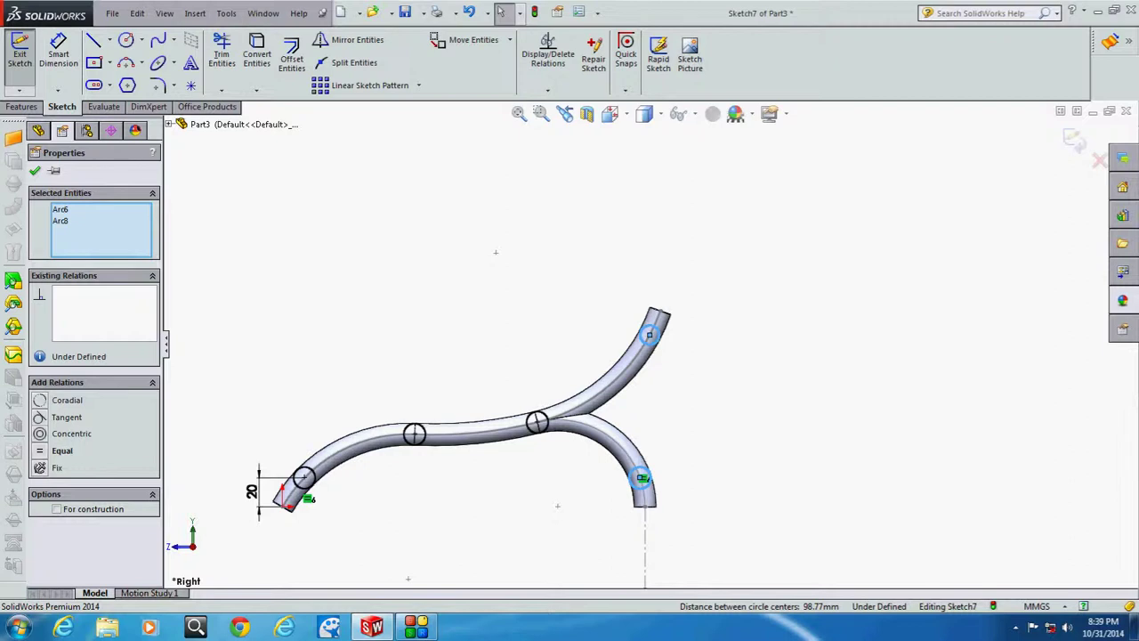
pyautogui.click(58, 451)
pyautogui.press('Escape')
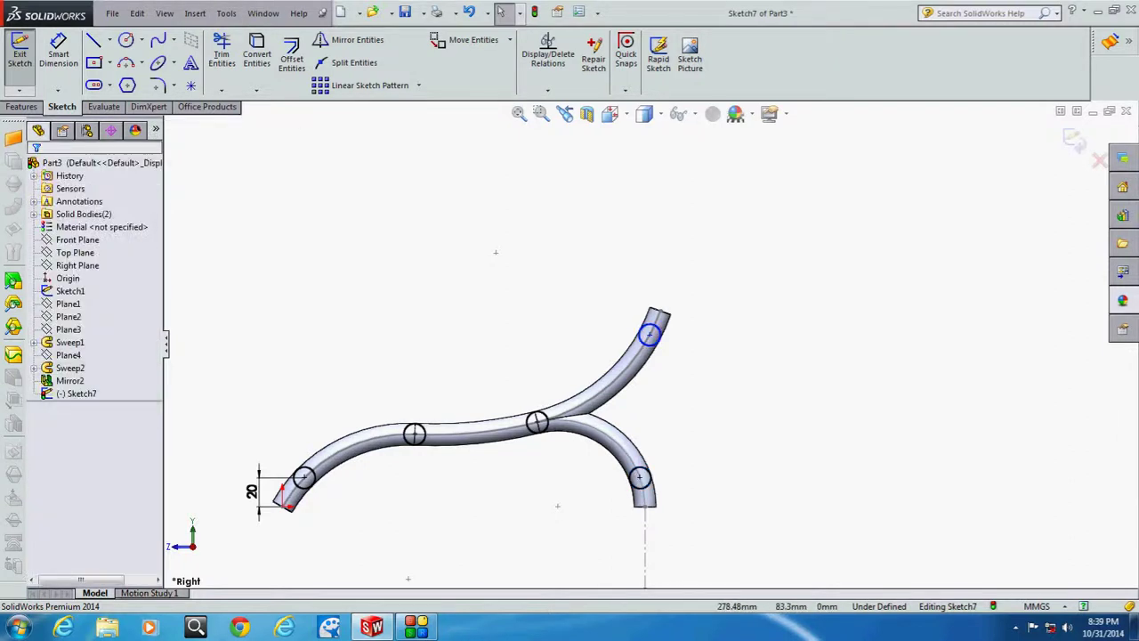
# Step: Dimension the two circle centres 7 mm apart horizontally, then view isometric
pyautogui.scroll(-2, 699, 397)
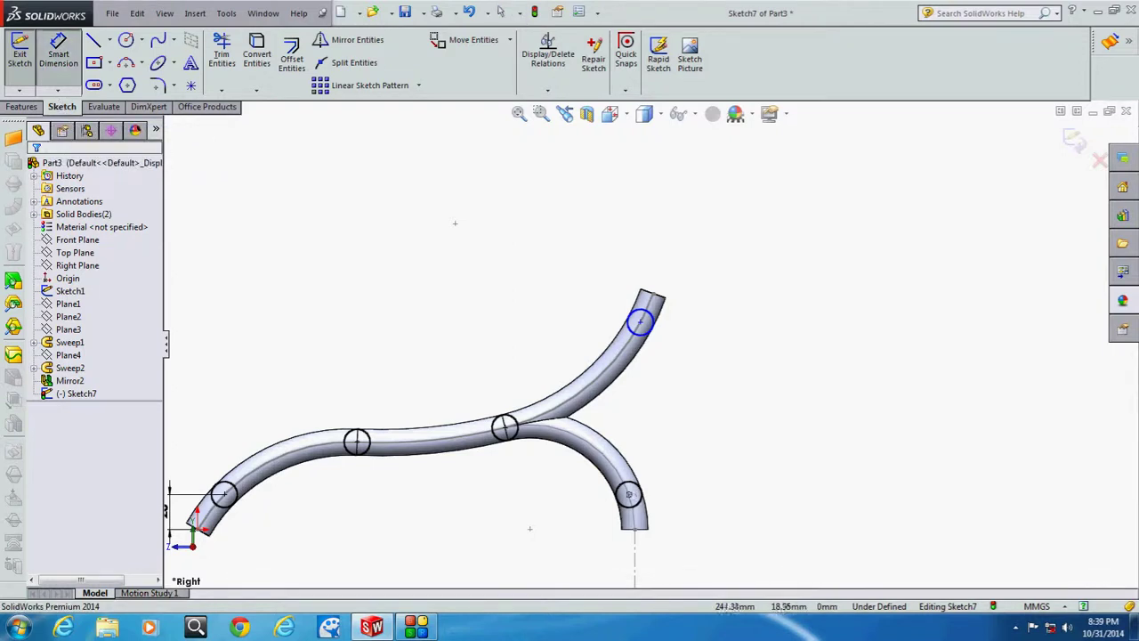
pyautogui.click(629, 494)
pyautogui.click(640, 322)
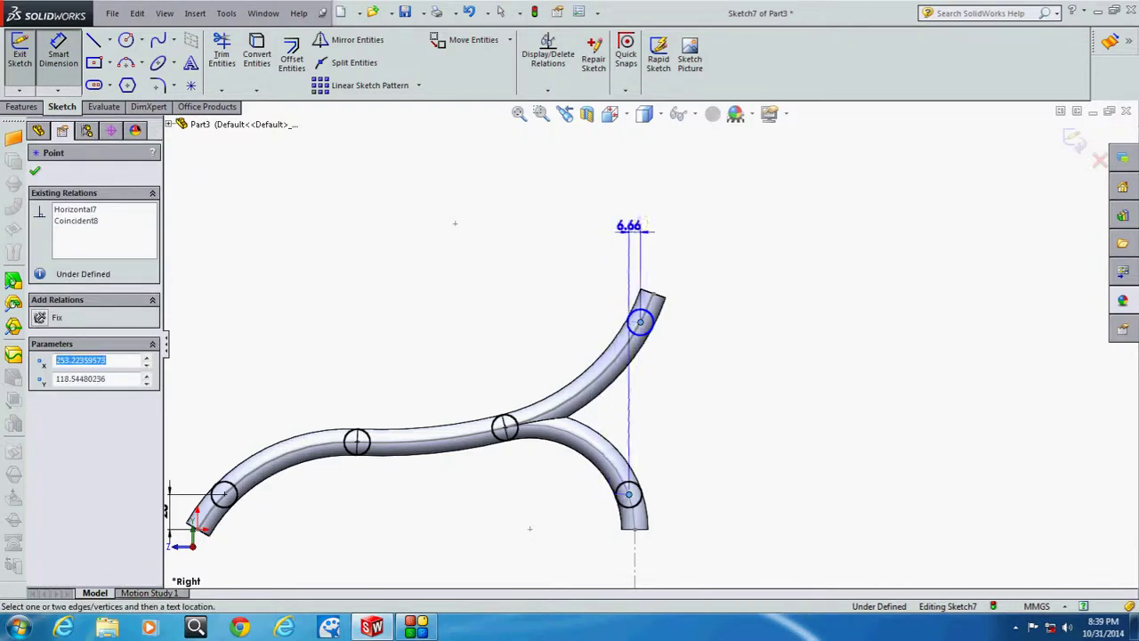
pyautogui.click(623, 221)
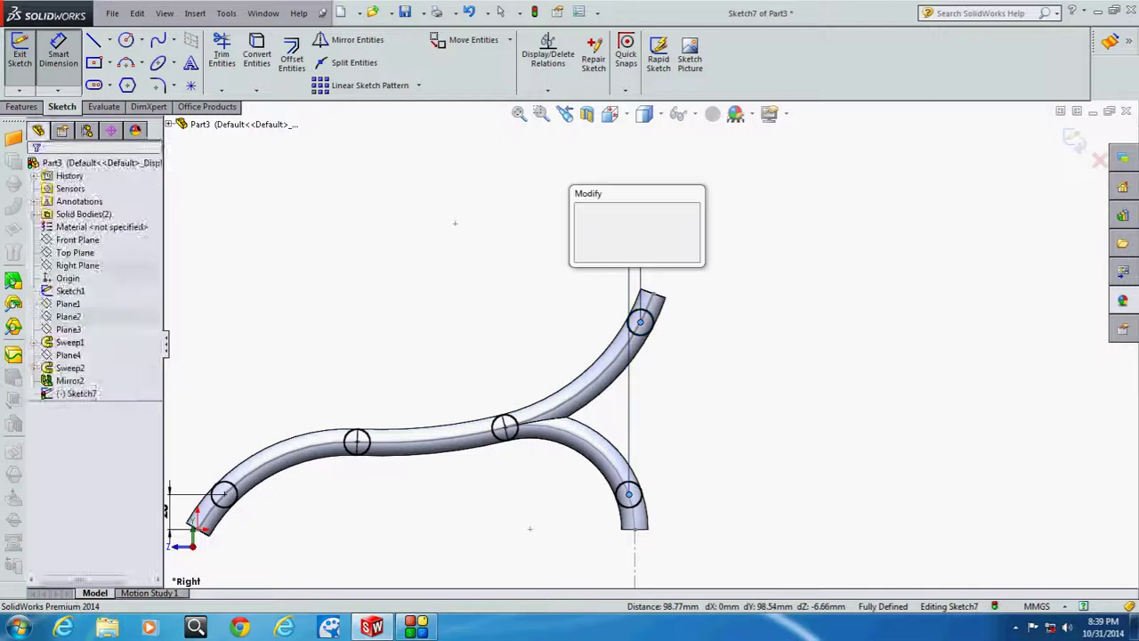
pyautogui.write('7')
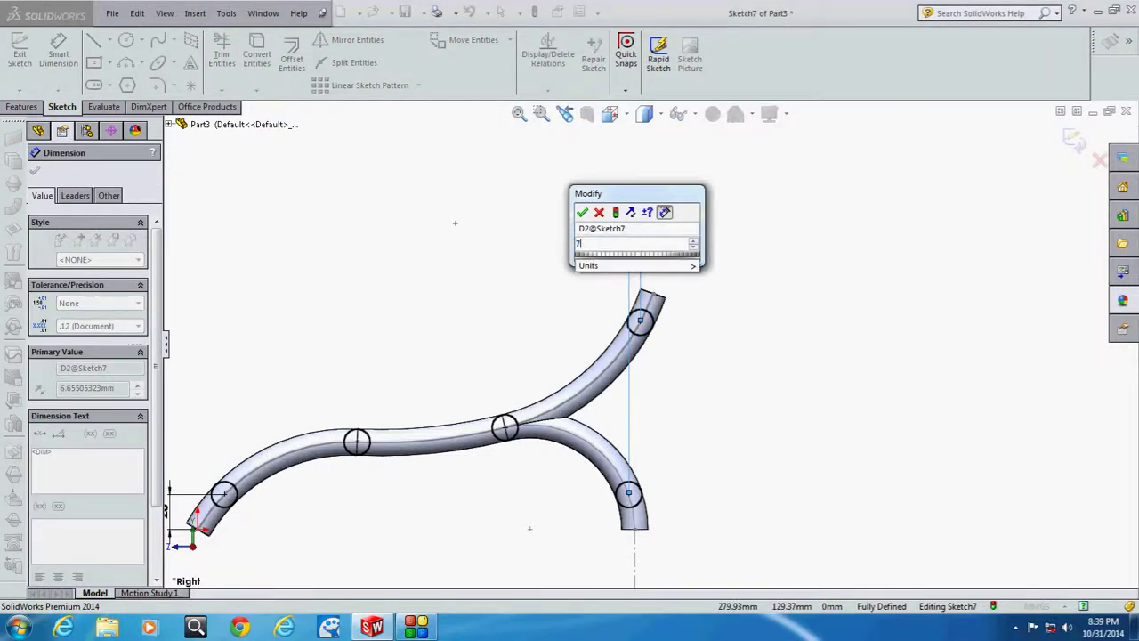
pyautogui.press('Return')
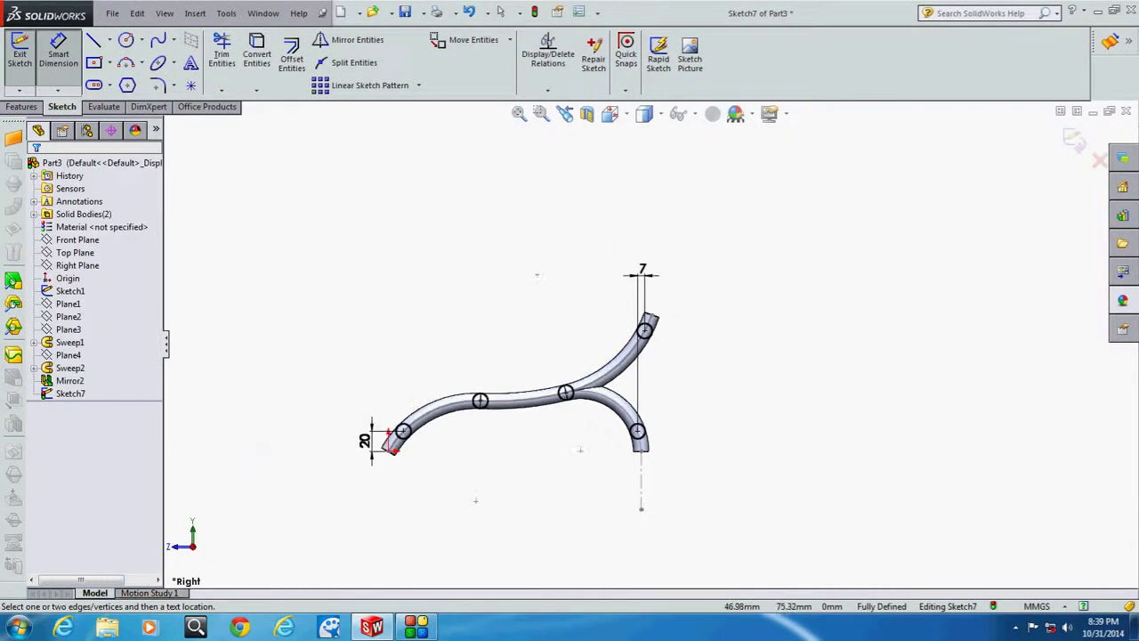
pyautogui.hotkey('ctrl', '7')
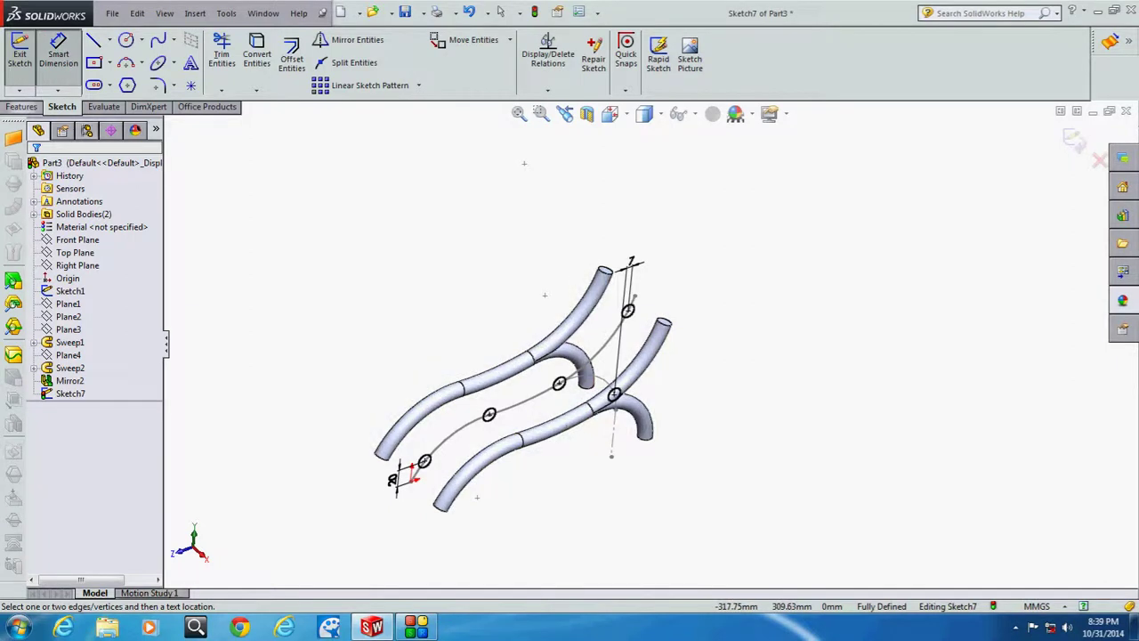
# Step: Extrude Sketch7's circles Up To Next in both directions to form crossbar rungs
pyautogui.click(22, 105)
pyautogui.click(25, 54)
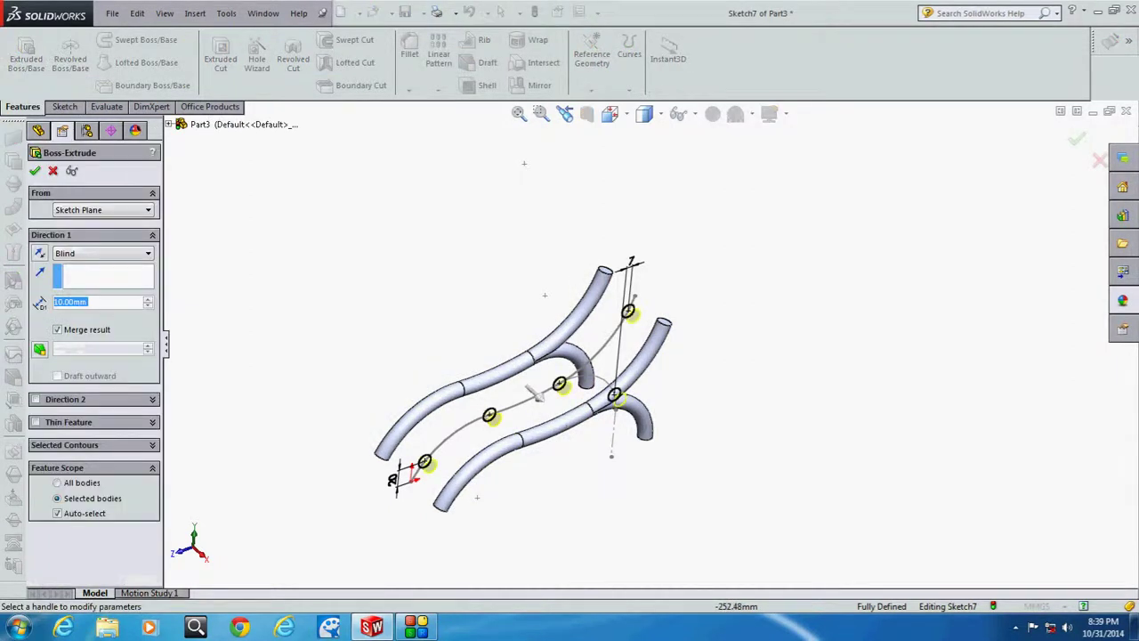
pyautogui.click(102, 252)
pyautogui.click(80, 287)
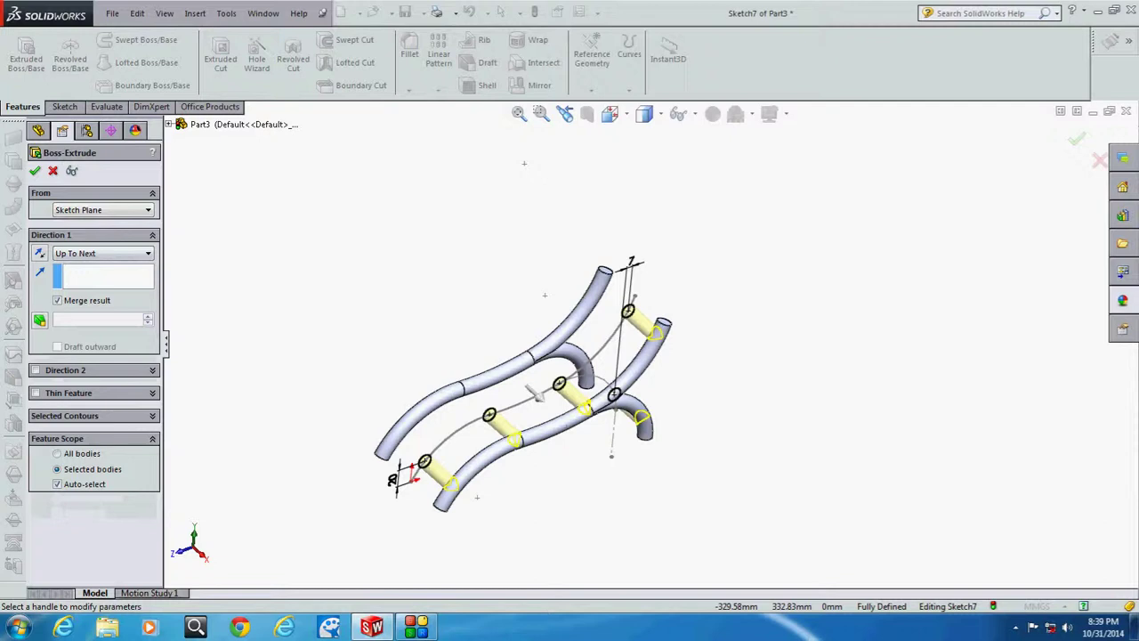
pyautogui.click(36, 370)
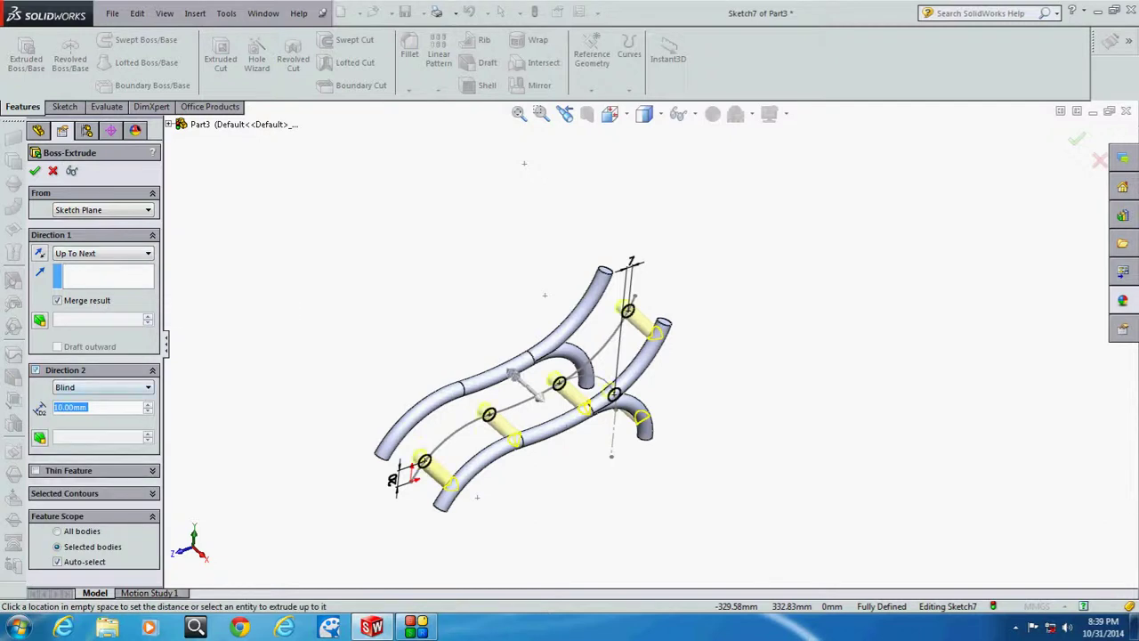
pyautogui.click(102, 387)
pyautogui.click(80, 418)
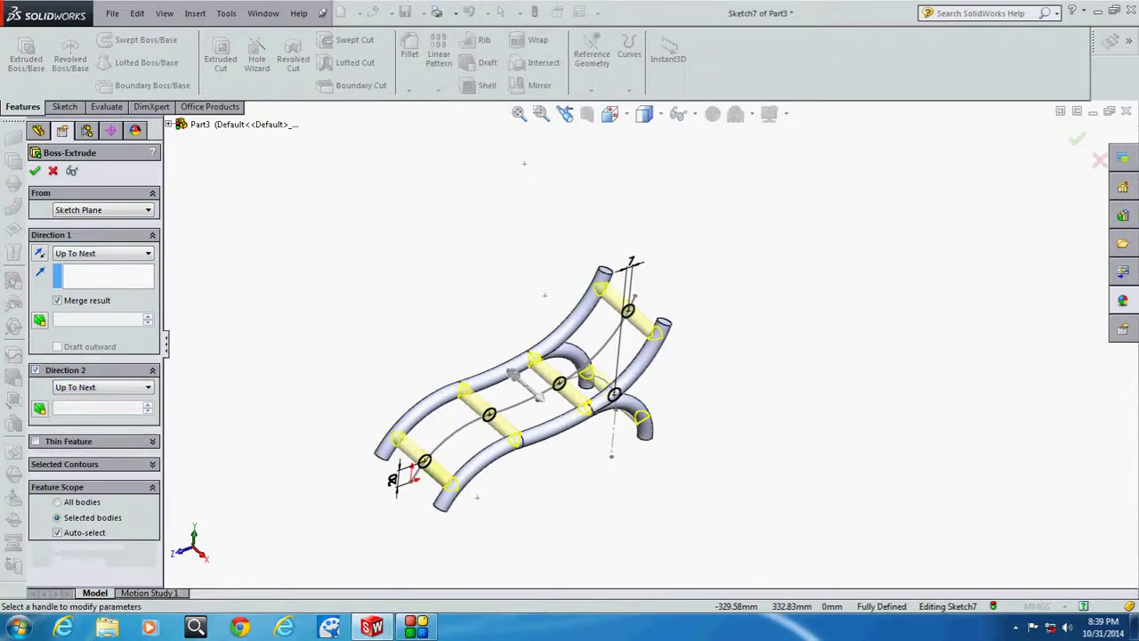
pyautogui.click(35, 170)
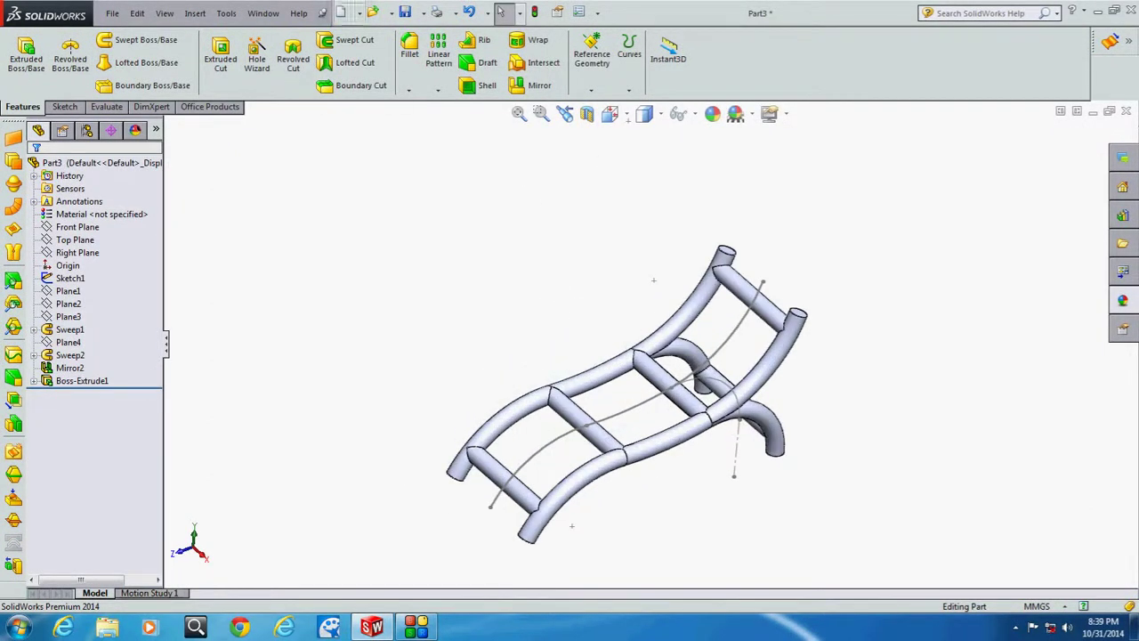
# Step: Hide Sketch1 and rotate the view to inspect the finished tube-and-crossbar frame
pyautogui.rightClick(743, 298)
pyautogui.click(763, 294)
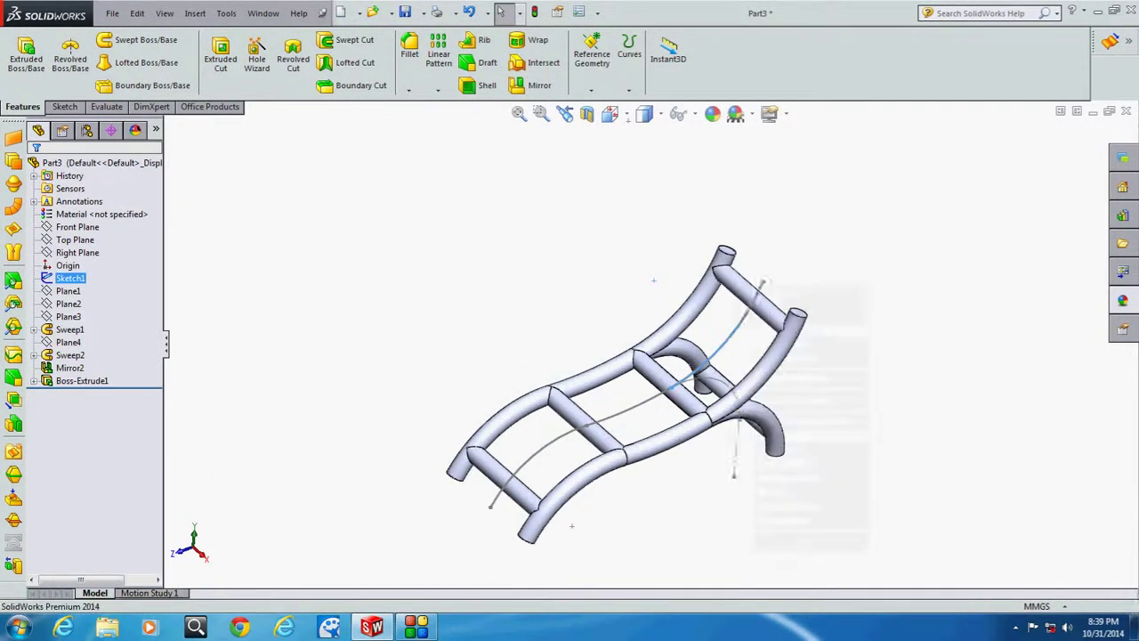
pyautogui.moveTo(623, 382)
pyautogui.mouseDown(button='middle')
pyautogui.moveTo(694, 374)
pyautogui.moveTo(676, 427)
pyautogui.mouseUp(button='middle')
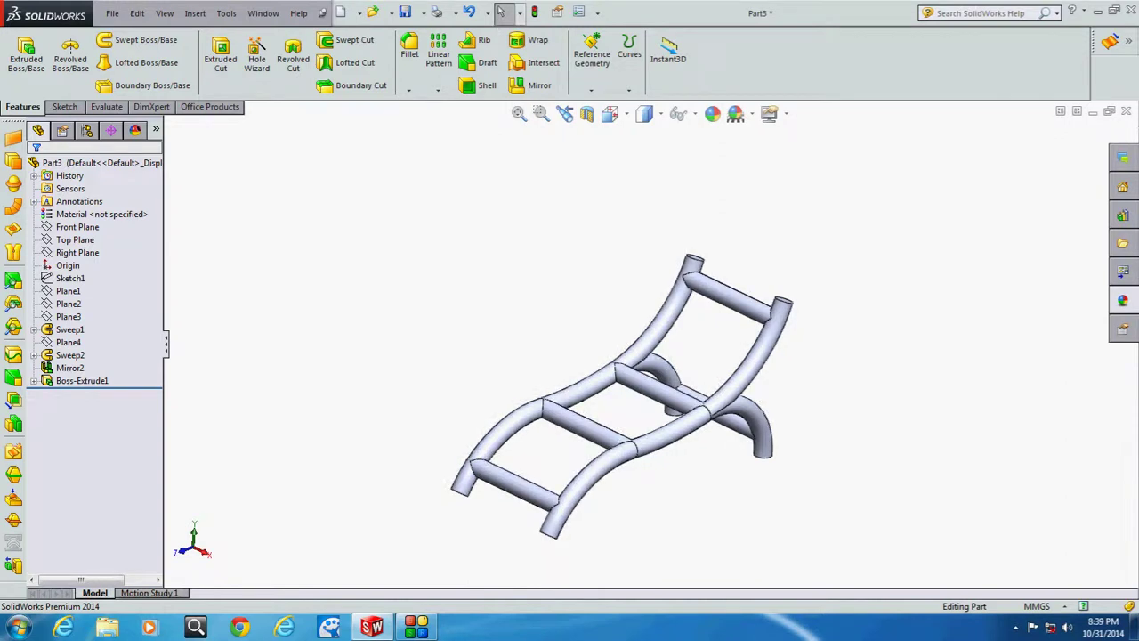
pyautogui.keyDown('ctrl'); pyautogui.moveTo(663, 377); pyautogui.dragTo(642, 365, button='middle'); pyautogui.keyUp('ctrl')
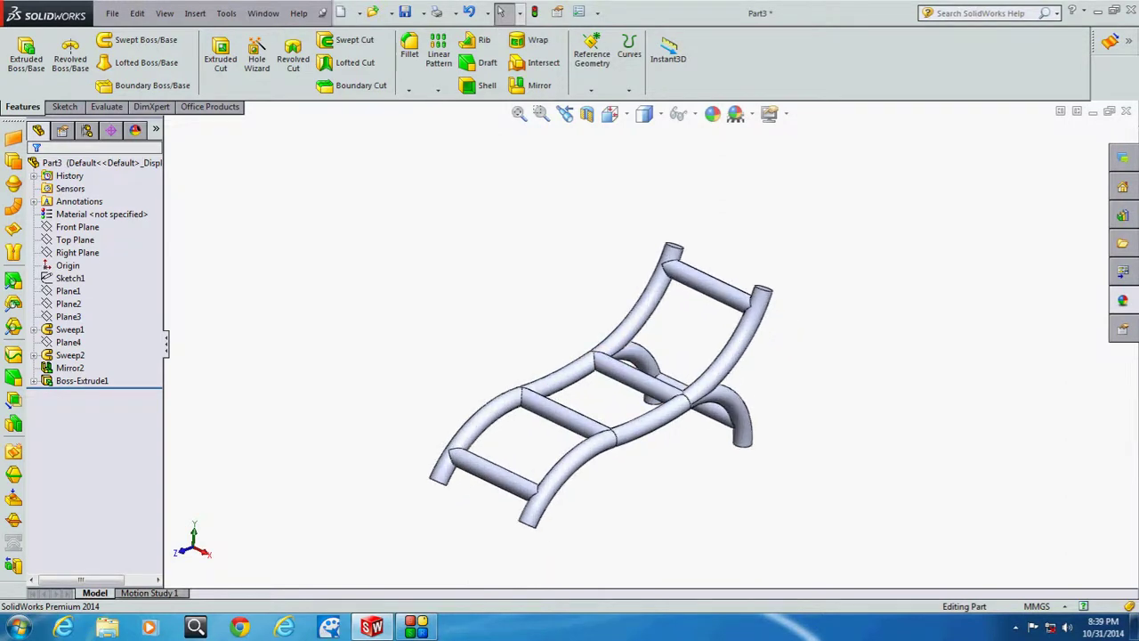
pyautogui.press('Up')
pyautogui.press('Up')
pyautogui.press('Up')
pyautogui.press('Down')
pyautogui.press('Down')
pyautogui.press('Down')
pyautogui.press('Right')
pyautogui.press('Right')
pyautogui.press('Left')
pyautogui.press('Left')
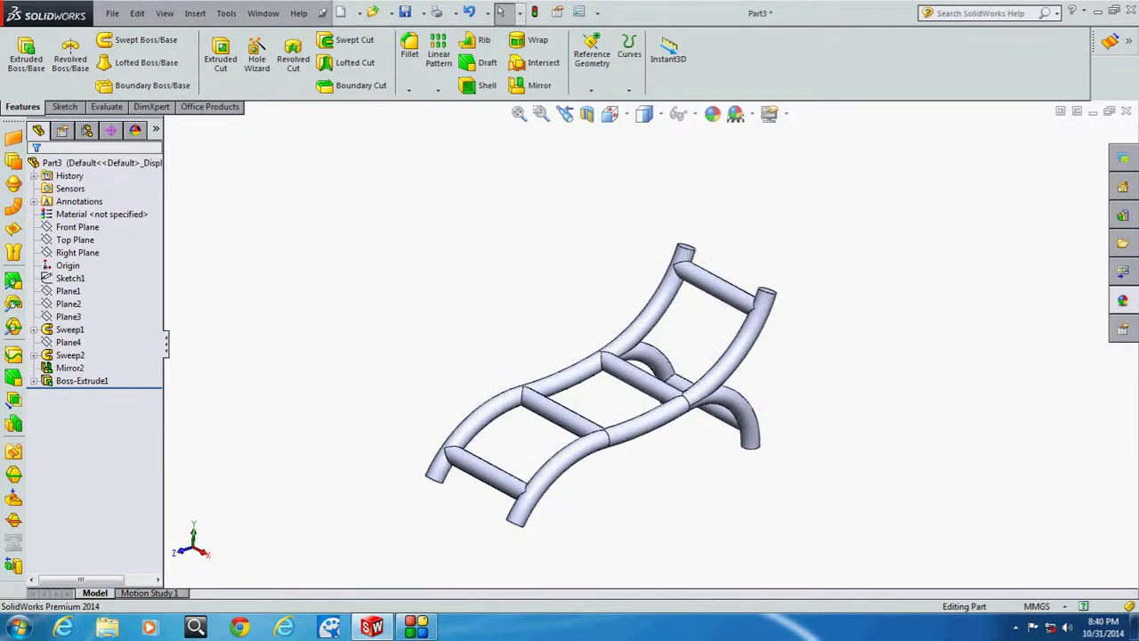
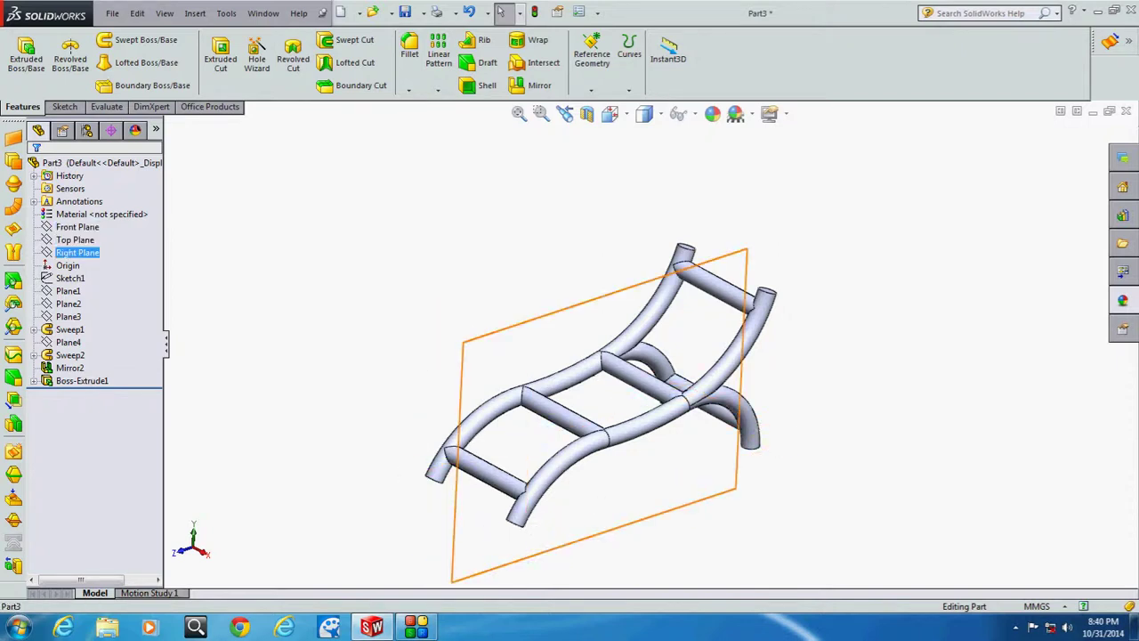
# Step: Start a sketch on the Right Plane and offset Sketch1's seat path arc and segment by 10 mm
pyautogui.click(77, 253)
pyautogui.click(81, 234)
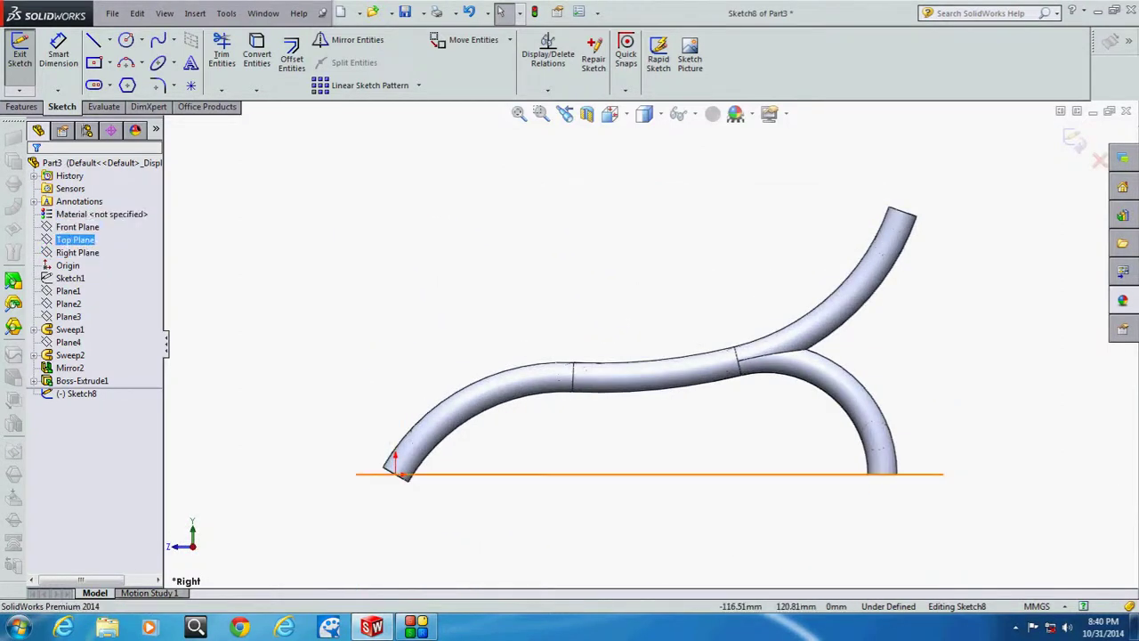
pyautogui.click(72, 277)
pyautogui.click(97, 255)
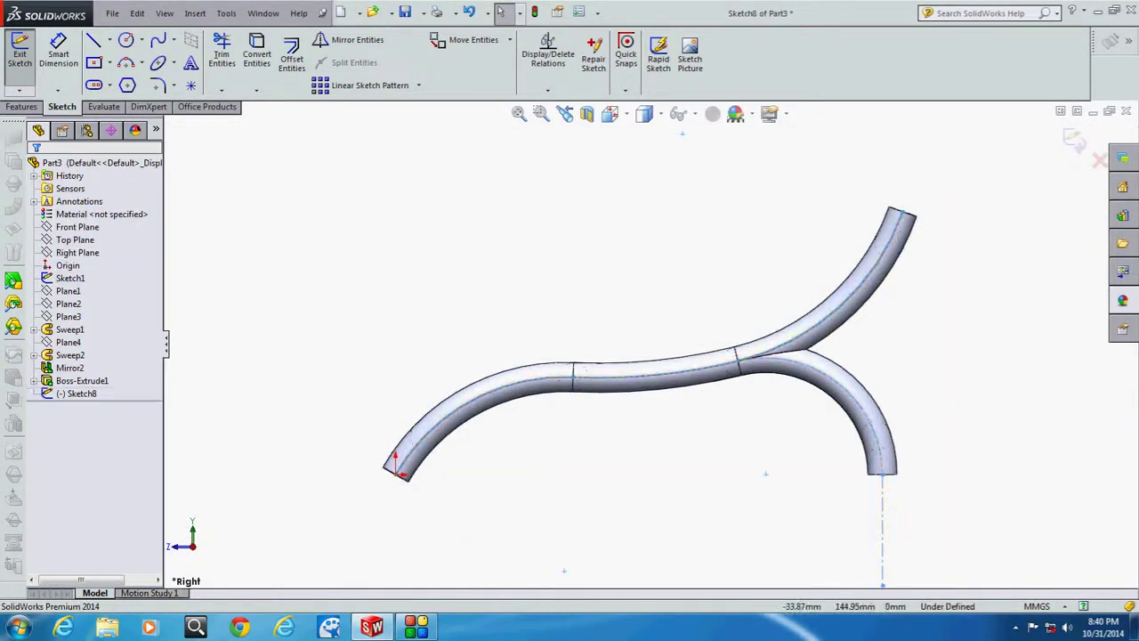
pyautogui.click(552, 379)
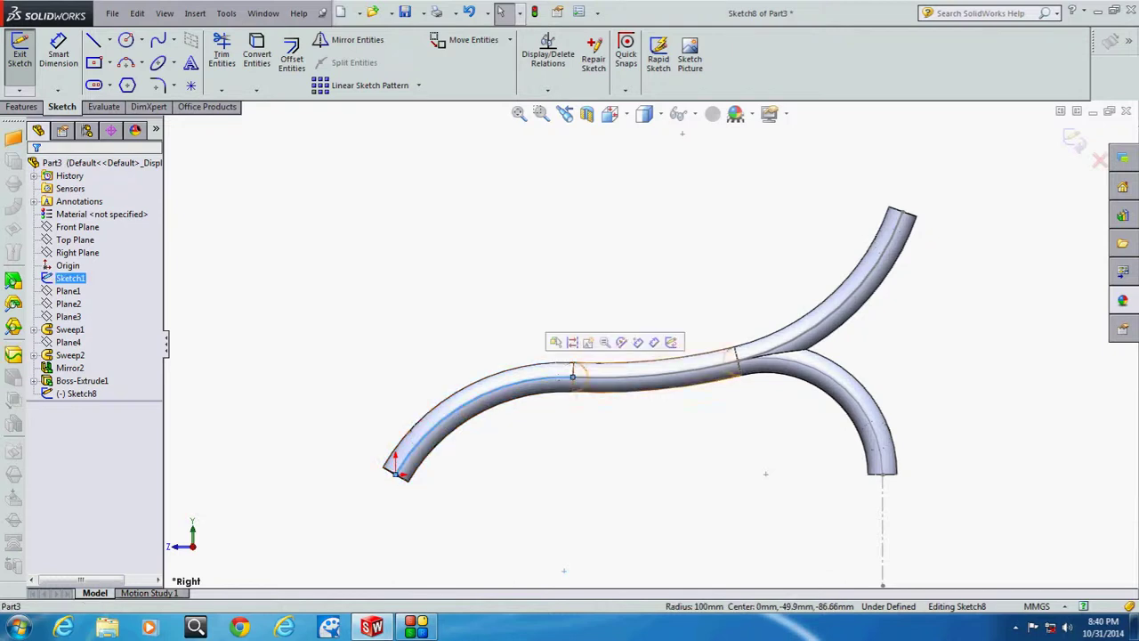
pyautogui.keyDown('ctrl'); pyautogui.click(851, 281); pyautogui.keyUp('ctrl')
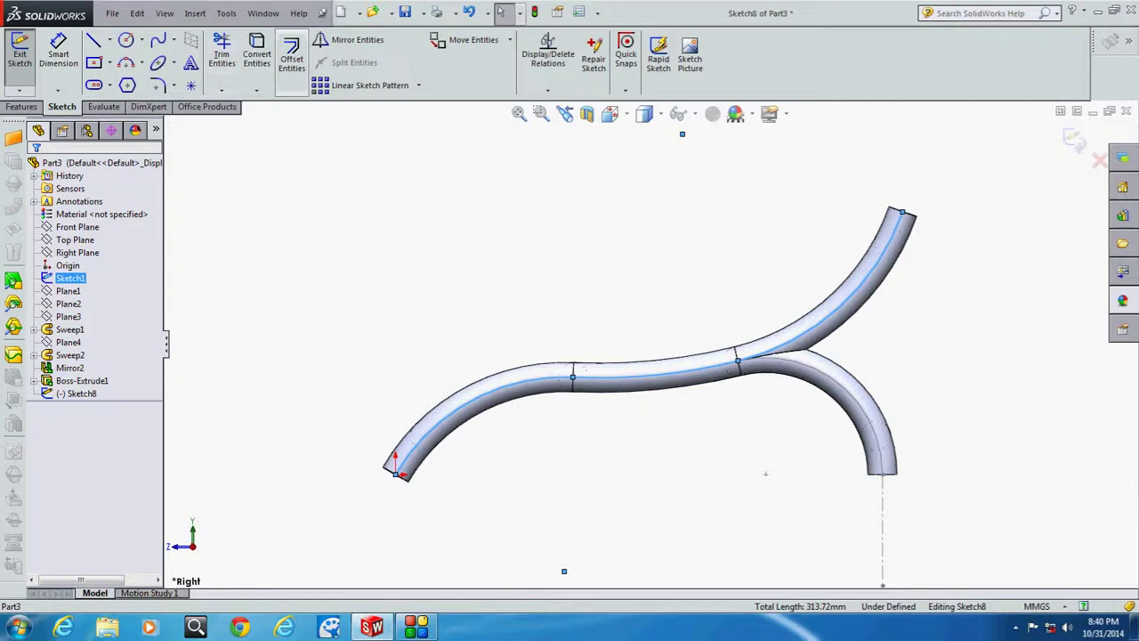
pyautogui.click(291, 53)
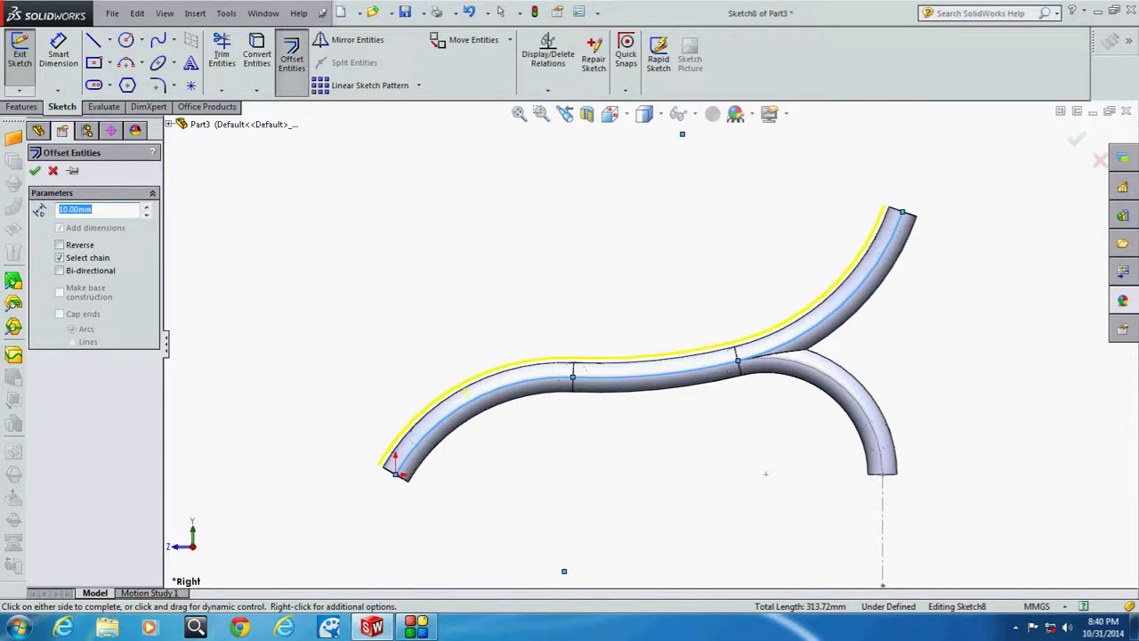
# Step: Commit the 10 mm offset and add a second 7.5 mm offset of the seat path curves
pyautogui.press('Return')
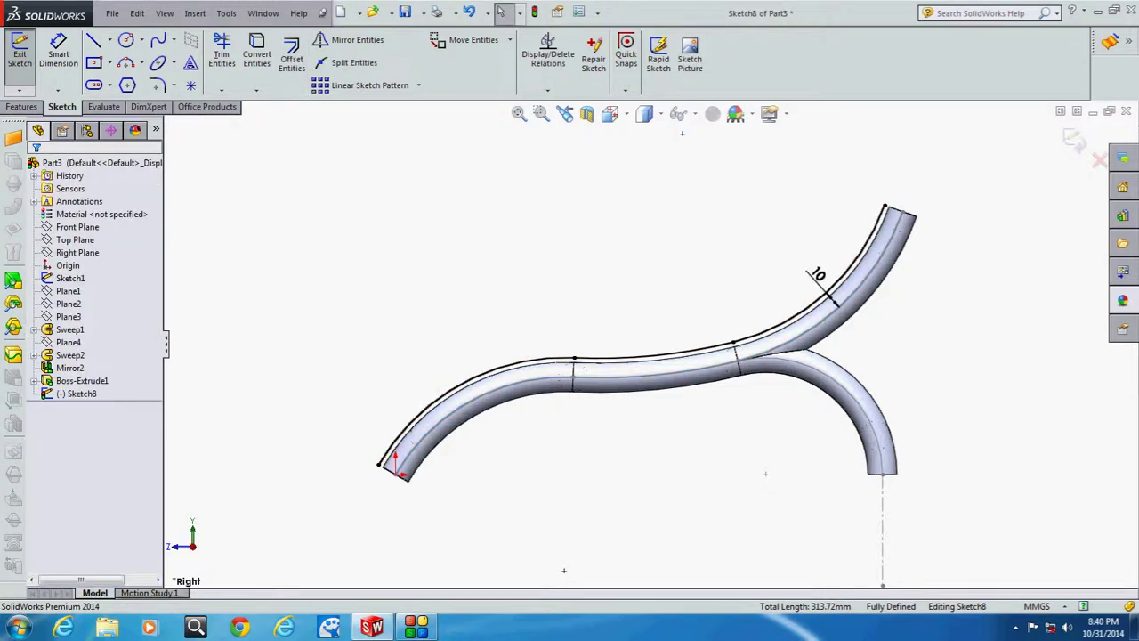
pyautogui.scroll(-1, 772, 526)
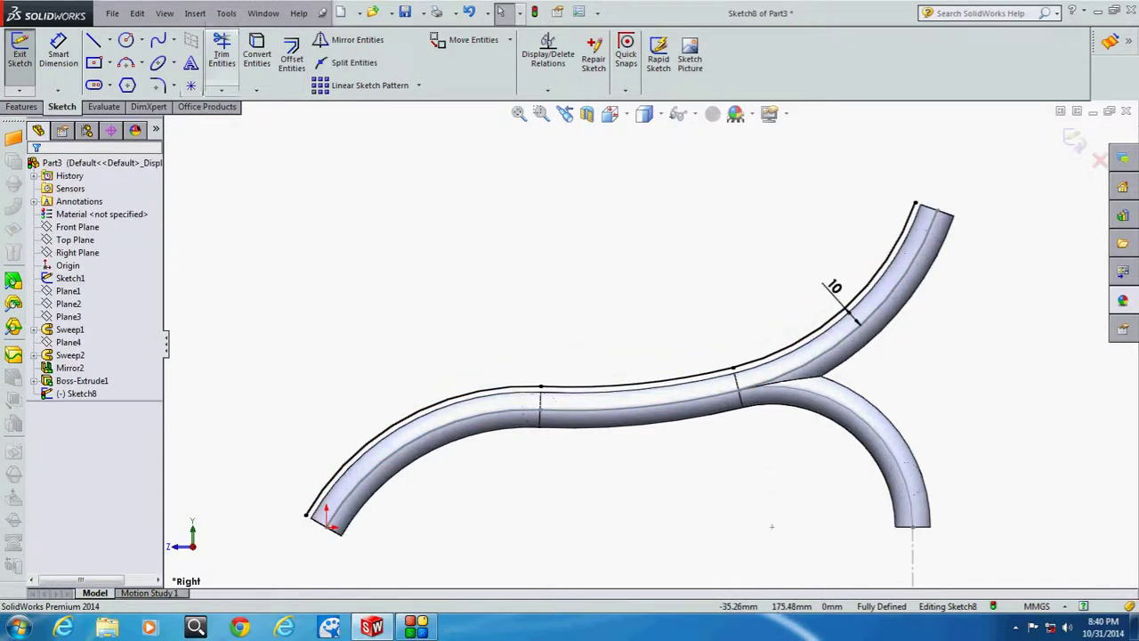
pyautogui.click(291, 55)
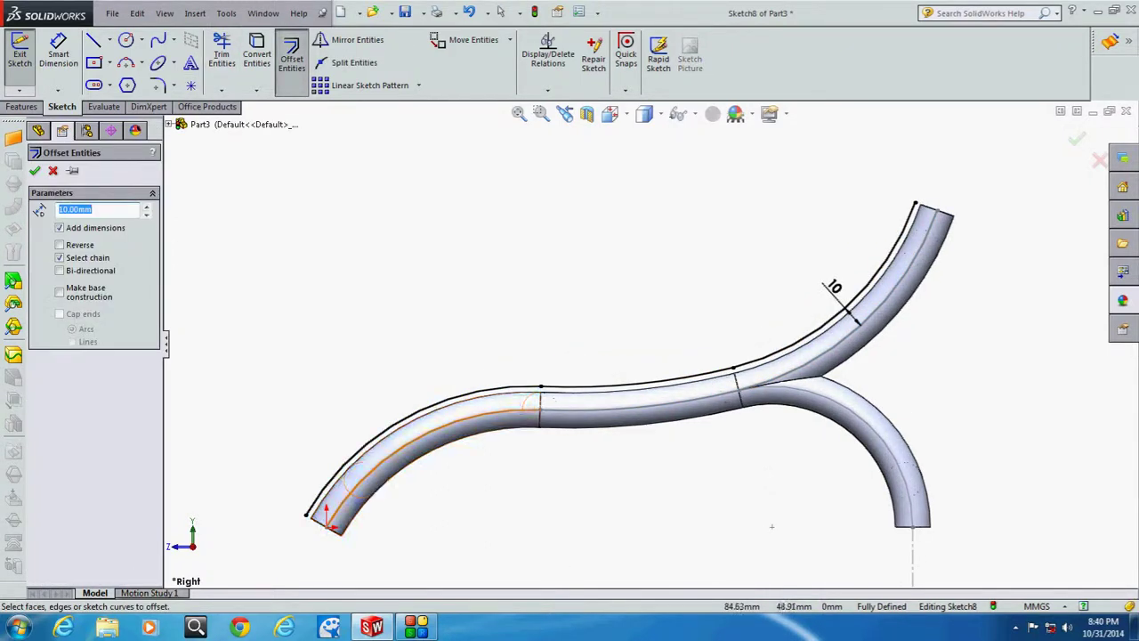
pyautogui.click(641, 402)
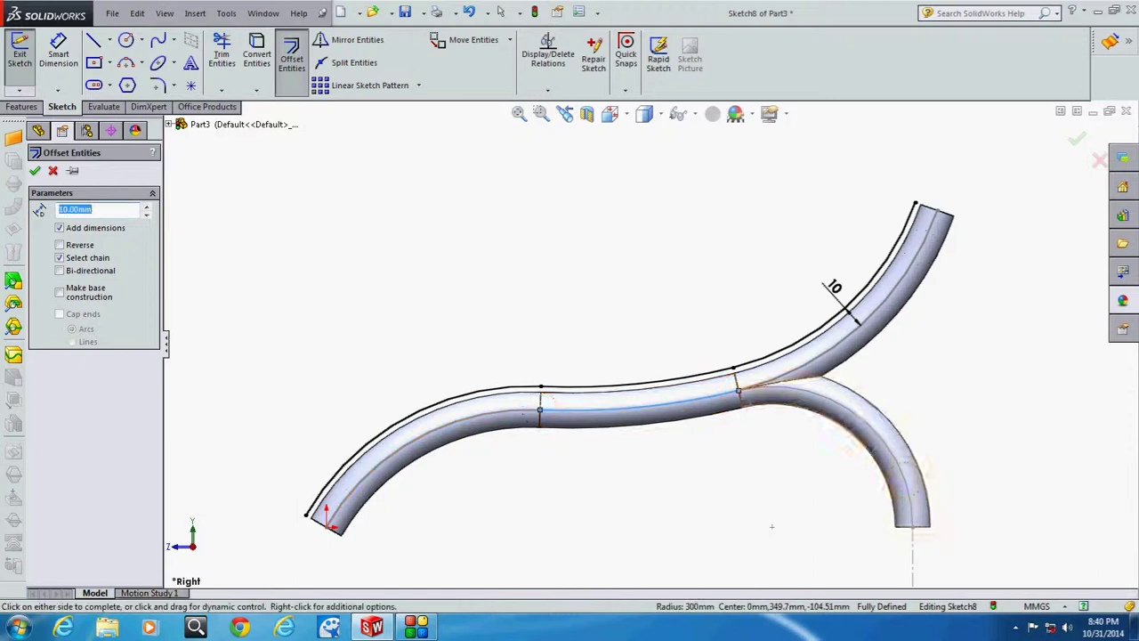
pyautogui.click(52, 170)
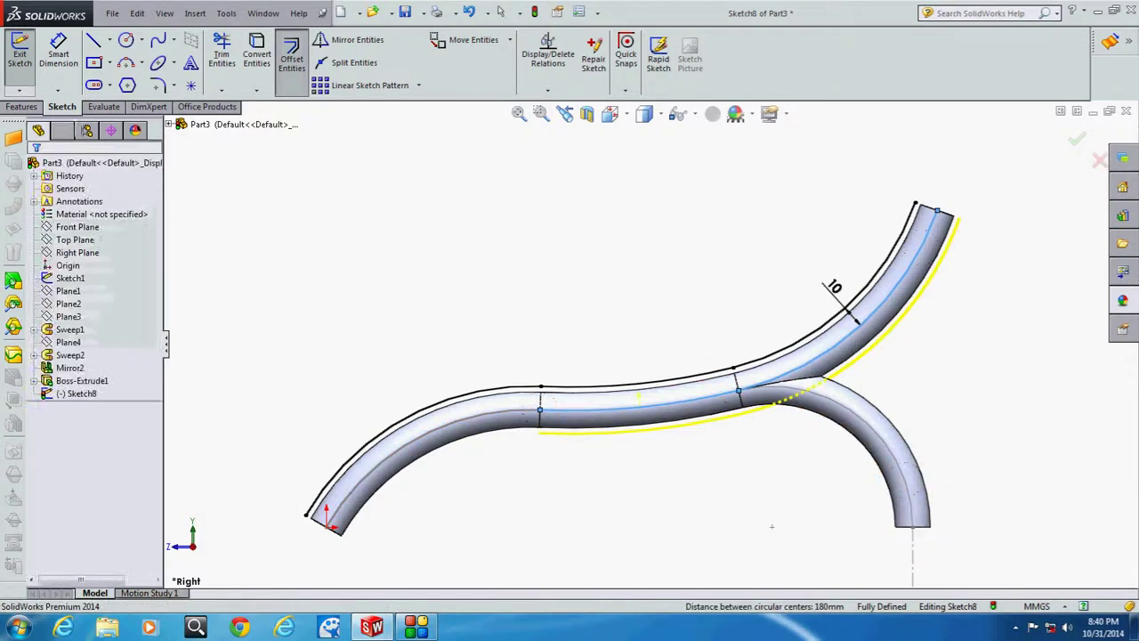
pyautogui.click(436, 436)
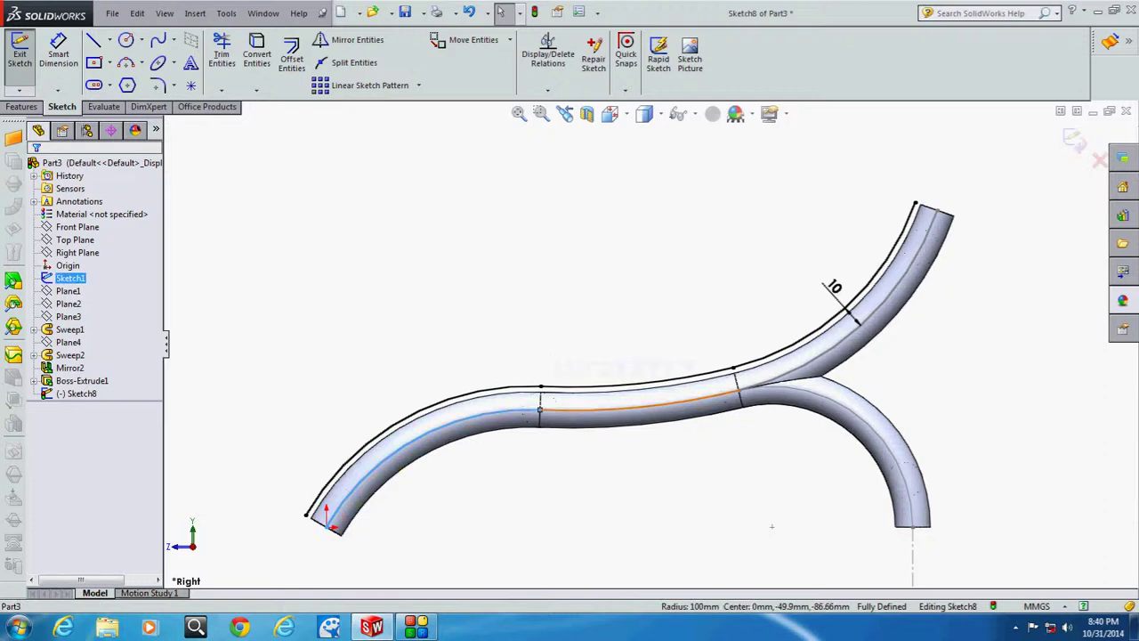
pyautogui.keyDown('ctrl'); pyautogui.click(855, 326); pyautogui.keyUp('ctrl')
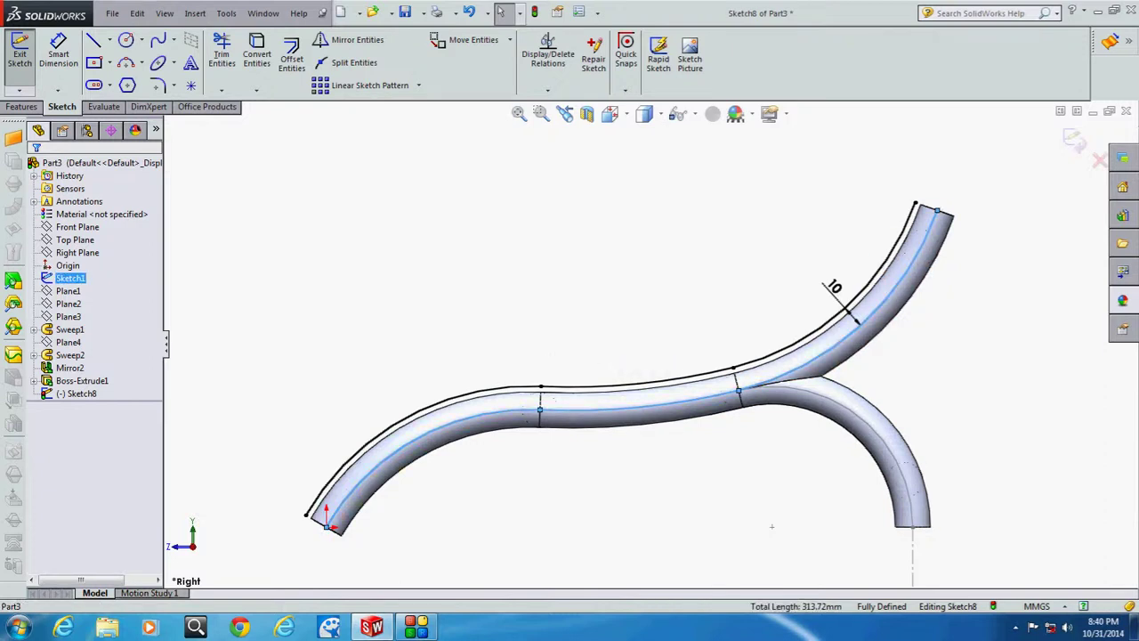
pyautogui.click(291, 54)
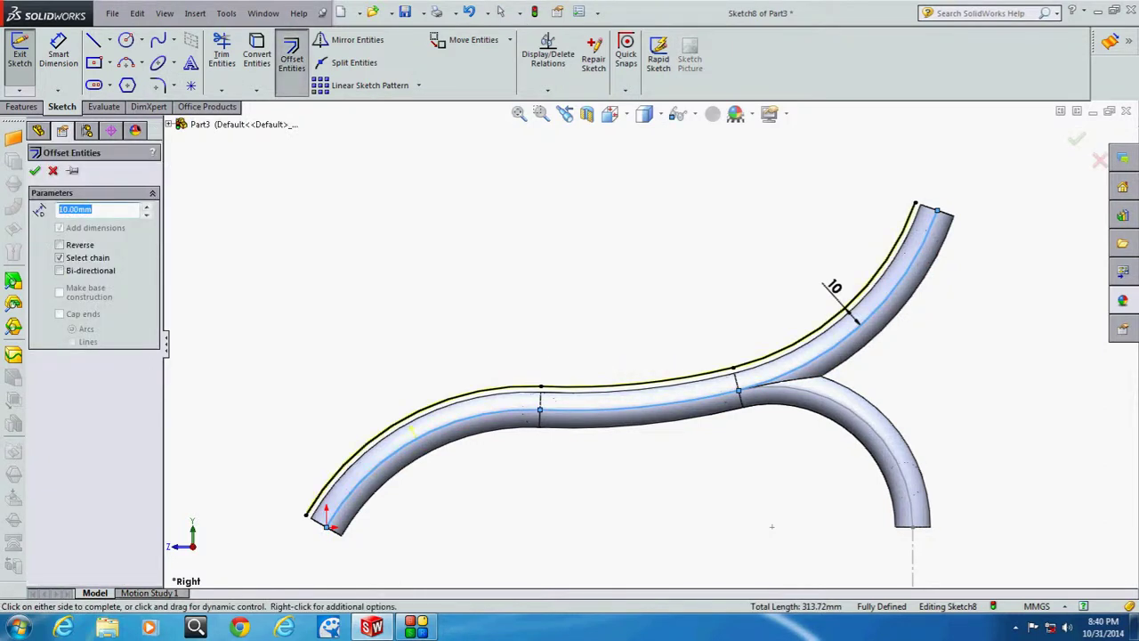
pyautogui.press('Return')
pyautogui.press('Return')
pyautogui.press('Return')
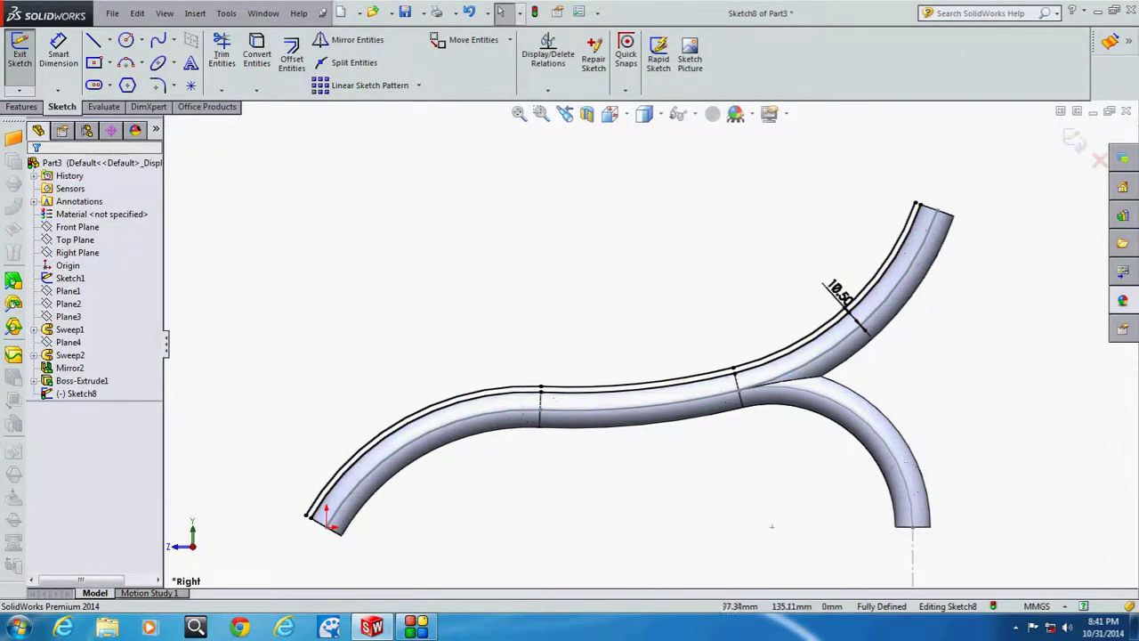
# Step: Close the lower-left ends of the two offset curves with a short 2.5 mm line
pyautogui.click(94, 40)
pyautogui.scroll(-3, 262, 585)
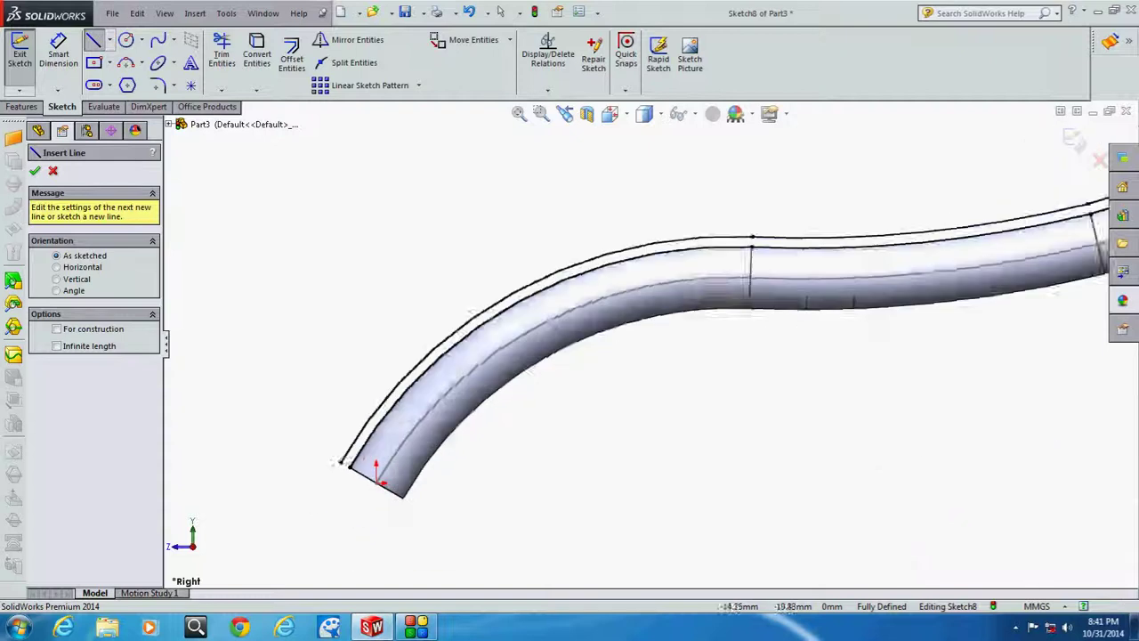
pyautogui.scroll(-2, 347, 461)
pyautogui.moveTo(370, 443); pyautogui.dragTo(389, 463)
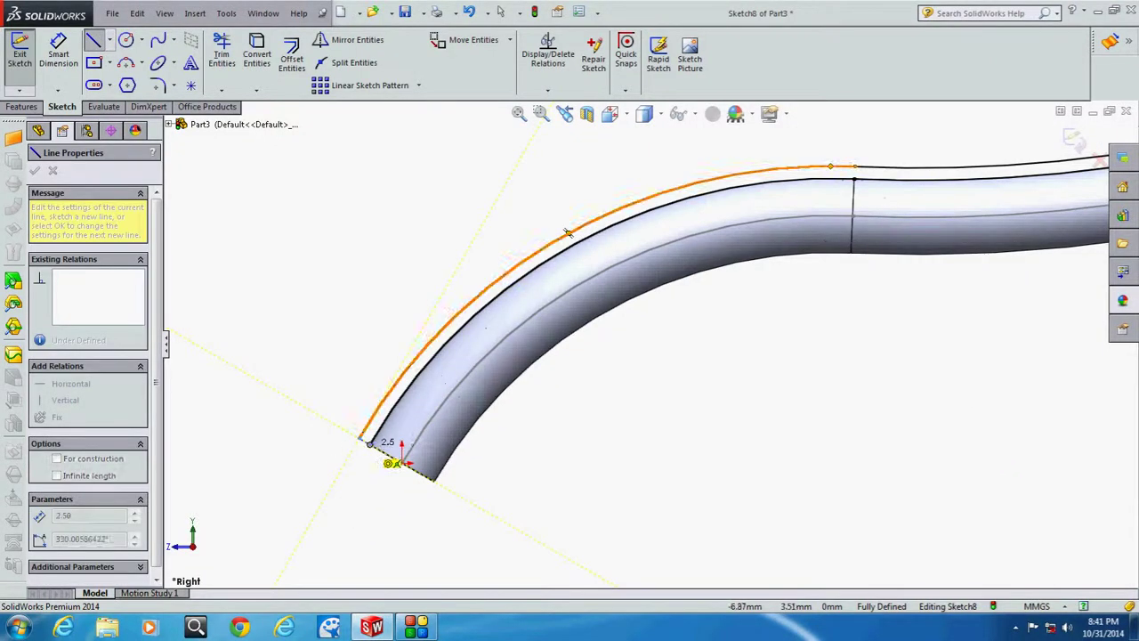
pyautogui.press('Escape')
pyautogui.scroll(2, 753, 552)
pyautogui.scroll(3, 801, 516)
pyautogui.scroll(-2, 982, 475)
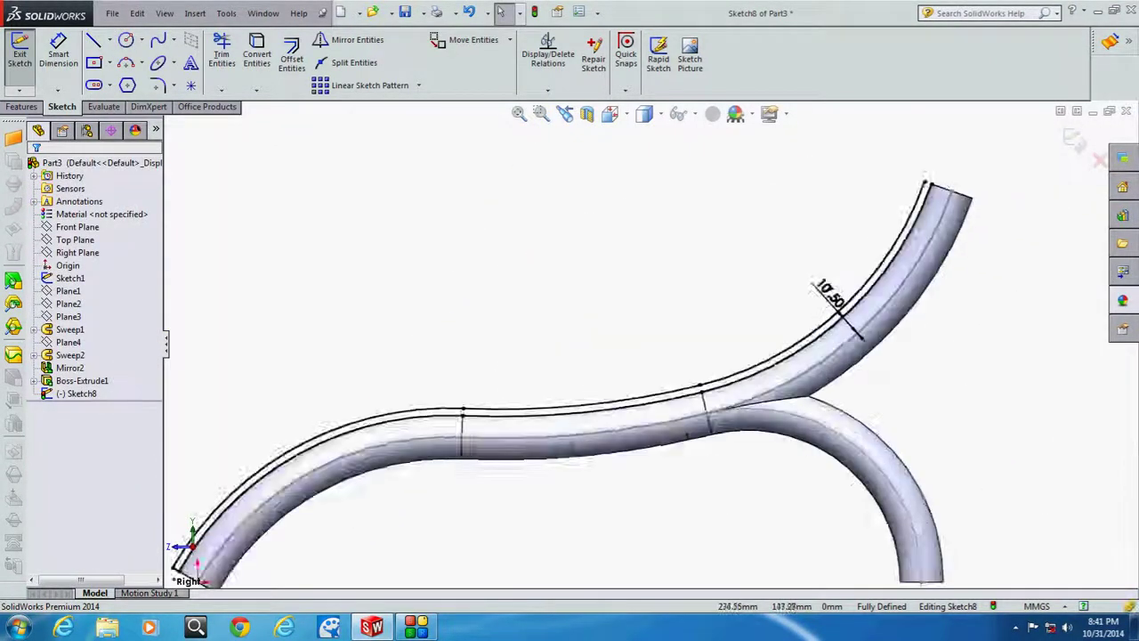
pyautogui.scroll(-3, 890, 267)
# Step: Close the upper ends of the offset curves with a line and view the whole frame
pyautogui.click(110, 39)
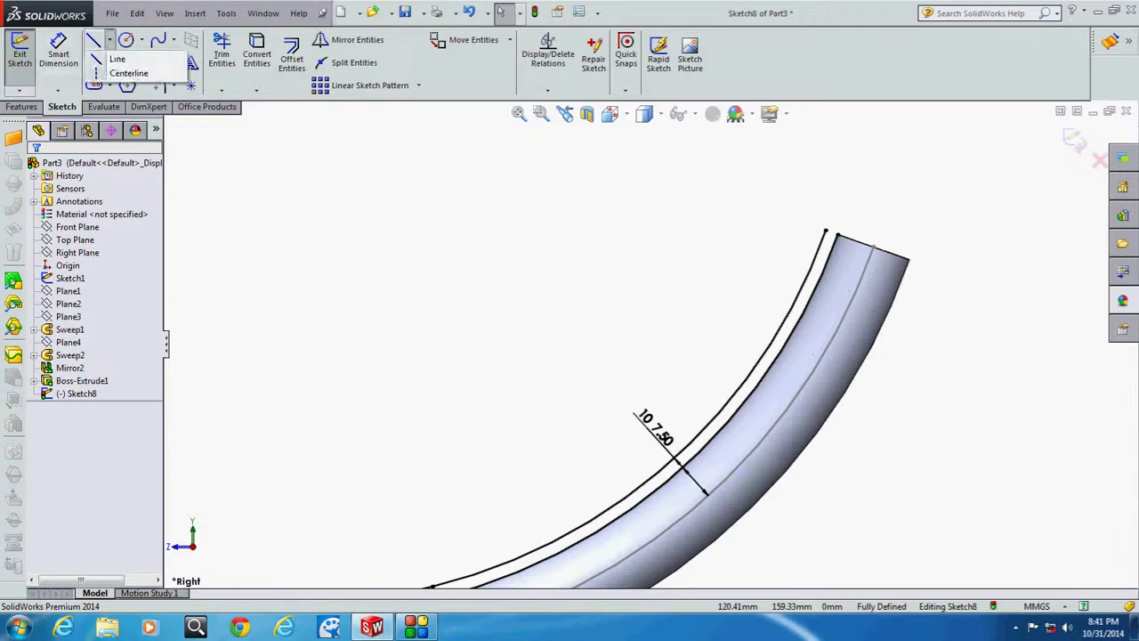
pyautogui.click(114, 56)
pyautogui.scroll(-3, 929, 267)
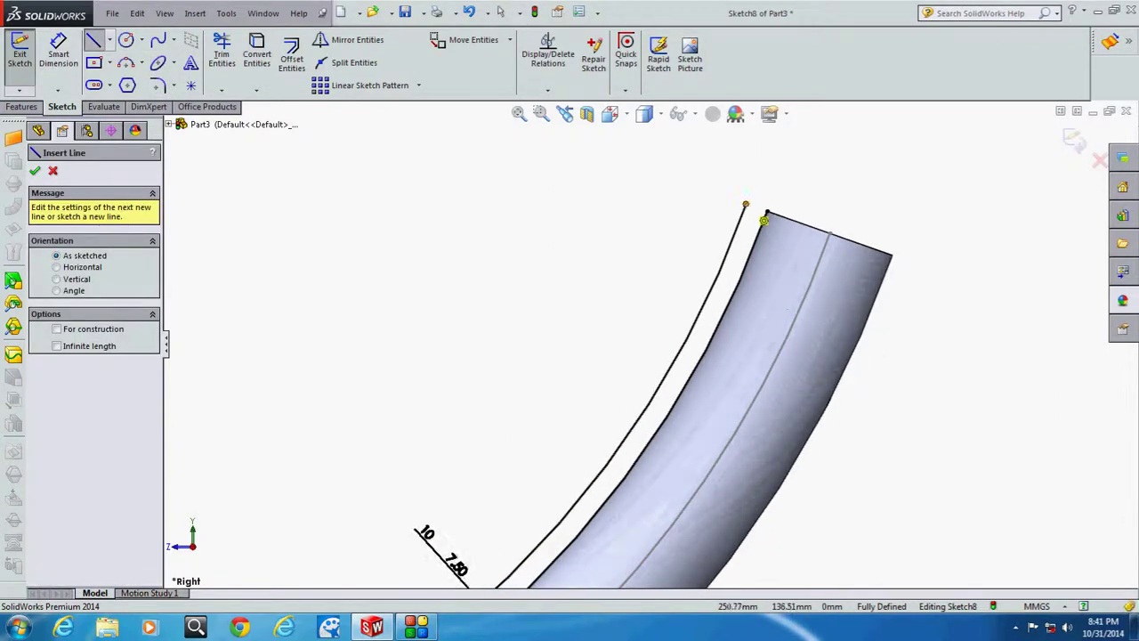
pyautogui.click(745, 204)
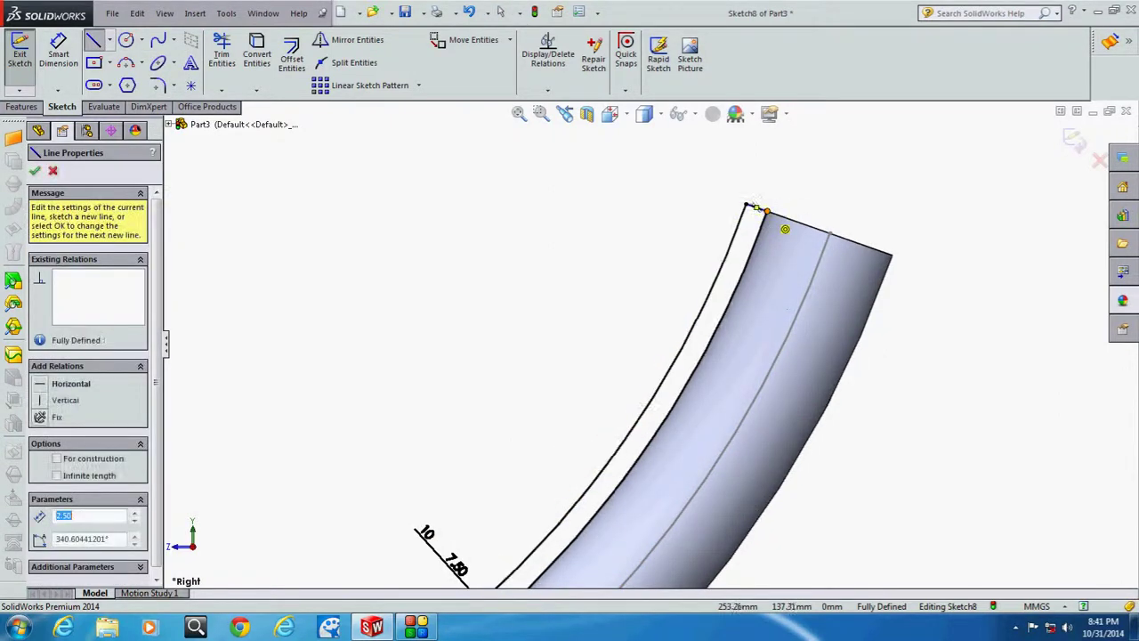
pyautogui.press('Escape')
pyautogui.scroll(3, 420, 214)
pyautogui.moveTo(420, 213); pyautogui.dragTo(502, 264, button='middle')
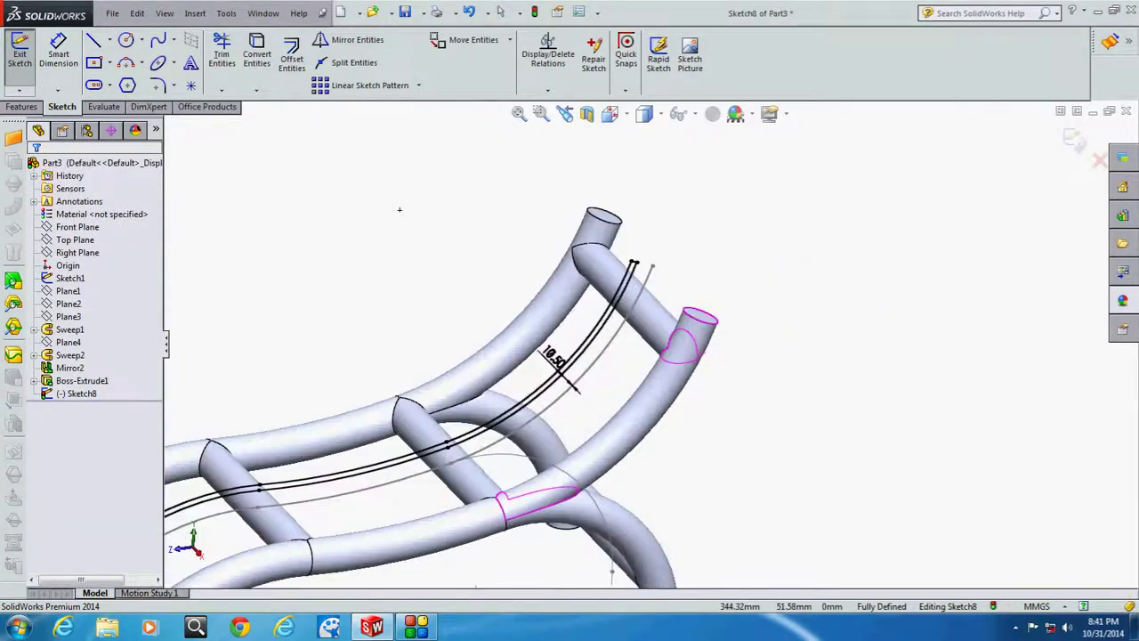
pyautogui.scroll(-2, 486, 549)
pyautogui.scroll(3, 631, 183)
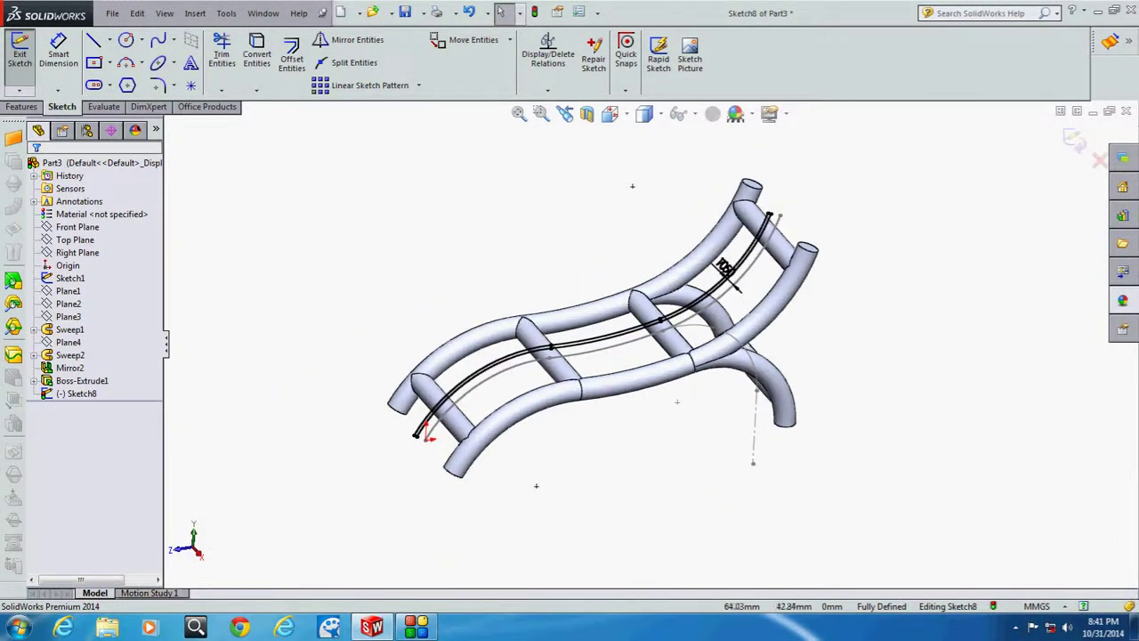
pyautogui.scroll(-2, 676, 184)
# Step: Start a Blind Boss-Extrude of Sketch8 with 35 mm and 40 mm depths in opposite directions
pyautogui.click(22, 106)
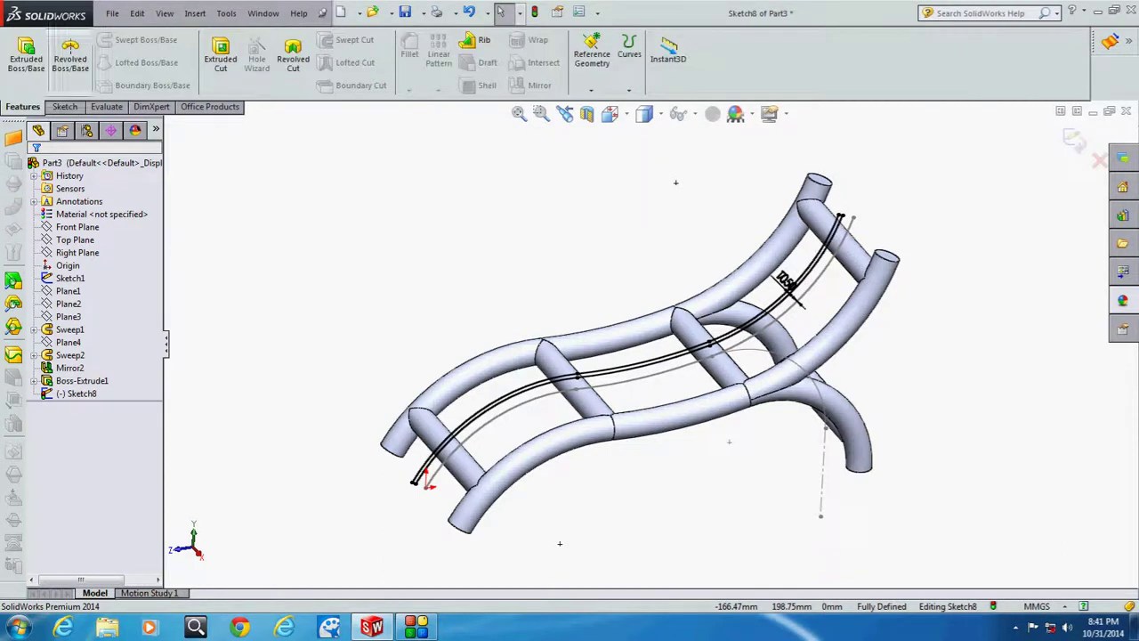
pyautogui.click(26, 55)
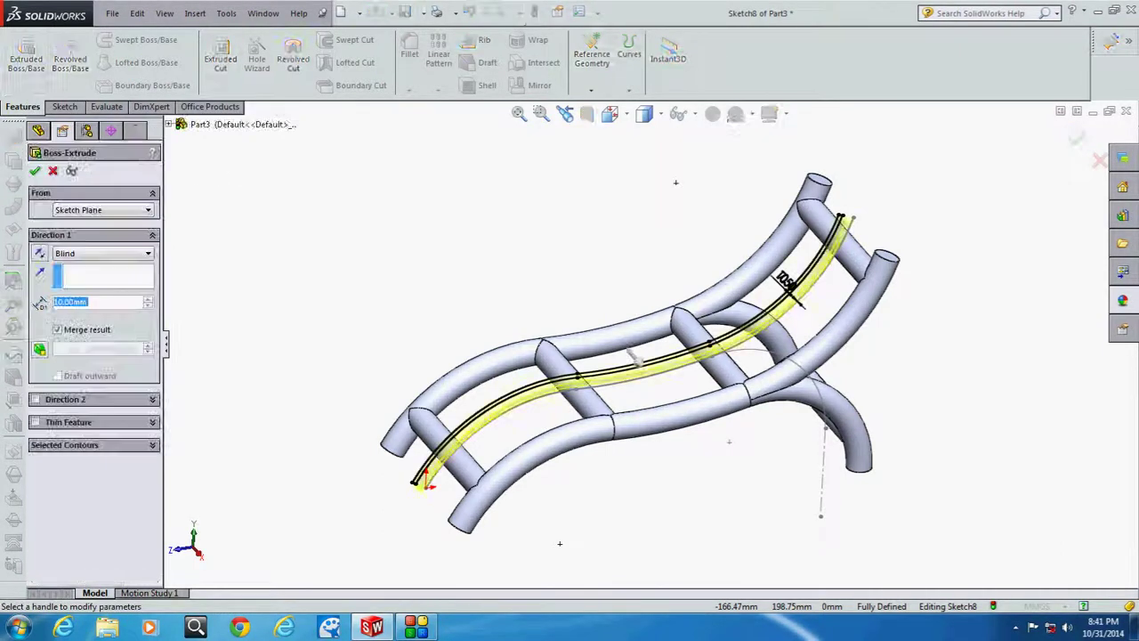
pyautogui.click(103, 252)
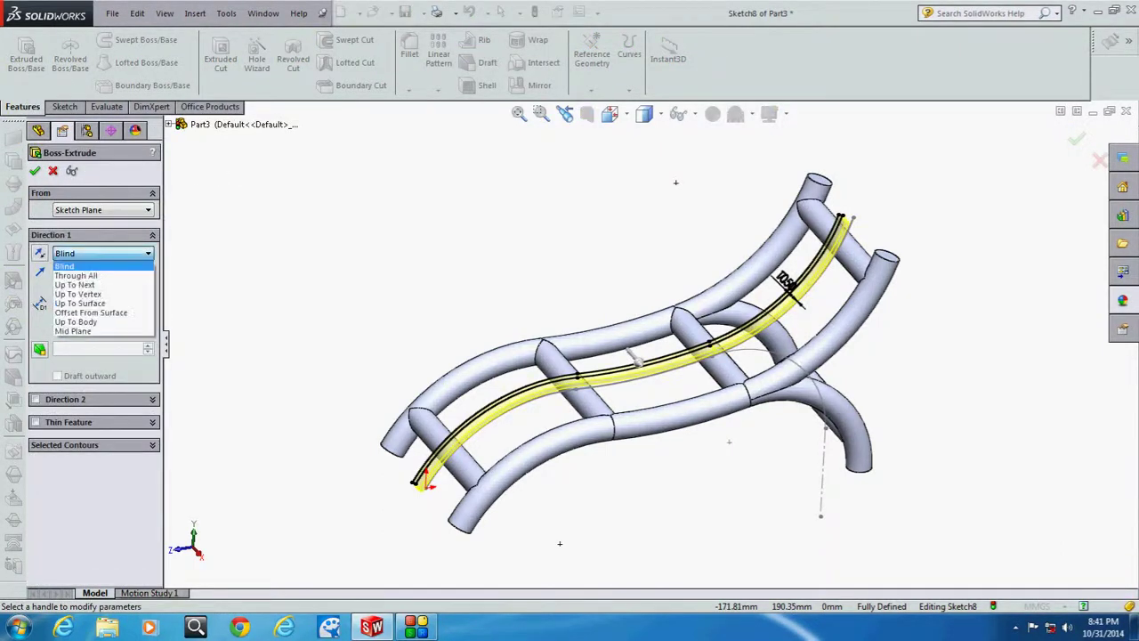
pyautogui.click(71, 264)
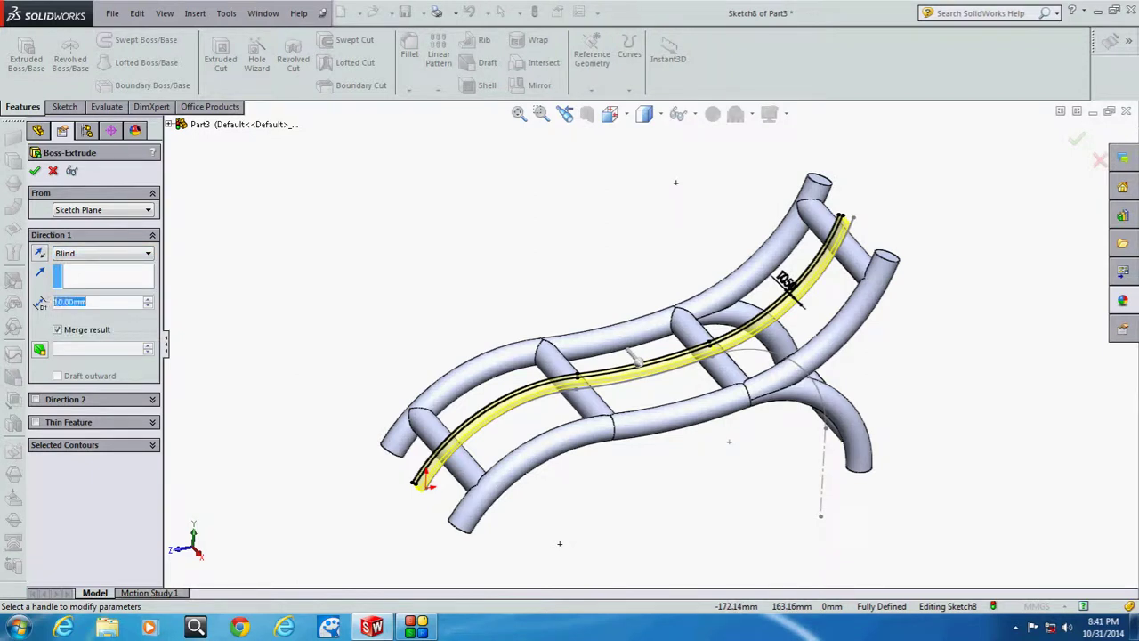
pyautogui.write('35')
pyautogui.press('Return')
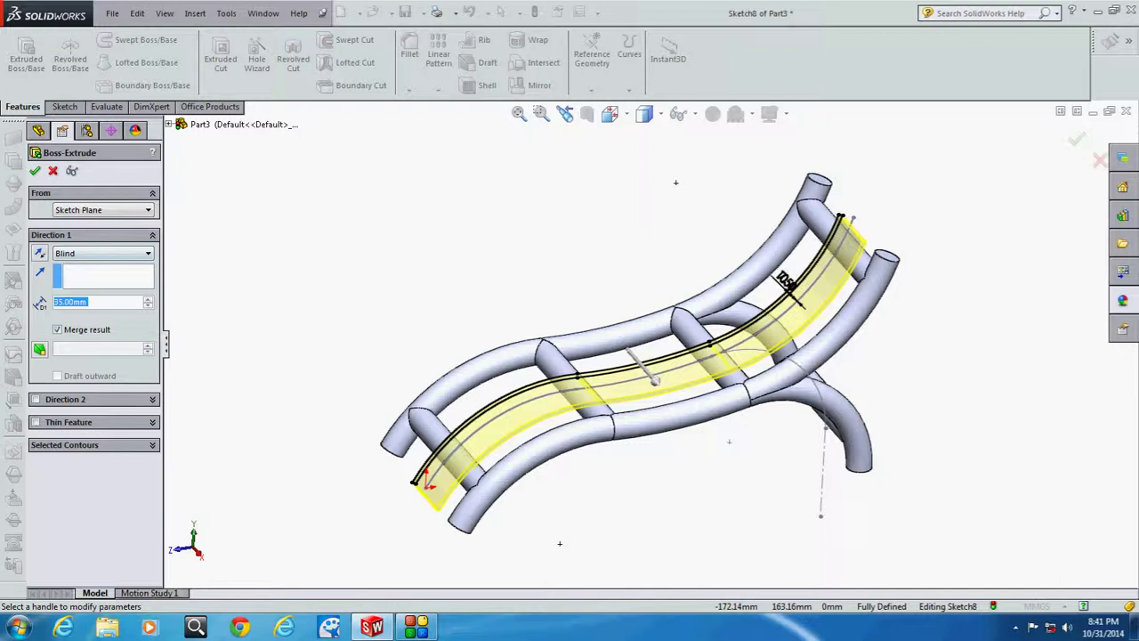
pyautogui.click(35, 398)
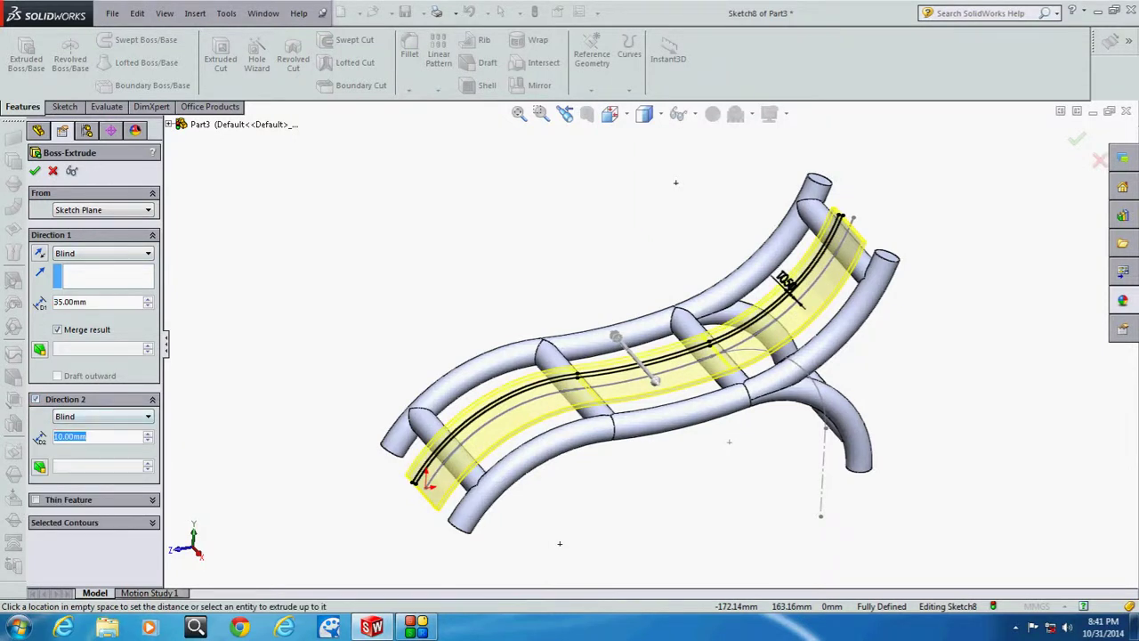
pyautogui.write('40')
pyautogui.press('Return')
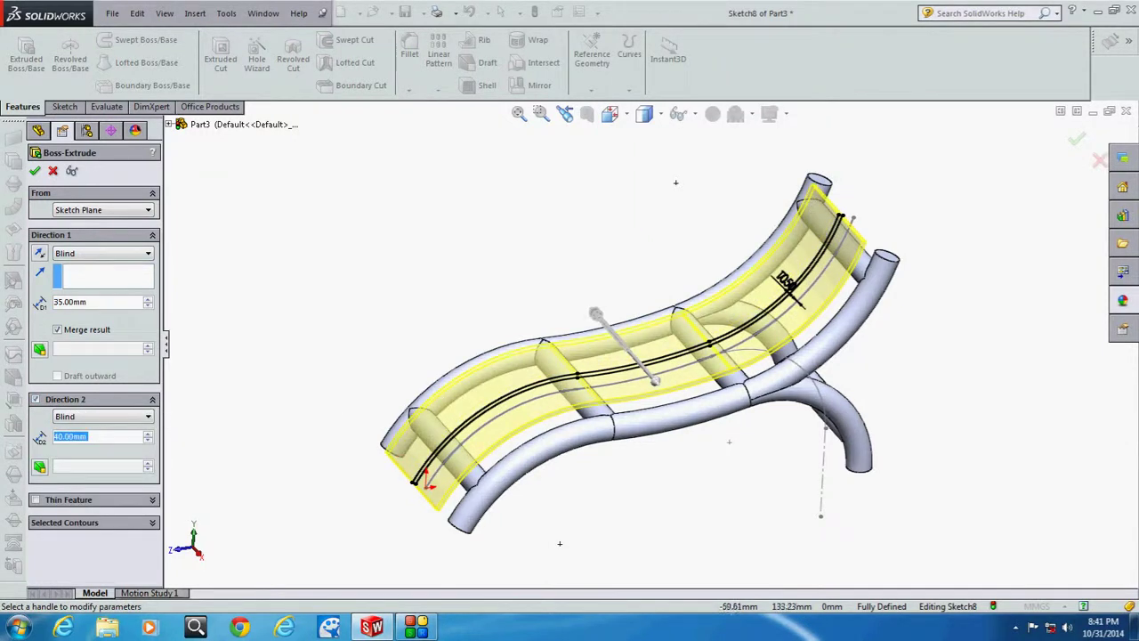
# Step: Change both extrusion depths to 60 mm and accept the seat slab extrusion
pyautogui.moveTo(640, 356); pyautogui.dragTo(658, 374, button='middle')
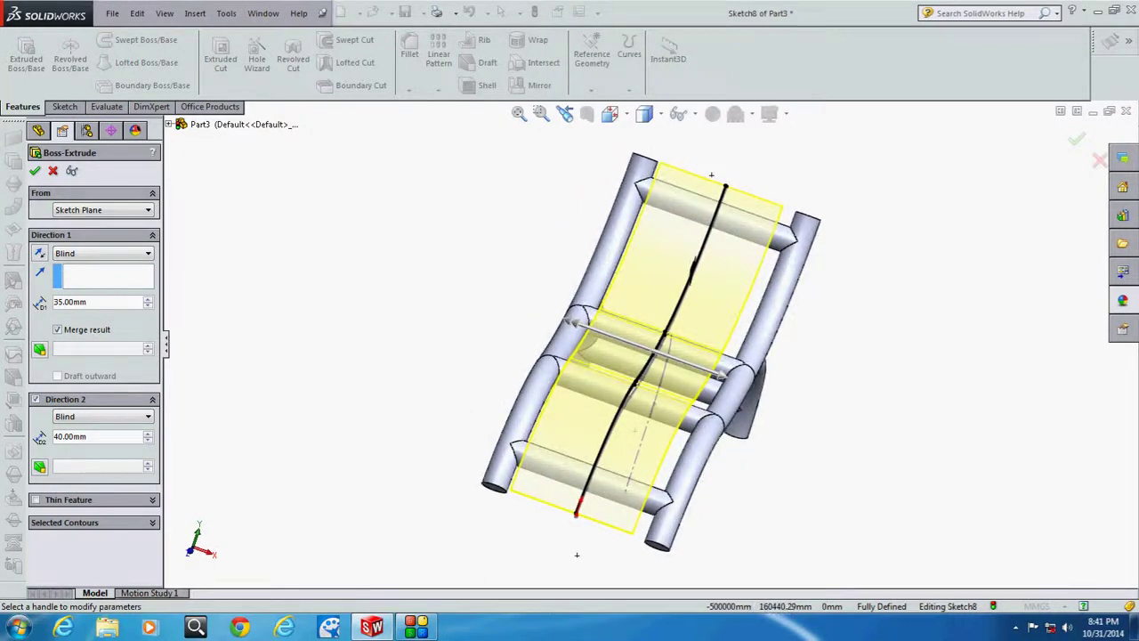
pyautogui.scroll(1, 98, 301)
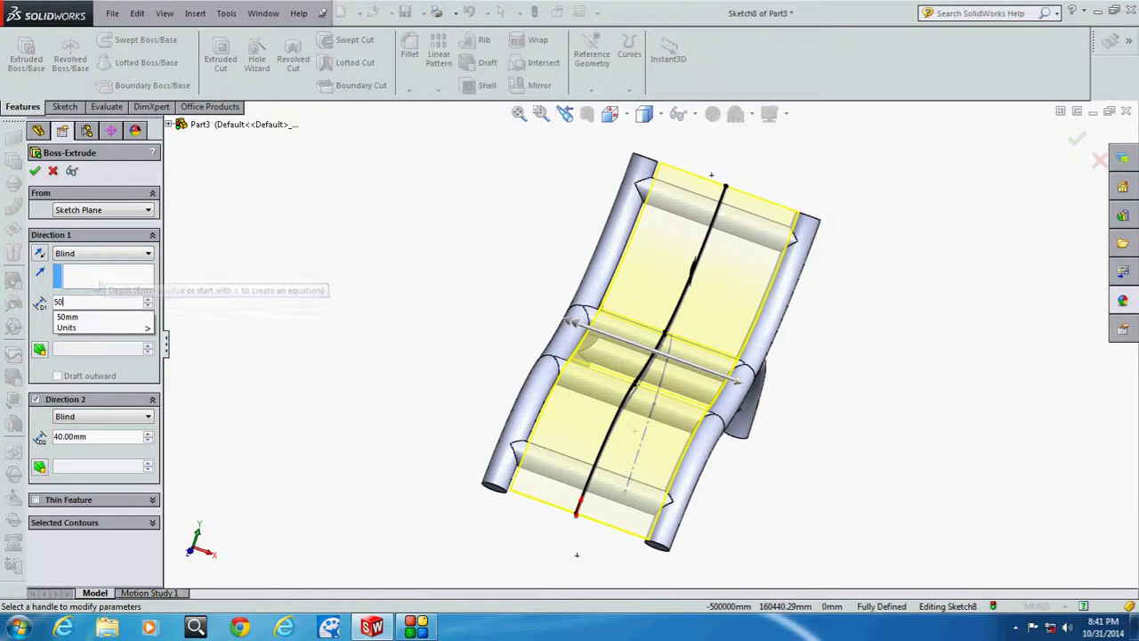
pyautogui.scroll(1, 98, 302)
pyautogui.click(98, 436)
pyautogui.scroll(3, 98, 436)
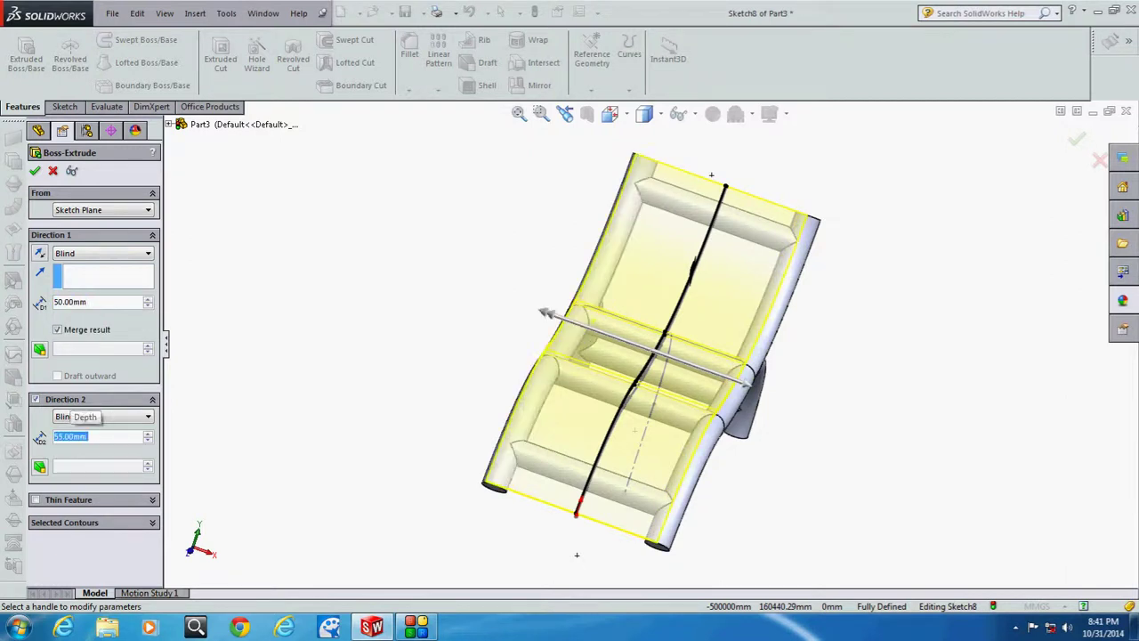
pyautogui.click(80, 302)
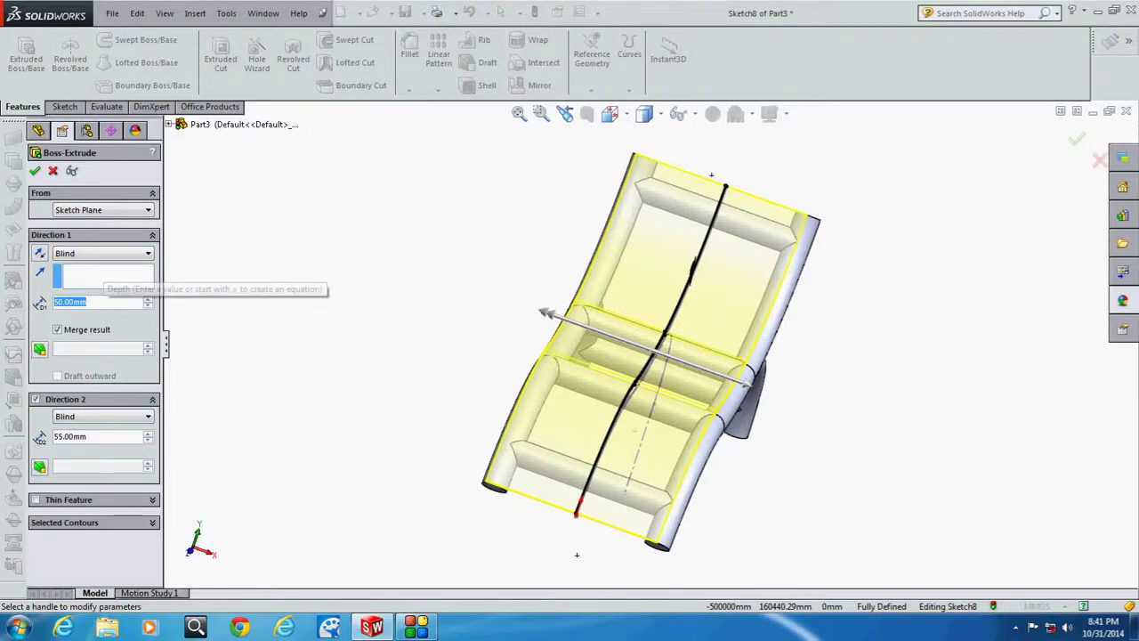
pyautogui.write('55')
pyautogui.scroll(1, 76, 276)
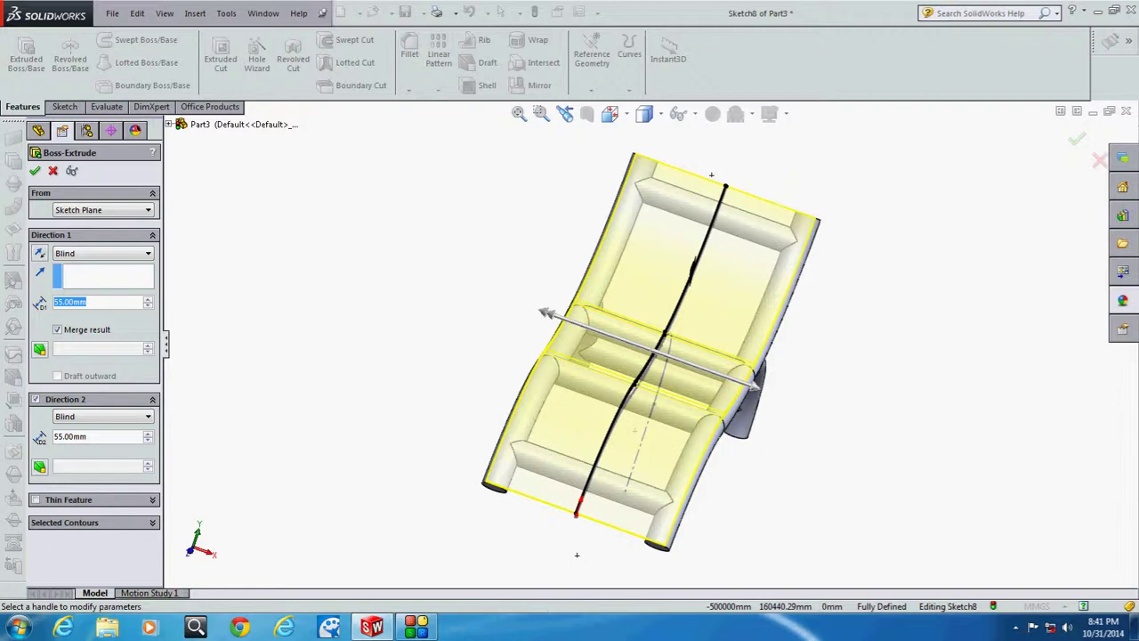
pyautogui.write('60')
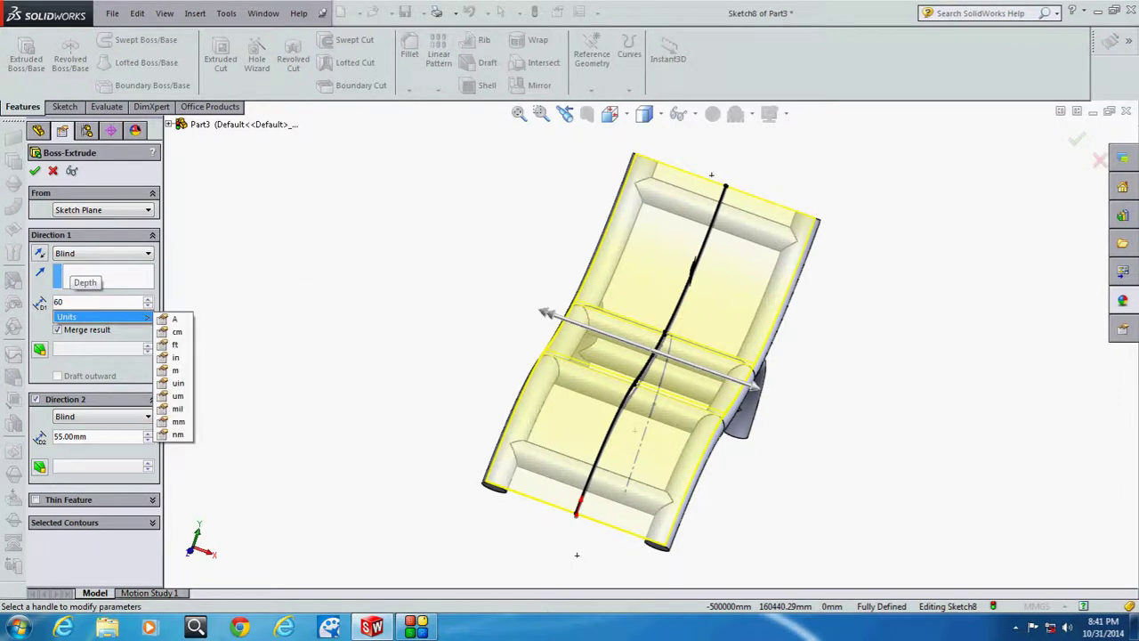
pyautogui.press('Return')
pyautogui.click(80, 436)
pyautogui.write('60')
pyautogui.press('Return')
pyautogui.click(35, 170)
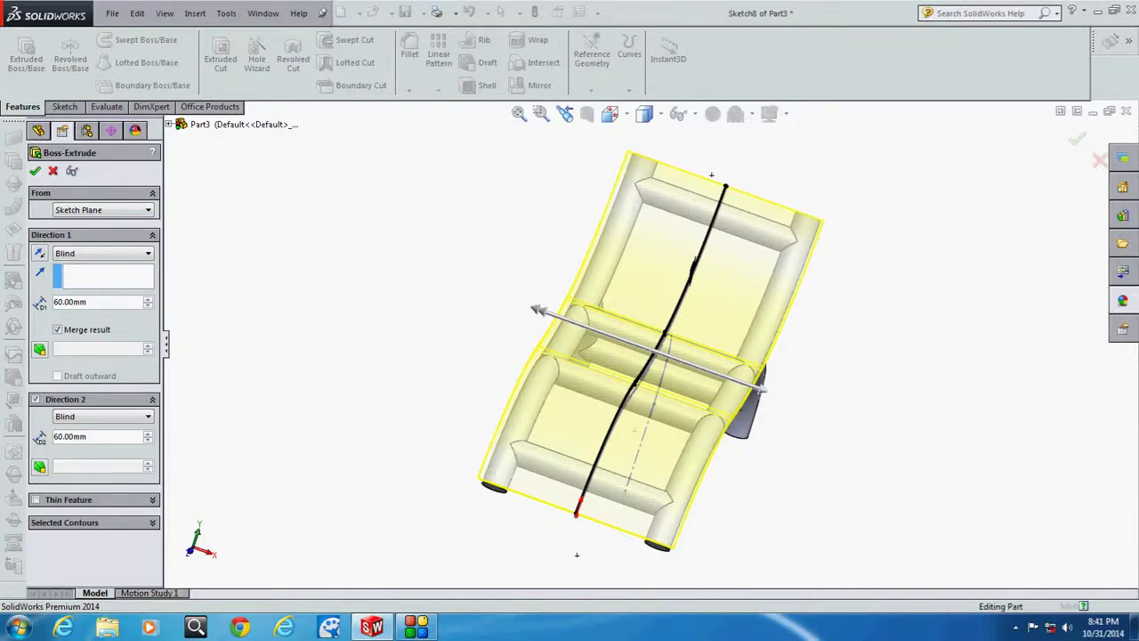
# Step: Hide the seat outline sketch and fit the chaise in the window
pyautogui.moveTo(650, 348)
pyautogui.mouseDown(button='middle')
pyautogui.moveTo(676, 419)
pyautogui.moveTo(703, 431)
pyautogui.mouseUp(button='middle')
pyautogui.rightClick(684, 392)
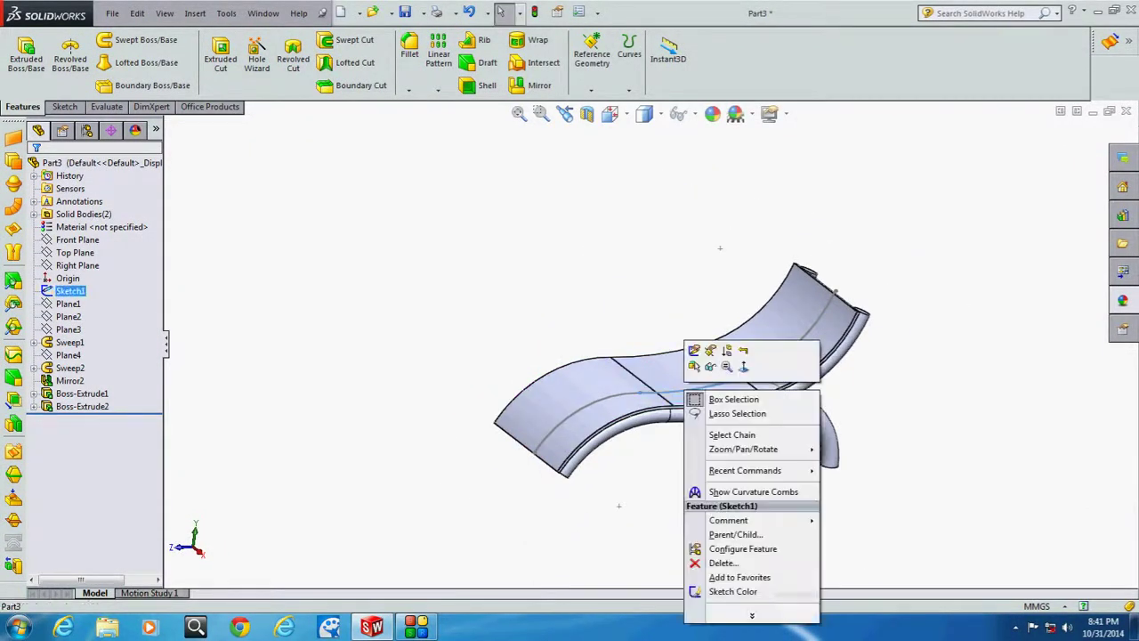
pyautogui.click(709, 366)
pyautogui.moveTo(676, 374)
pyautogui.mouseDown(button='middle')
pyautogui.moveTo(677, 392)
pyautogui.moveTo(681, 374)
pyautogui.moveTo(690, 396)
pyautogui.mouseUp(button='middle')
pyautogui.hotkey('shift', 'z')
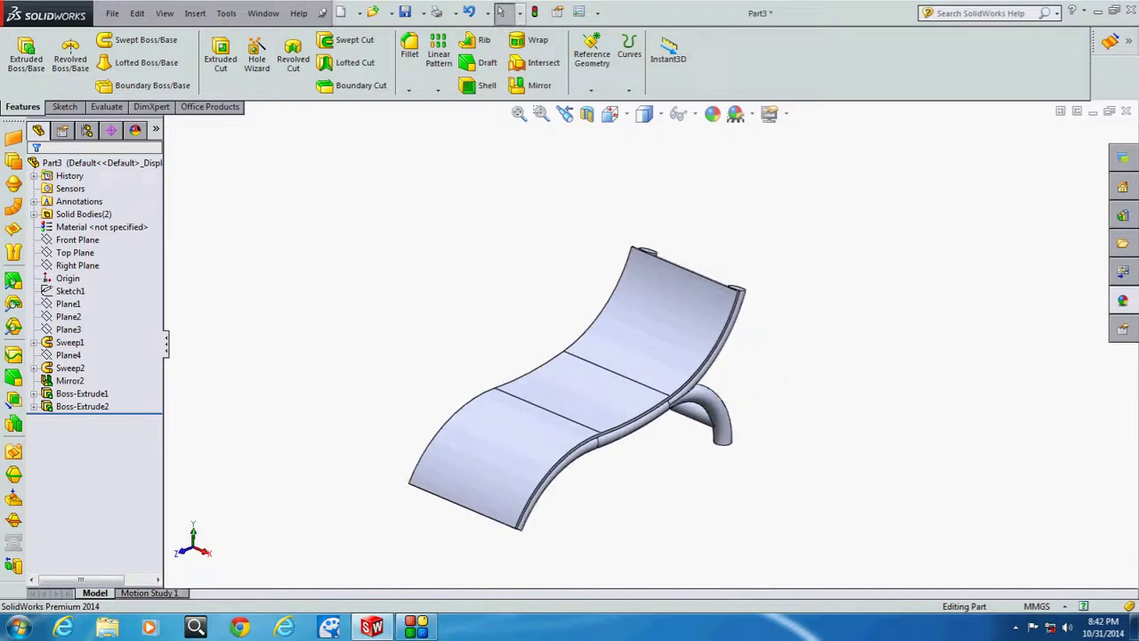
# Step: Review the Boss-Extrude2 settings and expand the Solid Bodies folder
pyautogui.rightClick(91, 414)
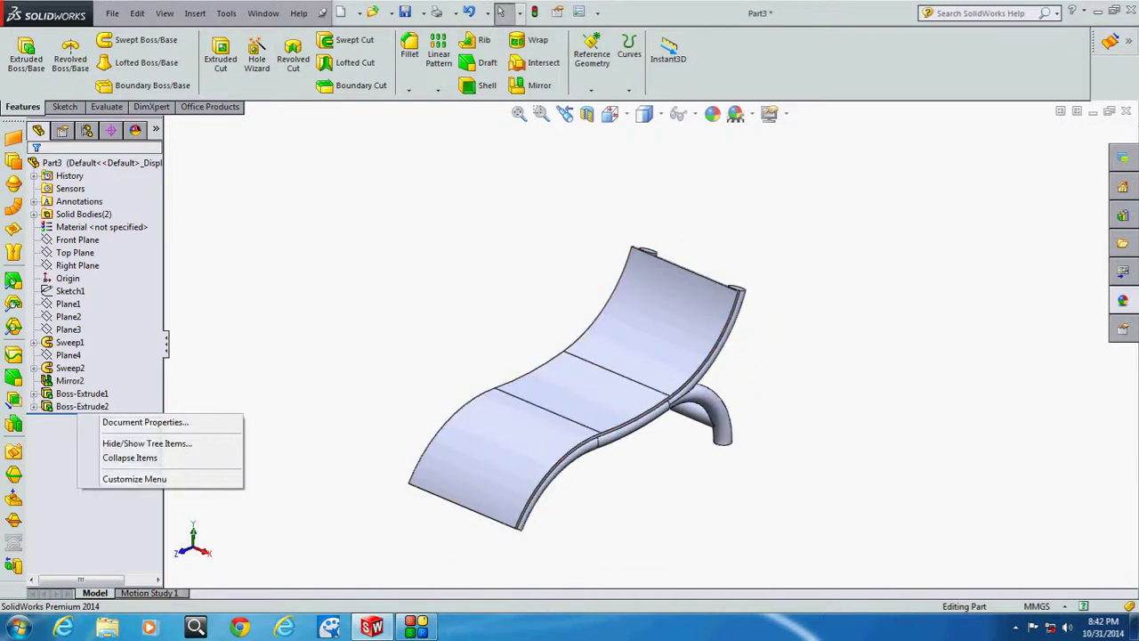
pyautogui.rightClick(80, 407)
pyautogui.click(89, 366)
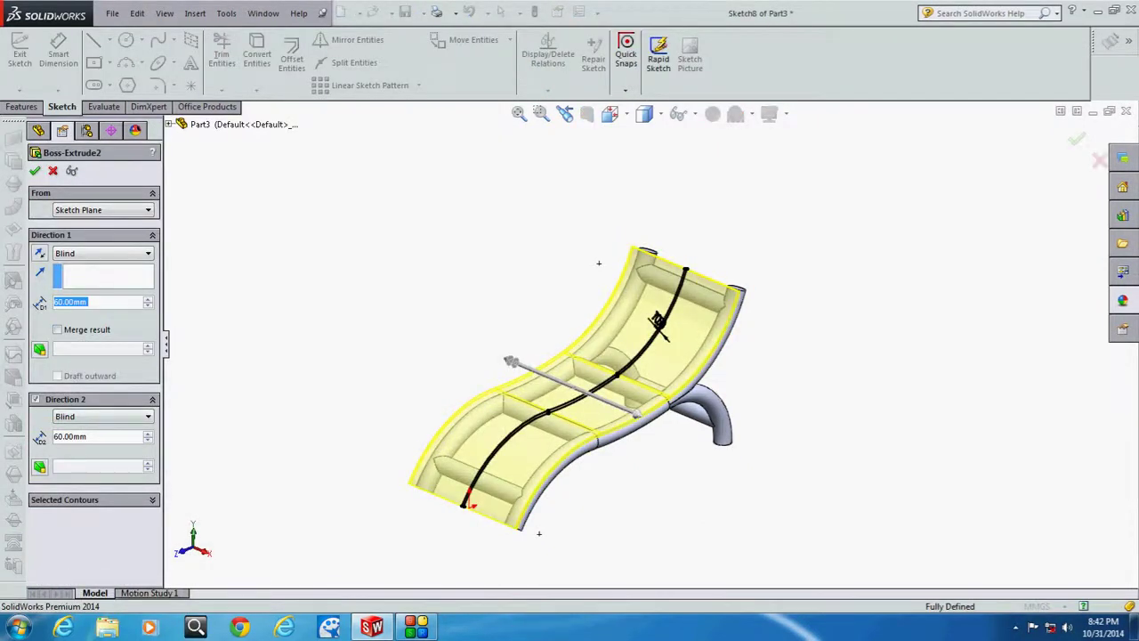
pyautogui.press('Return')
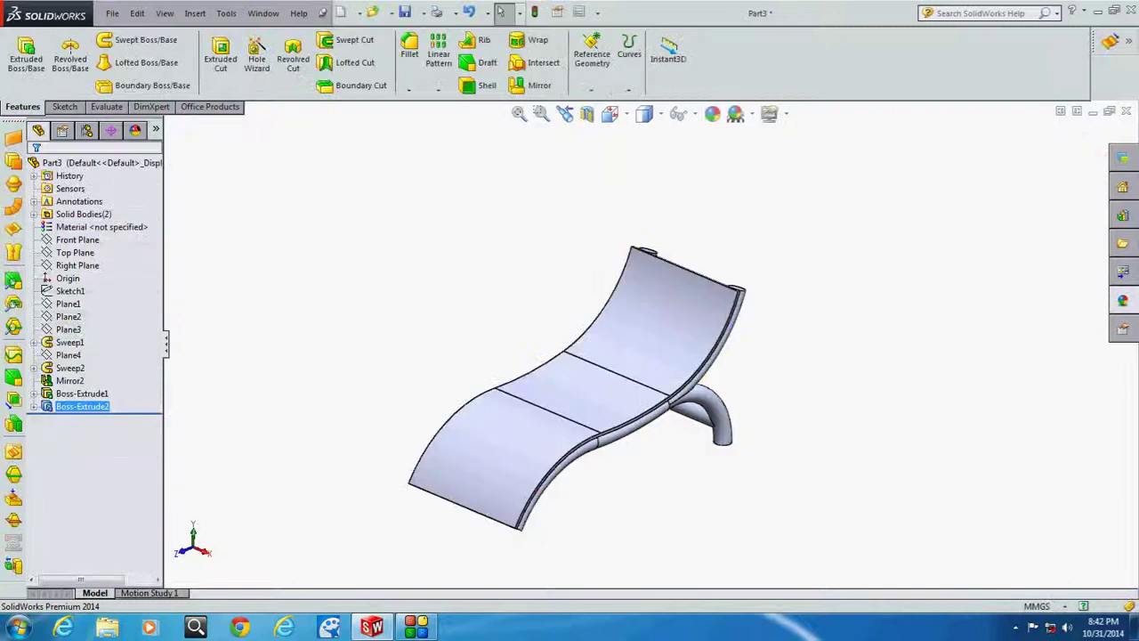
pyautogui.click(95, 227)
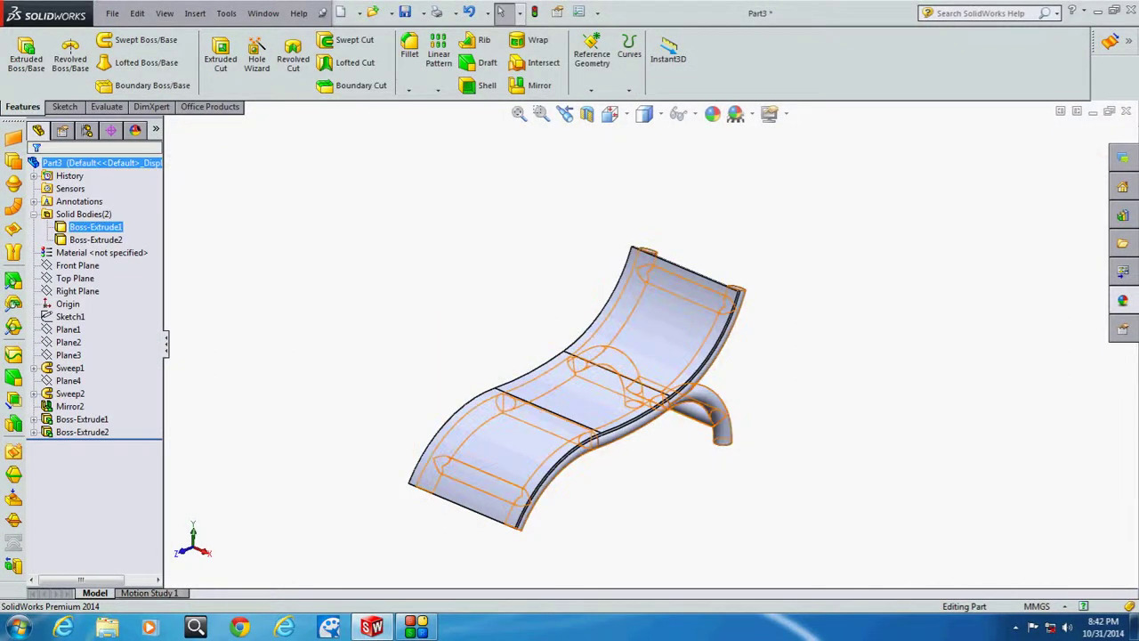
# Step: Apply a bright yellow body appearance to the Boss-Extrude2 seat slab
pyautogui.click(96, 240)
pyautogui.rightClick(95, 240)
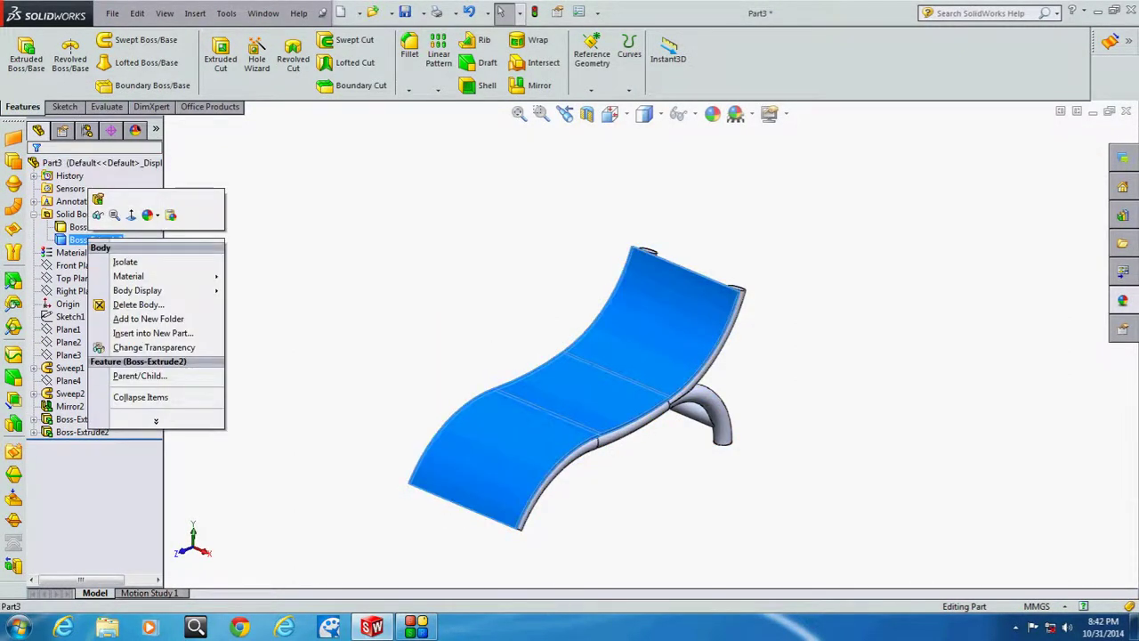
pyautogui.click(147, 215)
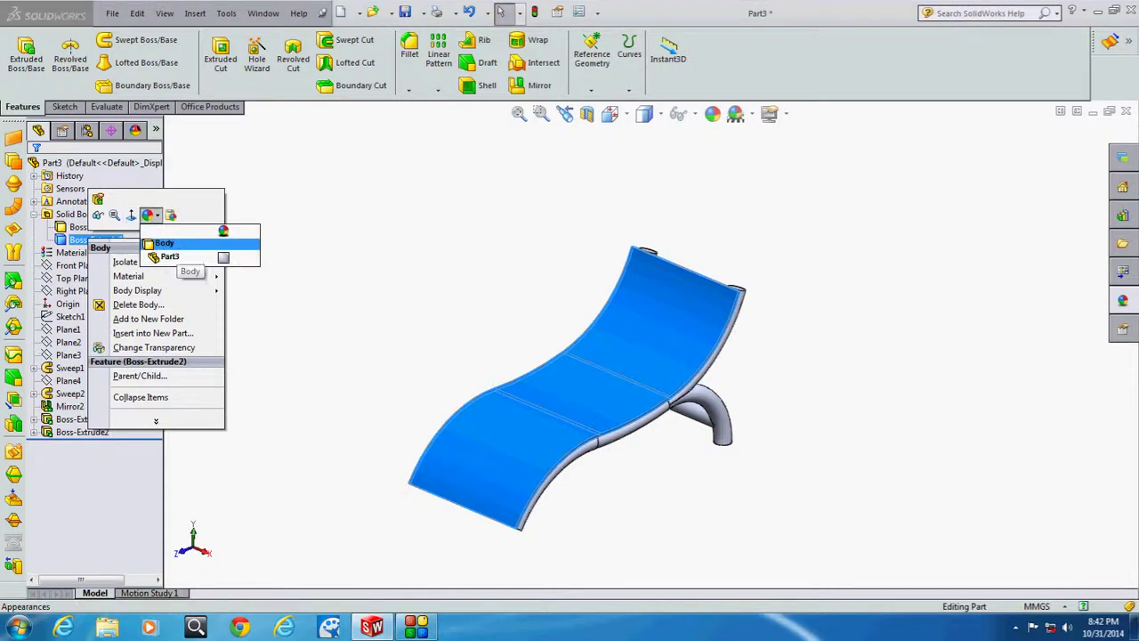
pyautogui.click(164, 242)
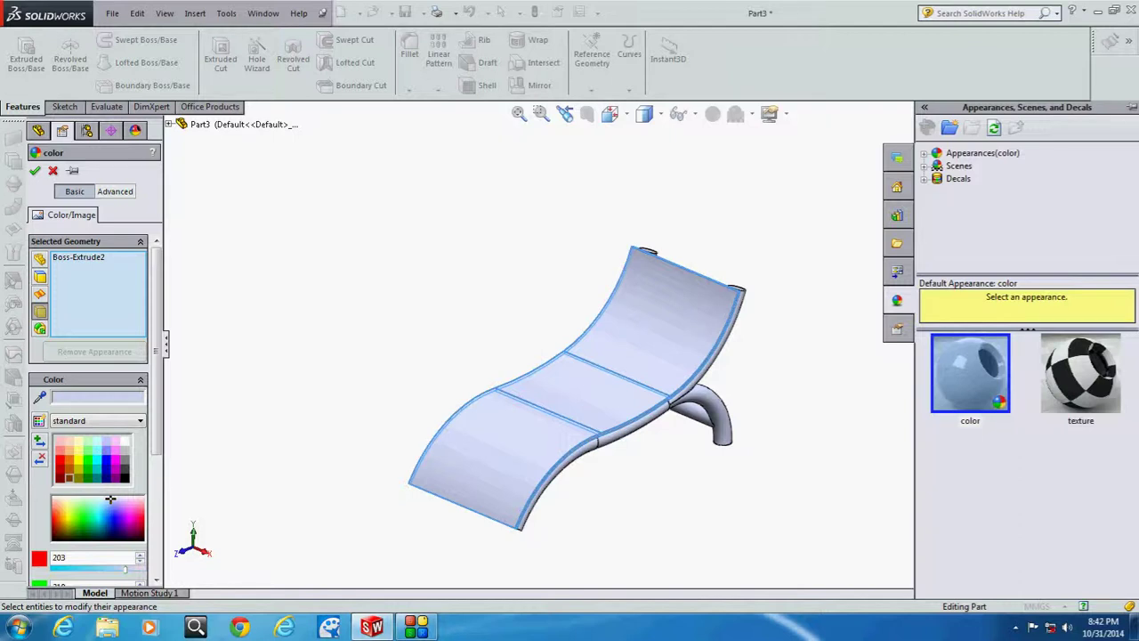
pyautogui.click(67, 518)
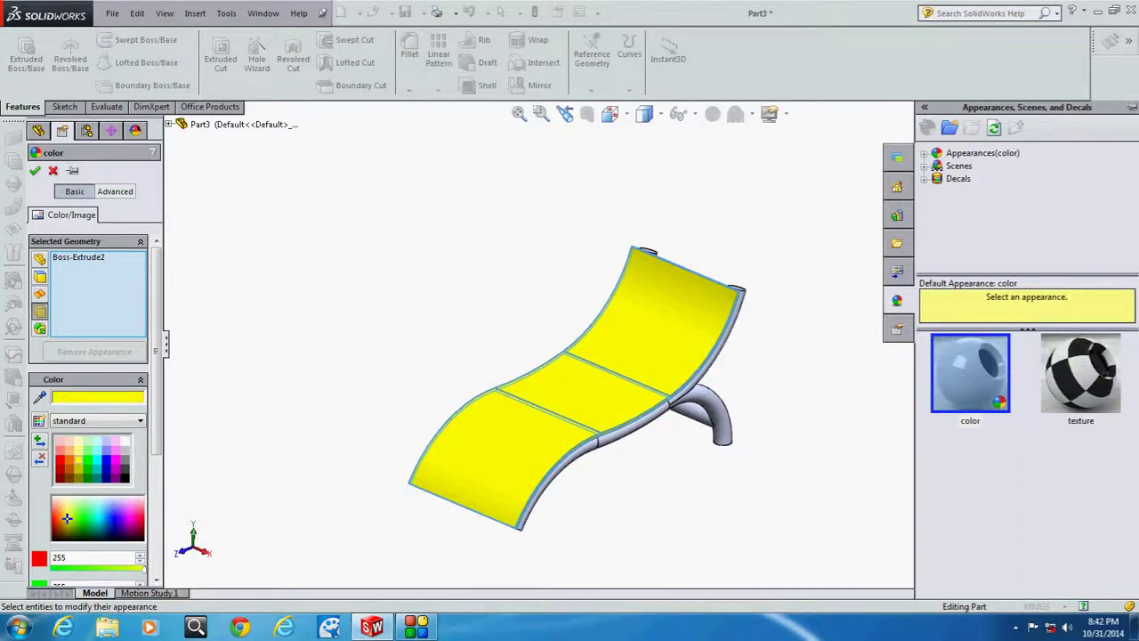
pyautogui.click(67, 522)
pyautogui.click(66, 517)
pyautogui.press('Return')
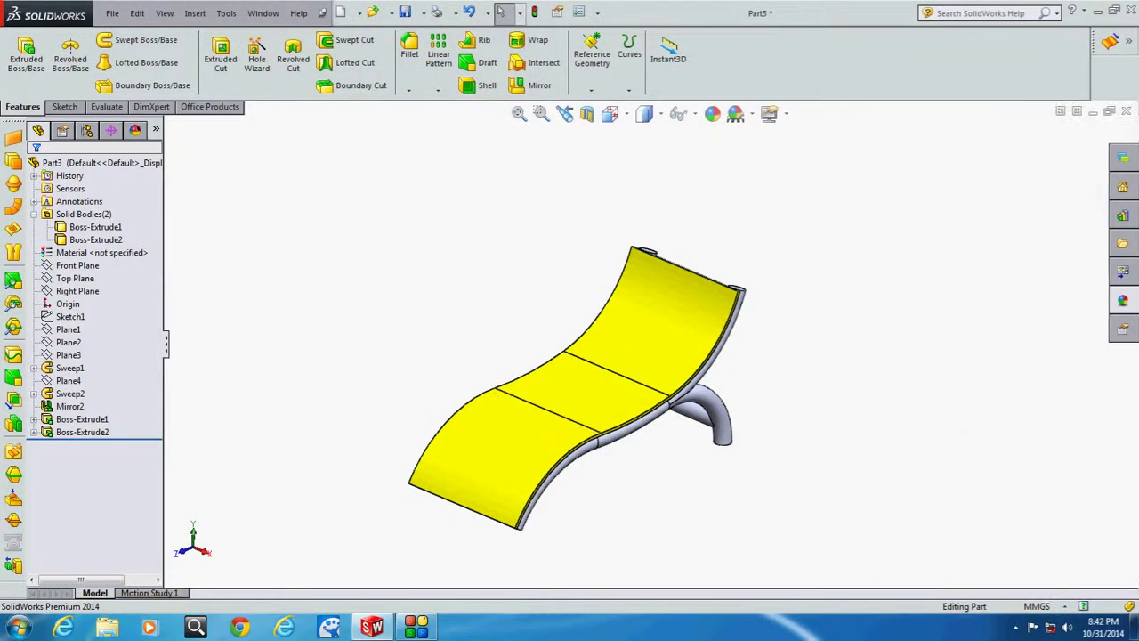
# Step: Give the Boss-Extrude1 tubular frame body a dark gray body appearance
pyautogui.click(95, 227)
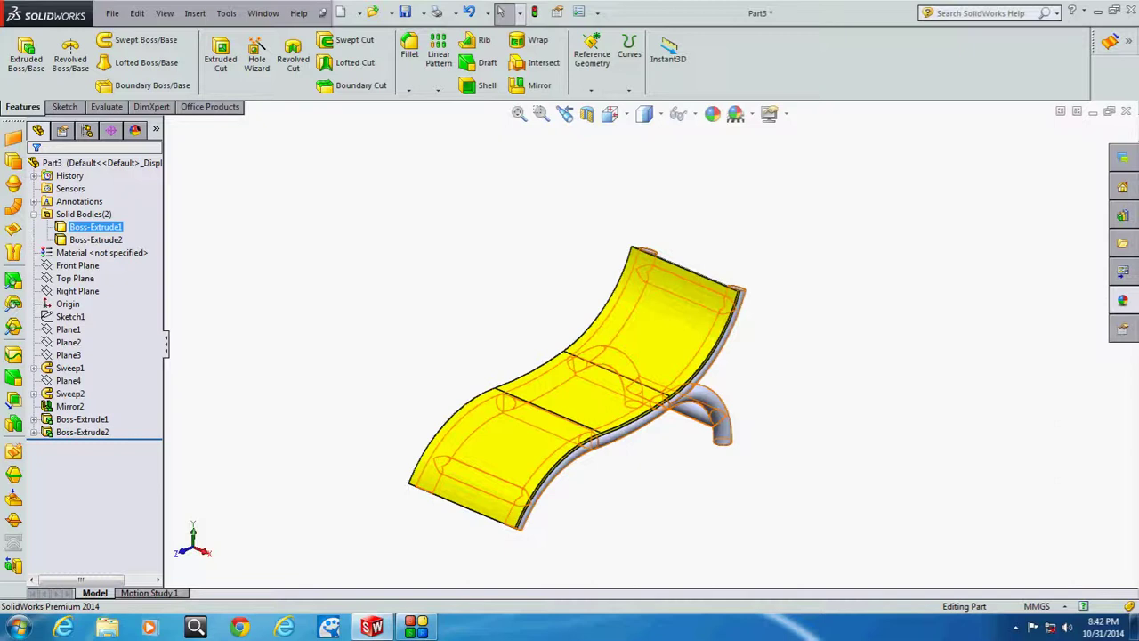
pyautogui.rightClick(95, 227)
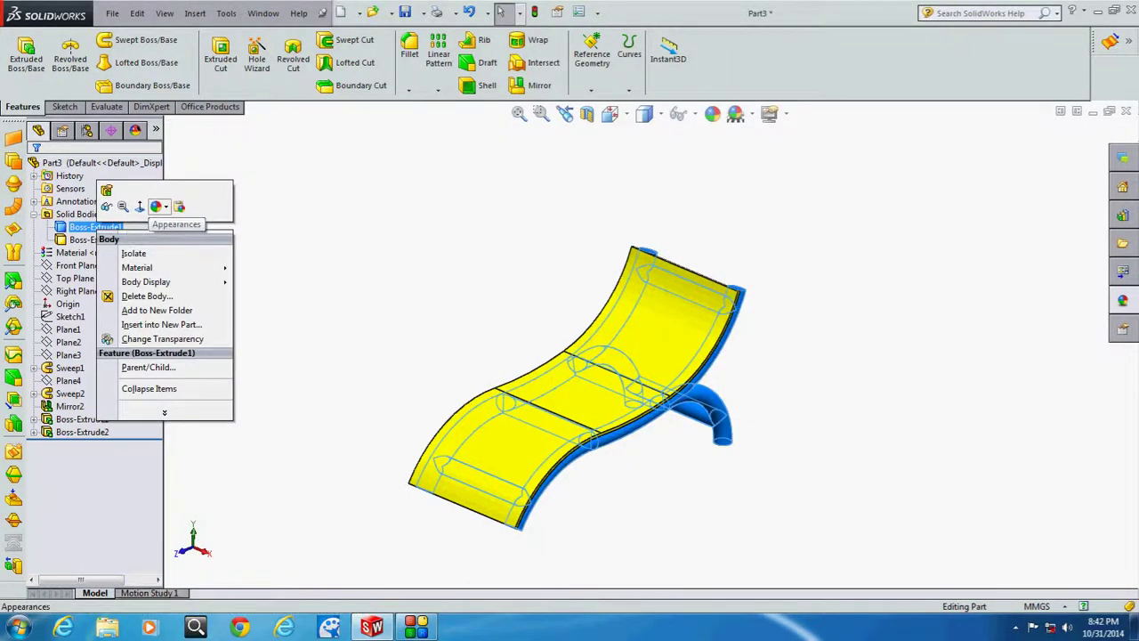
pyautogui.click(158, 207)
pyautogui.click(172, 234)
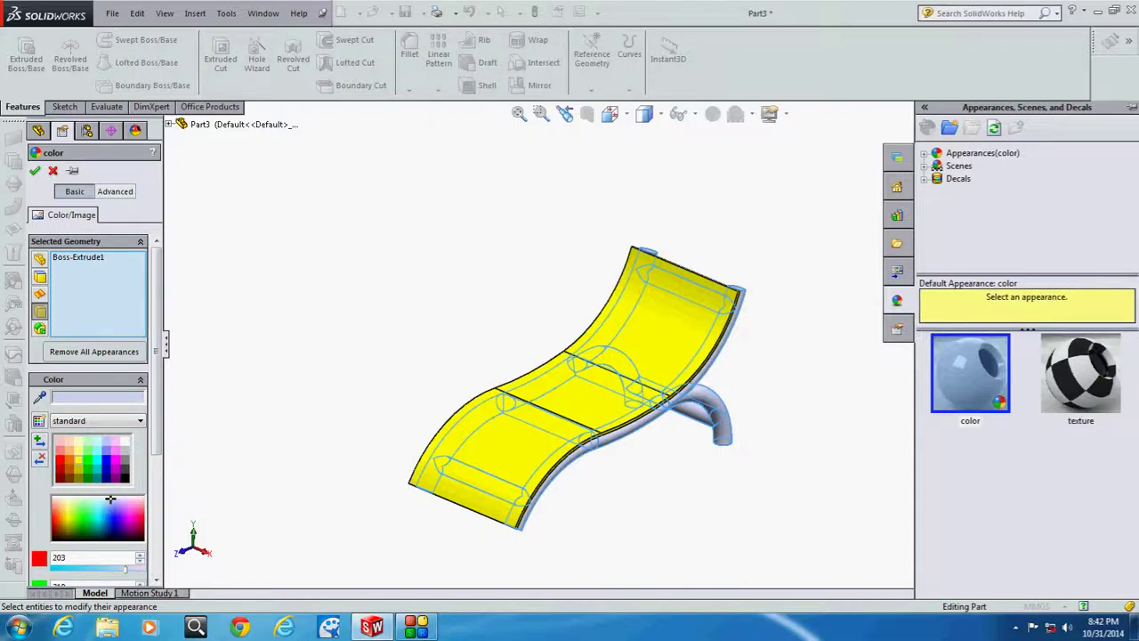
pyautogui.click(54, 499)
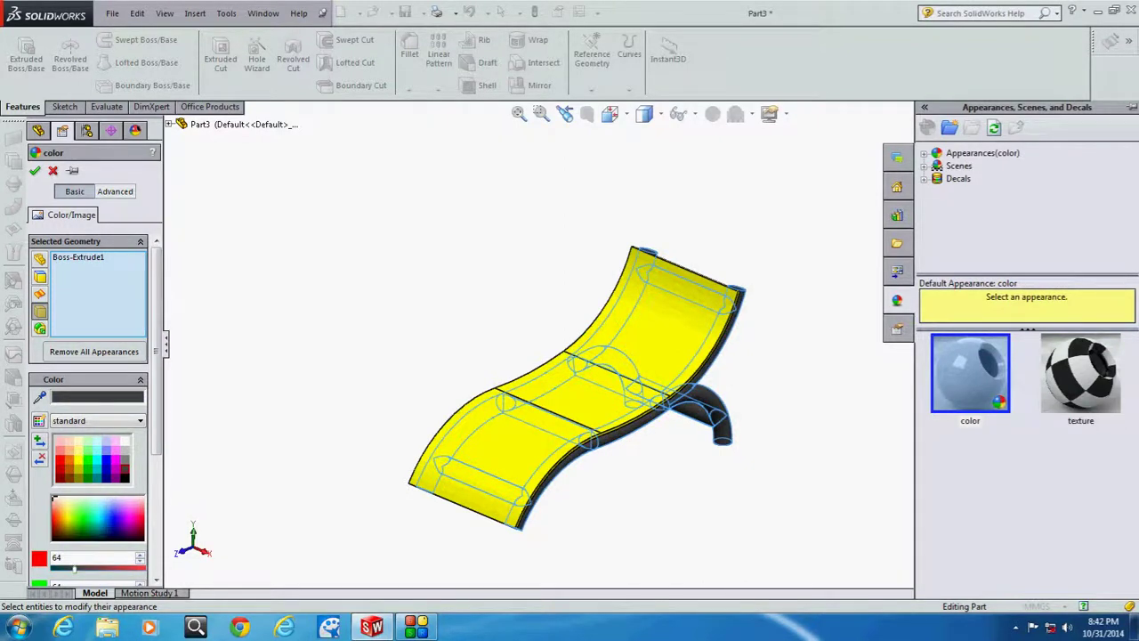
pyautogui.moveTo(74, 568)
pyautogui.mouseDown()
pyautogui.moveTo(96, 568)
pyautogui.moveTo(74, 568)
pyautogui.mouseUp()
pyautogui.click(34, 170)
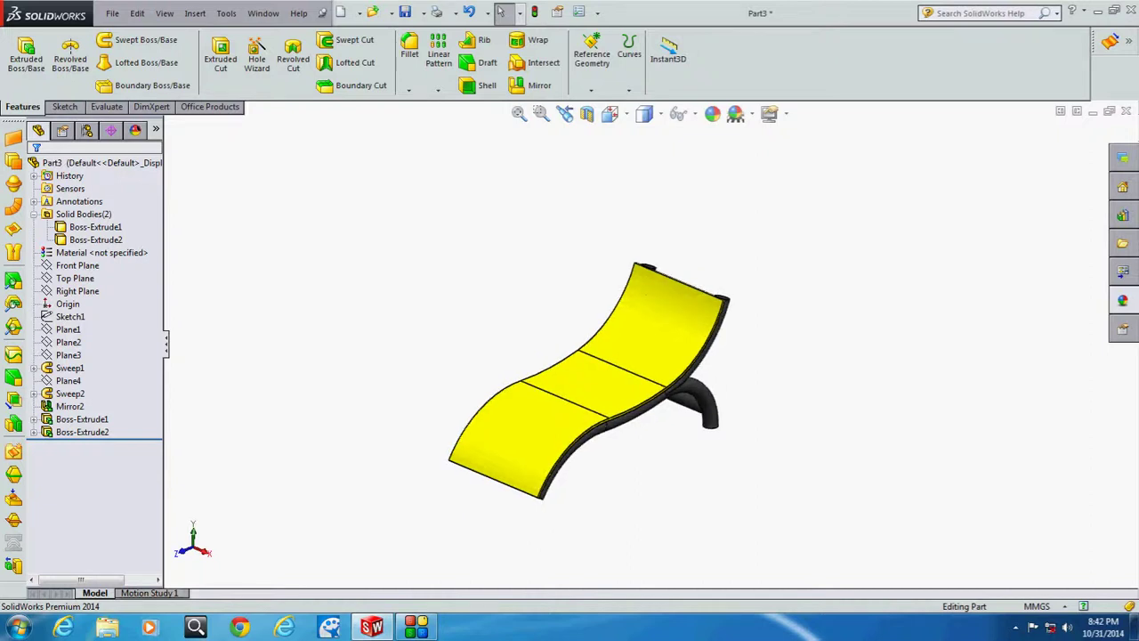
# Step: Set the seat slab's second-direction depth D2@Boss-Extrude2 to 55 mm
pyautogui.scroll(-1, 494, 408)
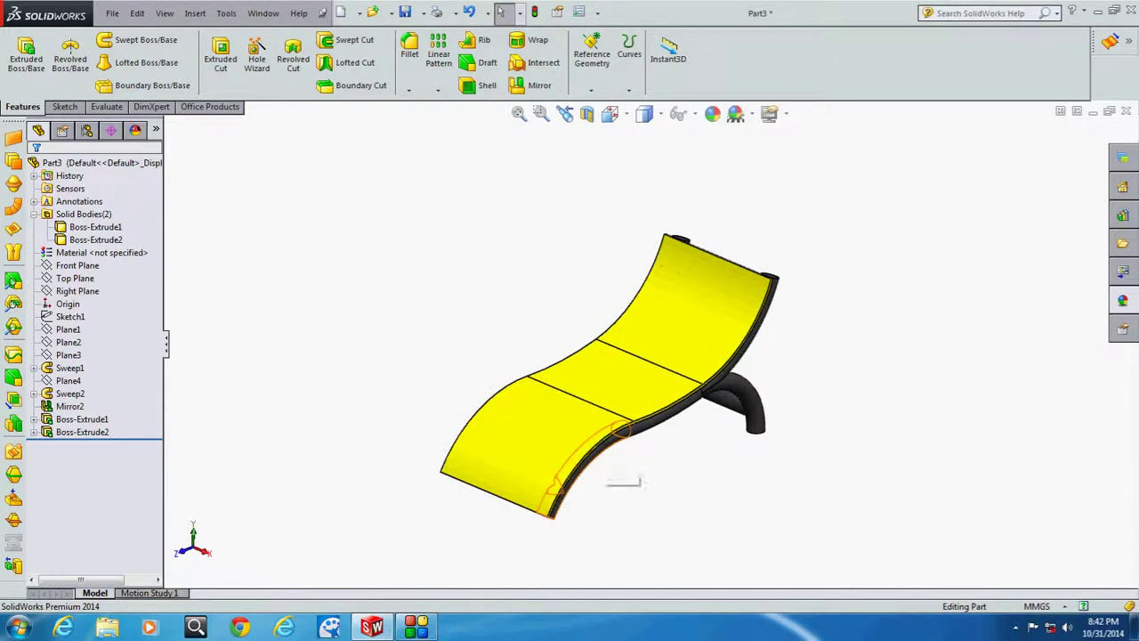
pyautogui.scroll(-1, 605, 468)
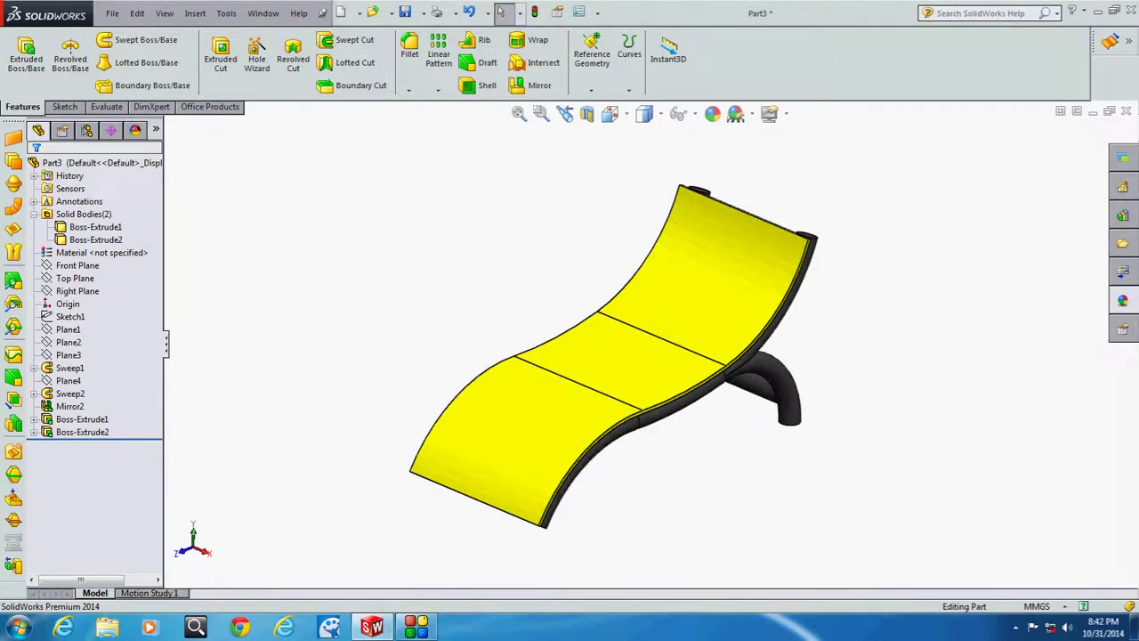
pyautogui.moveTo(605, 356)
pyautogui.mouseDown(button='middle')
pyautogui.moveTo(641, 356)
pyautogui.moveTo(587, 338)
pyautogui.mouseUp(button='middle')
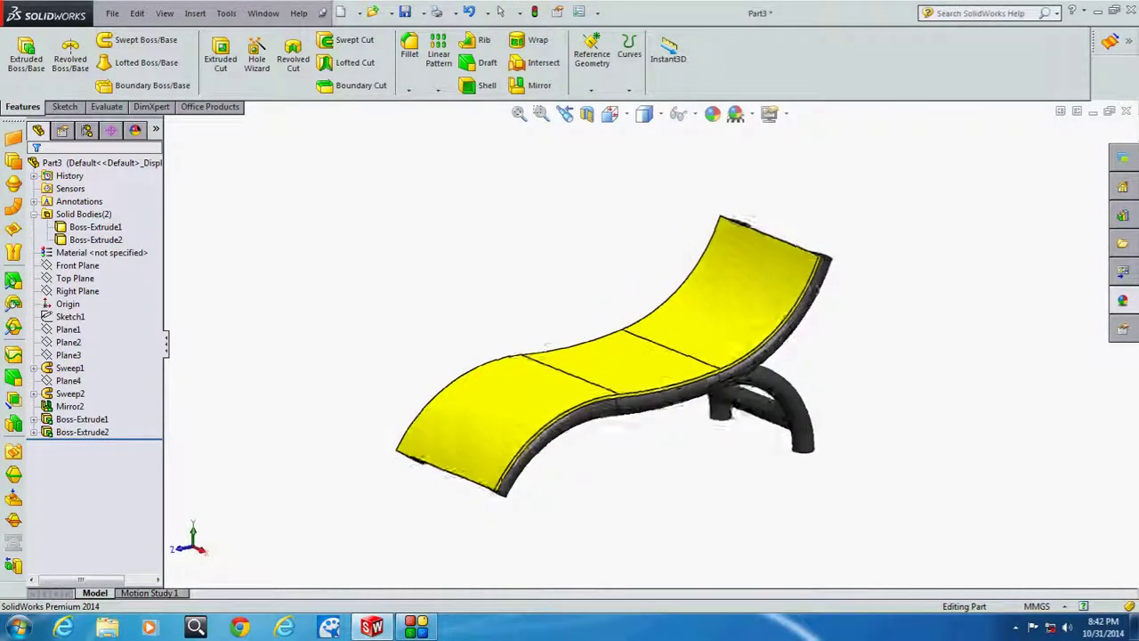
pyautogui.click(545, 418)
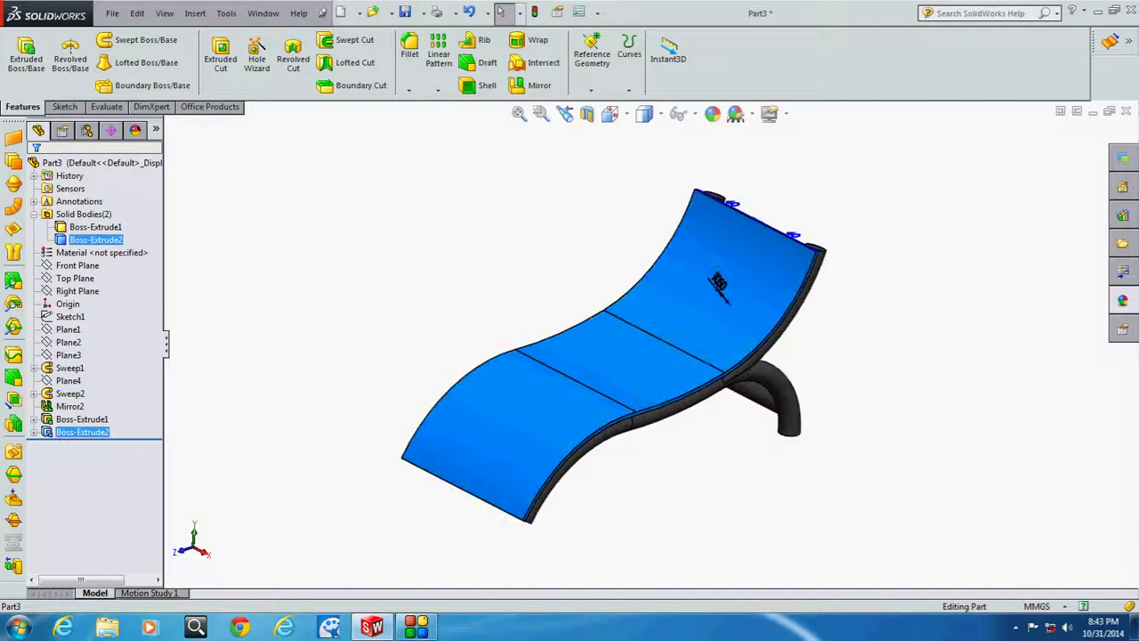
pyautogui.doubleClick(719, 283)
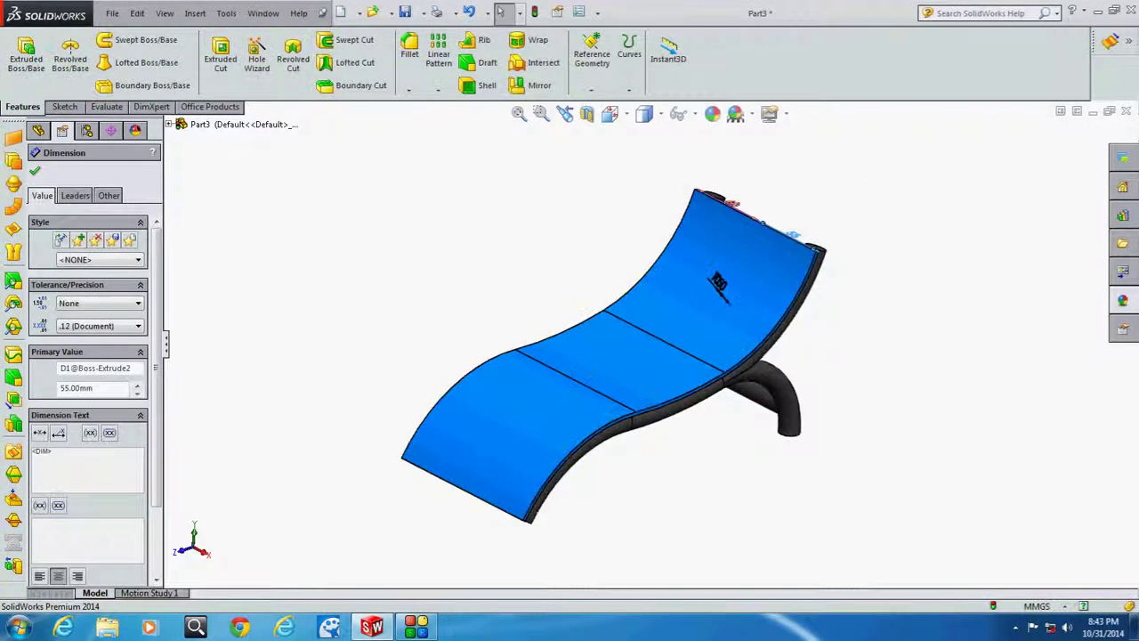
pyautogui.doubleClick(720, 283)
pyautogui.write('55')
pyautogui.press('Return')
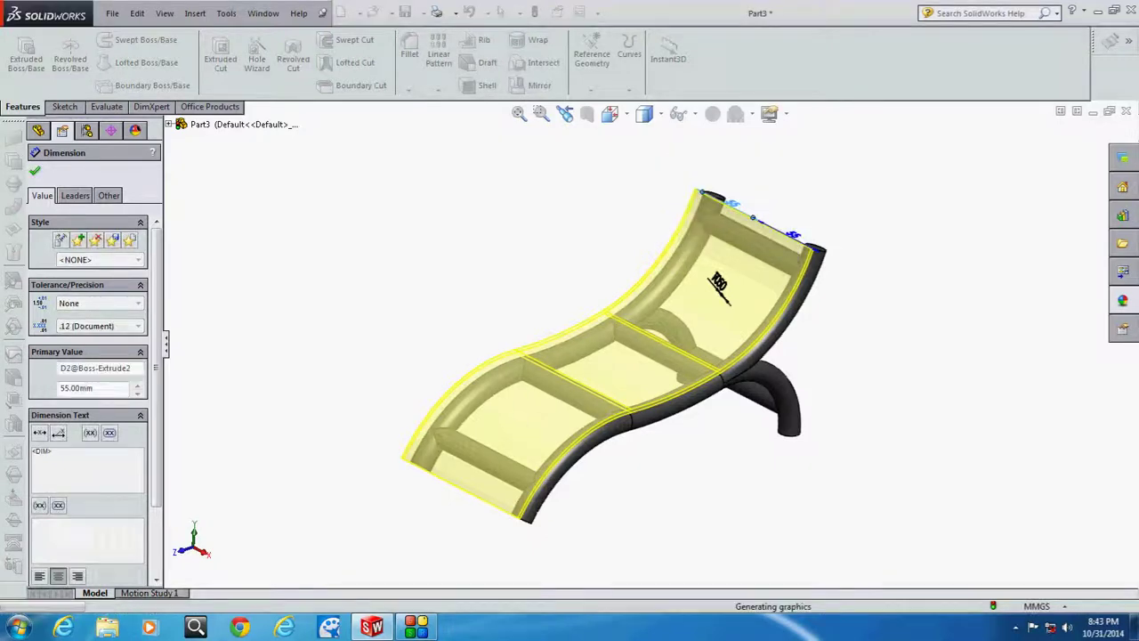